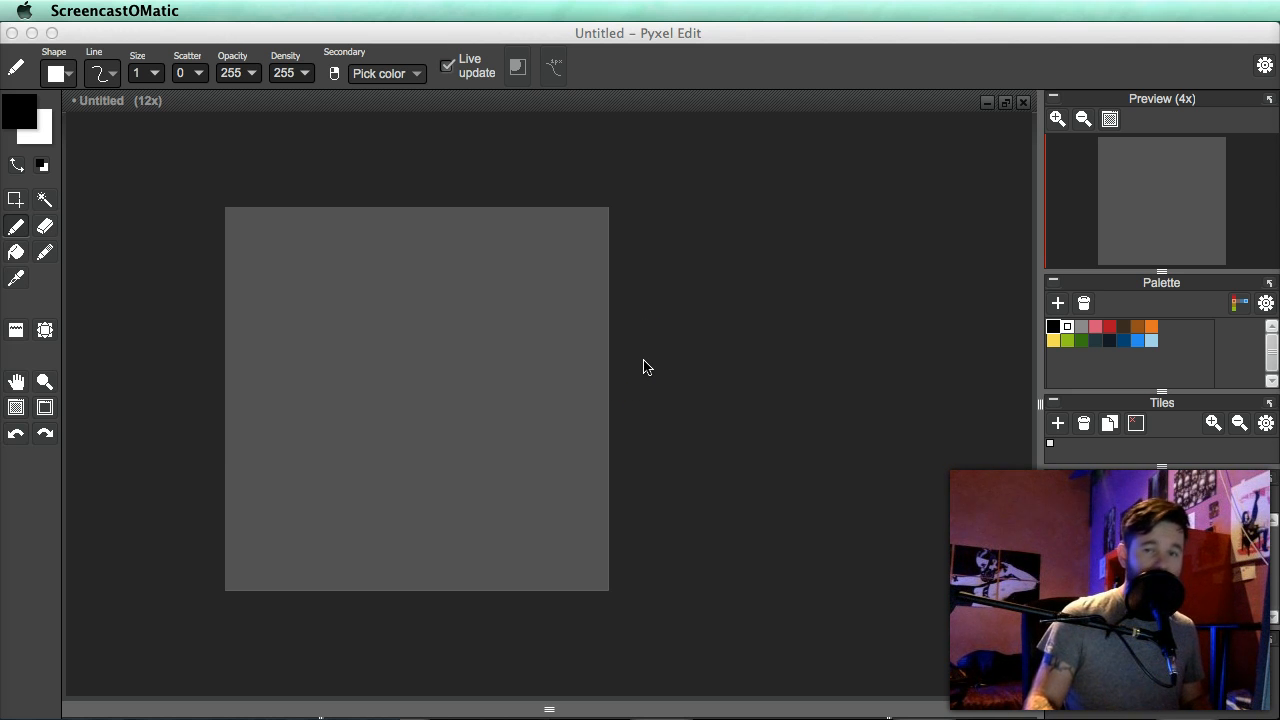
pyautogui.click(459, 381)
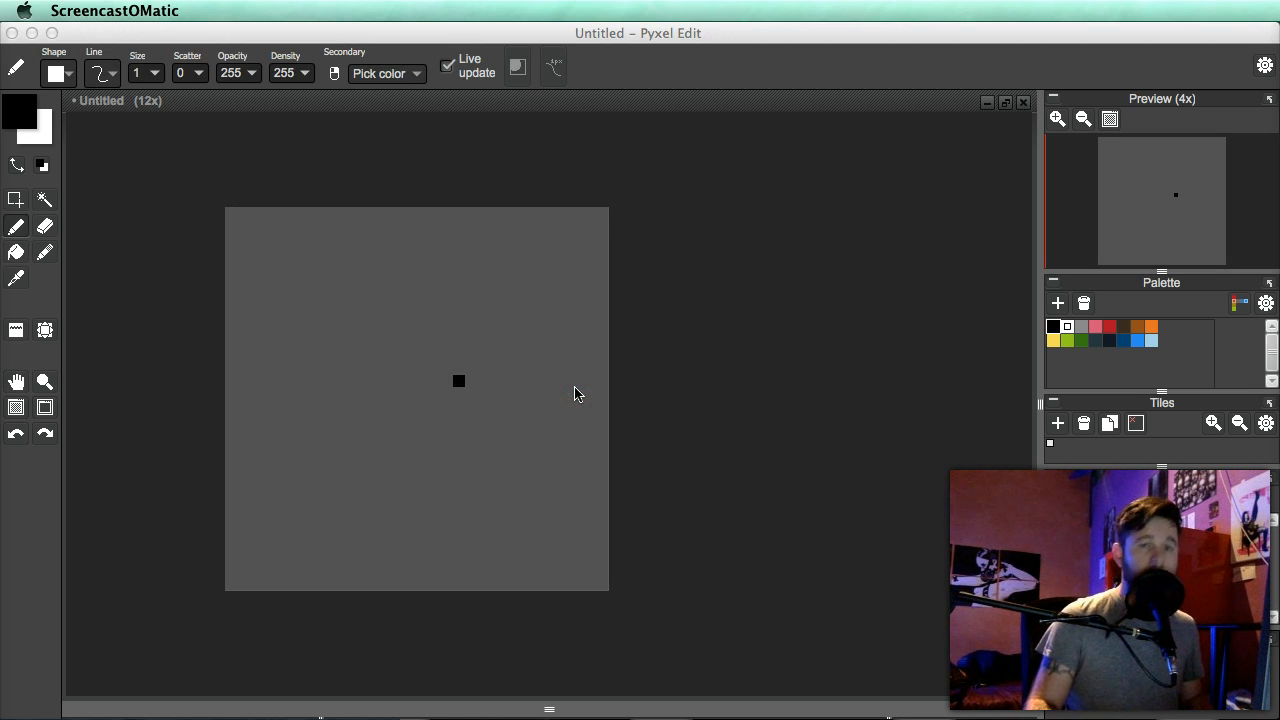
pyautogui.press('super+z')
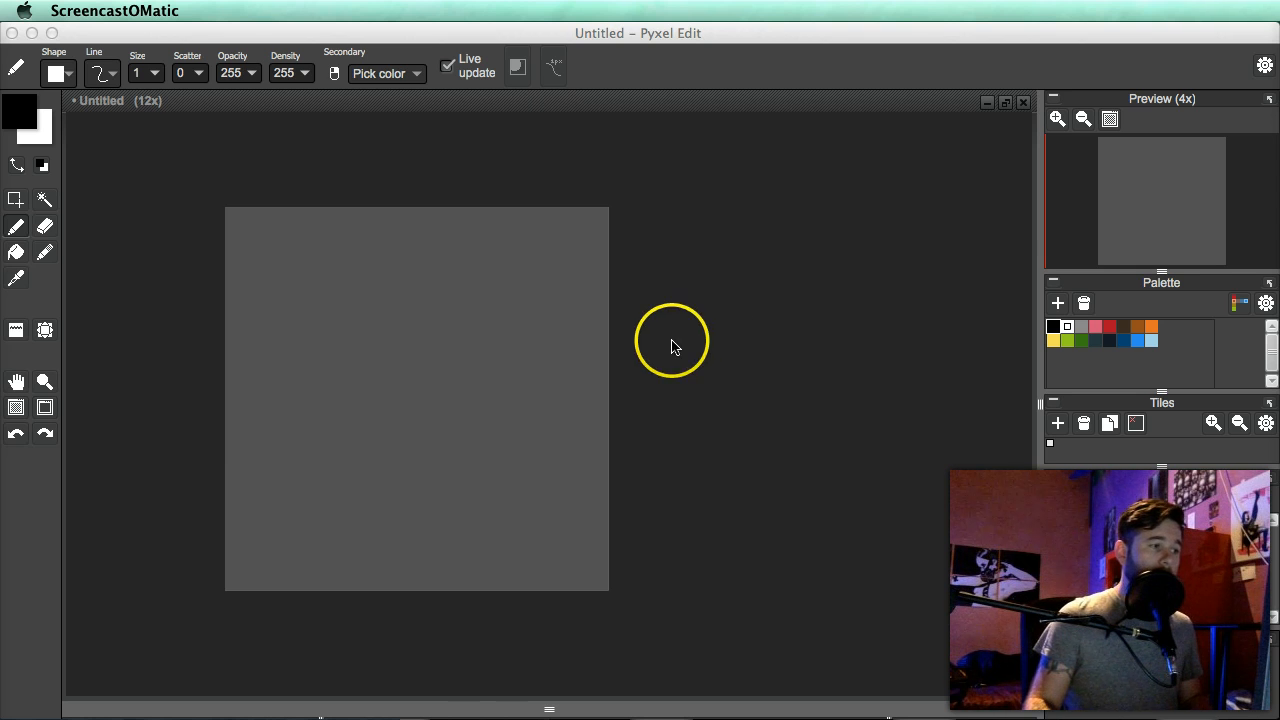
pyautogui.scroll(-1, 672, 341)
pyautogui.rightClick(542, 281)
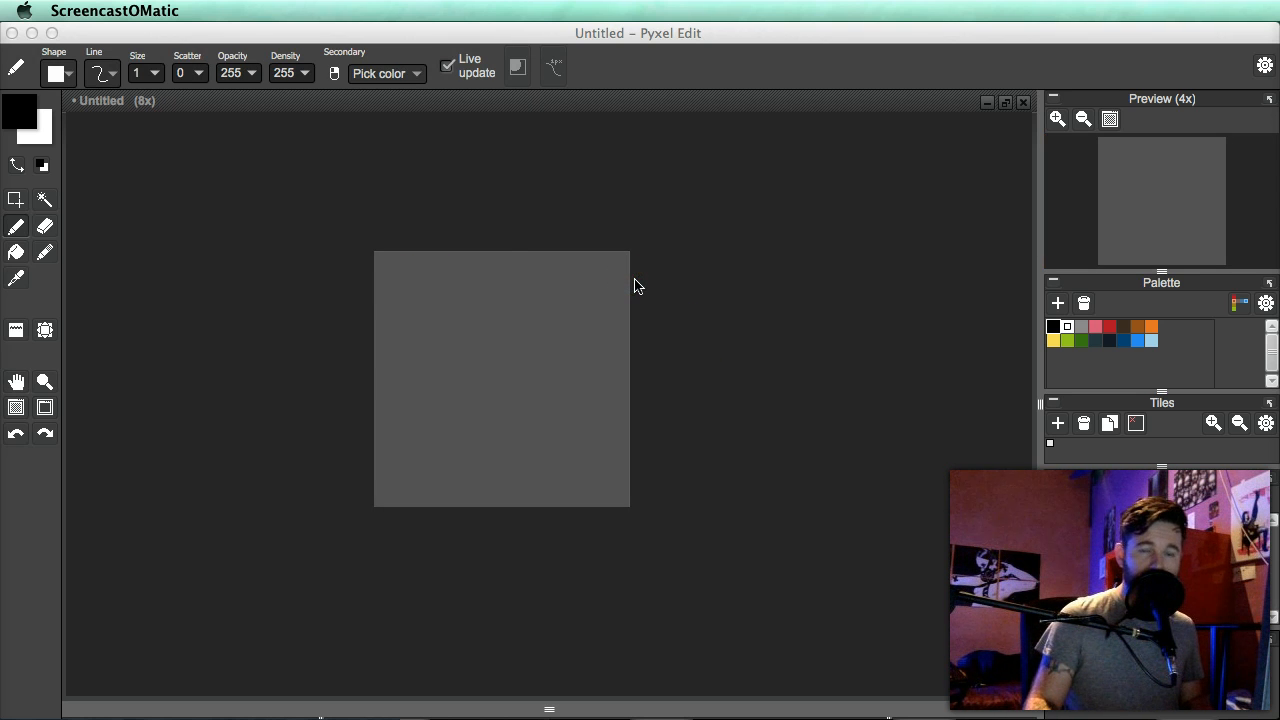
pyautogui.rightClick(640, 191)
pyautogui.scroll(-1, 282, 255)
pyautogui.scroll(2, 271, 291)
pyautogui.scroll(-1, 342, 351)
pyautogui.middleClick(655, 364)
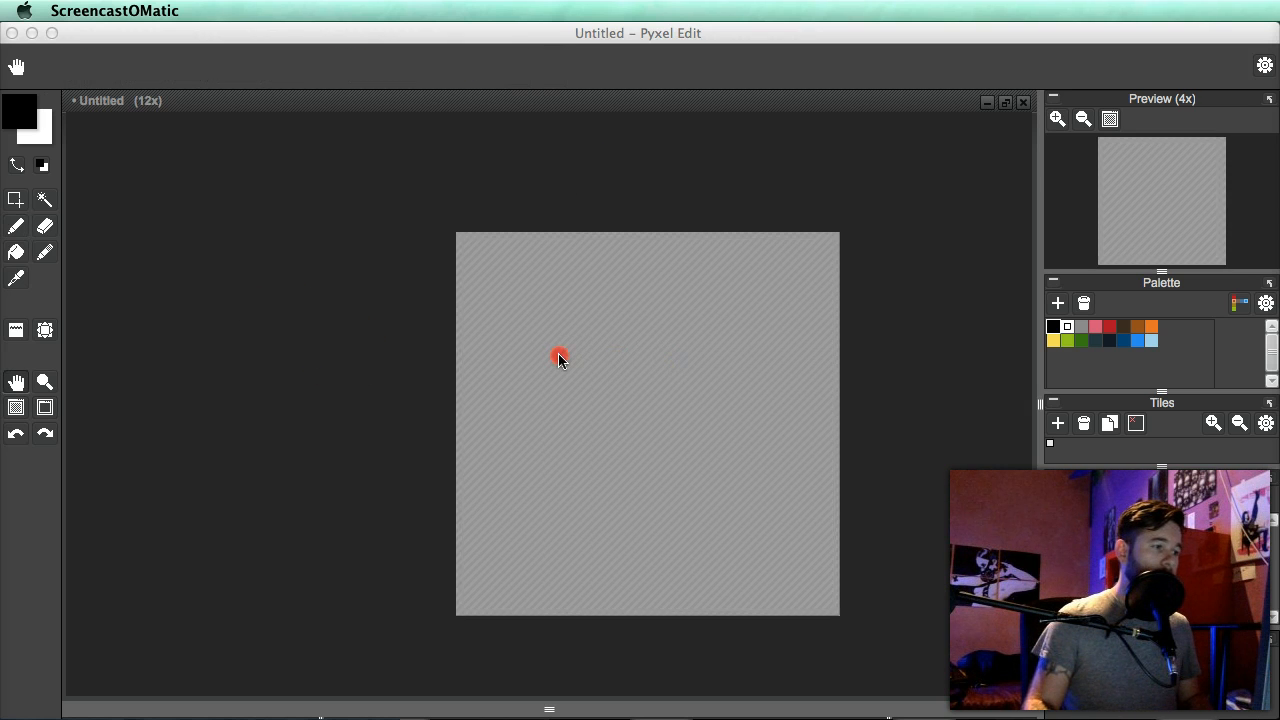
pyautogui.click(627, 167)
pyautogui.moveTo(856, 279); pyautogui.dragTo(771, 240)
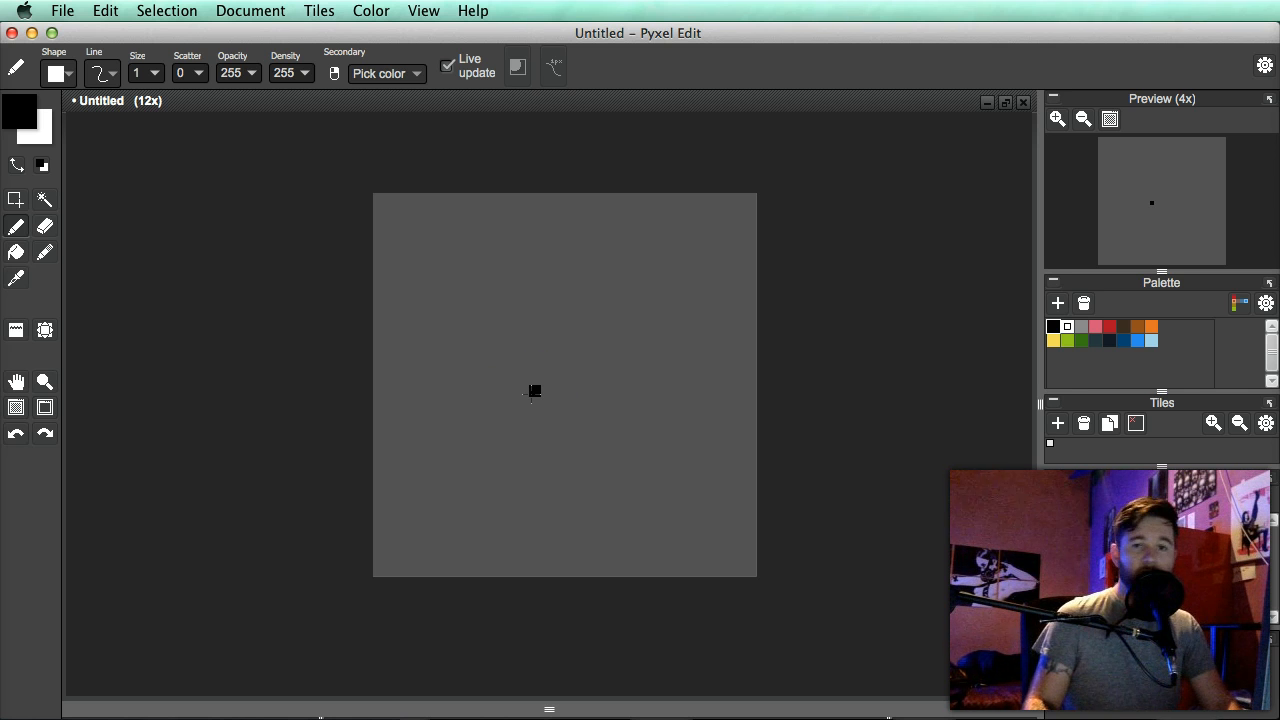
pyautogui.press('space')
pyautogui.moveTo(534, 380); pyautogui.dragTo(583, 374)
pyautogui.press('space')
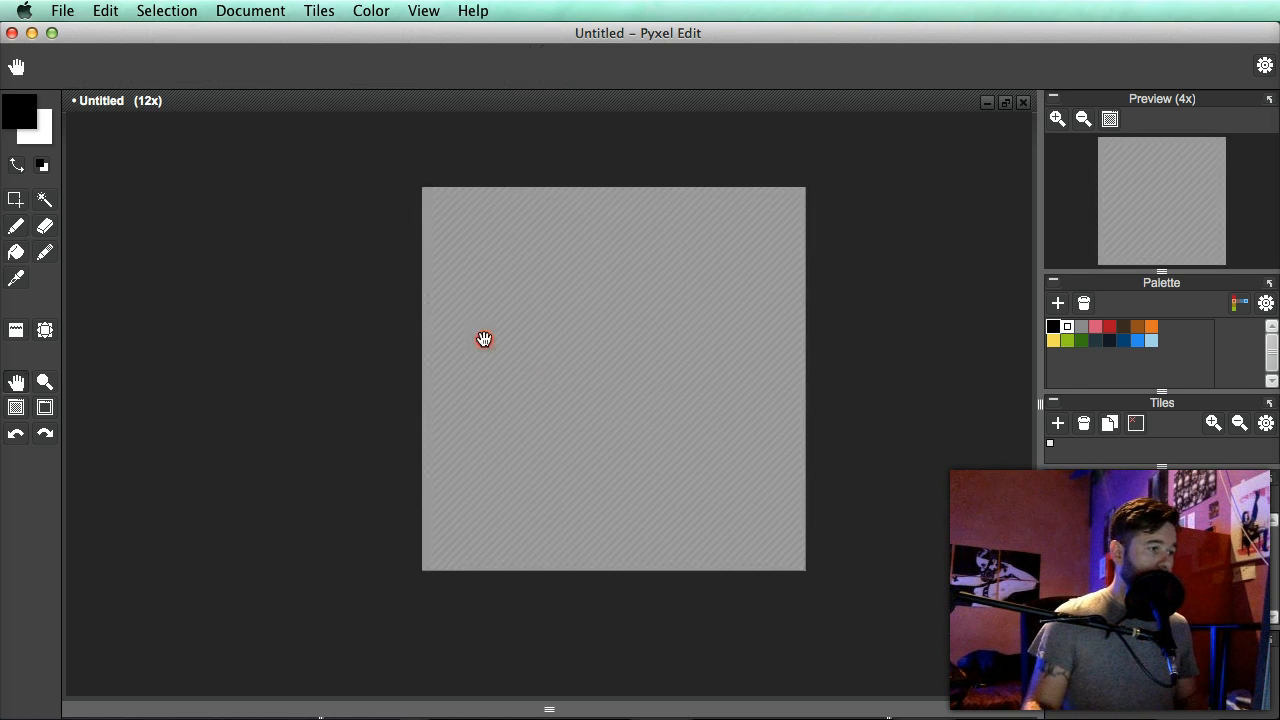
pyautogui.moveTo(484, 340); pyautogui.dragTo(548, 379)
pyautogui.press('space')
pyautogui.moveTo(668, 403)
pyautogui.mouseDown()
pyautogui.moveTo(643, 386)
pyautogui.moveTo(649, 329)
pyautogui.moveTo(640, 351)
pyautogui.moveTo(595, 332)
pyautogui.mouseUp()
pyautogui.scroll(1, 644, 385)
pyautogui.press('space')
pyautogui.scroll(-1, 647, 329)
pyautogui.press('space')
pyautogui.scroll(1, 648, 303)
pyautogui.scroll(-1, 648, 316)
pyautogui.press('space')
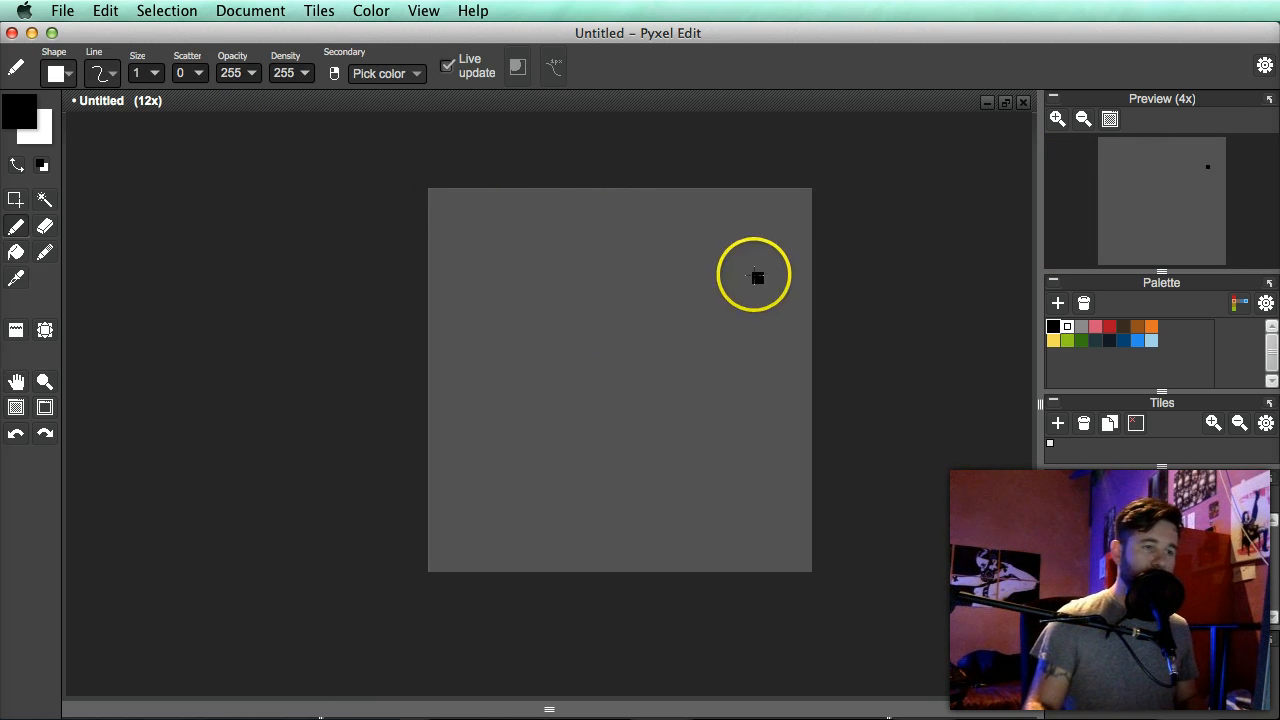
# - Try sketching the figure with a few vertical black pencil strokes in the canvas's upper half
pyautogui.moveTo(603, 314); pyautogui.dragTo(612, 386)
pyautogui.scroll(1, 588, 286)
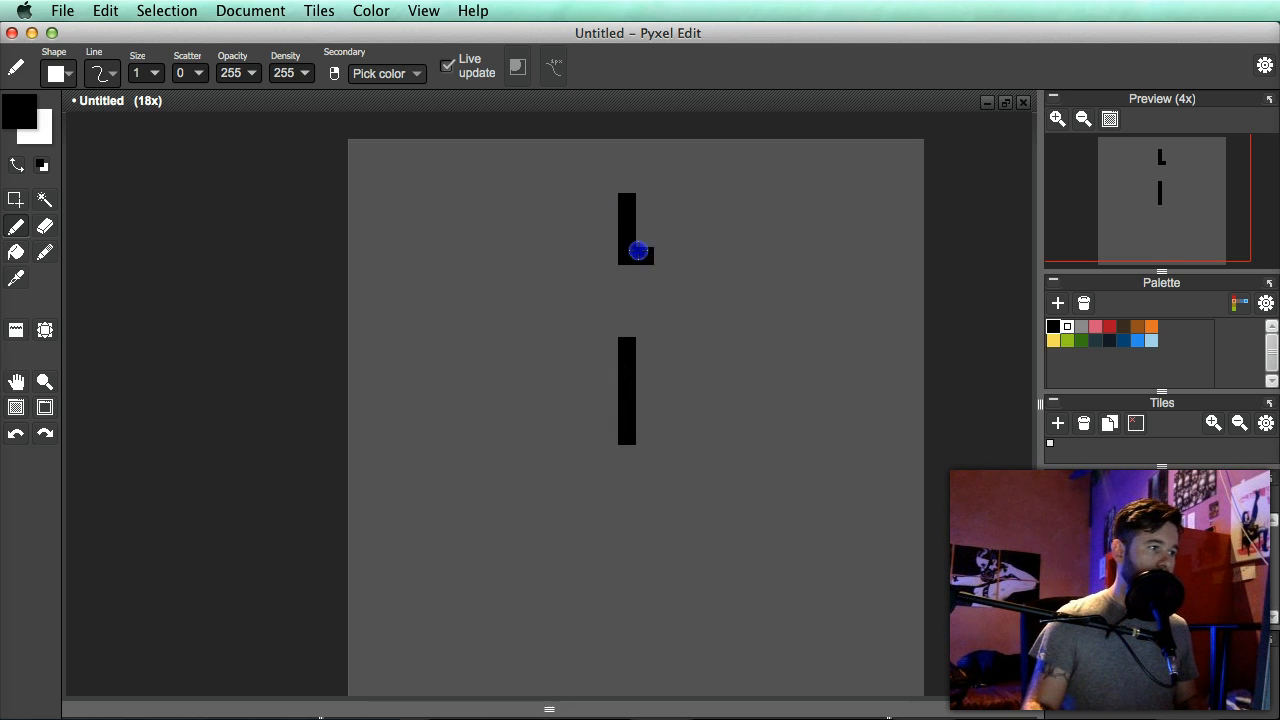
pyautogui.moveTo(654, 280)
pyautogui.mouseDown()
pyautogui.moveTo(672, 224)
pyautogui.moveTo(696, 268)
pyautogui.mouseUp()
pyautogui.press('super+z')
pyautogui.press('super+z')
# - Draw the figure's head as a solid black block, 4 pixels wide and 5 high, near the canvas's upper centre
pyautogui.moveTo(626, 199)
pyautogui.mouseDown()
pyautogui.moveTo(650, 274)
pyautogui.moveTo(656, 199)
pyautogui.moveTo(637, 228)
pyautogui.moveTo(645, 258)
pyautogui.moveTo(601, 222)
pyautogui.mouseUp()
pyautogui.scroll(-2, 641, 259)
pyautogui.scroll(2, 601, 223)
pyautogui.moveTo(579, 162)
pyautogui.mouseDown()
pyautogui.moveTo(575, 224)
pyautogui.moveTo(598, 250)
pyautogui.moveTo(587, 237)
pyautogui.moveTo(569, 252)
pyautogui.moveTo(591, 270)
pyautogui.moveTo(572, 205)
pyautogui.moveTo(636, 219)
pyautogui.mouseUp()
pyautogui.scroll(-2, 598, 260)
pyautogui.scroll(2, 597, 251)
pyautogui.click(572, 251)
pyautogui.scroll(-1, 592, 239)
pyautogui.scroll(1, 593, 244)
pyautogui.click(641, 250)
pyautogui.moveTo(547, 257)
pyautogui.mouseDown()
pyautogui.moveTo(525, 322)
pyautogui.moveTo(538, 379)
pyautogui.mouseUp()
pyautogui.press('super+z')
pyautogui.press('super+z')
pyautogui.moveTo(567, 289)
pyautogui.mouseDown()
pyautogui.moveTo(566, 245)
pyautogui.moveTo(560, 366)
pyautogui.moveTo(646, 223)
pyautogui.moveTo(609, 263)
pyautogui.moveTo(574, 340)
pyautogui.mouseUp()
pyautogui.press('super+z')
pyautogui.press('super+z')
# - Rough out the figure's narrow torso and waist in black below the head
pyautogui.moveTo(573, 474); pyautogui.dragTo(571, 388)
pyautogui.moveTo(553, 302)
pyautogui.mouseDown()
pyautogui.moveTo(608, 316)
pyautogui.moveTo(560, 322)
pyautogui.moveTo(562, 351)
pyautogui.moveTo(561, 317)
pyautogui.moveTo(643, 298)
pyautogui.mouseUp()
pyautogui.press('super+z')
pyautogui.click(571, 343)
pyautogui.press('super+z')
# - Draw the left leg as a stepped black line slanting outward from the torso, undoing the unsatisfactory attempts
pyautogui.moveTo(568, 342)
pyautogui.mouseDown()
pyautogui.moveTo(566, 408)
pyautogui.moveTo(534, 460)
pyautogui.mouseUp()
pyautogui.press('super+z')
pyautogui.press('super+z')
pyautogui.press('super+z')
pyautogui.press('super+z')
pyautogui.moveTo(556, 361); pyautogui.dragTo(517, 478)
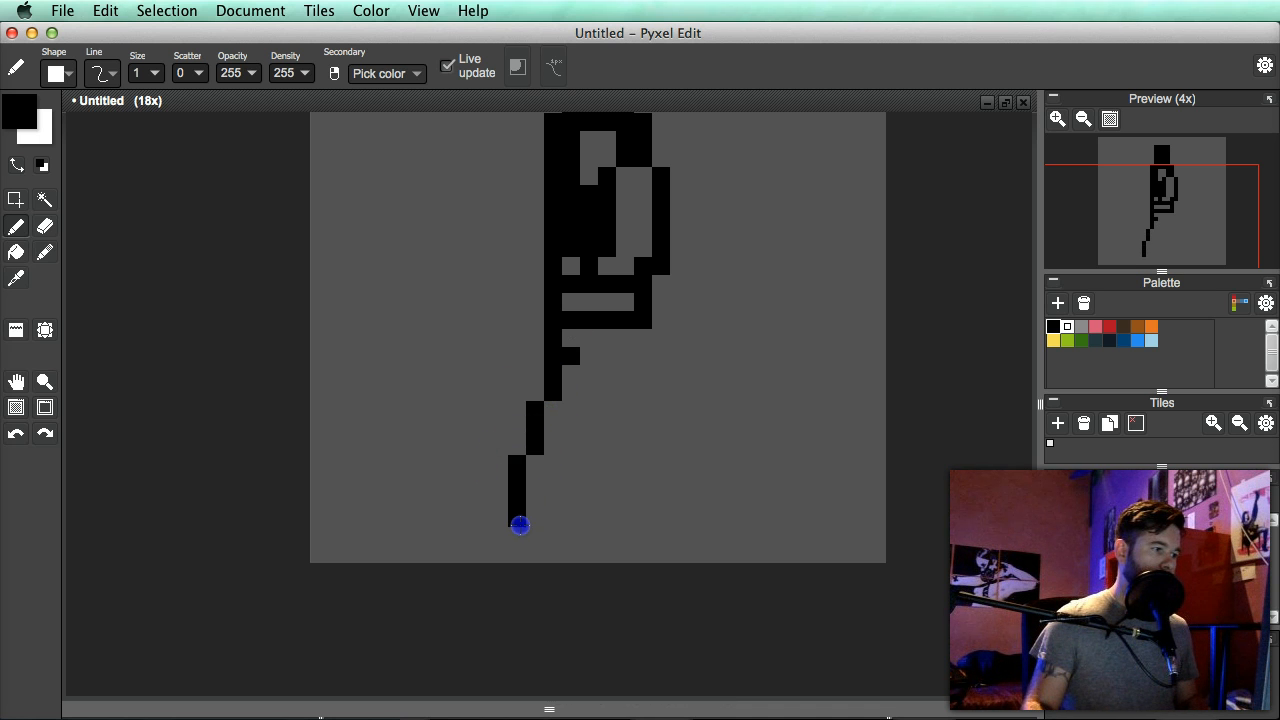
# - Draw the right leg as a stepped black line slanting outward from the waist
pyautogui.scroll(-3, 519, 525)
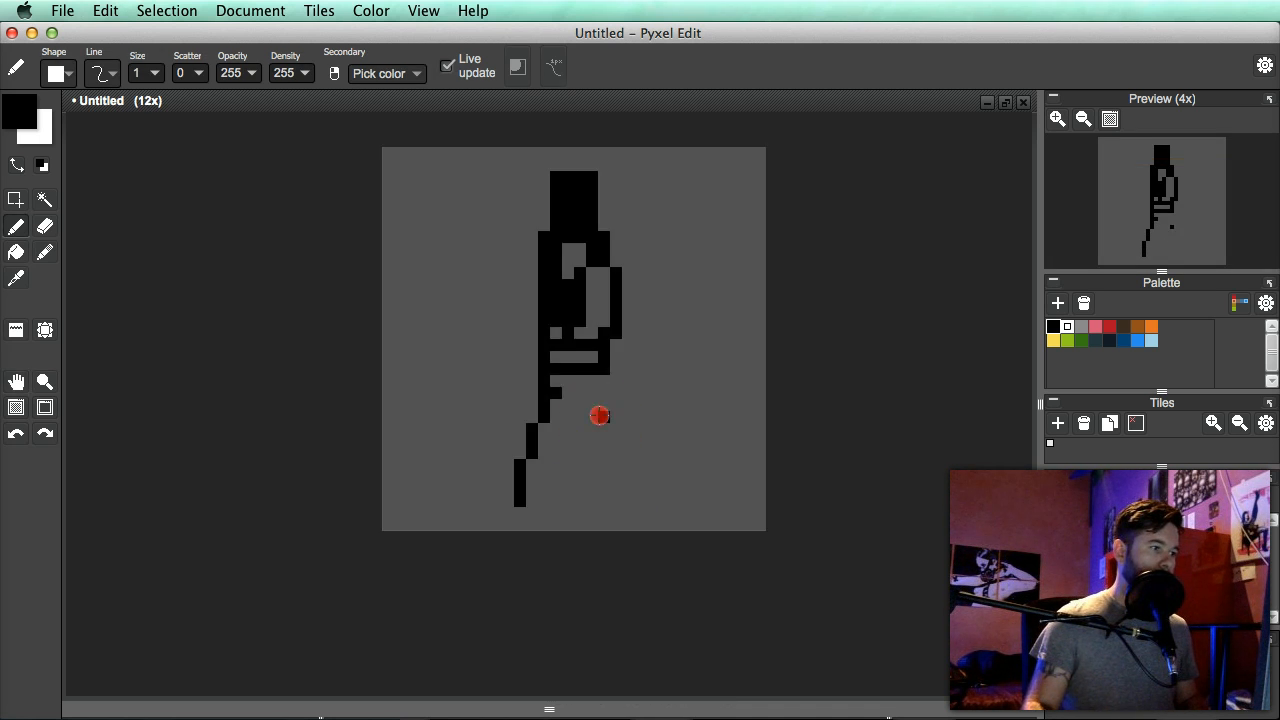
pyautogui.scroll(3, 600, 415)
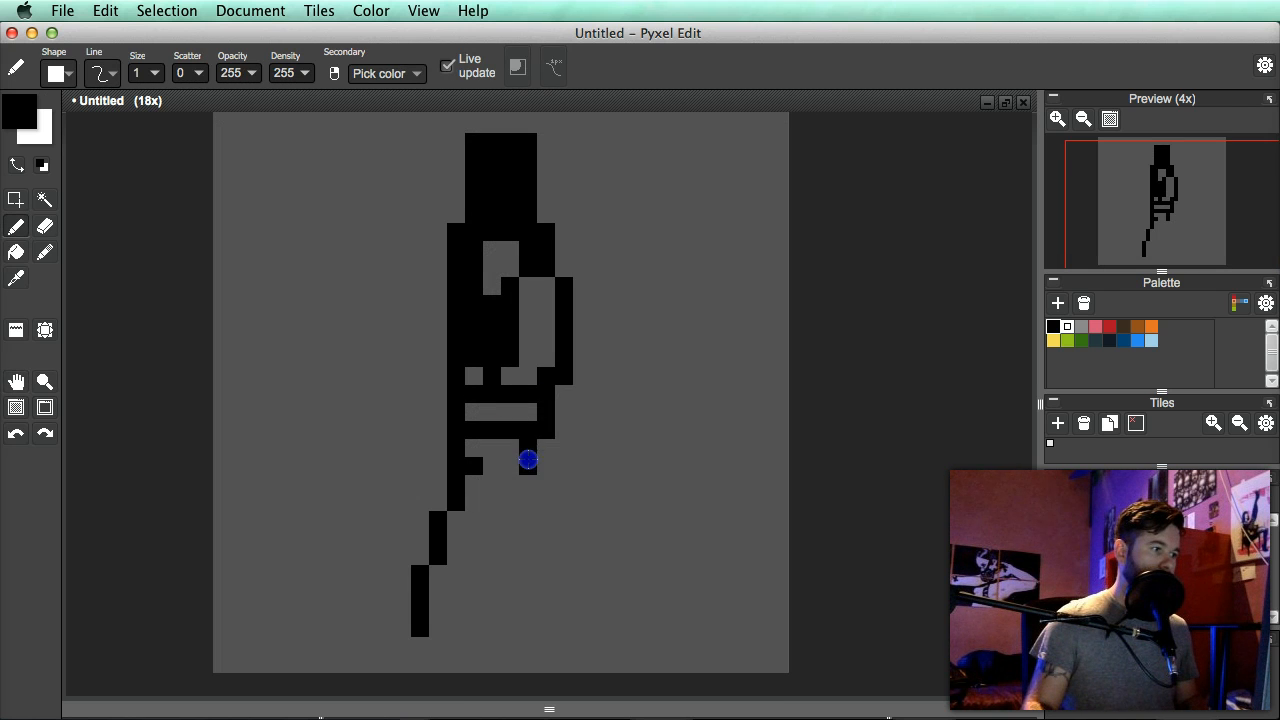
pyautogui.moveTo(552, 516)
pyautogui.mouseDown()
pyautogui.moveTo(561, 577)
pyautogui.moveTo(588, 614)
pyautogui.mouseUp()
pyautogui.scroll(-2, 617, 617)
pyautogui.scroll(2, 603, 569)
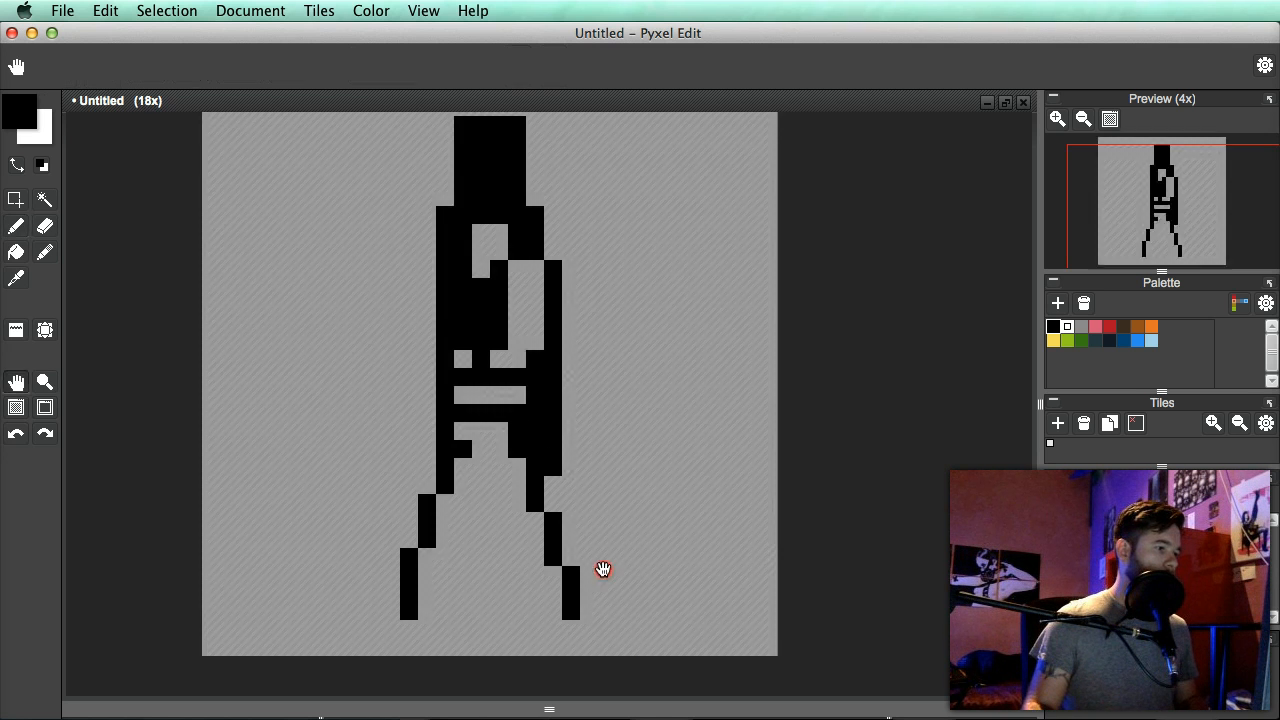
# - Undo the right leg's end and redraw it as a foot angled further outward
pyautogui.press('super+z')
pyautogui.moveTo(570, 573); pyautogui.dragTo(588, 590)
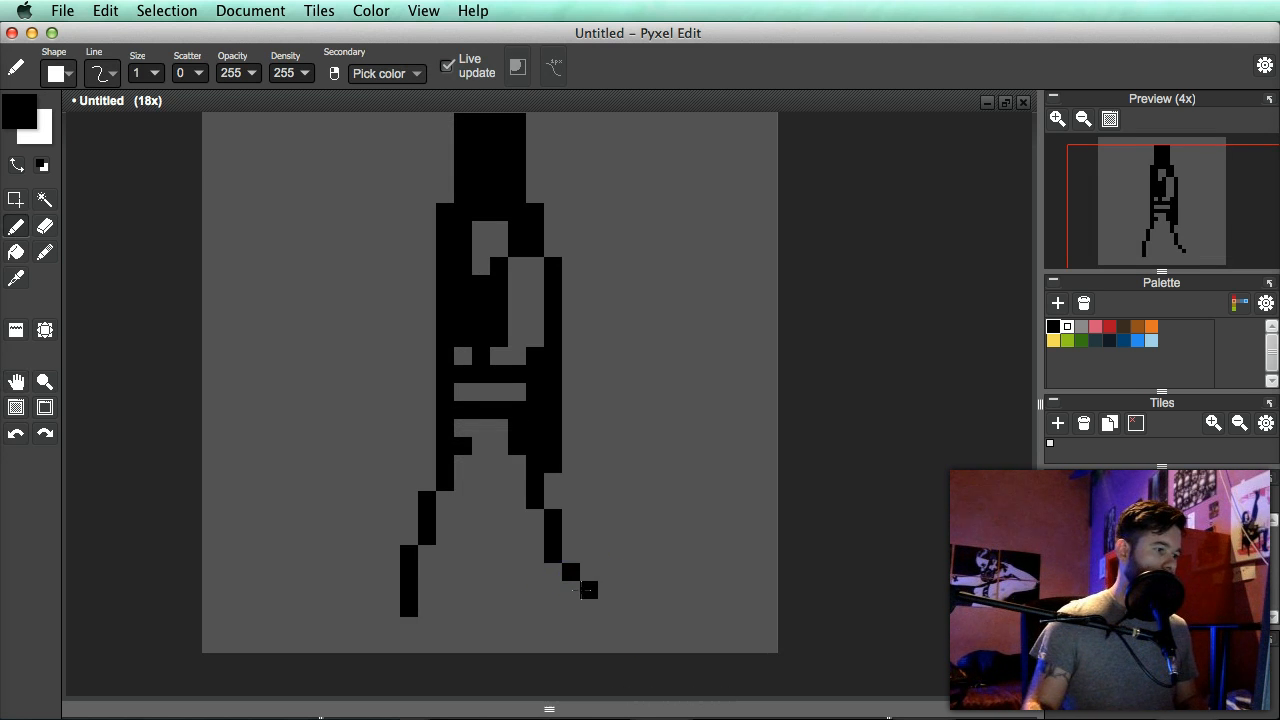
pyautogui.scroll(-1, 643, 626)
pyautogui.moveTo(656, 629); pyautogui.dragTo(626, 608)
# - Fill the hips between the legs in black and erase the excess pixels along the waist's right edge
pyautogui.moveTo(537, 439); pyautogui.dragTo(537, 445)
pyautogui.moveTo(494, 481)
pyautogui.mouseDown()
pyautogui.moveTo(568, 466)
pyautogui.moveTo(574, 478)
pyautogui.mouseUp()
pyautogui.press('e')
pyautogui.moveTo(565, 535); pyautogui.dragTo(565, 496)
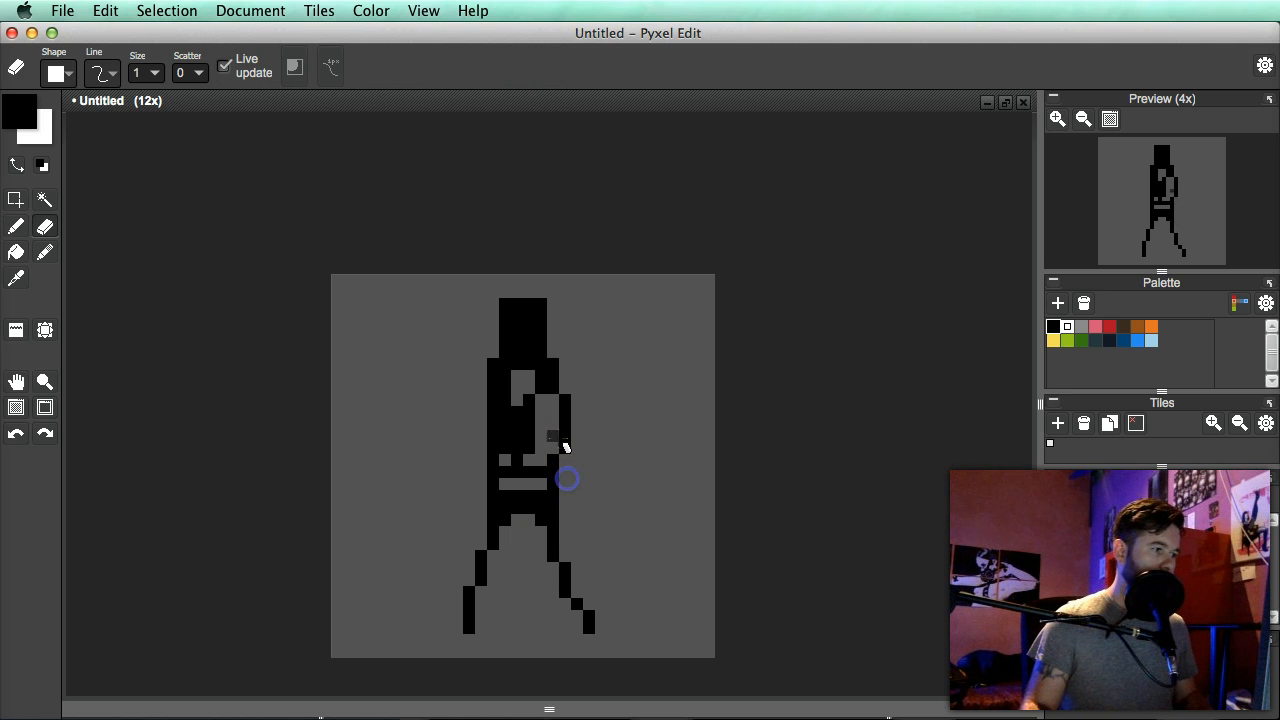
pyautogui.moveTo(557, 437); pyautogui.dragTo(557, 449)
# - Draw the left arm in black, stretched out sideways from the shoulder and ending in a forked hand
pyautogui.press('b')
pyautogui.moveTo(579, 384); pyautogui.dragTo(664, 394)
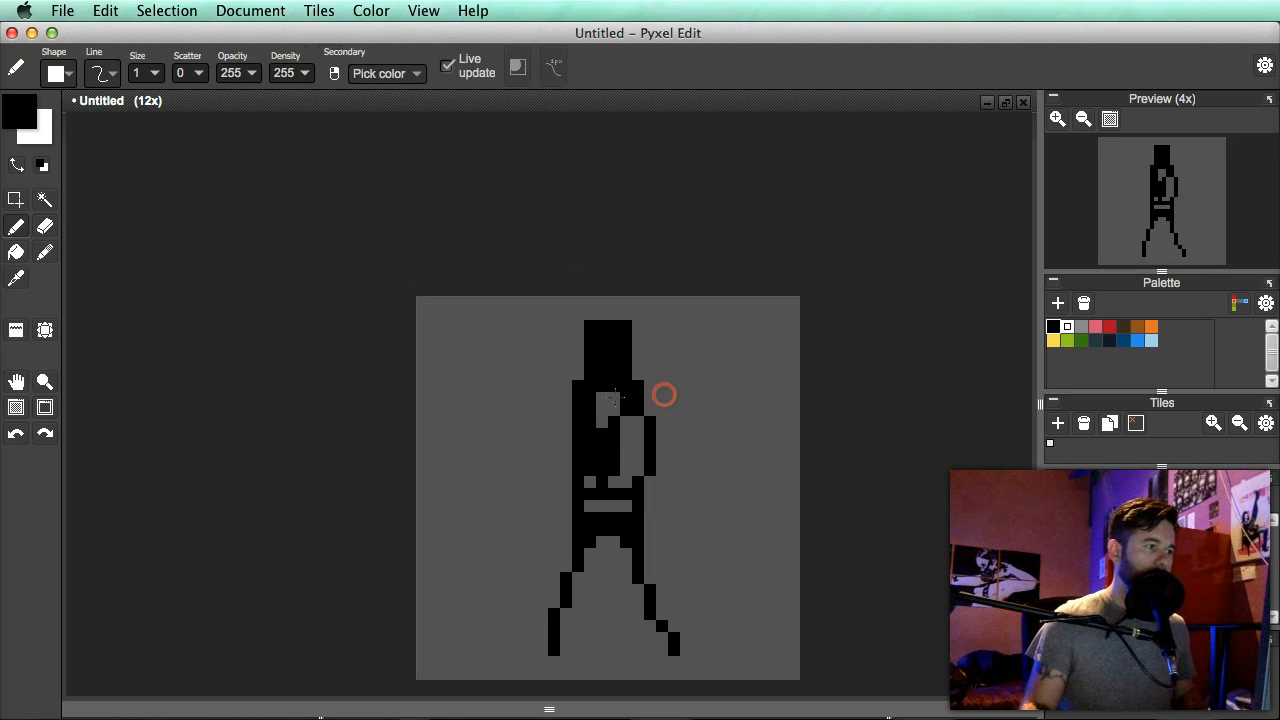
pyautogui.scroll(2, 574, 377)
pyautogui.scroll(-2, 551, 357)
pyautogui.scroll(3, 597, 397)
pyautogui.moveTo(514, 335)
pyautogui.mouseDown()
pyautogui.moveTo(458, 355)
pyautogui.moveTo(422, 316)
pyautogui.moveTo(481, 354)
pyautogui.moveTo(421, 329)
pyautogui.moveTo(427, 378)
pyautogui.moveTo(394, 426)
pyautogui.moveTo(472, 356)
pyautogui.moveTo(511, 364)
pyautogui.moveTo(496, 378)
pyautogui.moveTo(546, 394)
pyautogui.mouseUp()
pyautogui.scroll(-2, 532, 375)
pyautogui.scroll(1, 567, 382)
pyautogui.scroll(1, 537, 385)
# - Undo the first right arm strokes and redraw the arm in black, hanging down from the shoulder with a ragged sleeve
pyautogui.moveTo(562, 328)
pyautogui.mouseDown()
pyautogui.moveTo(613, 390)
pyautogui.moveTo(571, 370)
pyautogui.moveTo(605, 399)
pyautogui.mouseUp()
pyautogui.press('super+z')
pyautogui.press('super+z')
pyautogui.press('super+z')
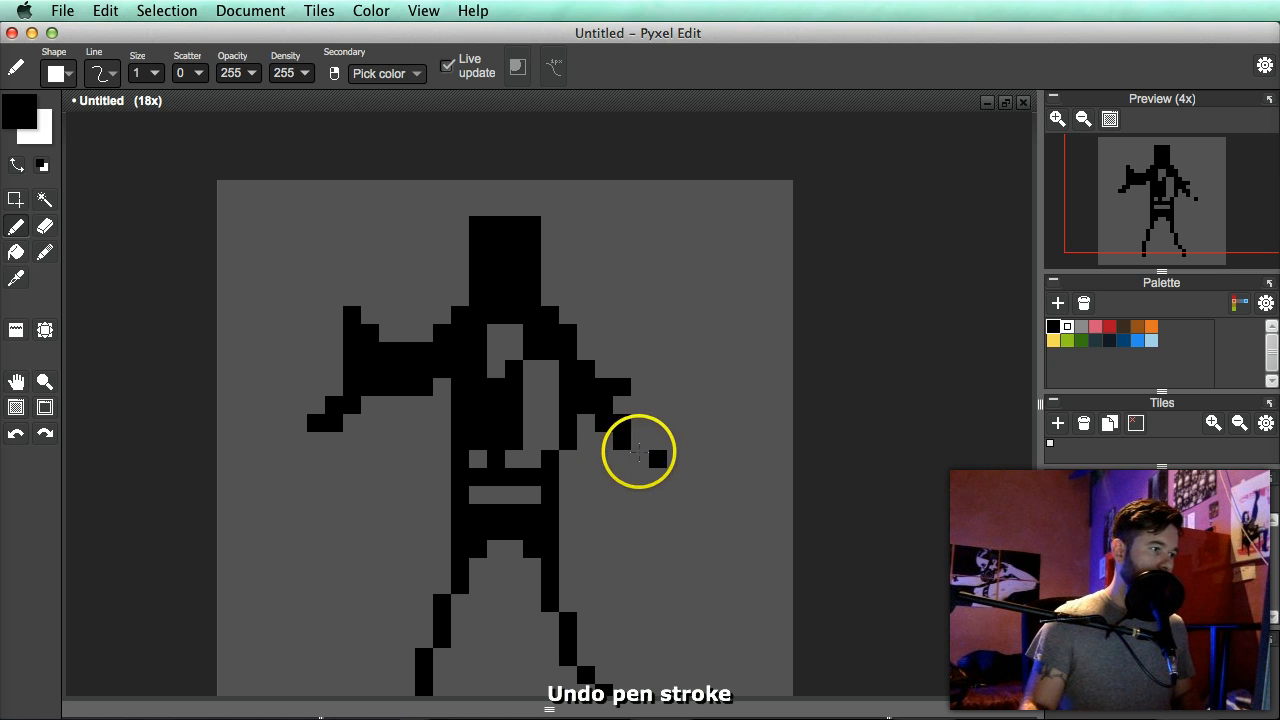
pyautogui.moveTo(566, 343)
pyautogui.mouseDown()
pyautogui.moveTo(605, 423)
pyautogui.moveTo(577, 422)
pyautogui.moveTo(605, 468)
pyautogui.mouseUp()
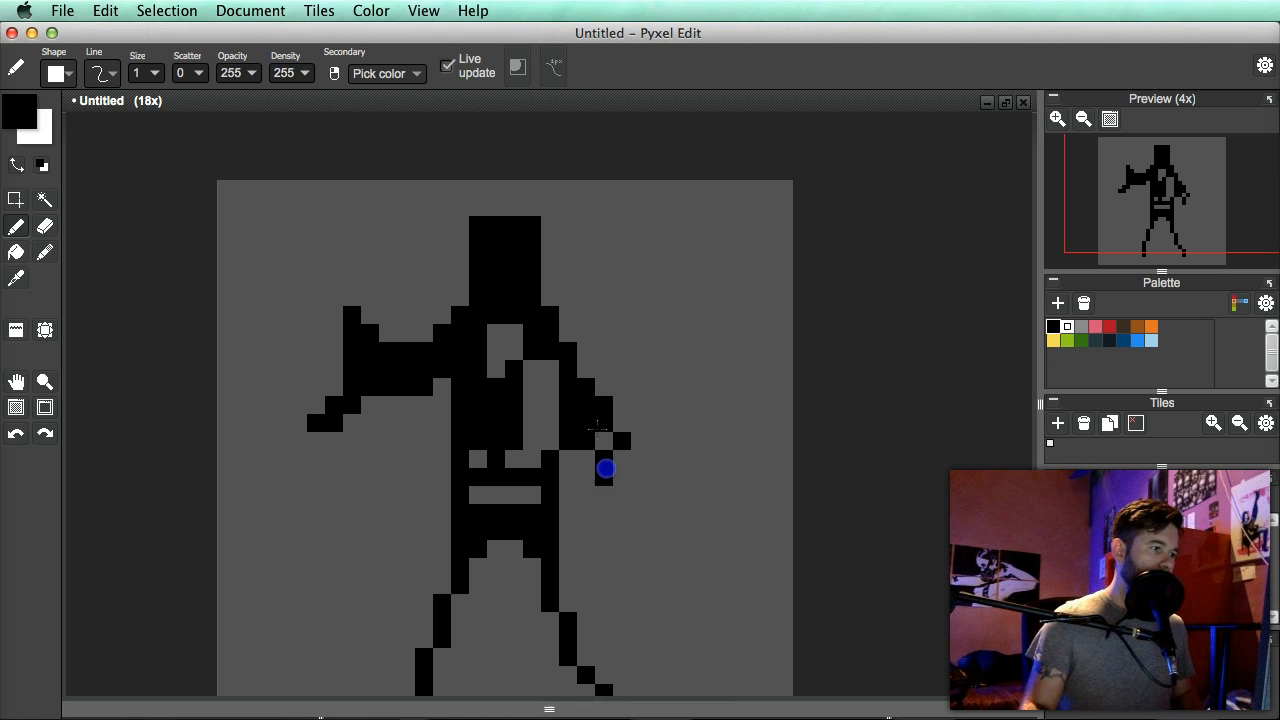
pyautogui.scroll(-2, 610, 452)
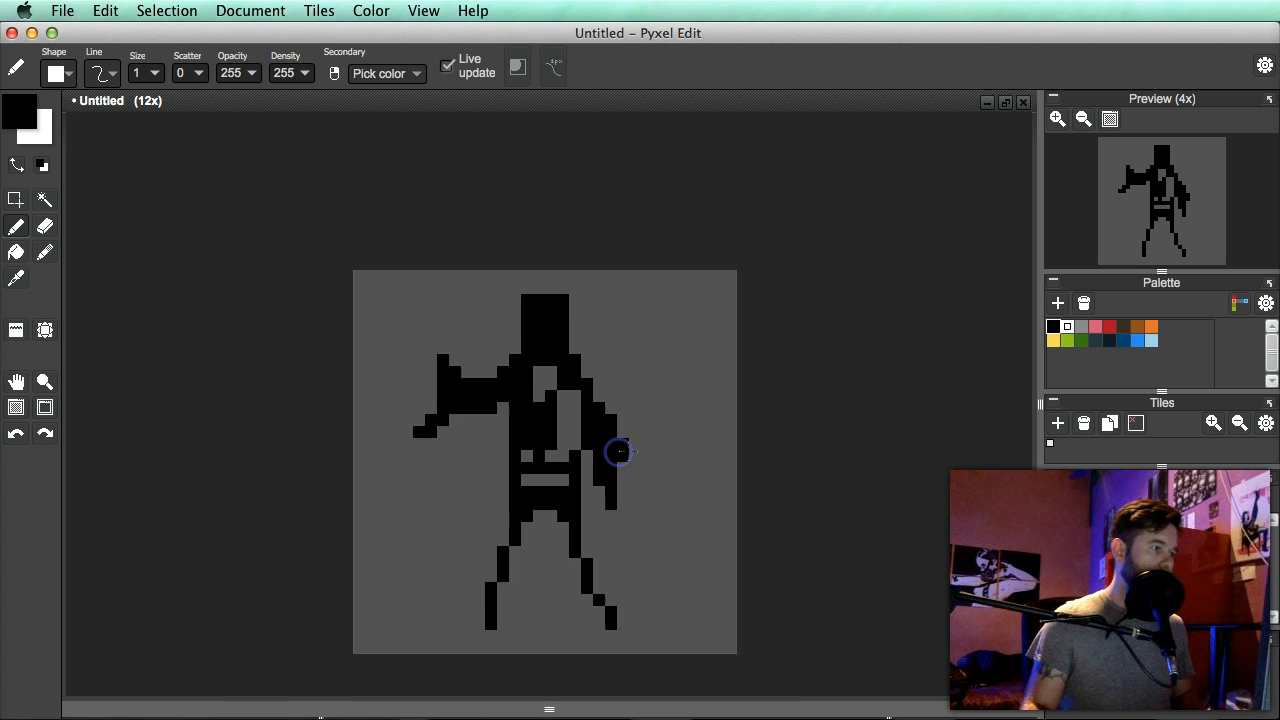
pyautogui.scroll(1, 591, 446)
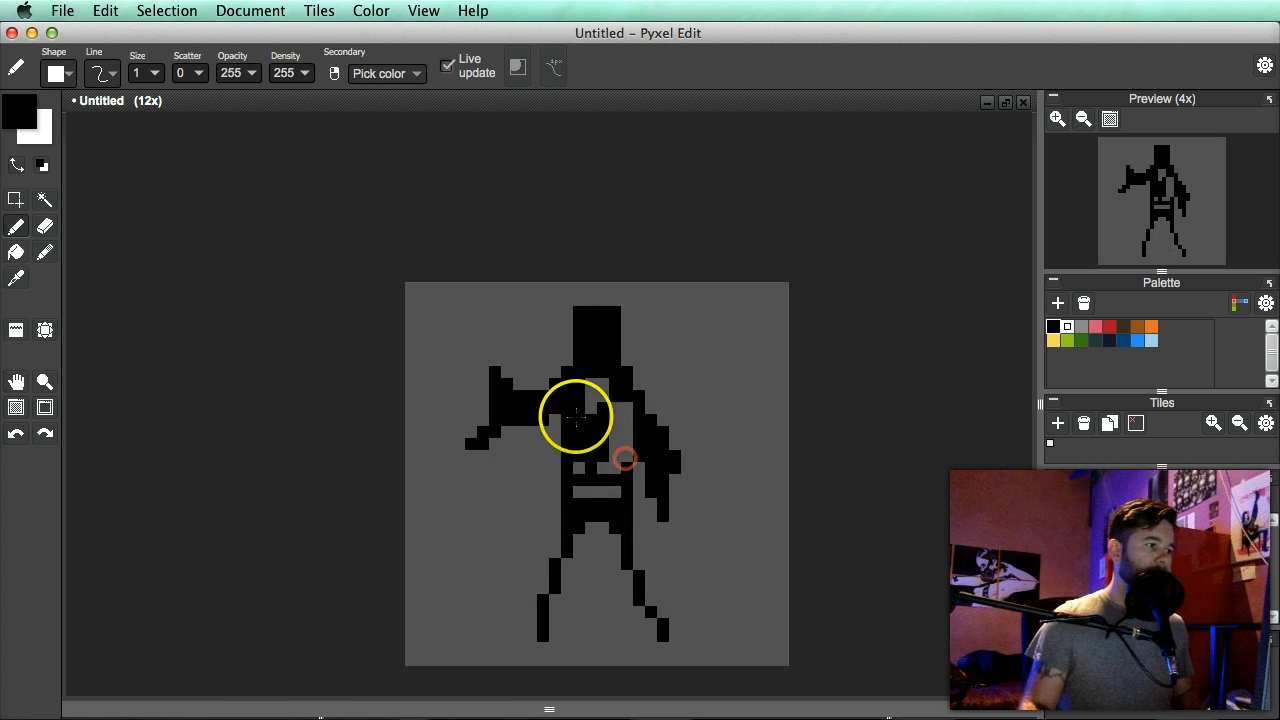
# - Fill the gaps inside the chest and waist to make the torso solid black
pyautogui.scroll(1, 575, 410)
pyautogui.scroll(-1, 574, 410)
pyautogui.scroll(-1, 575, 411)
pyautogui.scroll(2, 572, 406)
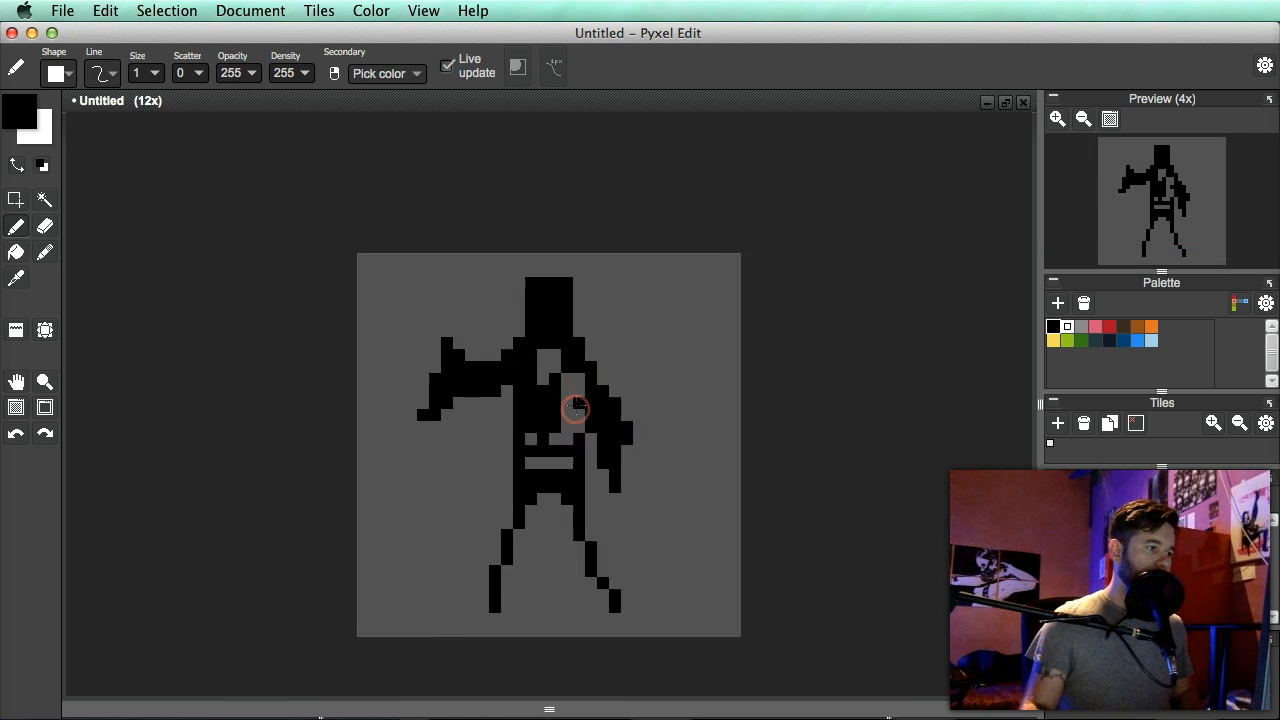
pyautogui.moveTo(575, 368); pyautogui.dragTo(530, 489)
pyautogui.moveTo(558, 414)
pyautogui.mouseDown()
pyautogui.moveTo(556, 510)
pyautogui.moveTo(508, 492)
pyautogui.mouseUp()
pyautogui.moveTo(543, 330); pyautogui.dragTo(558, 350)
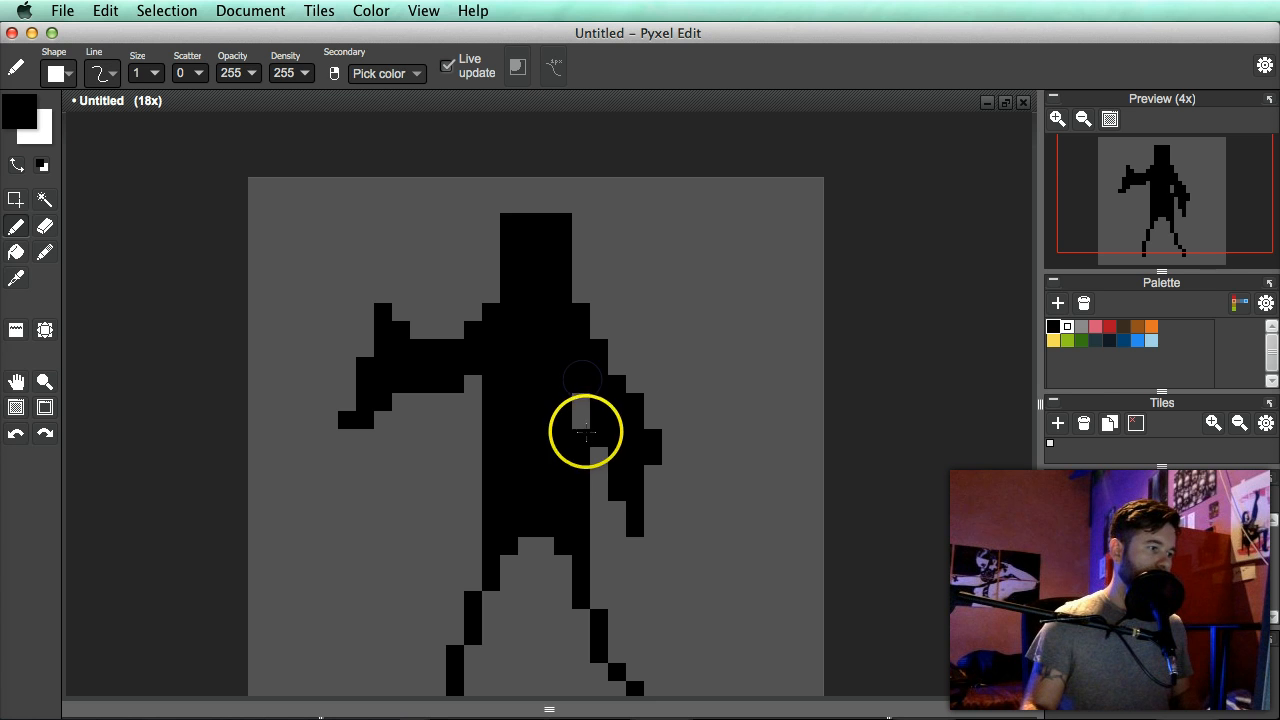
# - Erase the pixels between the right arm and the torso to leave a clear gap down to the hip
pyautogui.scroll(-3, 585, 432)
pyautogui.scroll(3, 608, 466)
pyautogui.press('e')
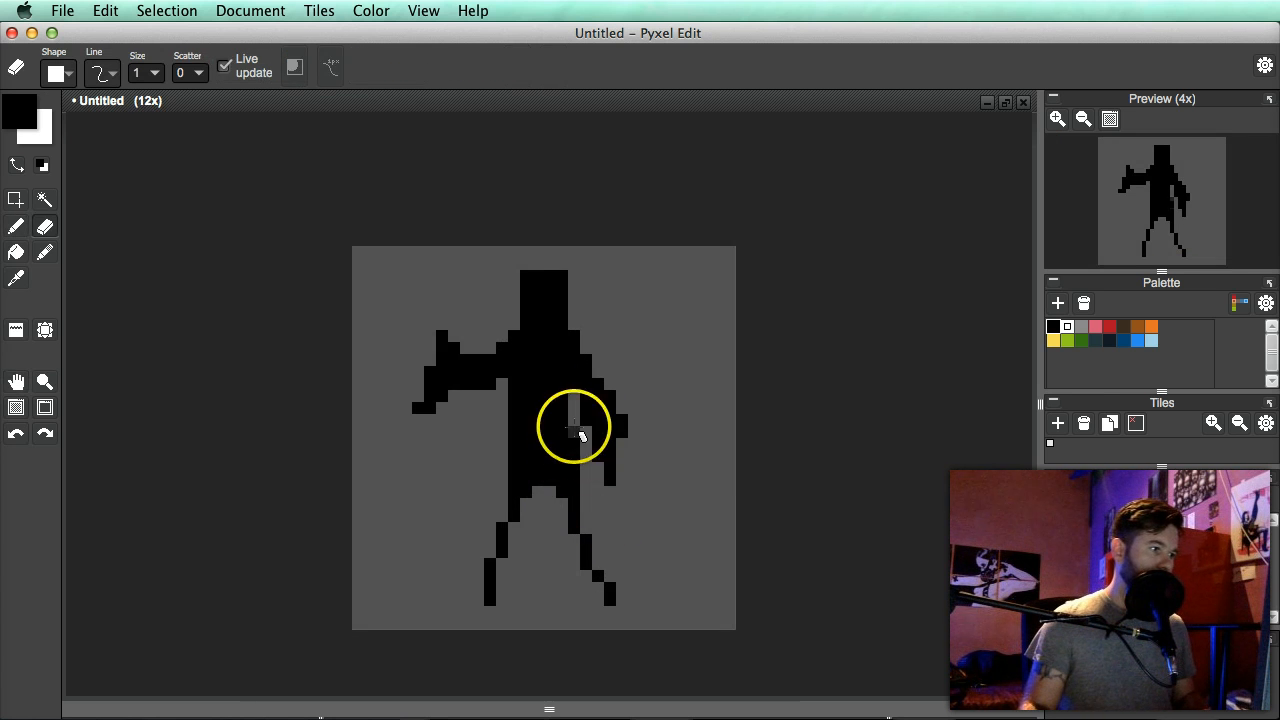
pyautogui.moveTo(582, 484); pyautogui.dragTo(594, 459)
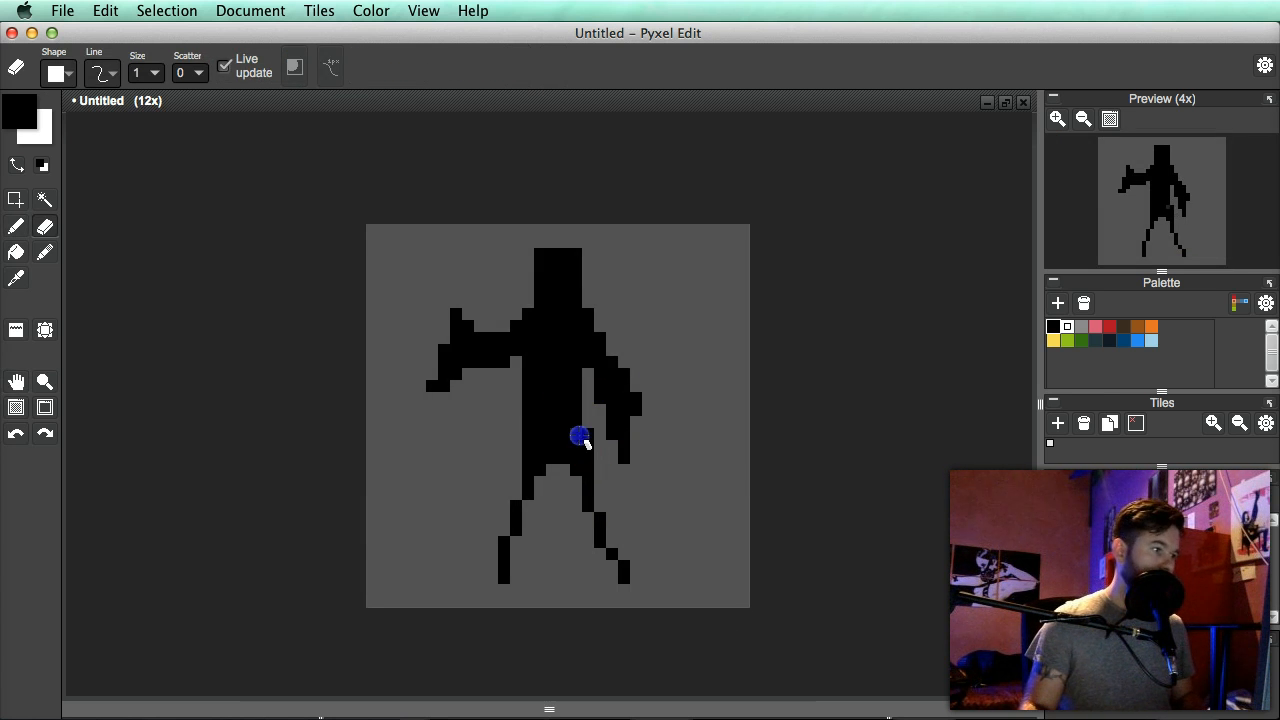
pyautogui.press('super+z')
pyautogui.click(590, 448)
pyautogui.click(590, 450)
# - Connect the feet with a black hem line and fill the area between the legs black to form a robe
pyautogui.press('b')
pyautogui.press('i')
pyautogui.click(558, 436)
pyautogui.press('b')
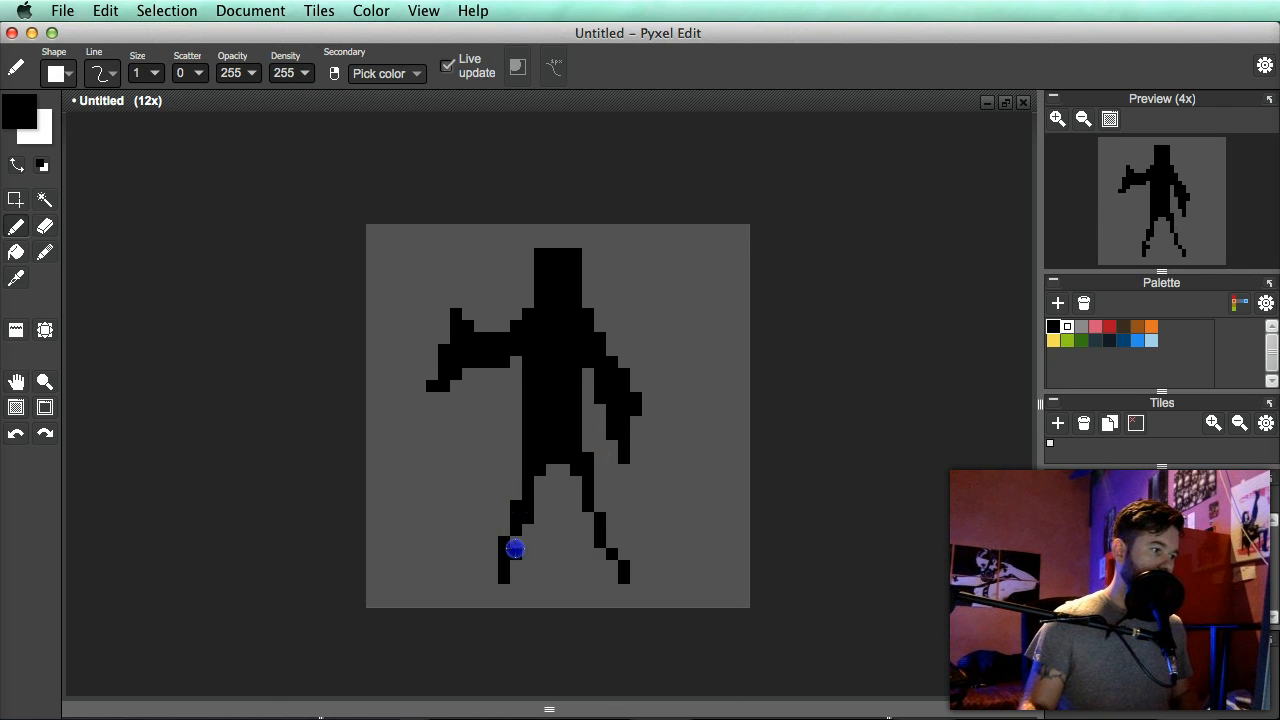
pyautogui.scroll(1, 552, 516)
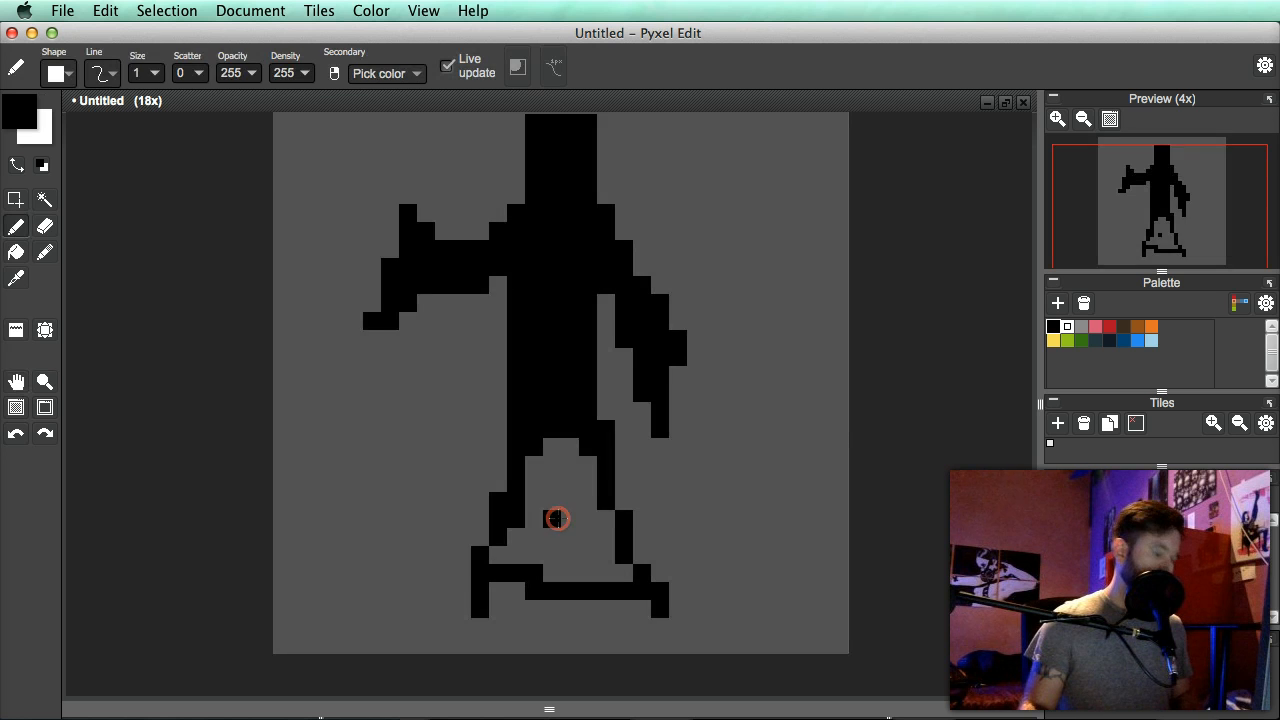
pyautogui.click(586, 506)
pyautogui.press('f')
pyautogui.click(557, 529)
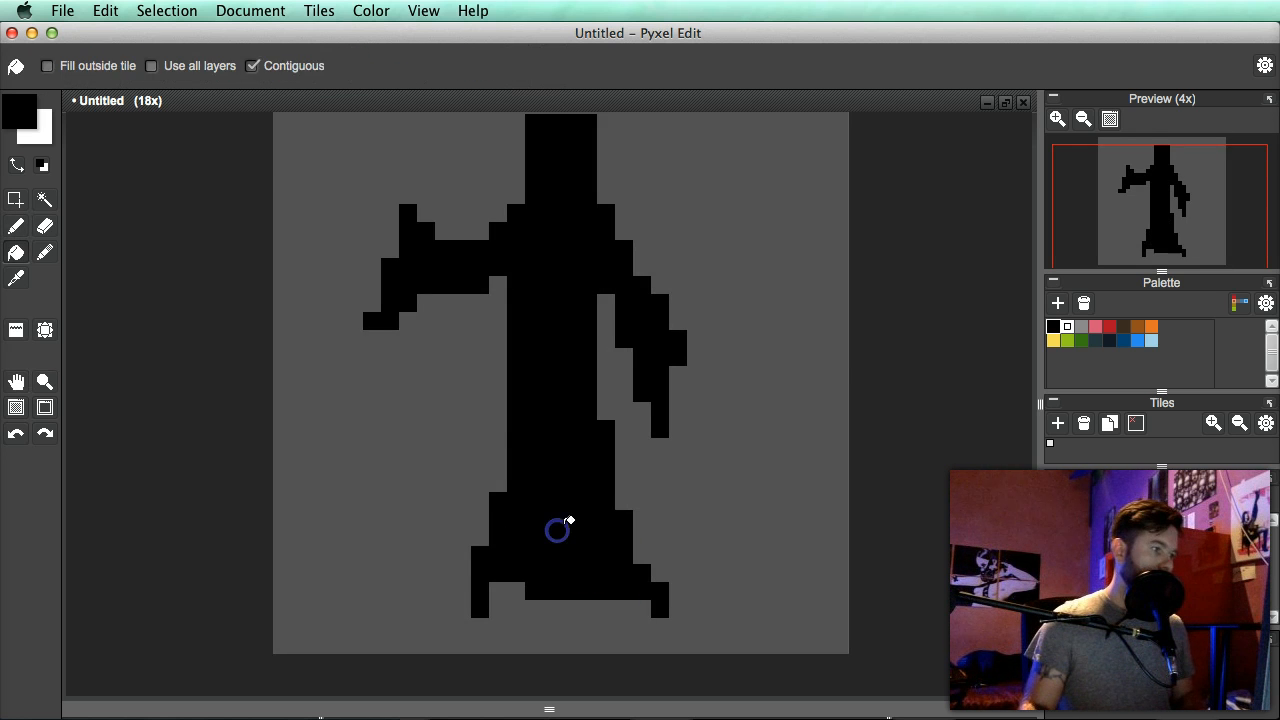
pyautogui.scroll(-3, 566, 522)
pyautogui.moveTo(577, 480); pyautogui.dragTo(577, 489)
pyautogui.scroll(2, 577, 489)
pyautogui.moveTo(539, 405); pyautogui.dragTo(545, 451)
pyautogui.scroll(1, 546, 380)
pyautogui.moveTo(546, 376)
pyautogui.mouseDown()
pyautogui.moveTo(552, 413)
pyautogui.moveTo(600, 371)
pyautogui.moveTo(608, 324)
pyautogui.mouseUp()
pyautogui.press('e')
pyautogui.scroll(-1, 612, 312)
pyautogui.click(629, 411)
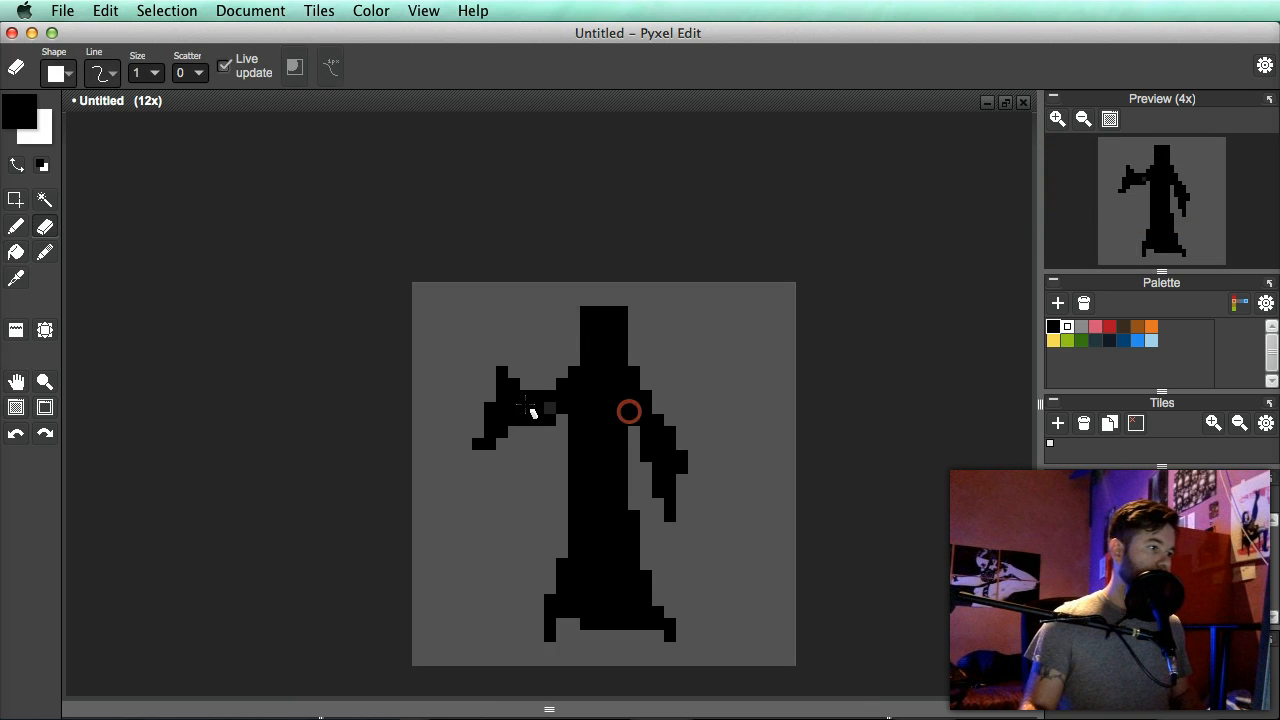
pyautogui.scroll(1, 523, 406)
pyautogui.rightClick(498, 406)
pyautogui.moveTo(516, 367); pyautogui.dragTo(521, 354)
pyautogui.scroll(-2, 611, 394)
pyautogui.rightClick(629, 417)
pyautogui.moveTo(631, 438)
pyautogui.mouseDown()
pyautogui.moveTo(637, 397)
pyautogui.moveTo(656, 479)
pyautogui.mouseUp()
pyautogui.scroll(2, 653, 425)
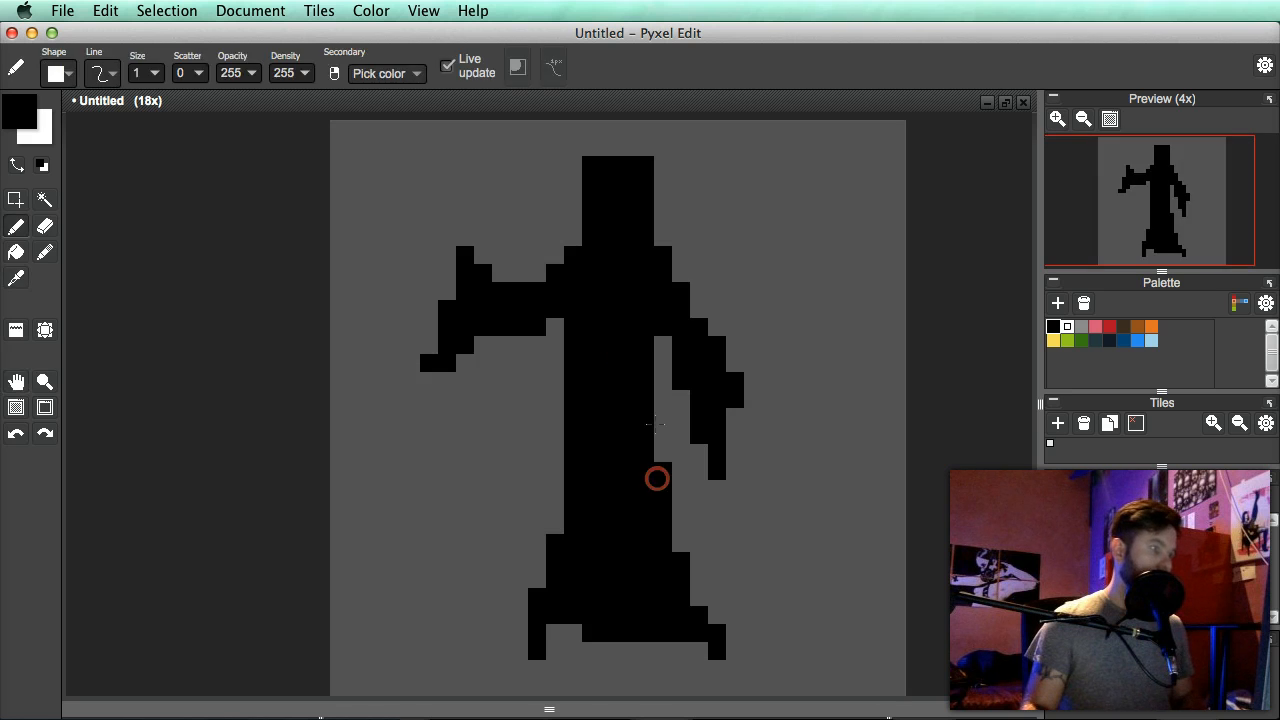
# - Add two vertical black spikes, each about 3 pixels tall, above each shoulder, undoing the misplaced strokes
pyautogui.moveTo(638, 320); pyautogui.dragTo(637, 366)
pyautogui.rightClick(593, 300)
pyautogui.moveTo(553, 262); pyautogui.dragTo(551, 288)
pyautogui.press('super+z')
pyautogui.click(519, 247)
pyautogui.press('super+z')
pyautogui.moveTo(522, 261); pyautogui.dragTo(534, 315)
pyautogui.click(679, 245)
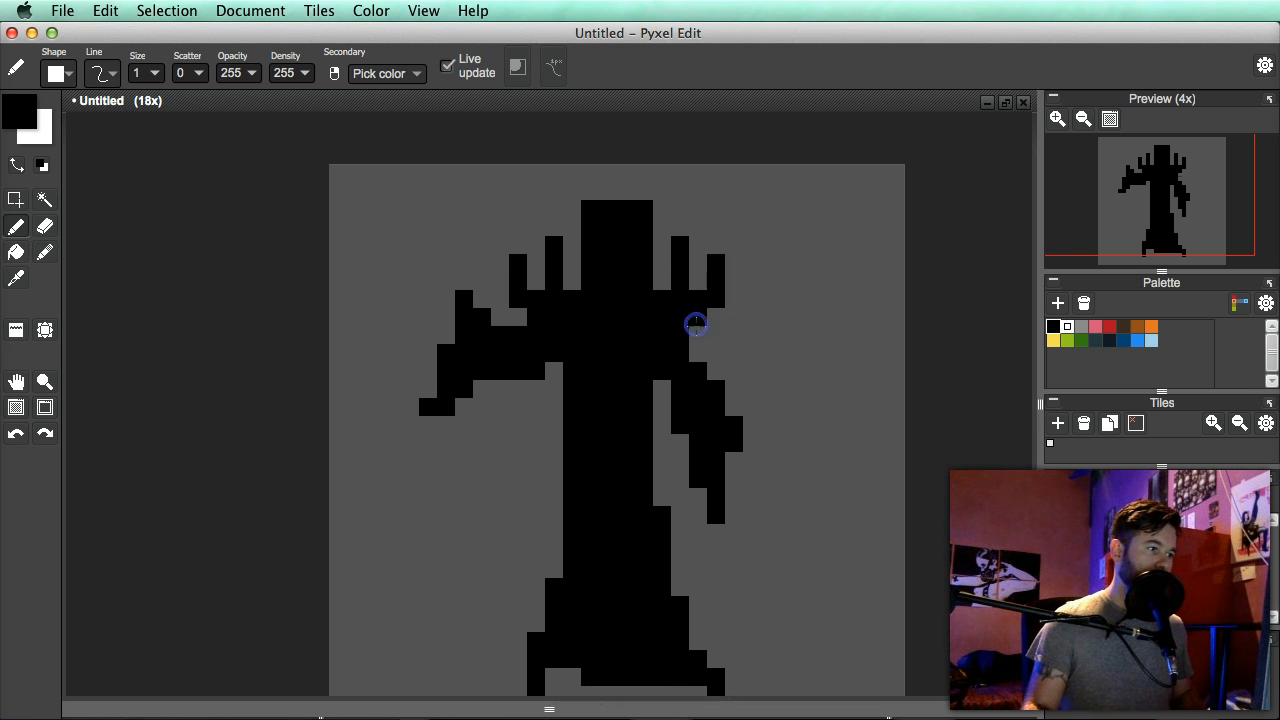
pyautogui.scroll(-4, 695, 323)
pyautogui.scroll(2, 686, 389)
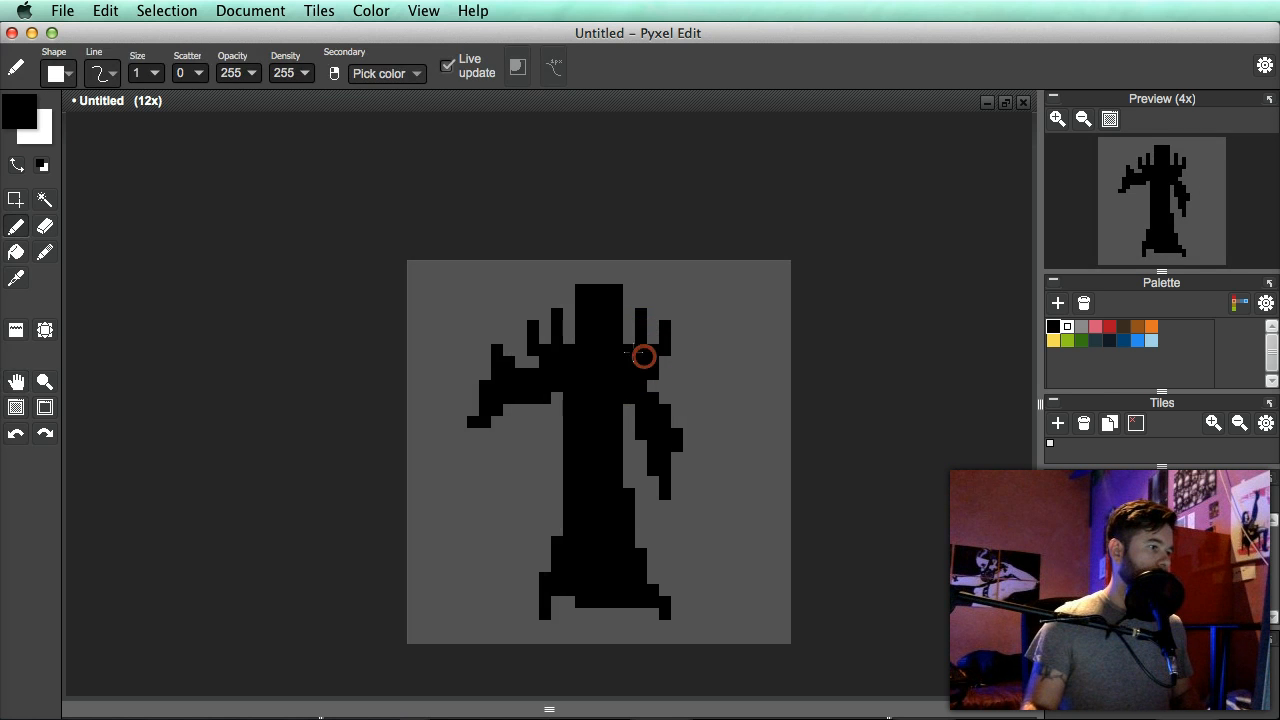
# - Draw a 2-by-2-pixel black block just beyond the left hand, undoing the misplaced pixels
pyautogui.scroll(1, 643, 357)
pyautogui.click(390, 330)
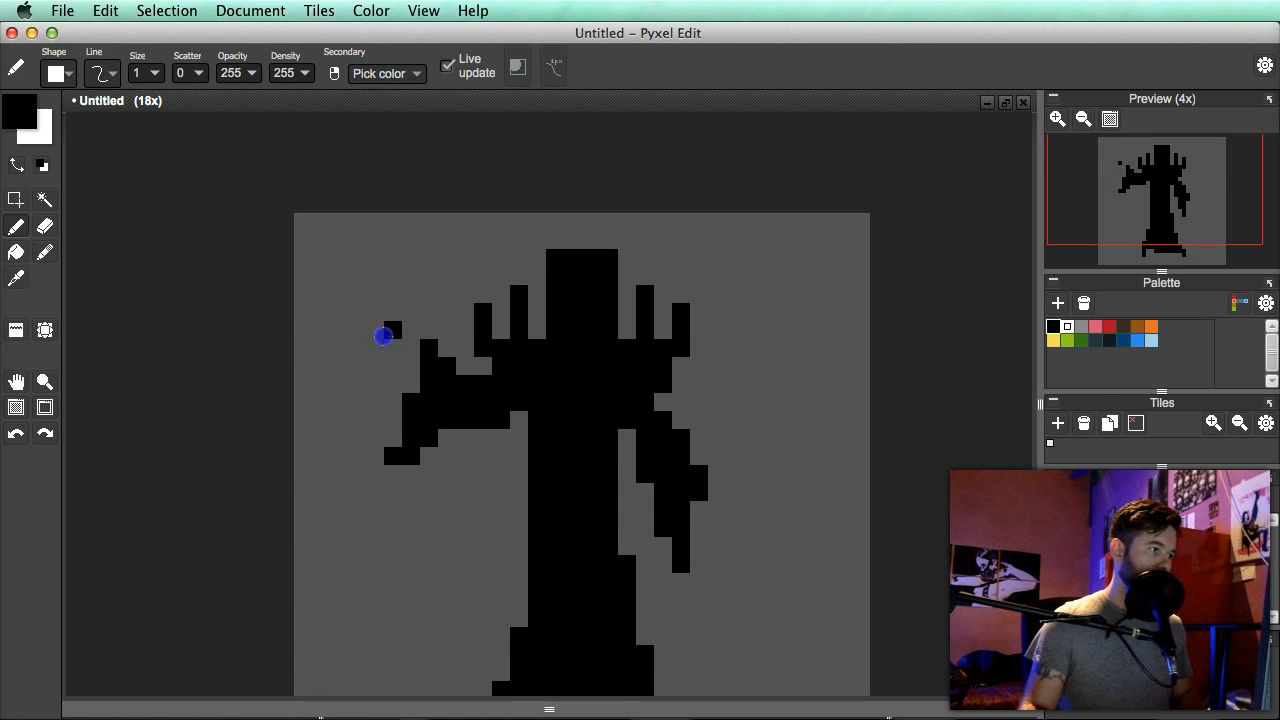
pyautogui.click(408, 352)
pyautogui.press('super+z')
pyautogui.click(412, 381)
pyautogui.scroll(-2, 485, 395)
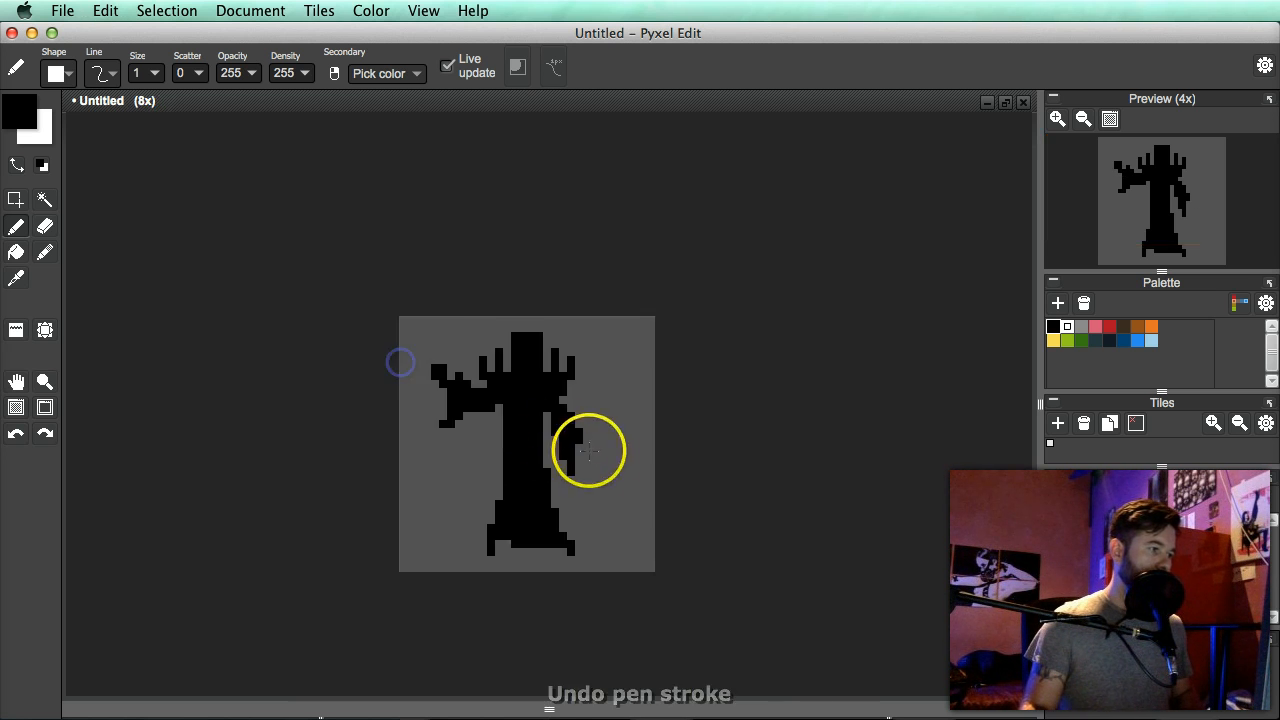
# - Draw a matching 2-by-2-pixel black block at the outer side of the right hand
pyautogui.scroll(2, 563, 414)
pyautogui.click(541, 392)
pyautogui.press('super+z')
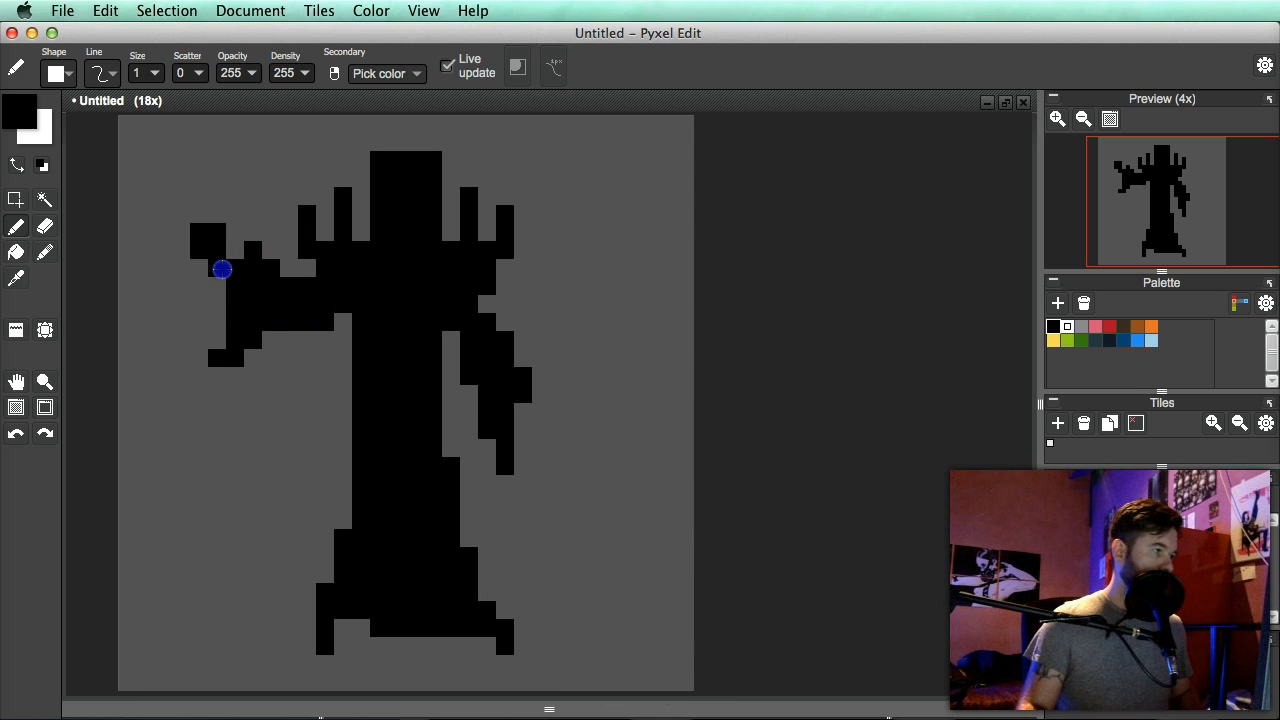
pyautogui.click(541, 412)
pyautogui.moveTo(557, 416)
pyautogui.mouseDown()
pyautogui.moveTo(543, 400)
pyautogui.moveTo(570, 427)
pyautogui.mouseUp()
pyautogui.scroll(-3, 557, 402)
pyautogui.middleClick(620, 466)
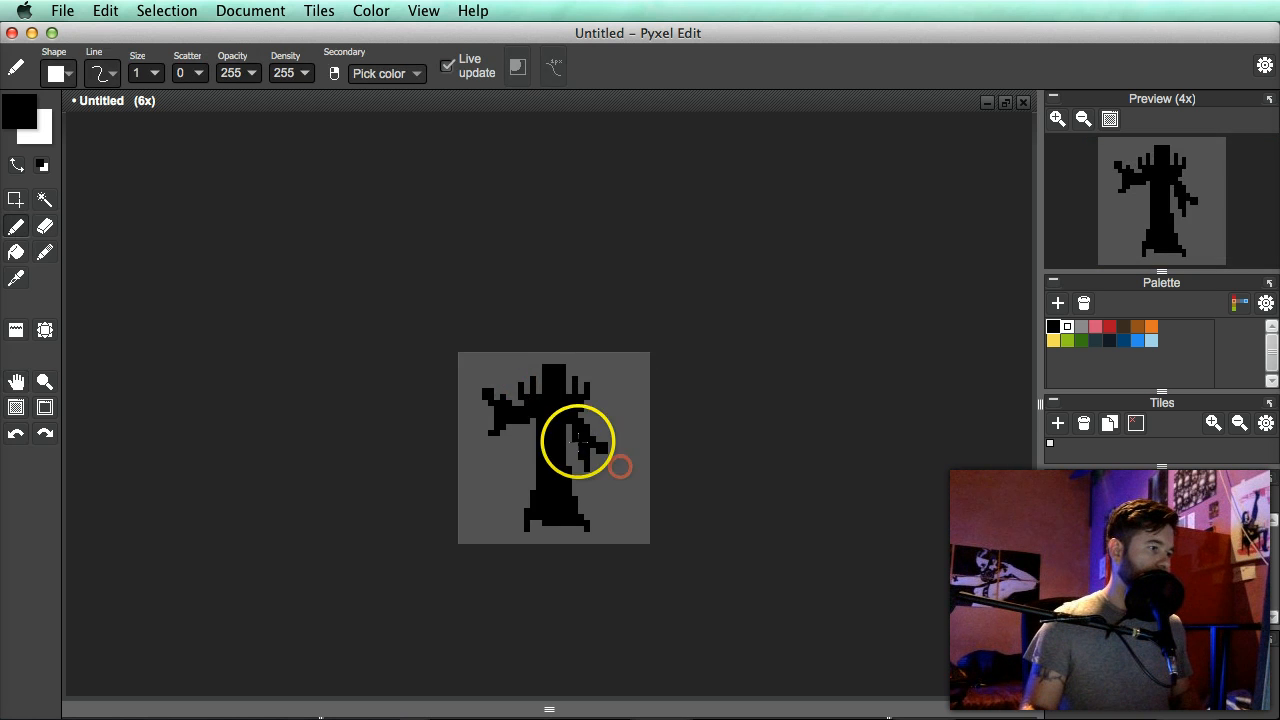
pyautogui.scroll(3, 607, 446)
pyautogui.scroll(-3, 531, 375)
pyautogui.scroll(3, 503, 466)
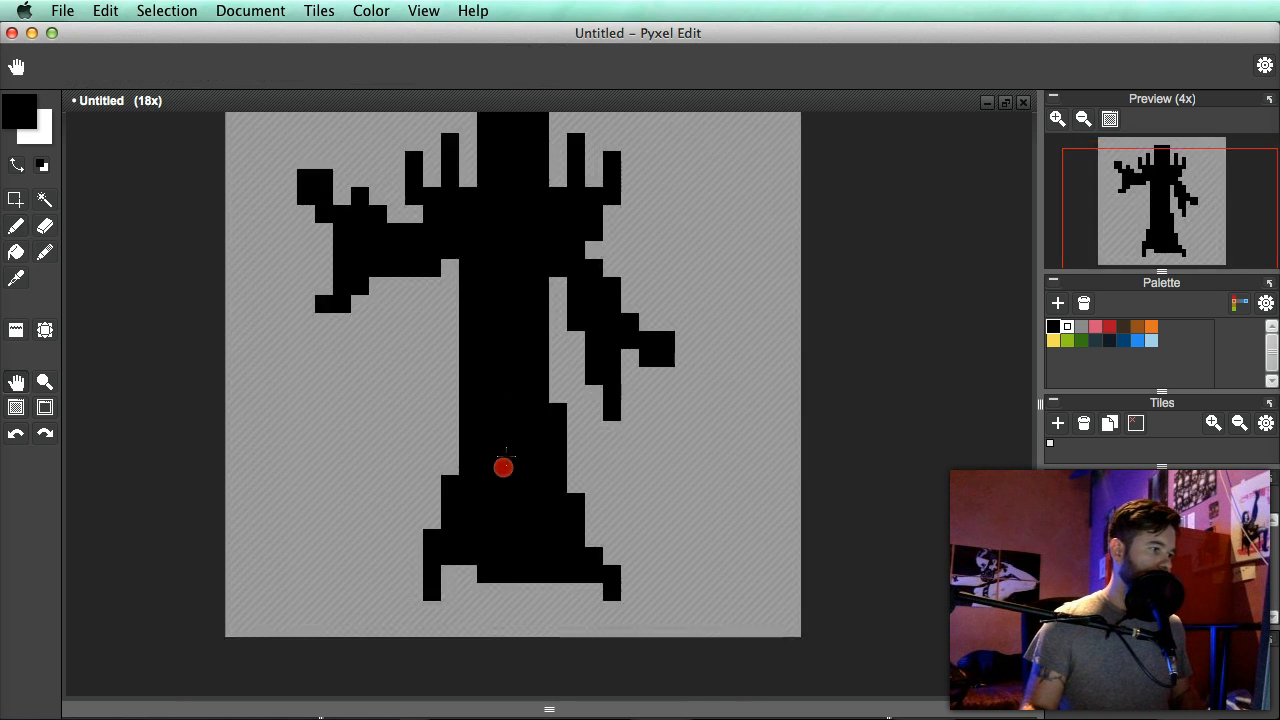
# - Widen the robe's left side with black pixels and begin filling the hem's bottom row between the feet
pyautogui.click(448, 410)
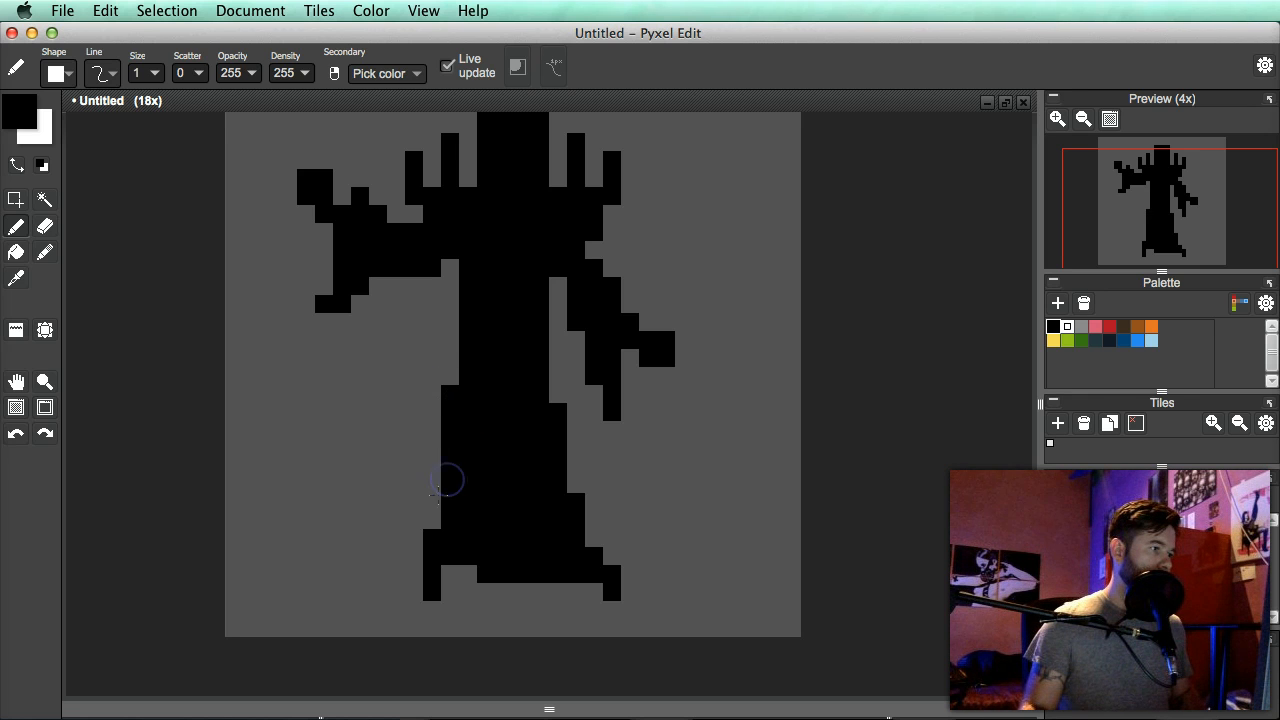
pyautogui.scroll(-3, 435, 530)
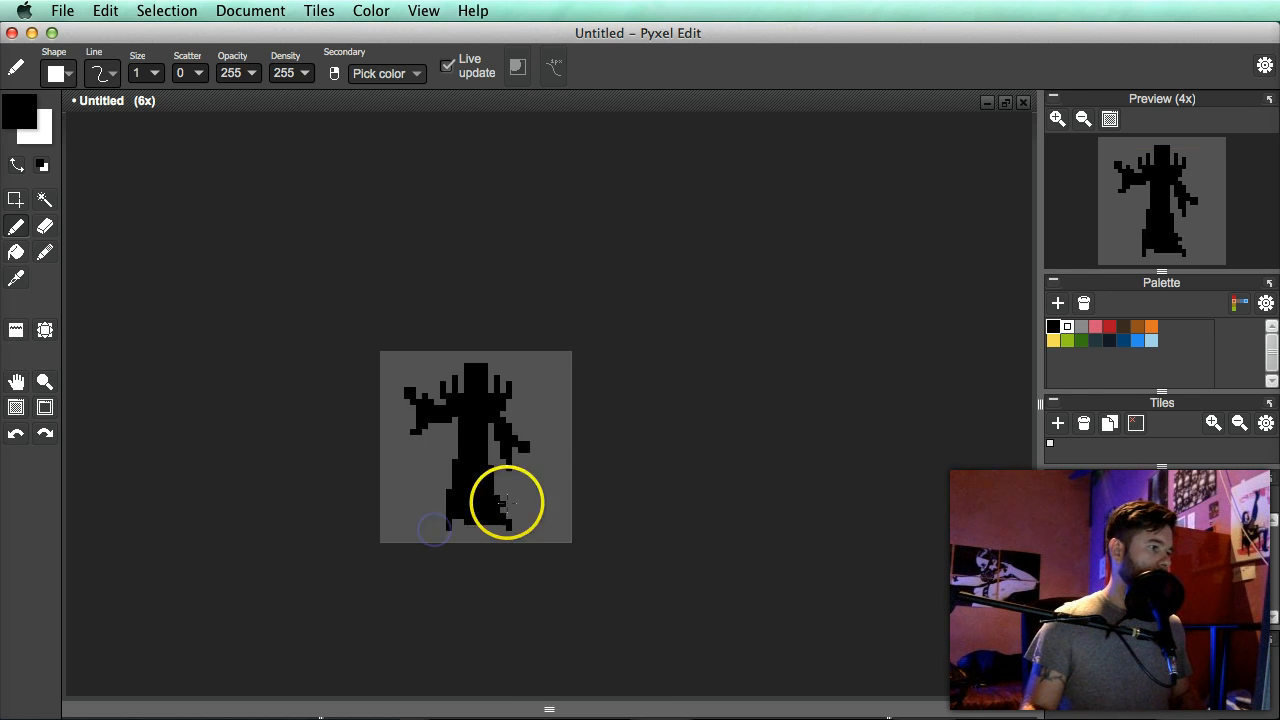
pyautogui.moveTo(503, 503); pyautogui.dragTo(527, 488)
pyautogui.scroll(1, 530, 448)
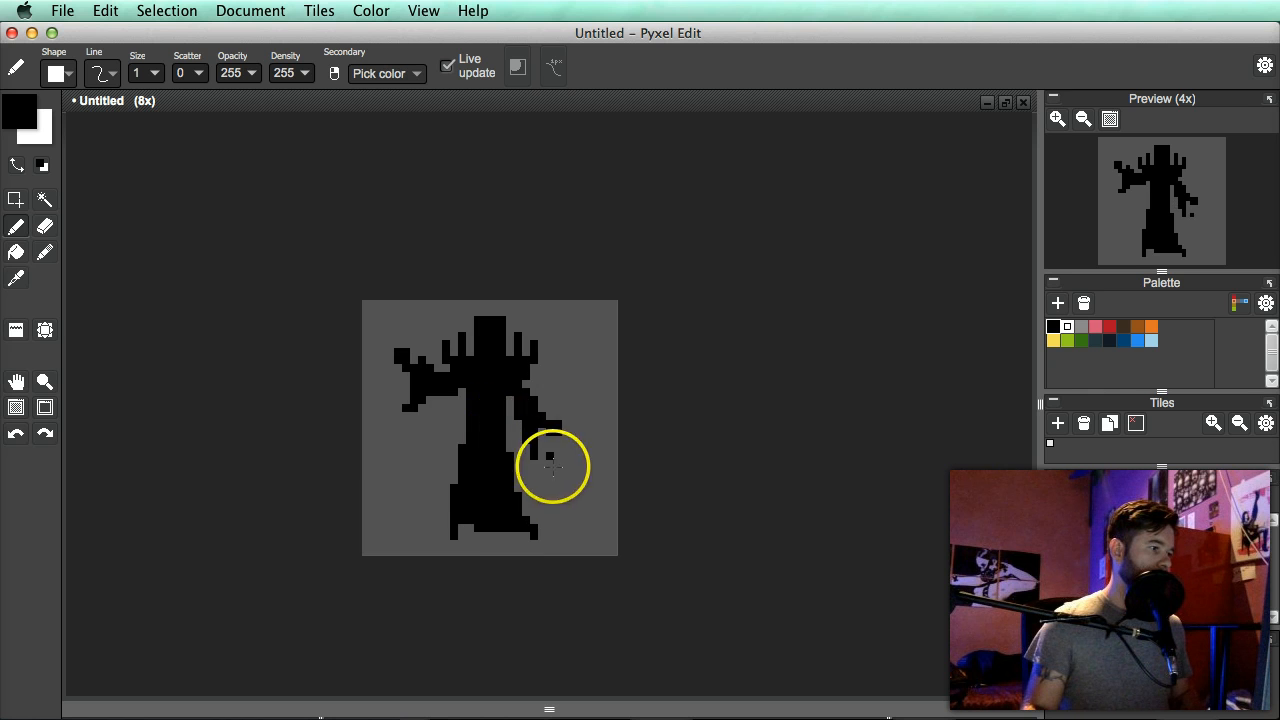
pyautogui.scroll(1, 500, 500)
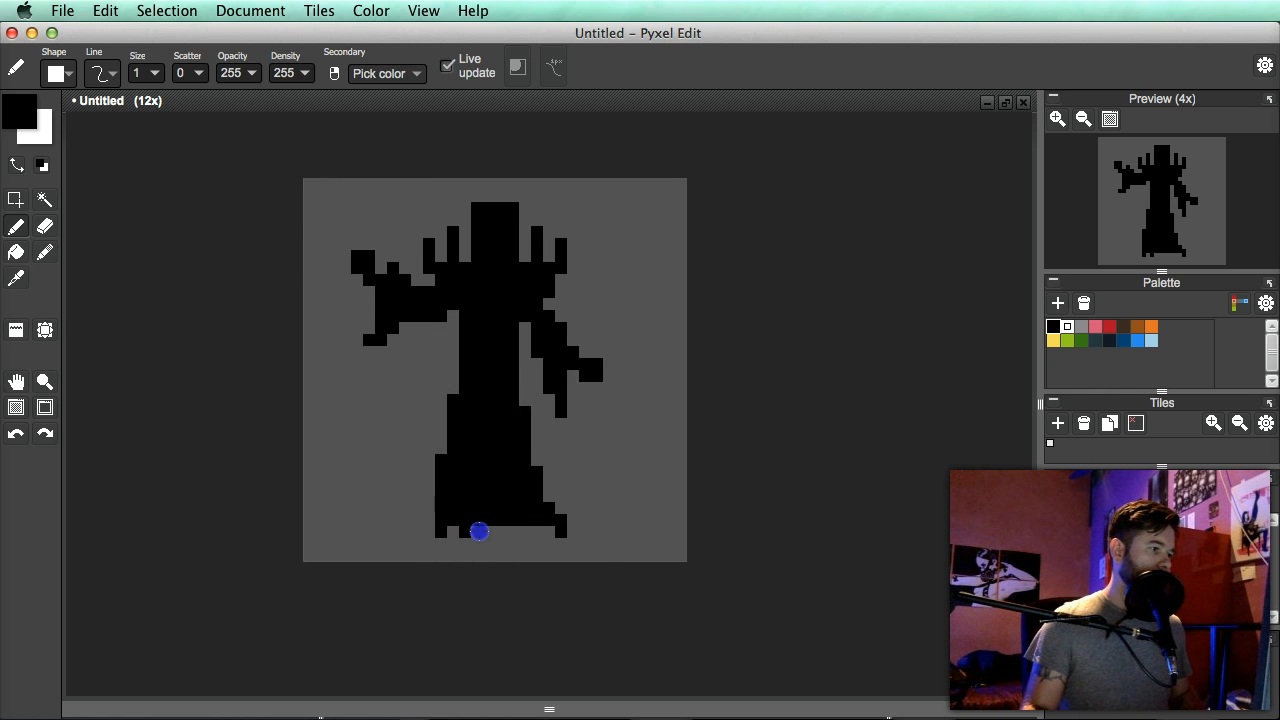
pyautogui.scroll(-1, 560, 546)
pyautogui.scroll(1, 589, 543)
# - Finish the hem's black bottom row and extend its right corner outward in a stepped flare
pyautogui.click(584, 549)
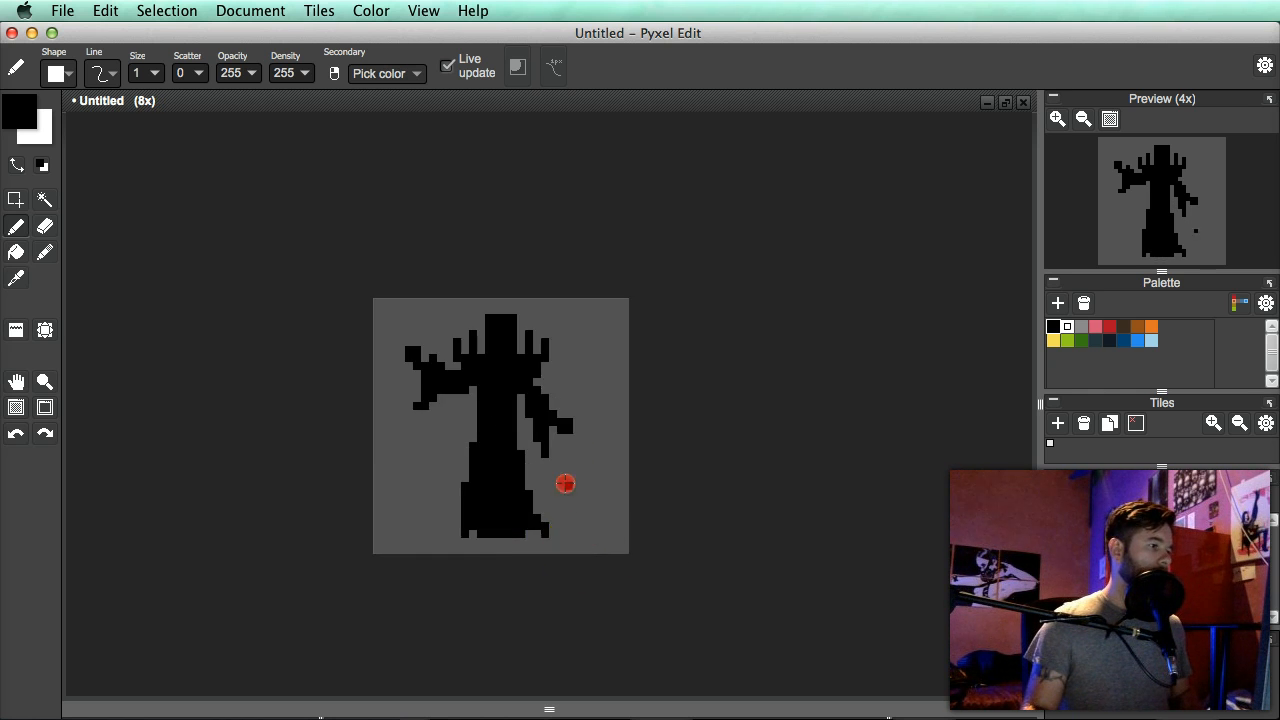
pyautogui.scroll(2, 578, 583)
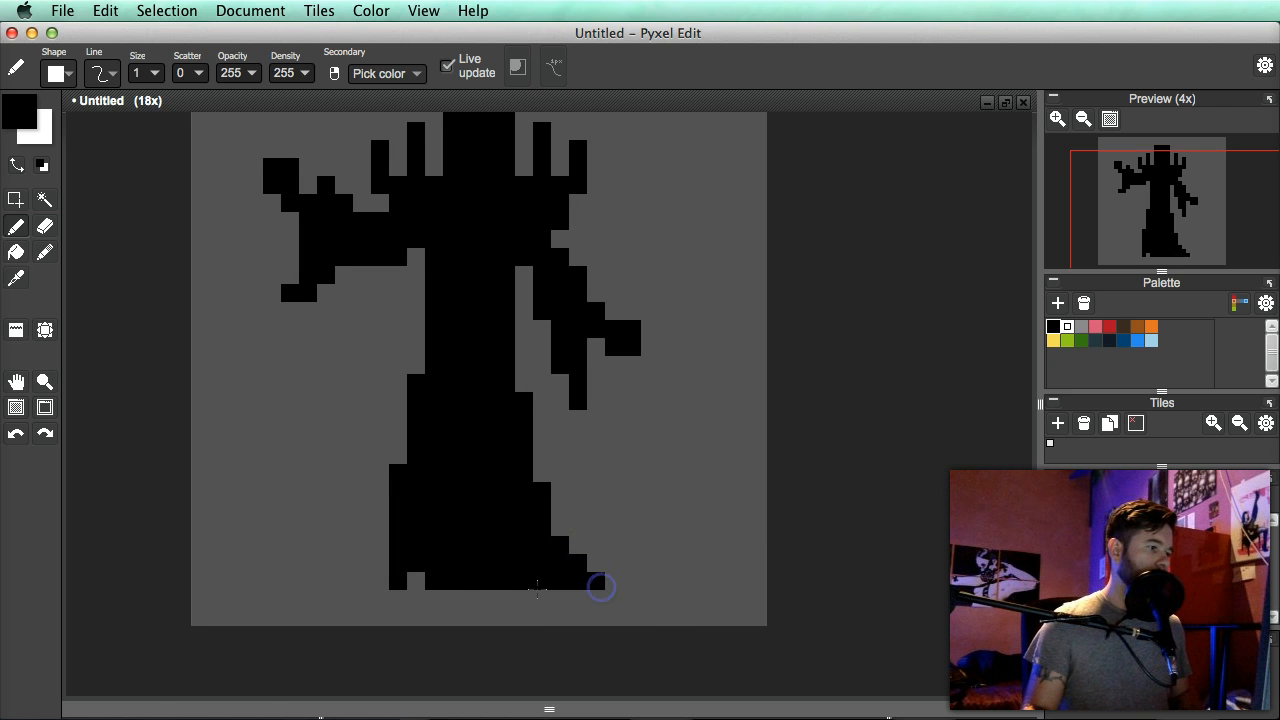
pyautogui.scroll(-3, 537, 590)
pyautogui.click(608, 602)
# - Flare the hem's left corner outward with black pixels to match the right one, undoing the misplaced strokes
pyautogui.scroll(1, 536, 594)
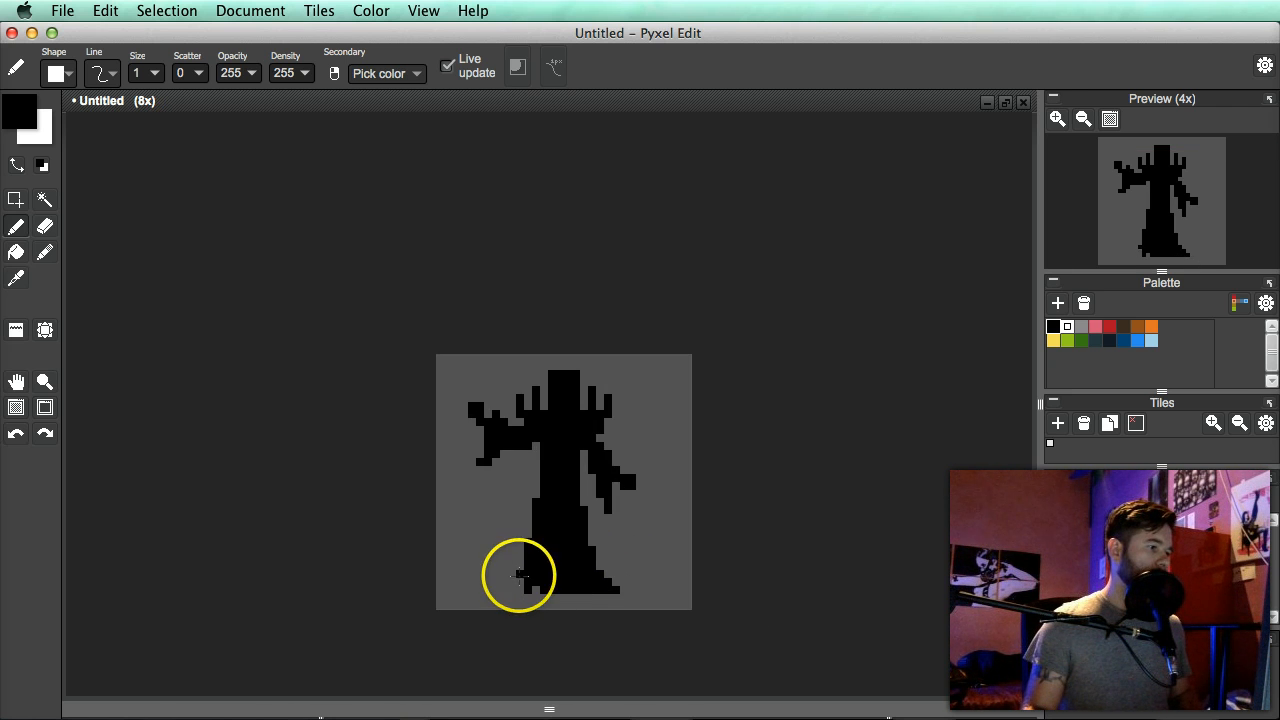
pyautogui.scroll(2, 514, 579)
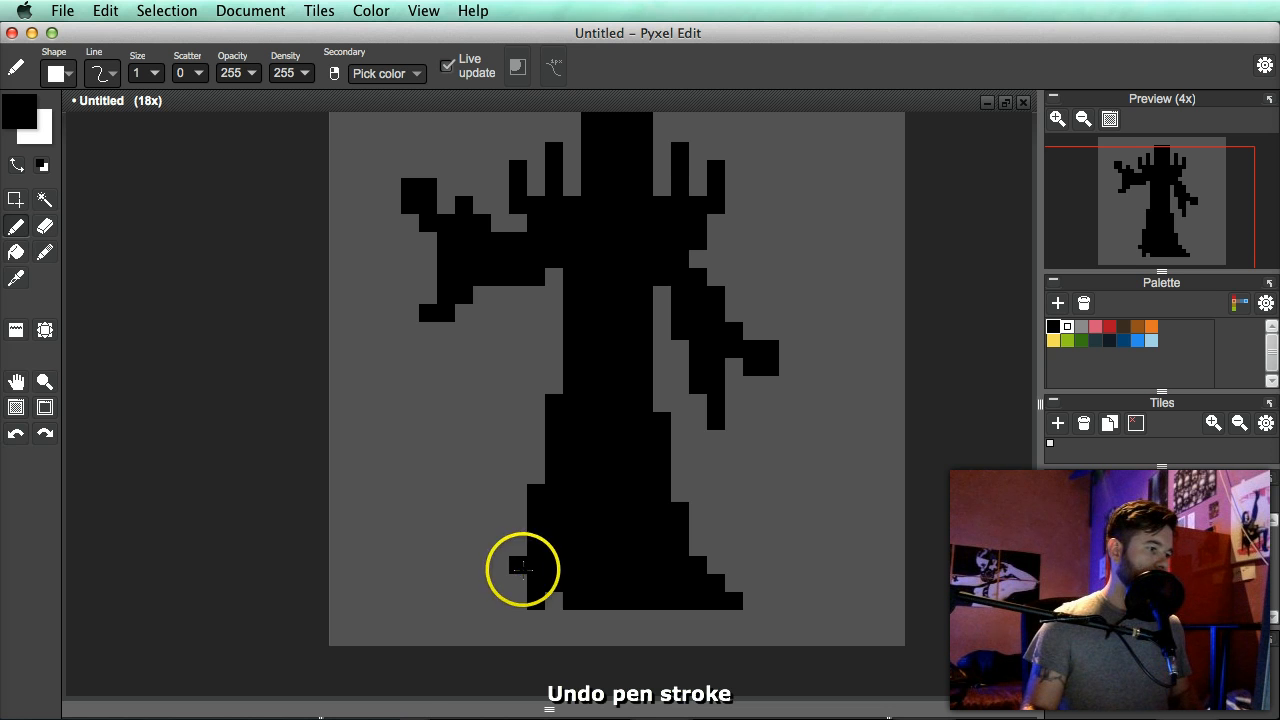
pyautogui.scroll(-3, 640, 580)
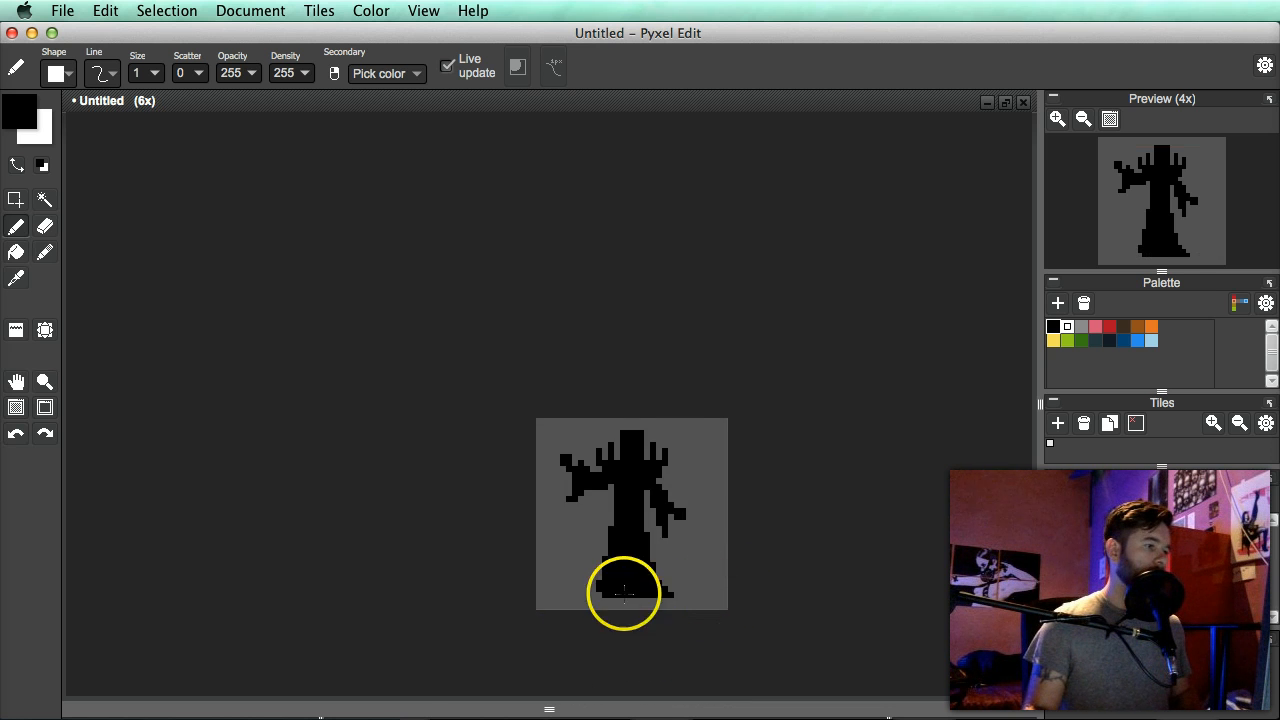
pyautogui.scroll(3, 623, 594)
pyautogui.hotkey('ctrl', 'z')
pyautogui.click(538, 595)
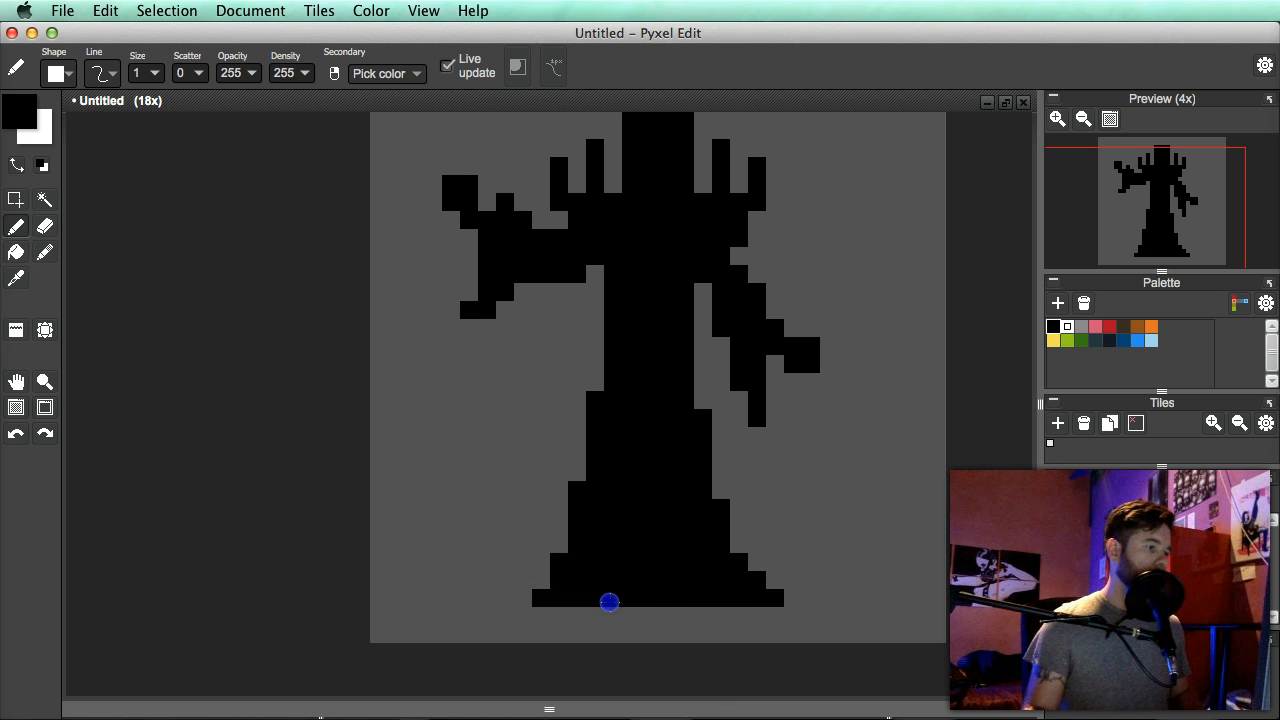
pyautogui.scroll(-4, 609, 601)
pyautogui.scroll(2, 654, 540)
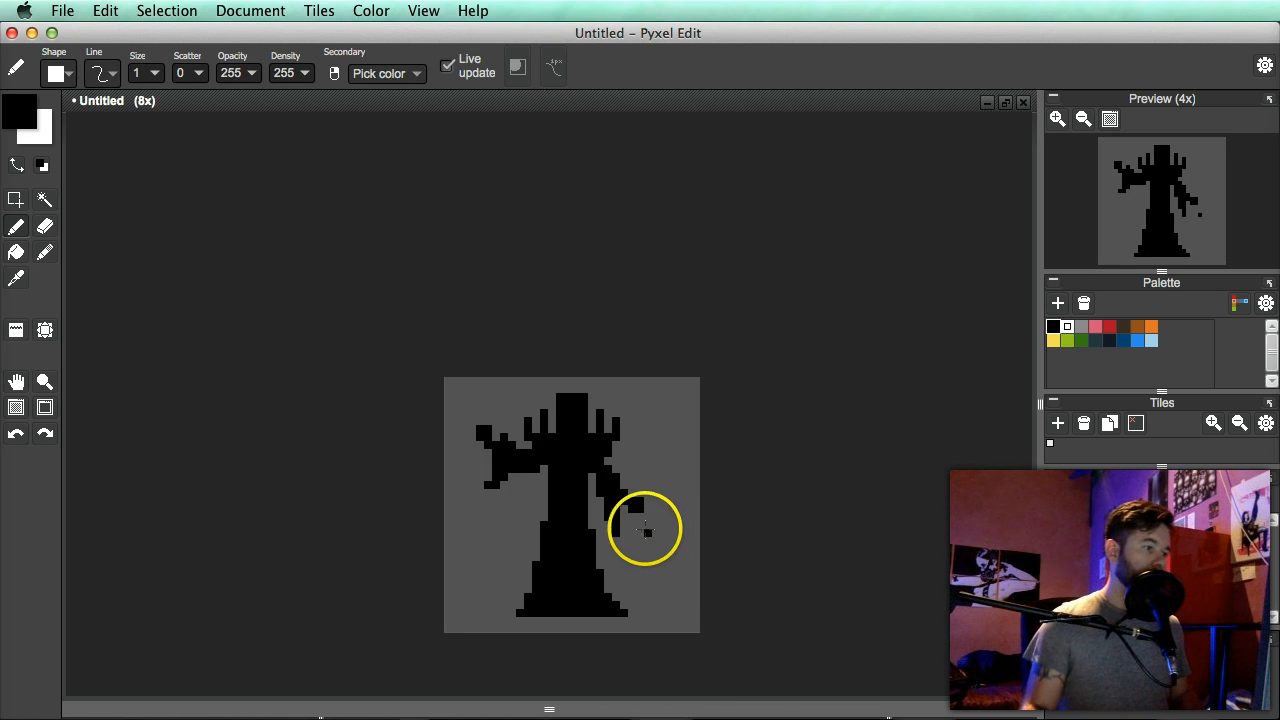
pyautogui.scroll(1, 645, 529)
pyautogui.moveTo(616, 506); pyautogui.dragTo(611, 534)
pyautogui.scroll(1, 611, 534)
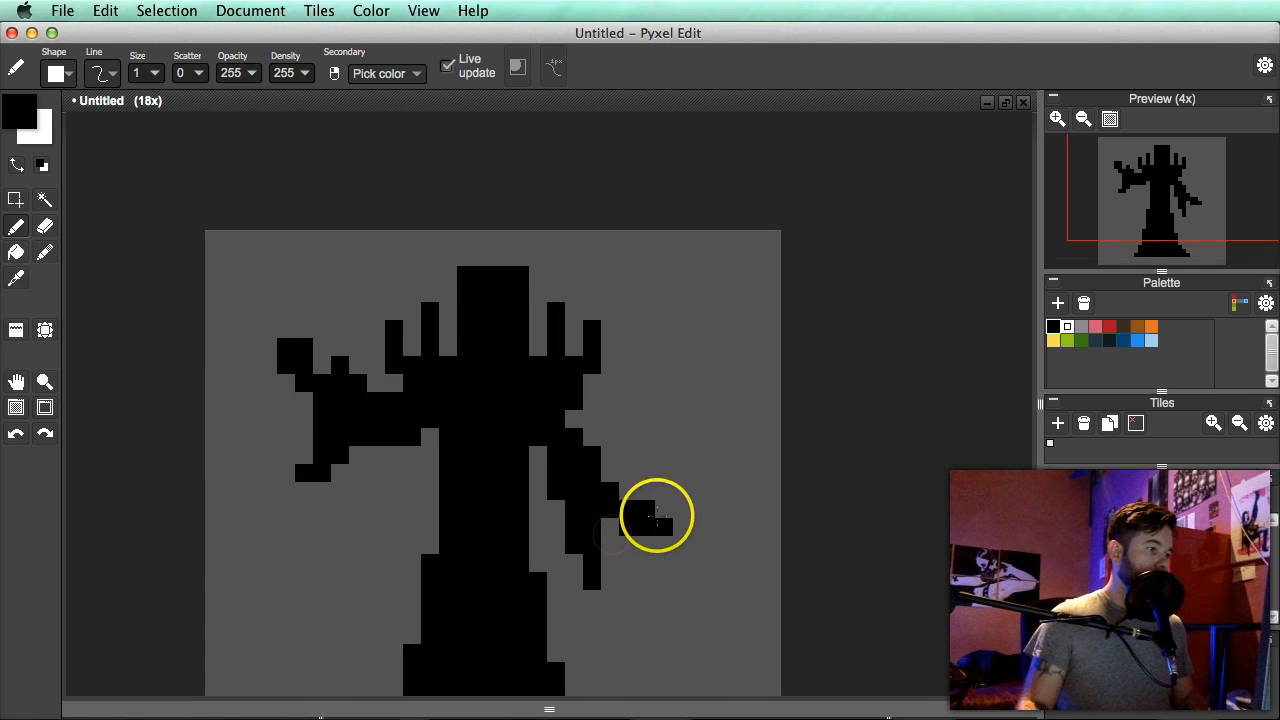
pyautogui.scroll(-1, 654, 534)
pyautogui.click(651, 463)
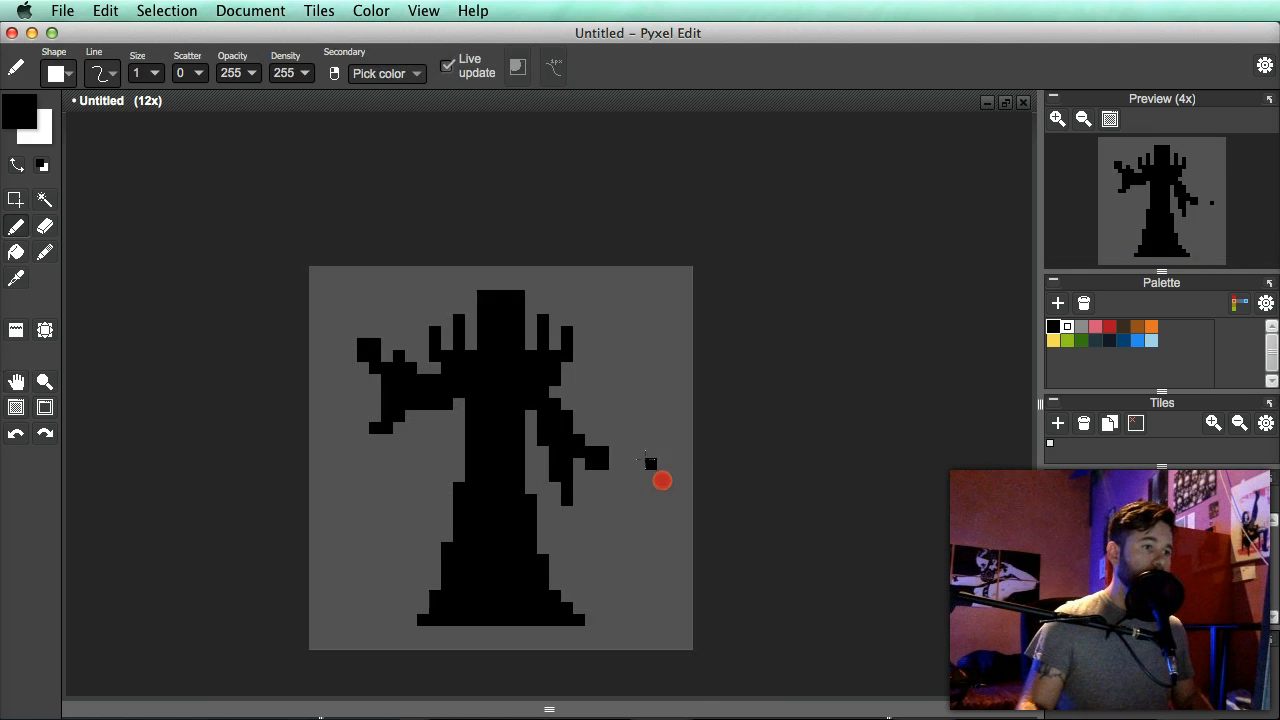
pyautogui.moveTo(516, 312); pyautogui.dragTo(516, 325)
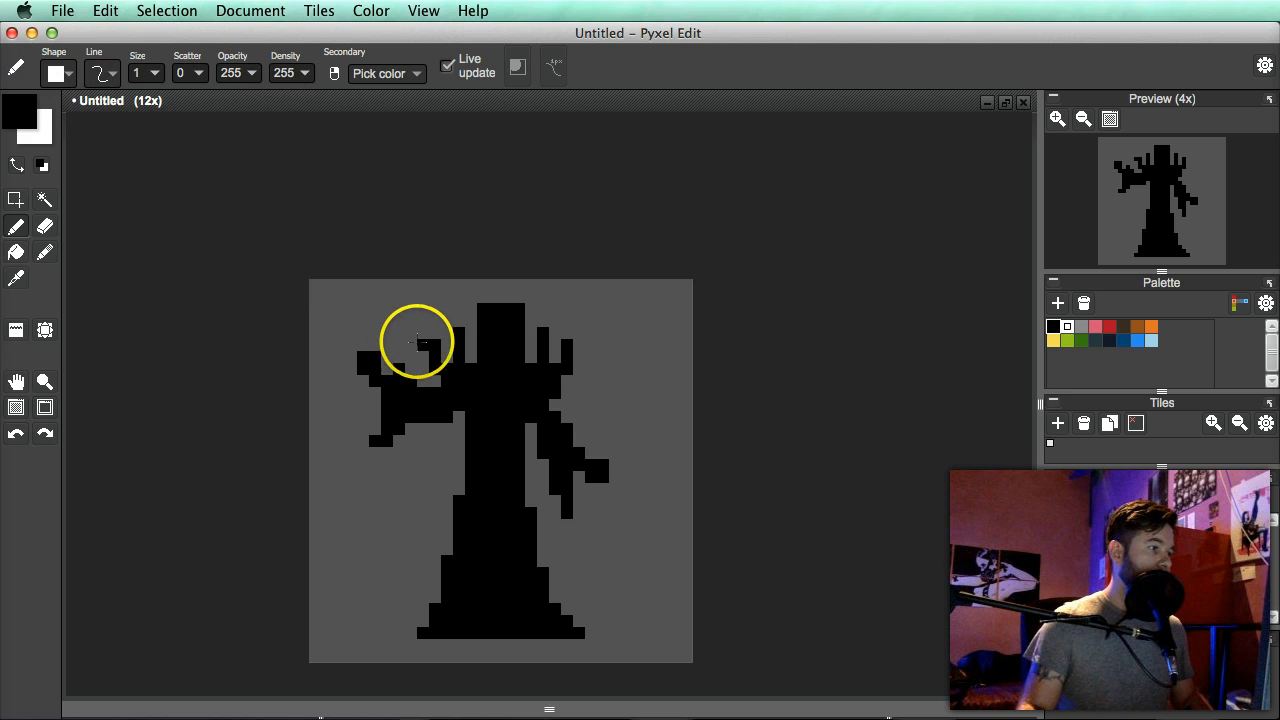
# - Set the foreground color to a dark indigo blue, hex ff1b1054
pyautogui.scroll(1, 488, 380)
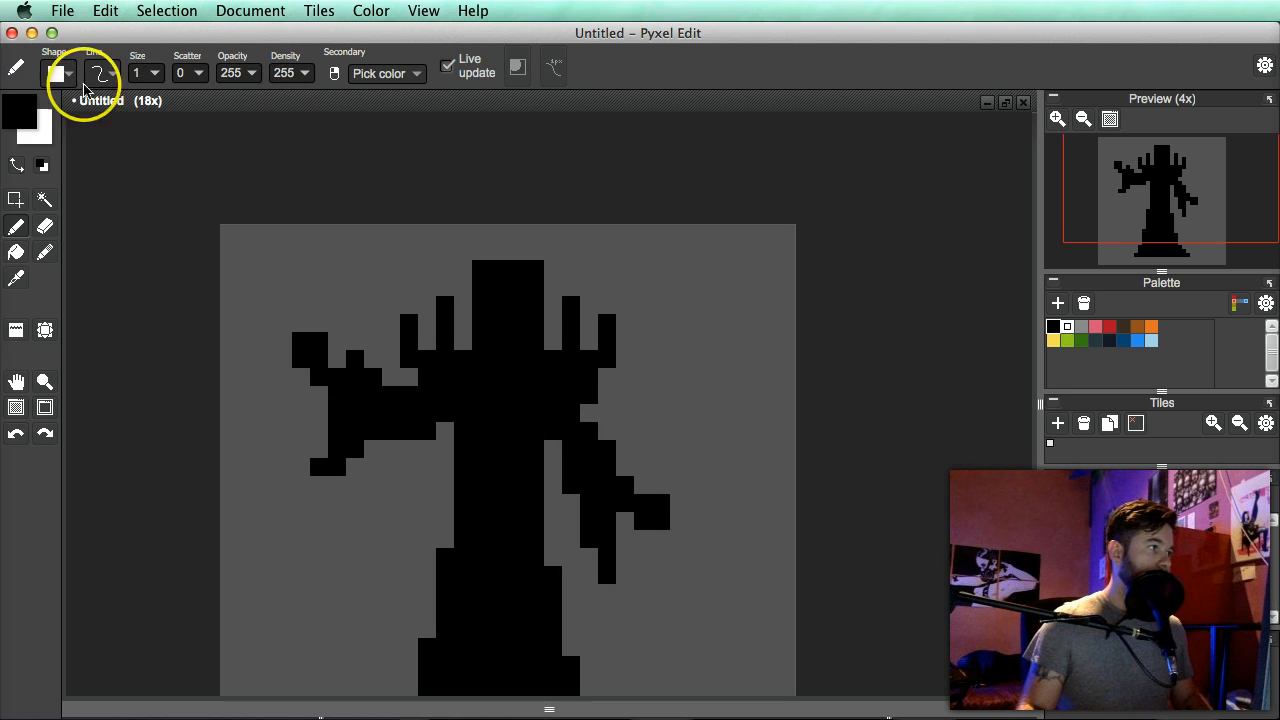
pyautogui.click(19, 111)
pyautogui.moveTo(346, 243); pyautogui.dragTo(348, 250)
pyautogui.moveTo(231, 210); pyautogui.dragTo(259, 229)
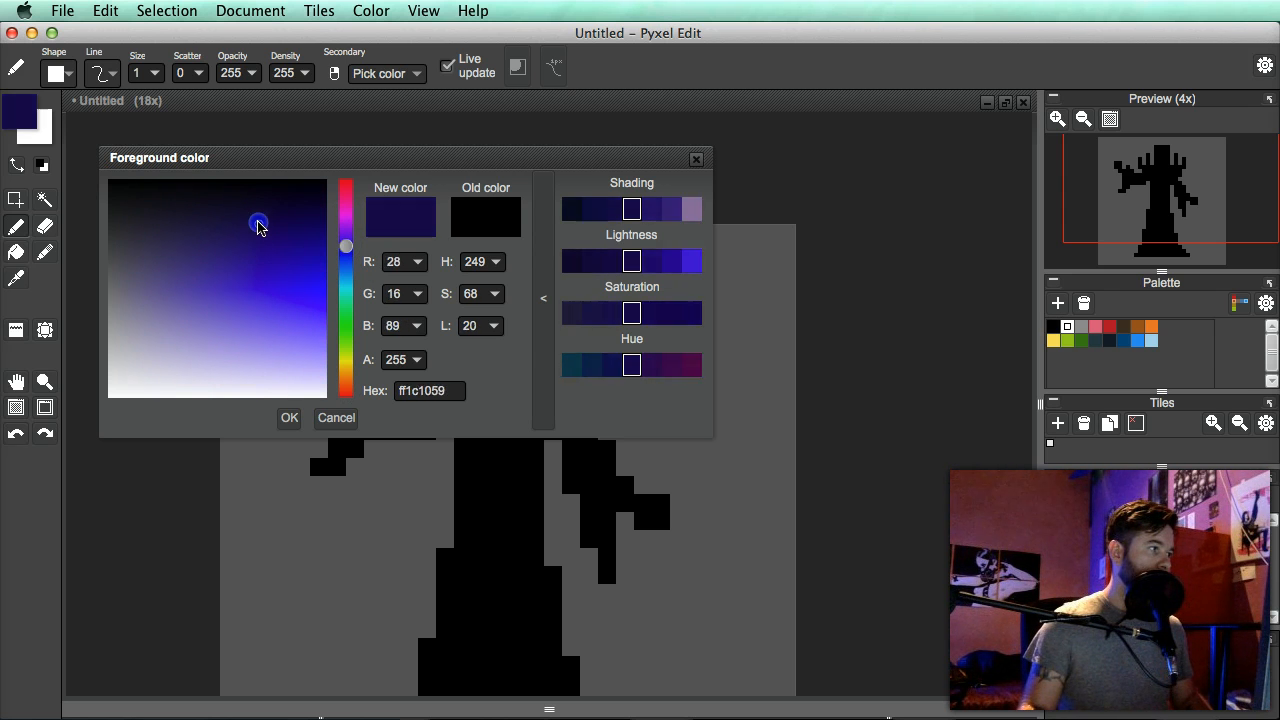
pyautogui.click(696, 159)
# - Paint the hood's top and left side dark blue down to the left shoulder, undoing the misplaced stroke
pyautogui.scroll(-1, 517, 403)
pyautogui.click(454, 342)
pyautogui.moveTo(454, 342); pyautogui.dragTo(463, 353)
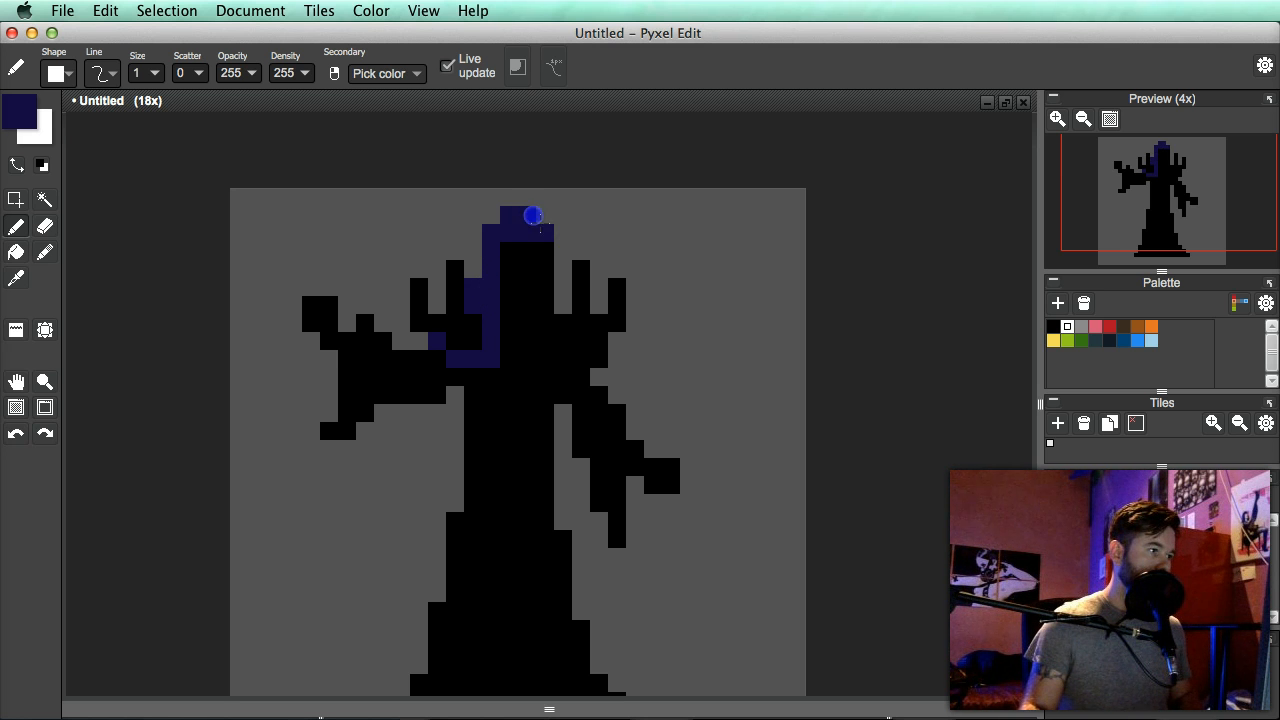
pyautogui.press('super+z')
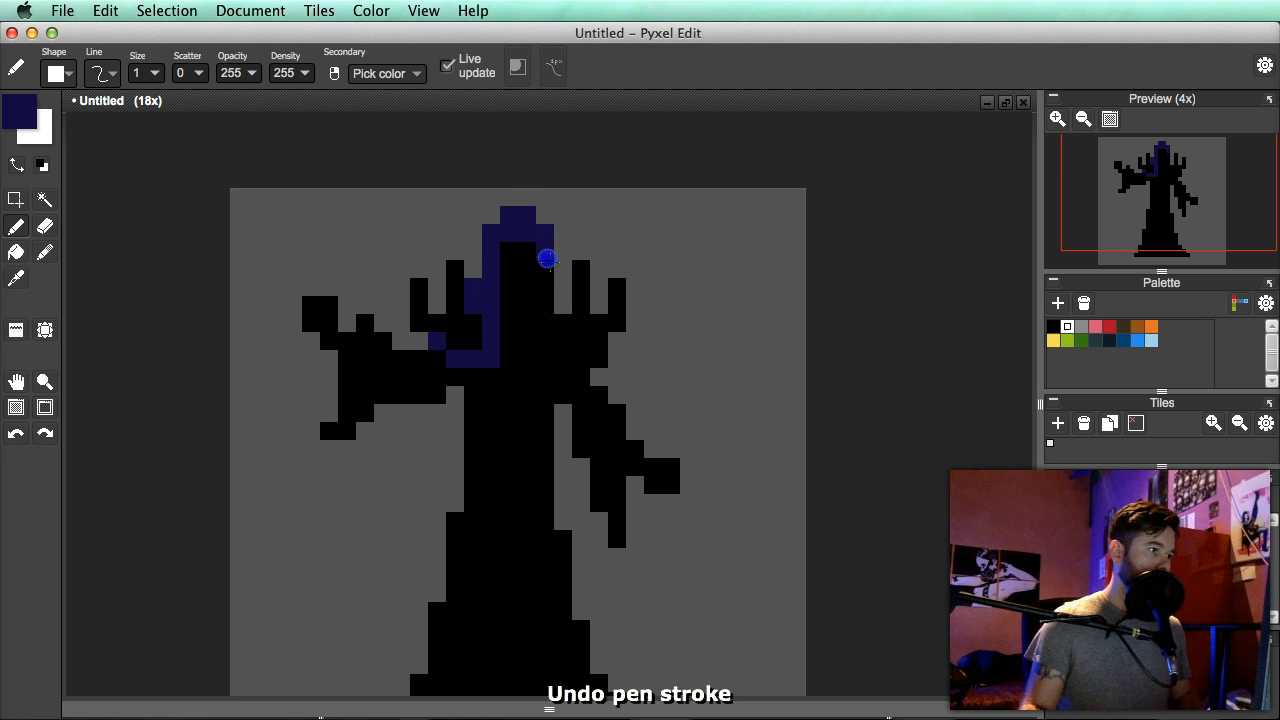
# - Paint the hood's right side dark blue around the black face opening and down to the collar, undoing the misplaced stroke
pyautogui.moveTo(559, 293); pyautogui.dragTo(560, 306)
pyautogui.scroll(-1, 574, 355)
pyautogui.scroll(1, 574, 355)
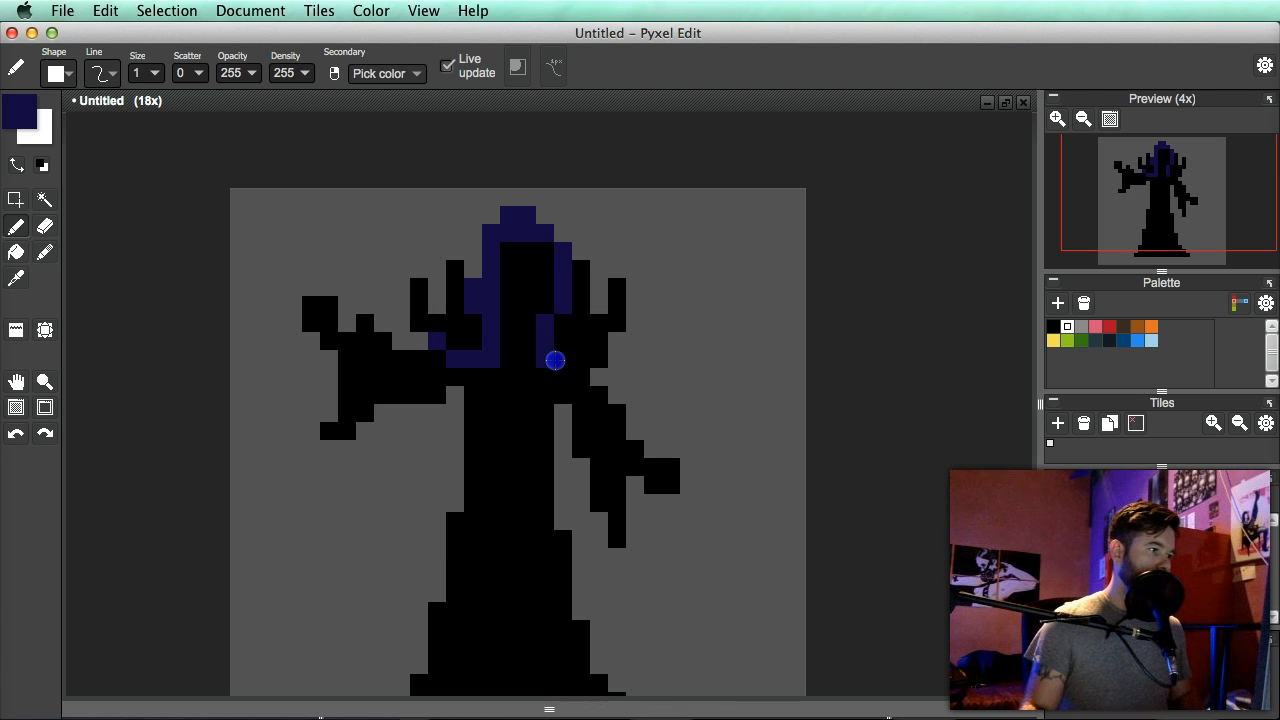
pyautogui.scroll(-1, 593, 371)
pyautogui.scroll(2, 575, 355)
pyautogui.press('super+z')
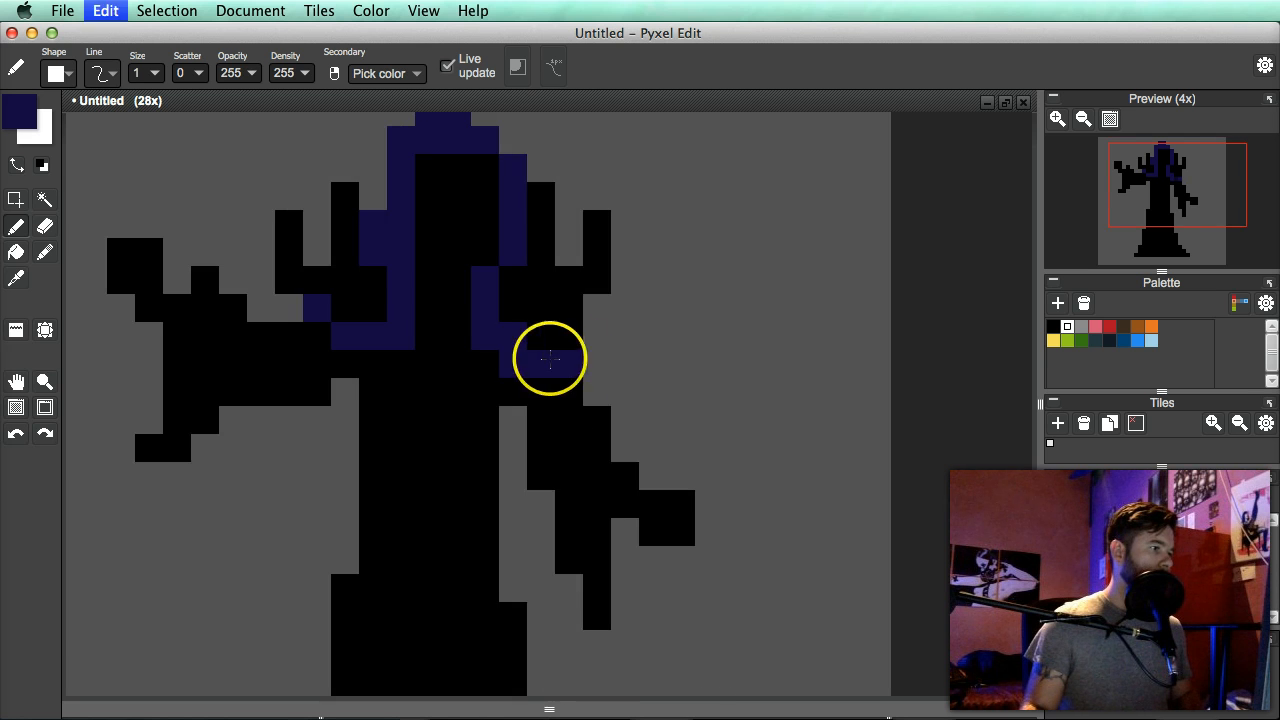
# - Color the area beneath the right shoulder spikes and the whole right sleeve dark blue, leaving the hand black
pyautogui.scroll(-4, 550, 338)
pyautogui.click(556, 338)
pyautogui.scroll(4, 561, 348)
pyautogui.click(560, 329)
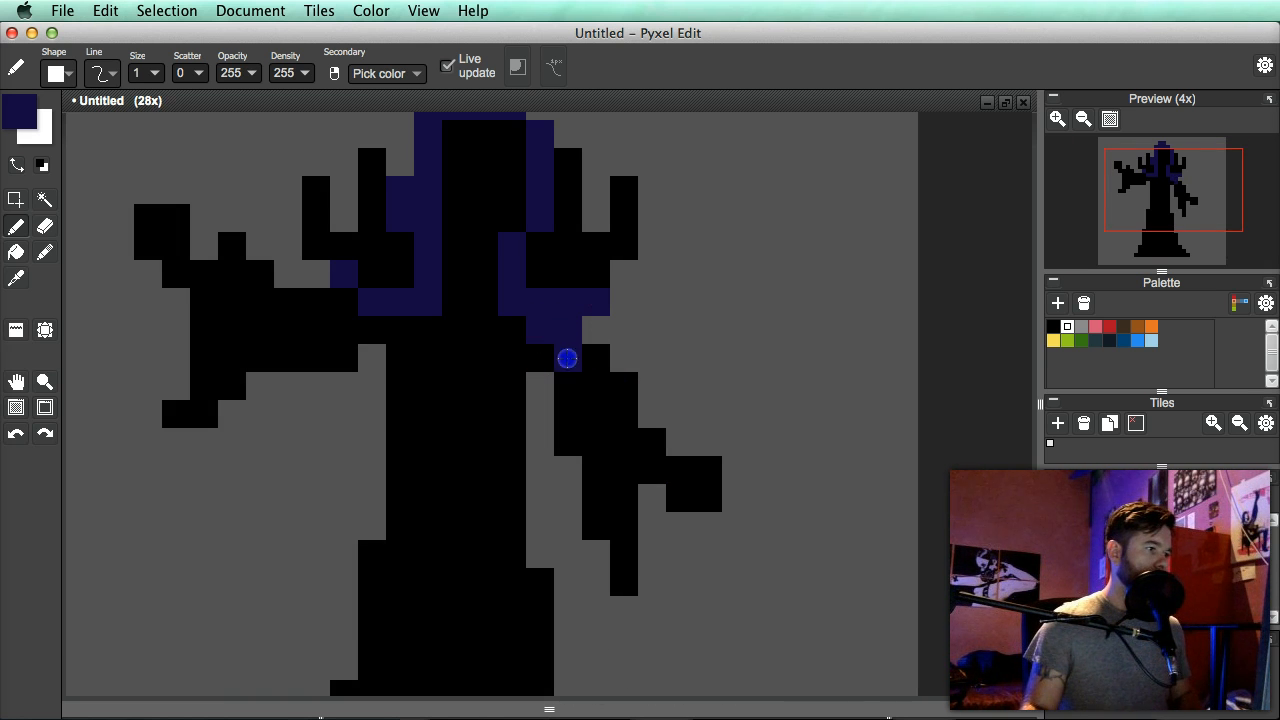
pyautogui.moveTo(617, 391); pyautogui.dragTo(620, 433)
pyautogui.moveTo(601, 522); pyautogui.dragTo(602, 463)
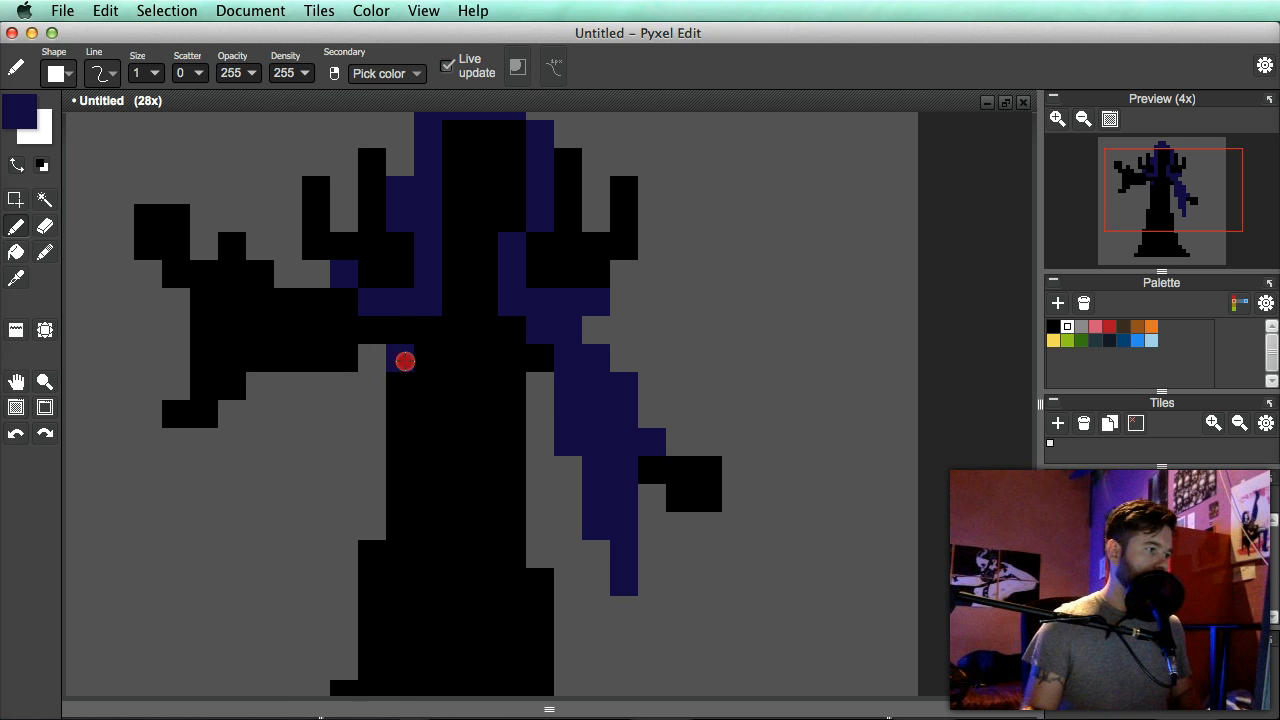
# - Color the raised left sleeve and the band across the chest dark blue, undoing the misplaced stroke
pyautogui.scroll(-5, 391, 354)
pyautogui.scroll(5, 514, 400)
pyautogui.moveTo(310, 446)
pyautogui.mouseDown()
pyautogui.moveTo(254, 445)
pyautogui.moveTo(277, 445)
pyautogui.moveTo(271, 417)
pyautogui.moveTo(263, 425)
pyautogui.moveTo(271, 363)
pyautogui.mouseUp()
pyautogui.press('super+z')
pyautogui.click(267, 446)
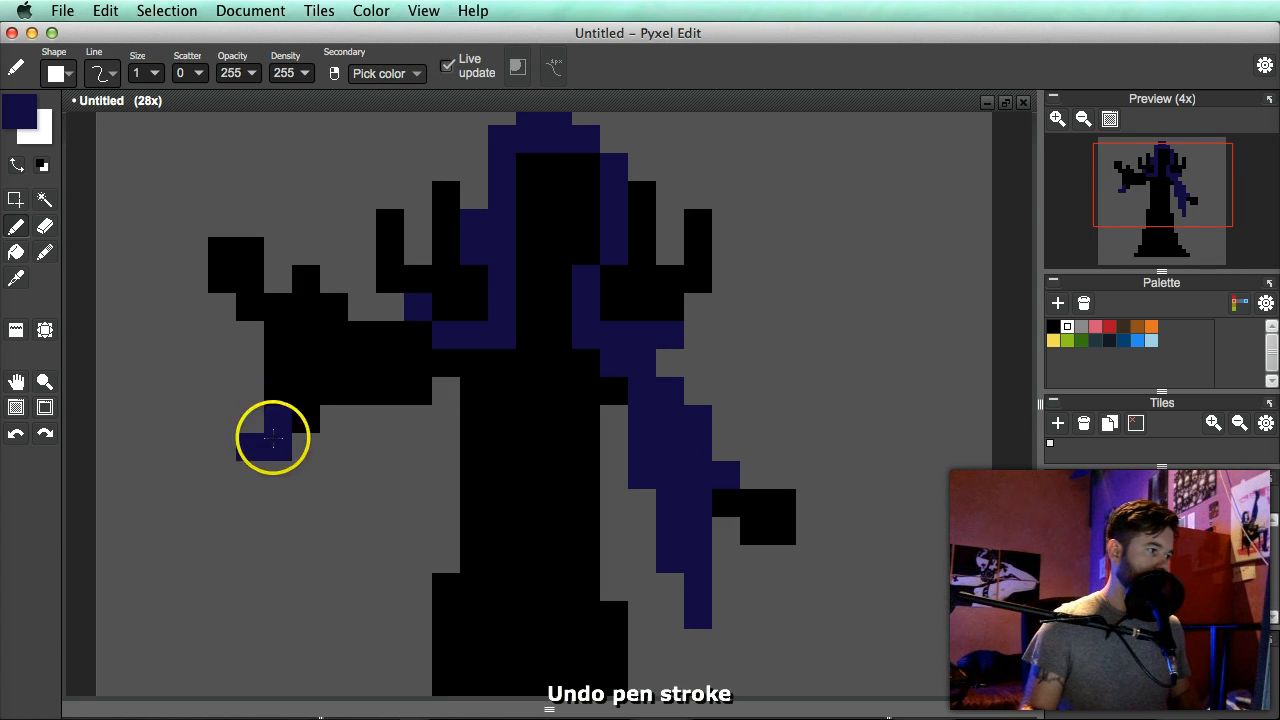
pyautogui.moveTo(283, 320)
pyautogui.mouseDown()
pyautogui.moveTo(303, 281)
pyautogui.moveTo(308, 403)
pyautogui.moveTo(330, 303)
pyautogui.moveTo(337, 390)
pyautogui.moveTo(409, 386)
pyautogui.moveTo(364, 361)
pyautogui.moveTo(416, 355)
pyautogui.moveTo(365, 343)
pyautogui.moveTo(457, 343)
pyautogui.mouseUp()
pyautogui.scroll(-3, 470, 349)
pyautogui.scroll(2, 503, 380)
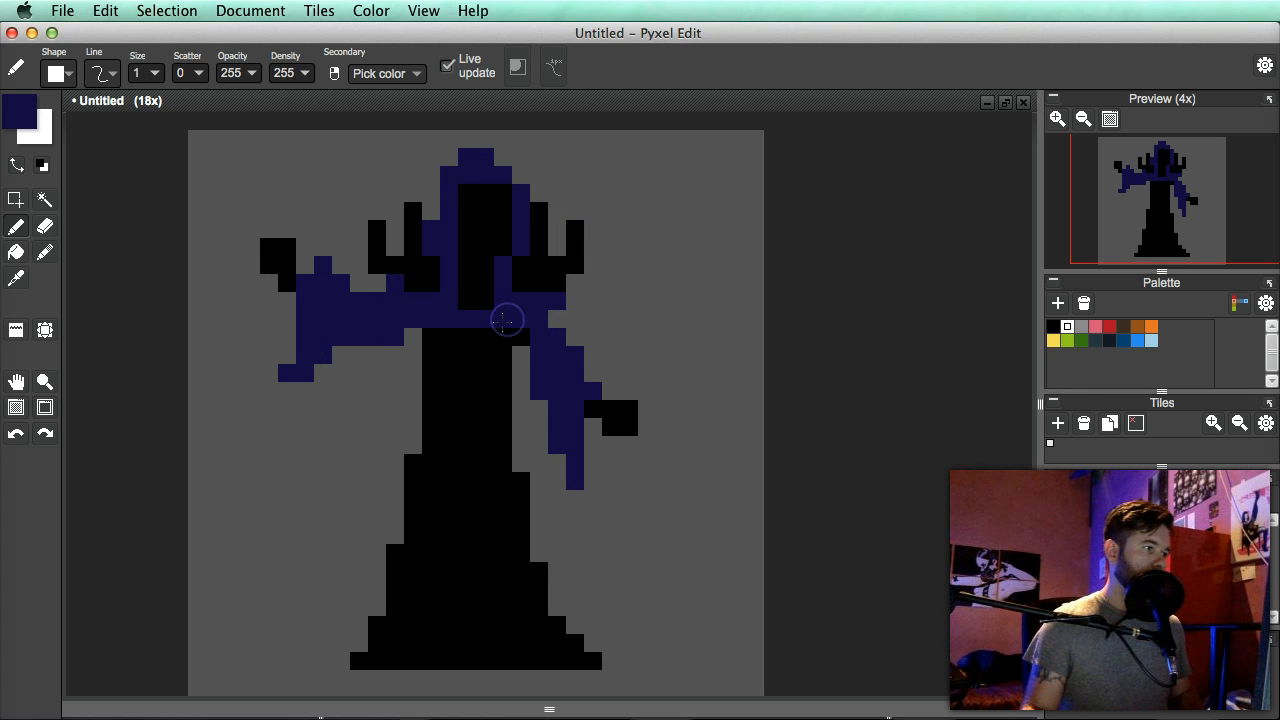
# - Paint the robe's right edge dark blue from the chest down to the middle of the skirt
pyautogui.scroll(2, 500, 320)
pyautogui.scroll(-2, 486, 377)
pyautogui.scroll(2, 503, 320)
pyautogui.moveTo(554, 301)
pyautogui.mouseDown()
pyautogui.moveTo(507, 304)
pyautogui.moveTo(515, 409)
pyautogui.moveTo(534, 389)
pyautogui.moveTo(536, 455)
pyautogui.mouseUp()
pyautogui.scroll(-2, 515, 409)
pyautogui.scroll(1, 517, 380)
pyautogui.scroll(-3, 552, 584)
pyautogui.scroll(3, 595, 520)
pyautogui.scroll(-1, 600, 549)
pyautogui.click(558, 372)
pyautogui.moveTo(558, 372); pyautogui.dragTo(558, 422)
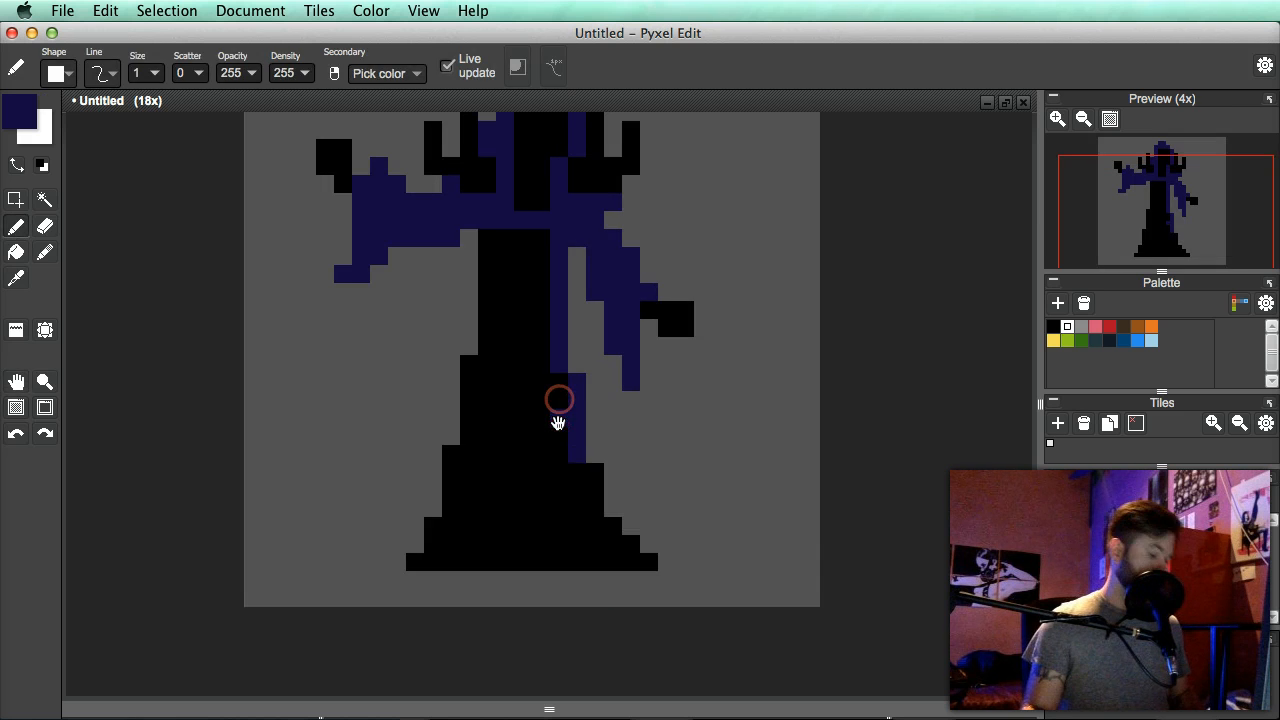
# - Fill the robe's remaining black body with dark blue and return to the Pen tool
pyautogui.press('f')
pyautogui.click(523, 351)
pyautogui.scroll(-2, 600, 391)
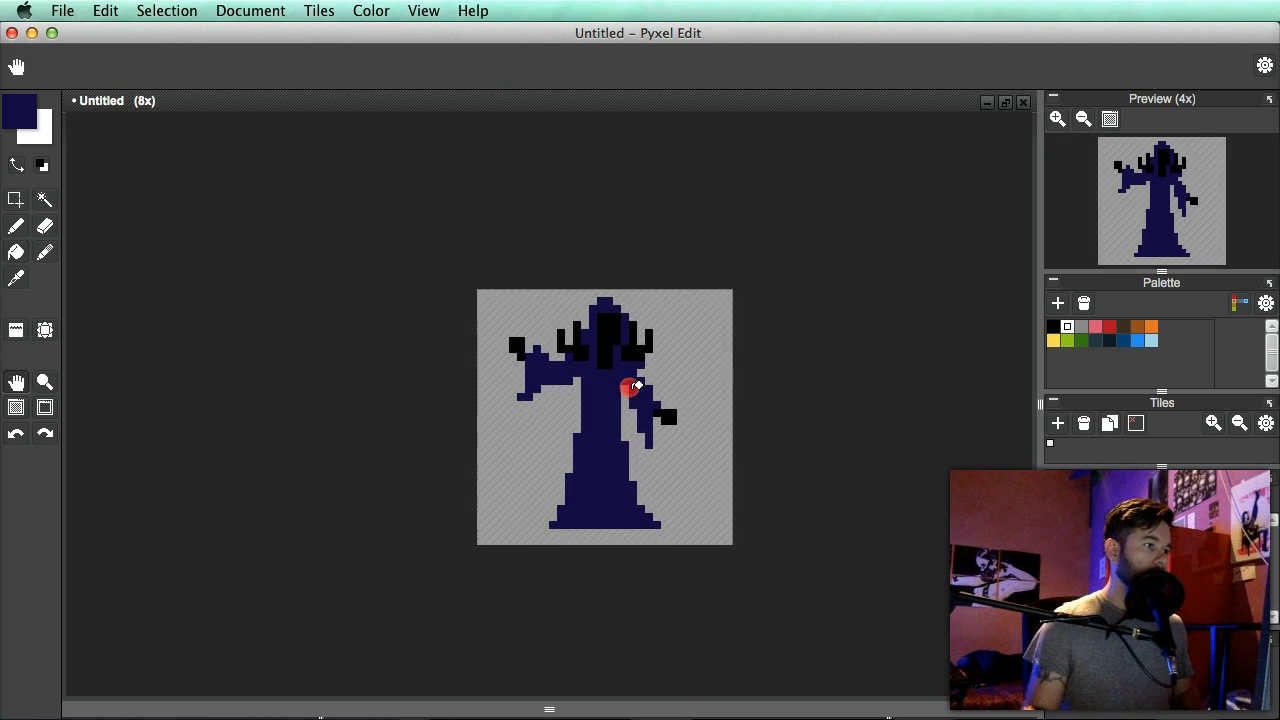
pyautogui.scroll(3, 625, 474)
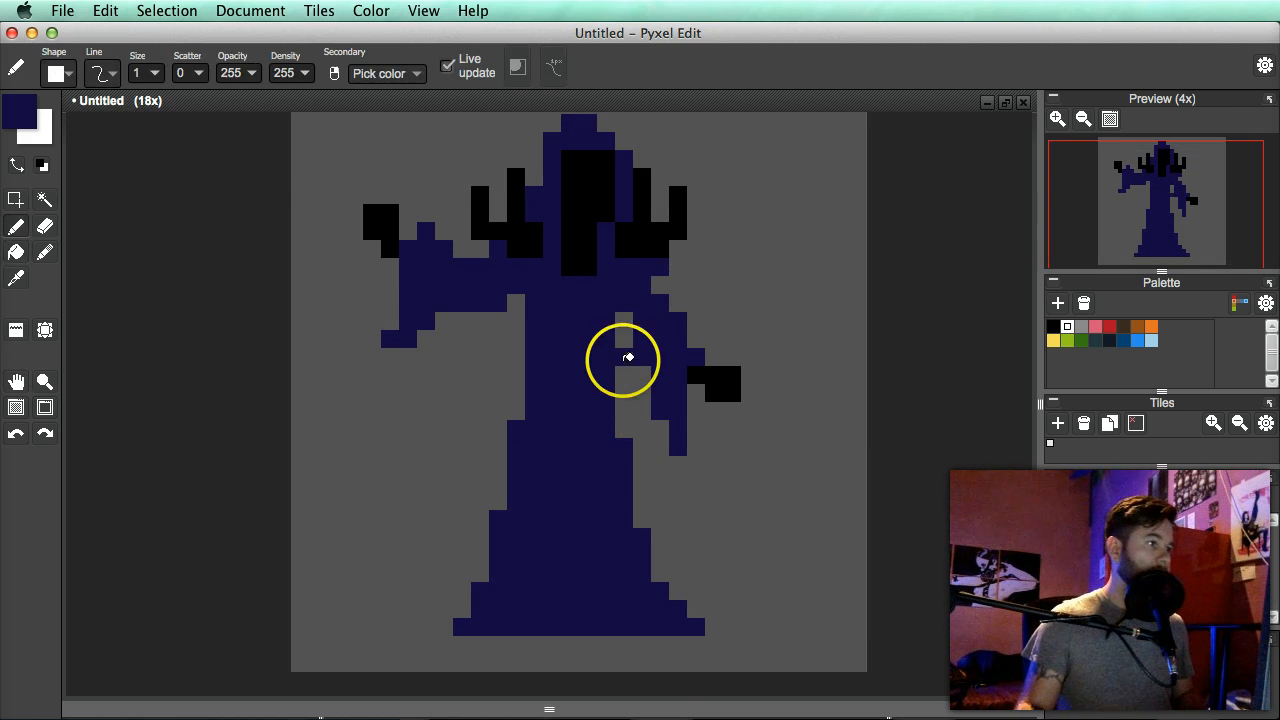
pyautogui.moveTo(601, 323); pyautogui.dragTo(642, 428)
pyautogui.press('b')
pyautogui.scroll(-2, 629, 289)
pyautogui.moveTo(641, 325); pyautogui.dragTo(663, 405)
pyautogui.scroll(4, 662, 402)
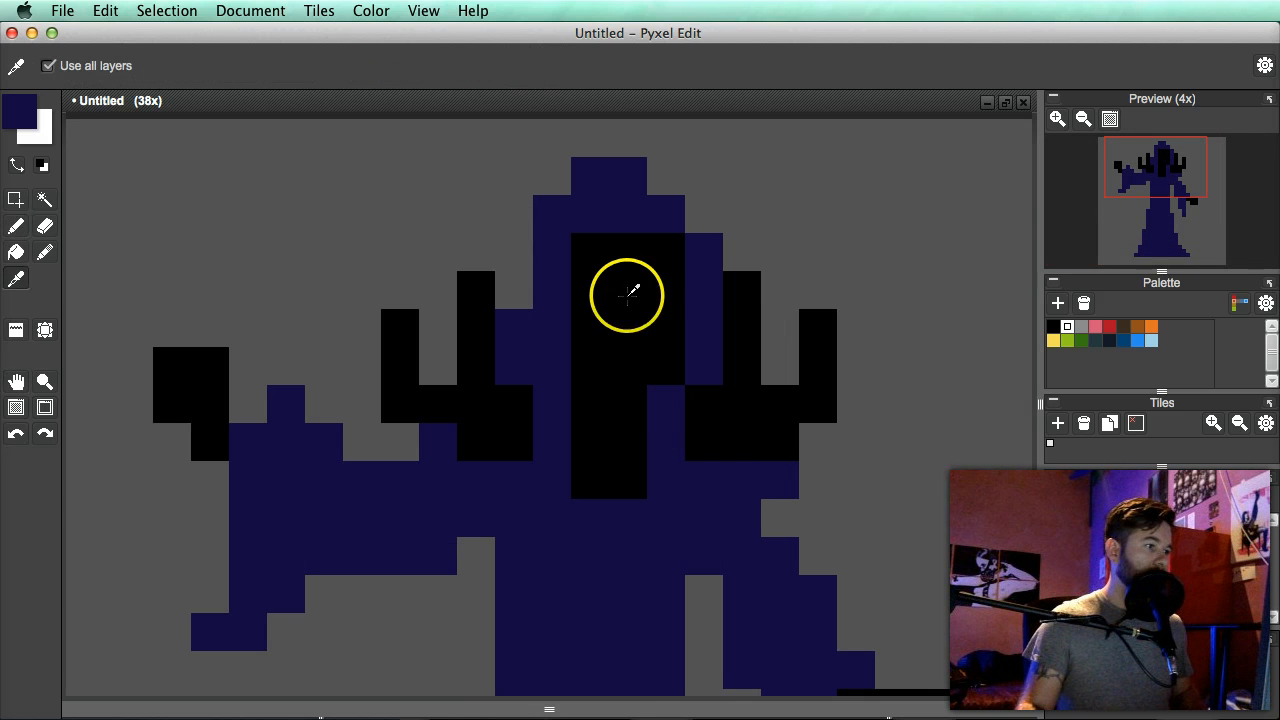
pyautogui.keyDown('alt'); pyautogui.click(628, 305); pyautogui.keyUp('alt')
pyautogui.click(20, 112)
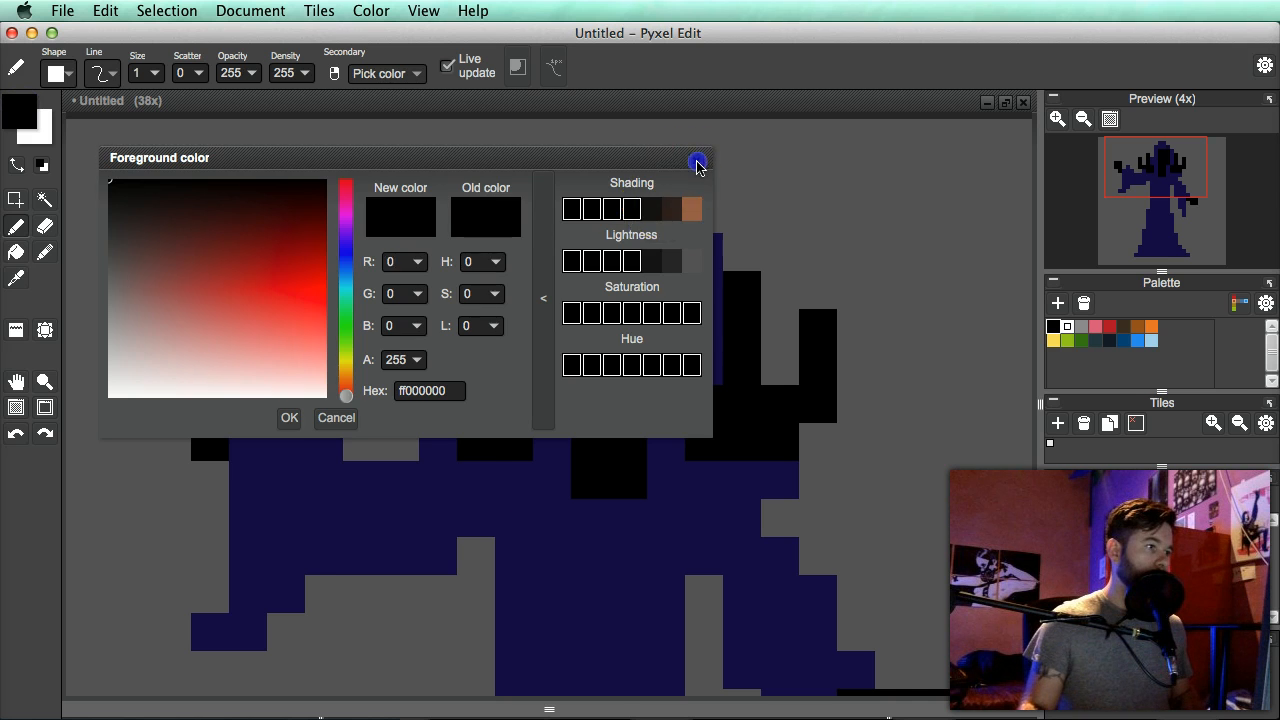
pyautogui.click(697, 162)
pyautogui.scroll(-3, 541, 483)
pyautogui.moveTo(543, 488); pyautogui.dragTo(543, 423)
pyautogui.scroll(1, 552, 423)
# - Sample the robe's blue and try a darker navy shade with a shifted hue as the foreground color
pyautogui.keyDown('alt'); pyautogui.click(549, 411); pyautogui.keyUp('alt')
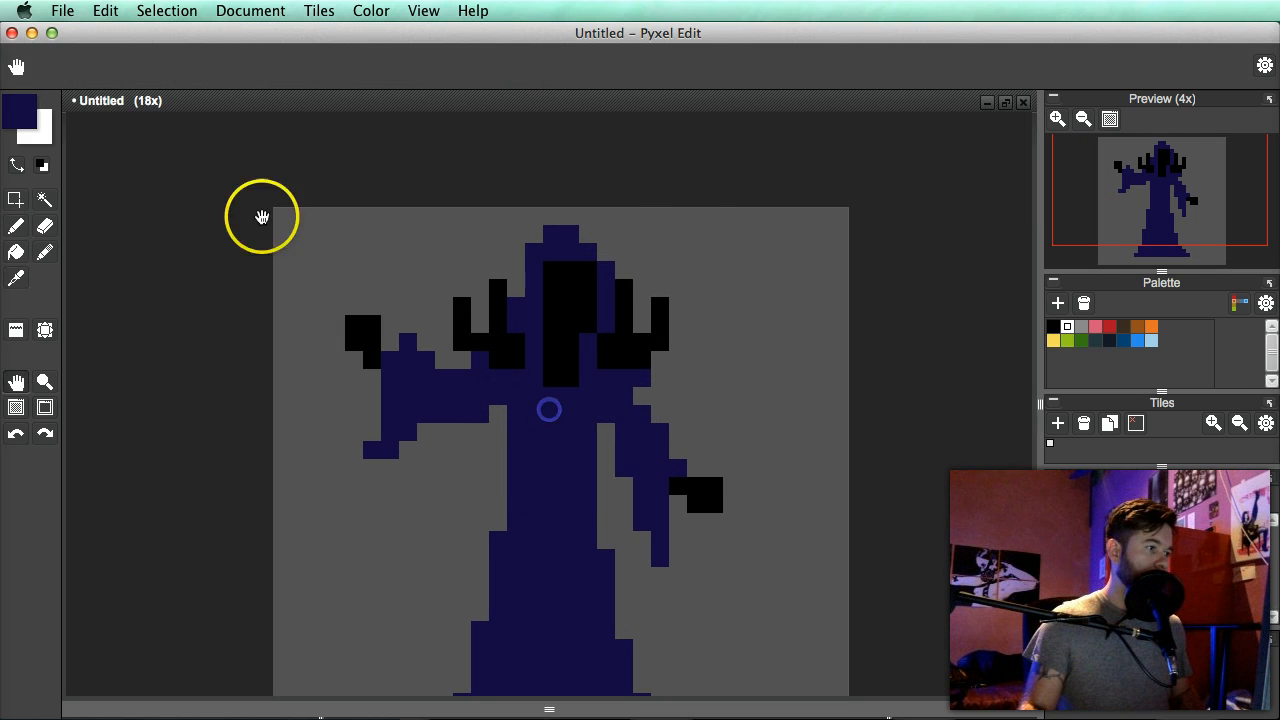
pyautogui.click(18, 110)
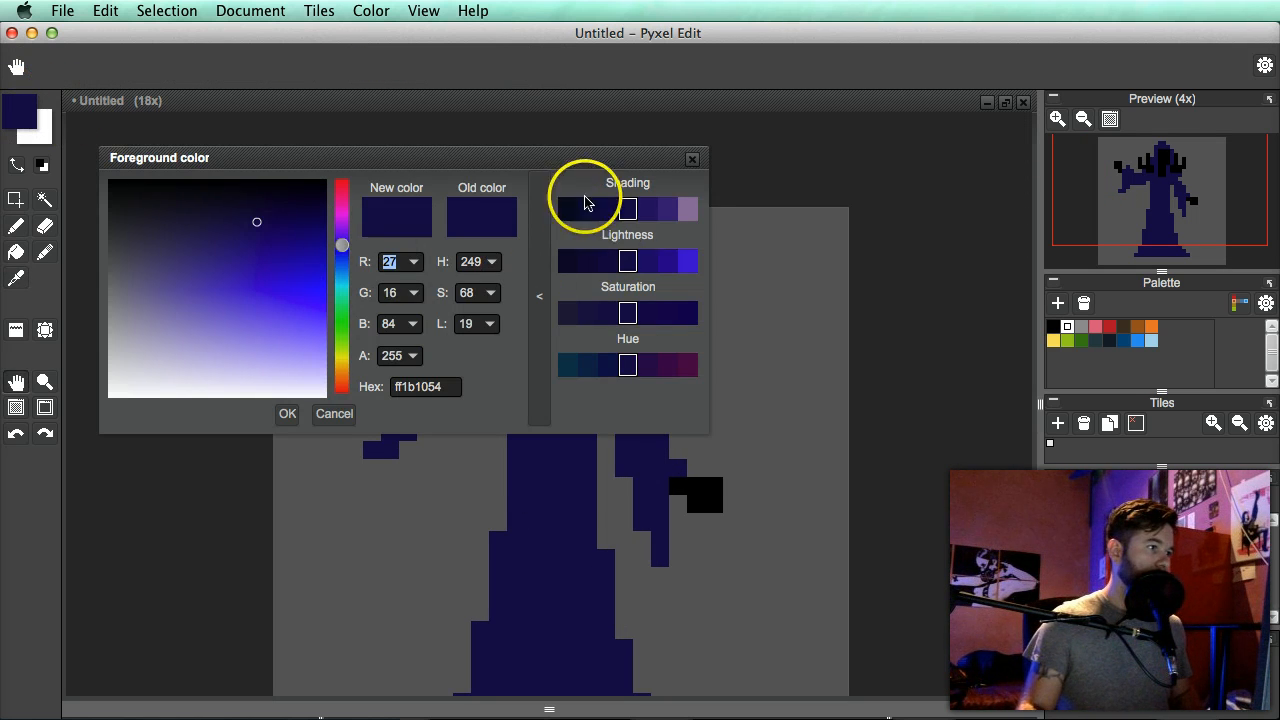
pyautogui.click(587, 209)
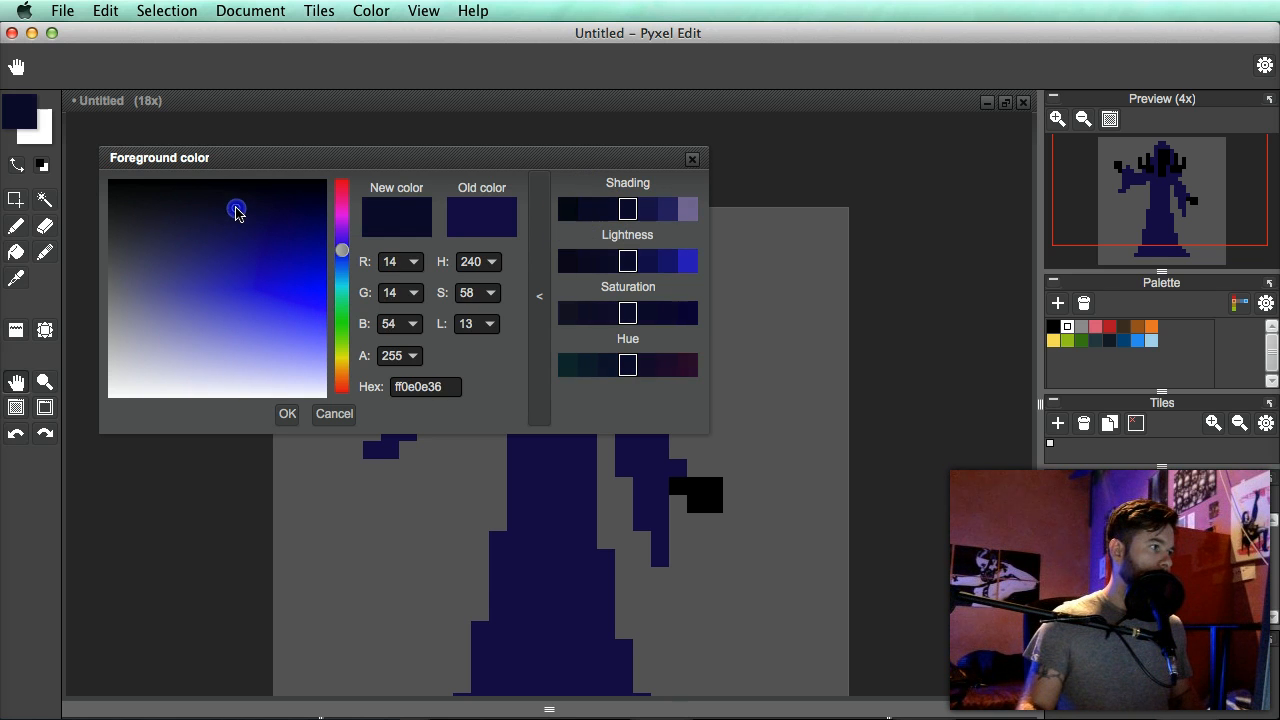
pyautogui.moveTo(331, 256); pyautogui.dragTo(346, 265)
pyautogui.click(691, 160)
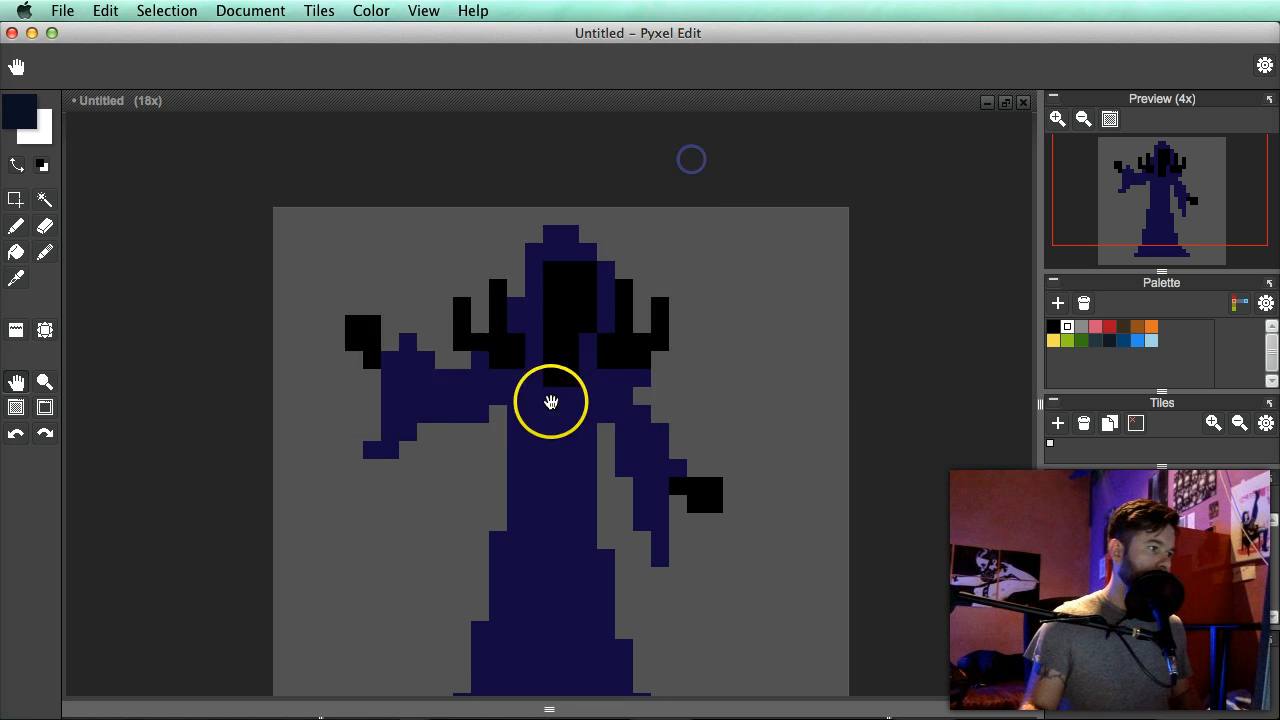
pyautogui.scroll(5, 549, 402)
pyautogui.rightClick(516, 416)
pyautogui.press('b')
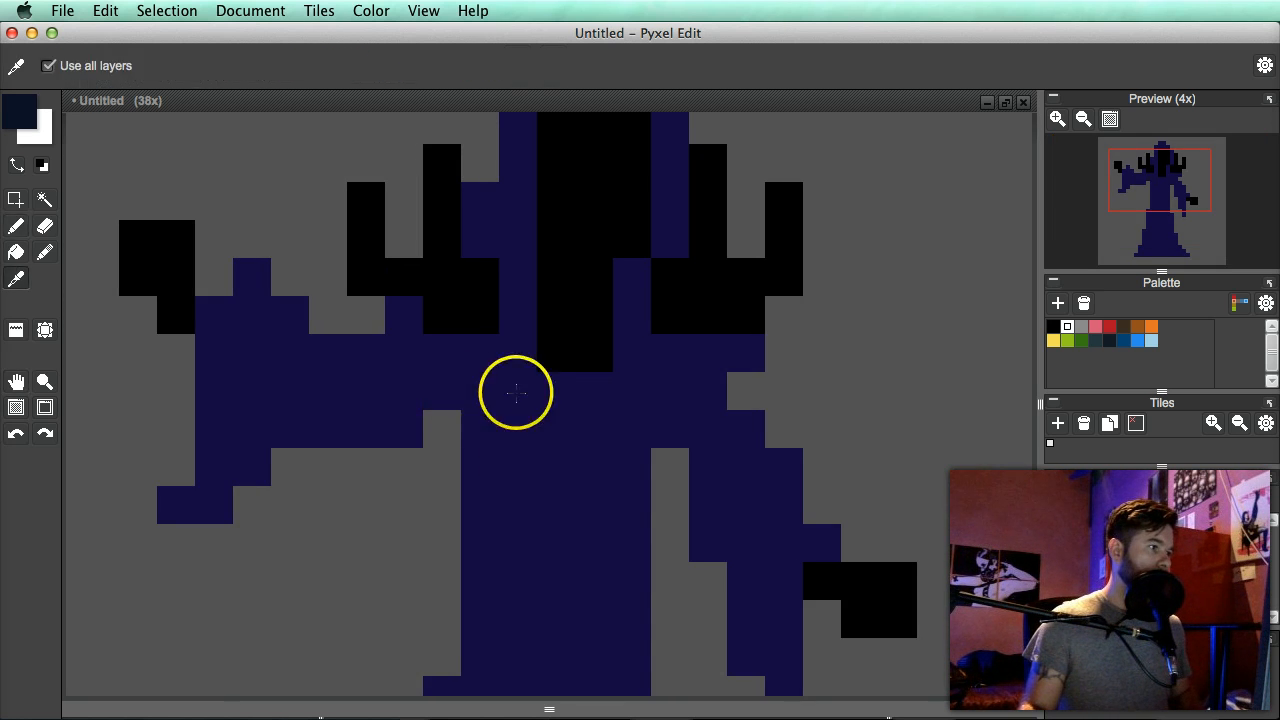
# - Sample the robe's blue again and set the foreground color to its darker shade, hex ff111146
pyautogui.keyDown('alt'); pyautogui.click(494, 391); pyautogui.keyUp('alt')
pyautogui.click(28, 112)
pyautogui.click(587, 210)
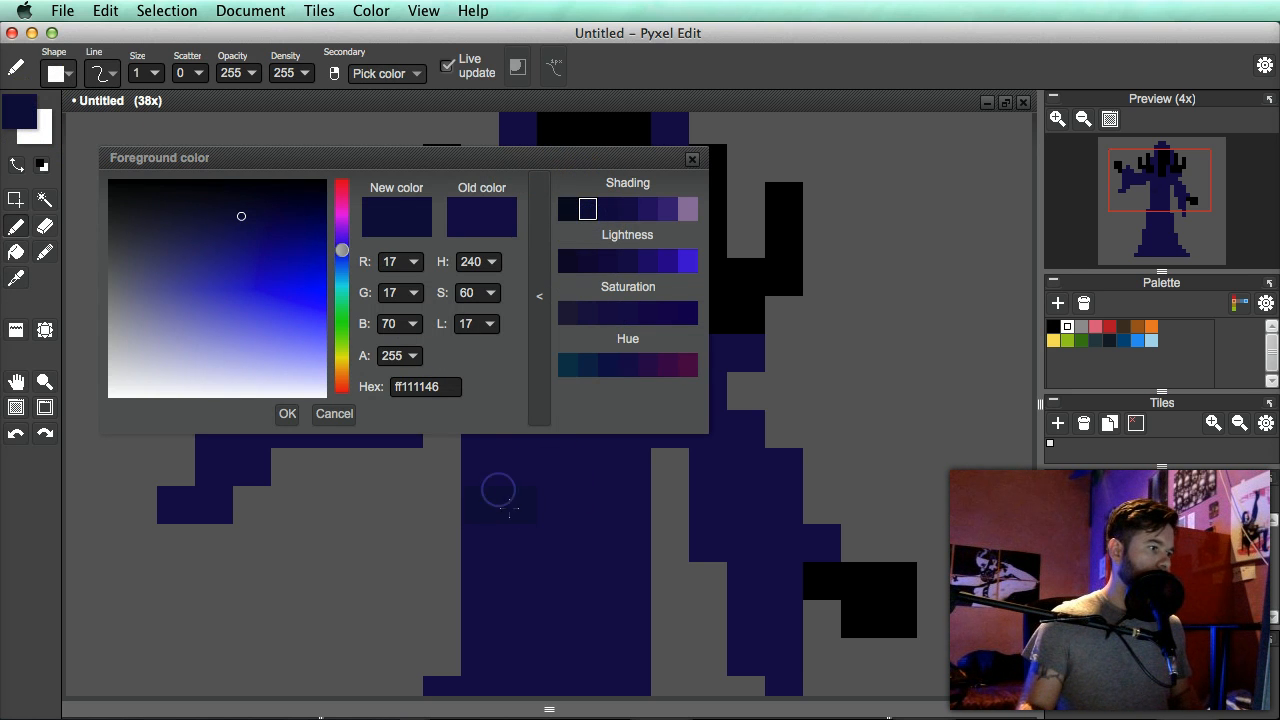
# - Darken the foreground color to near-black navy, hex ff09082b, and dab it on the left of the robe's waist
pyautogui.click(507, 504)
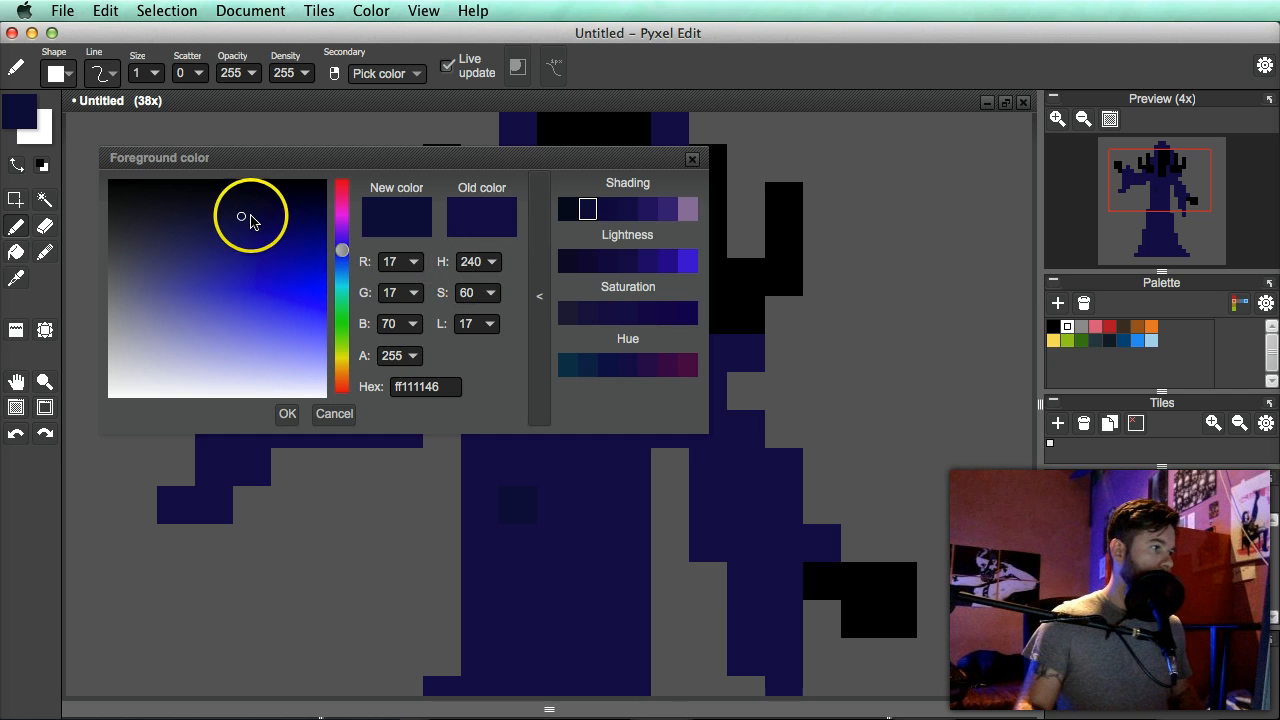
pyautogui.moveTo(245, 217); pyautogui.dragTo(255, 208)
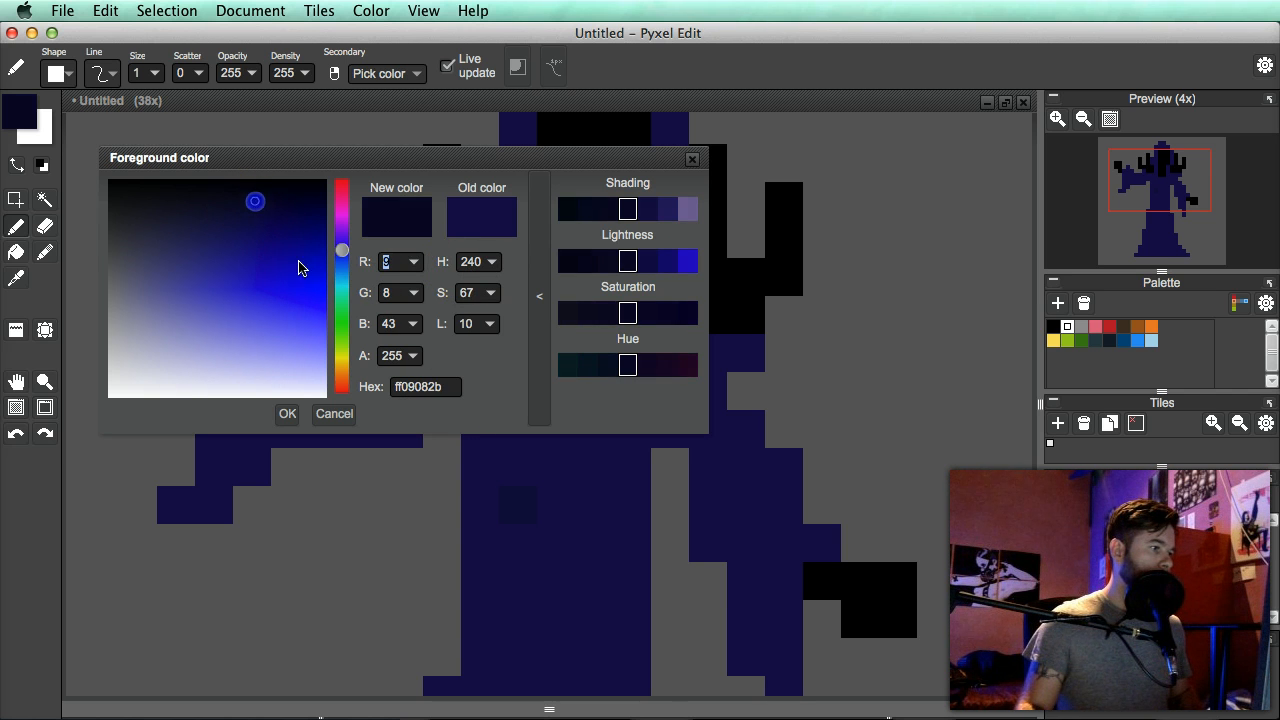
pyautogui.click(492, 520)
pyautogui.press('alt')
pyautogui.scroll(-5, 558, 495)
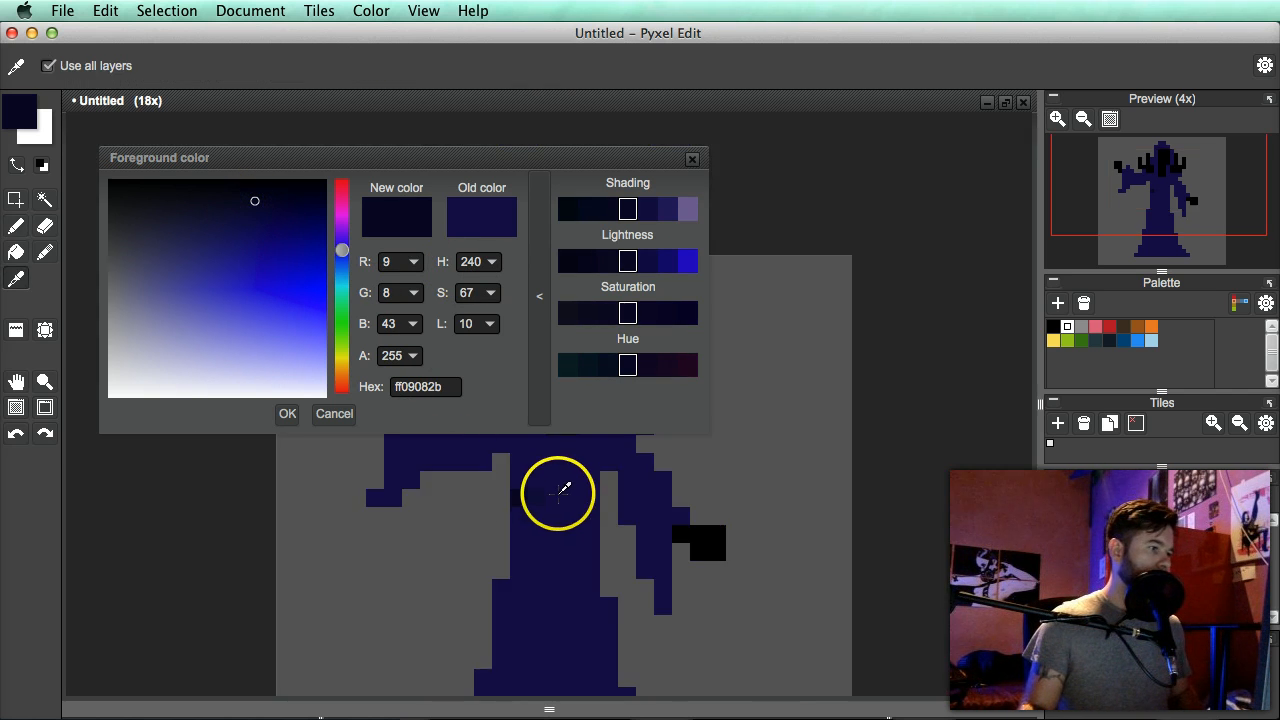
pyautogui.click(693, 160)
# - Try dark navy shading along the torso's left edge above the waist and undo it
pyautogui.scroll(2, 543, 514)
pyautogui.rightClick(500, 517)
pyautogui.moveTo(500, 517)
pyautogui.mouseDown()
pyautogui.moveTo(586, 300)
pyautogui.moveTo(583, 377)
pyautogui.moveTo(640, 391)
pyautogui.moveTo(620, 378)
pyautogui.mouseUp()
pyautogui.scroll(-2, 574, 371)
pyautogui.scroll(2, 580, 303)
pyautogui.scroll(-3, 581, 358)
pyautogui.scroll(2, 638, 394)
pyautogui.click(588, 391)
pyautogui.press('super+z')
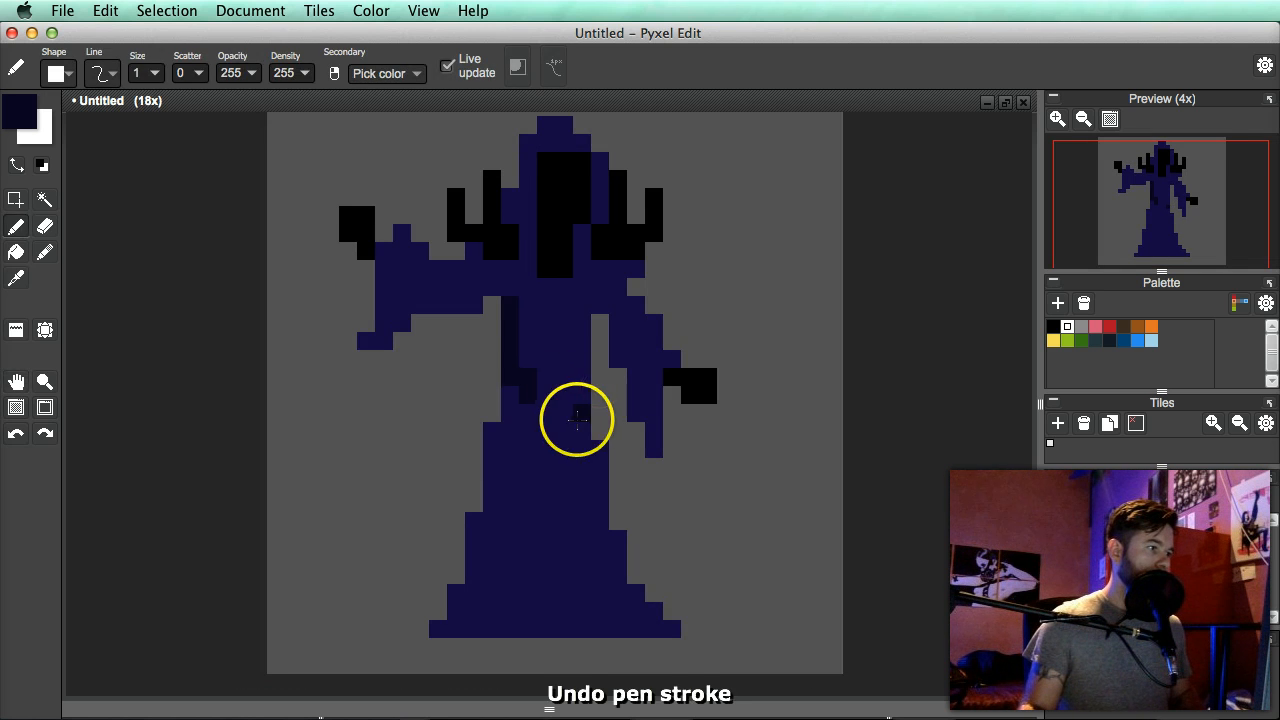
pyautogui.rightClick(539, 328)
pyautogui.moveTo(512, 304); pyautogui.dragTo(511, 352)
pyautogui.rightClick(532, 388)
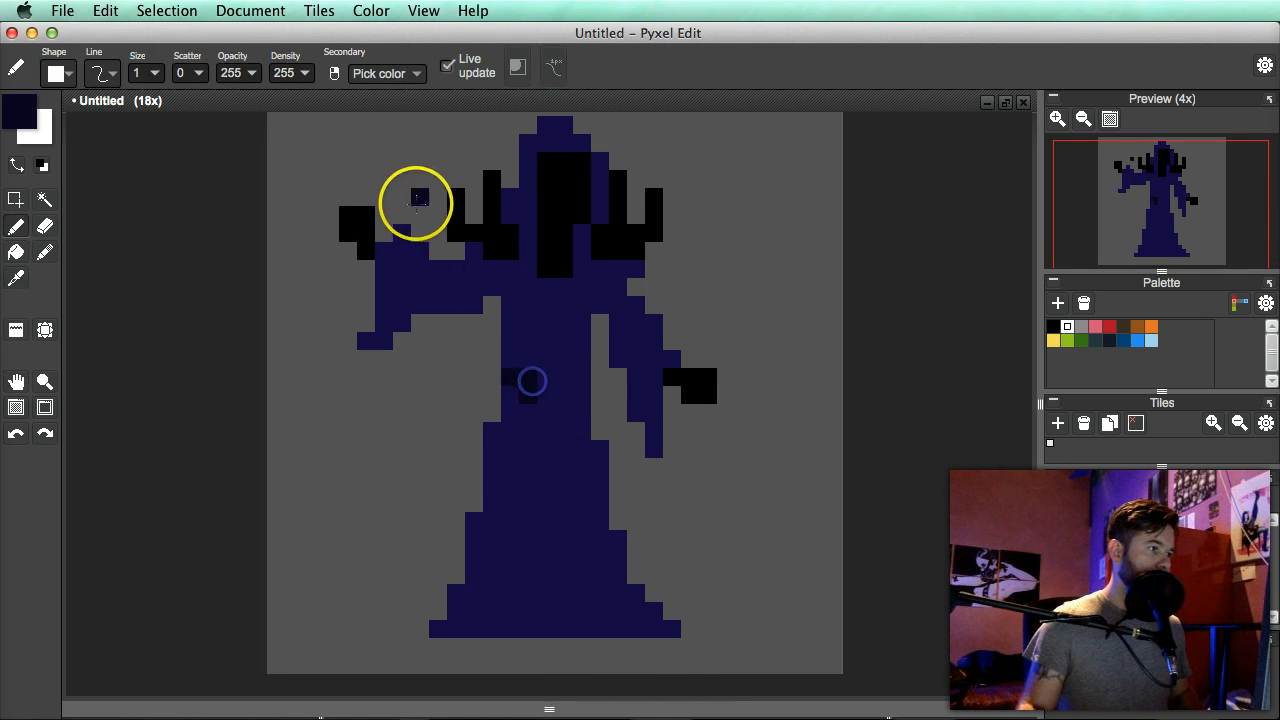
# - Sample the robe's blue and paint out the dark pixel on the waist's left edge with the Pen tool
pyautogui.moveTo(381, 200); pyautogui.dragTo(417, 262)
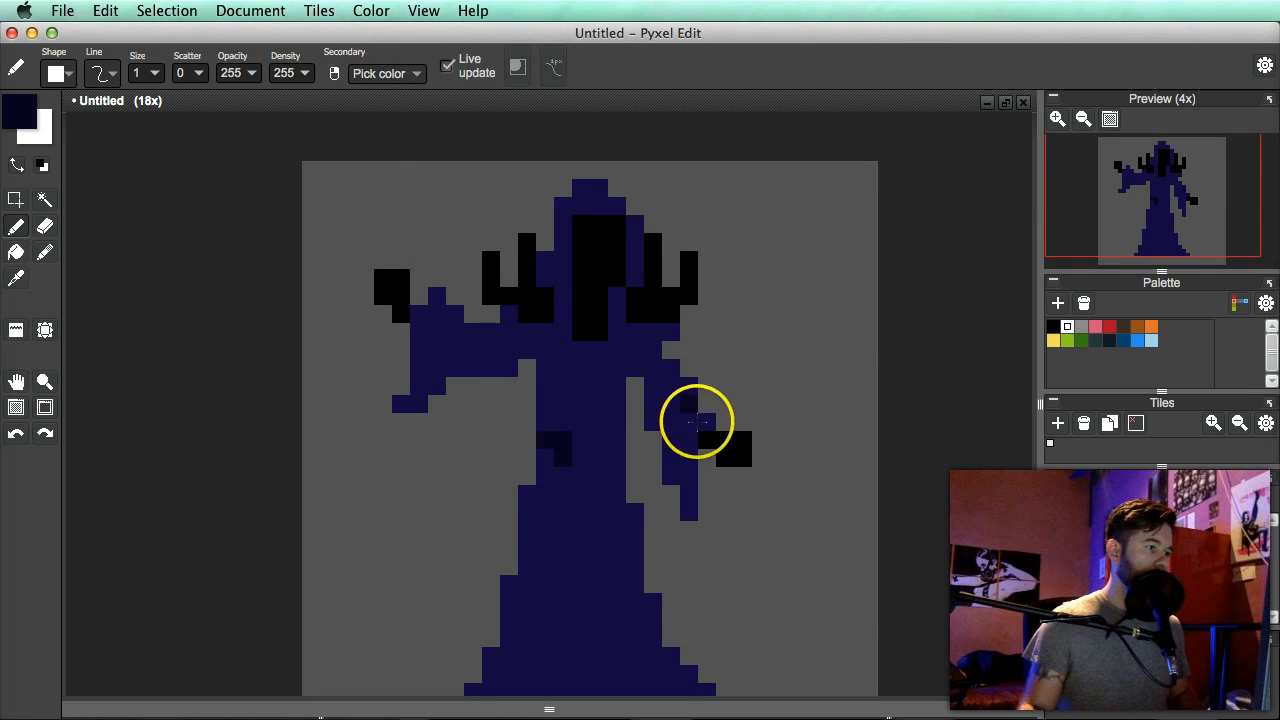
pyautogui.moveTo(701, 429); pyautogui.dragTo(695, 386)
pyautogui.click(654, 466)
pyautogui.scroll(2, 604, 455)
pyautogui.press('i')
pyautogui.moveTo(543, 361); pyautogui.dragTo(583, 446)
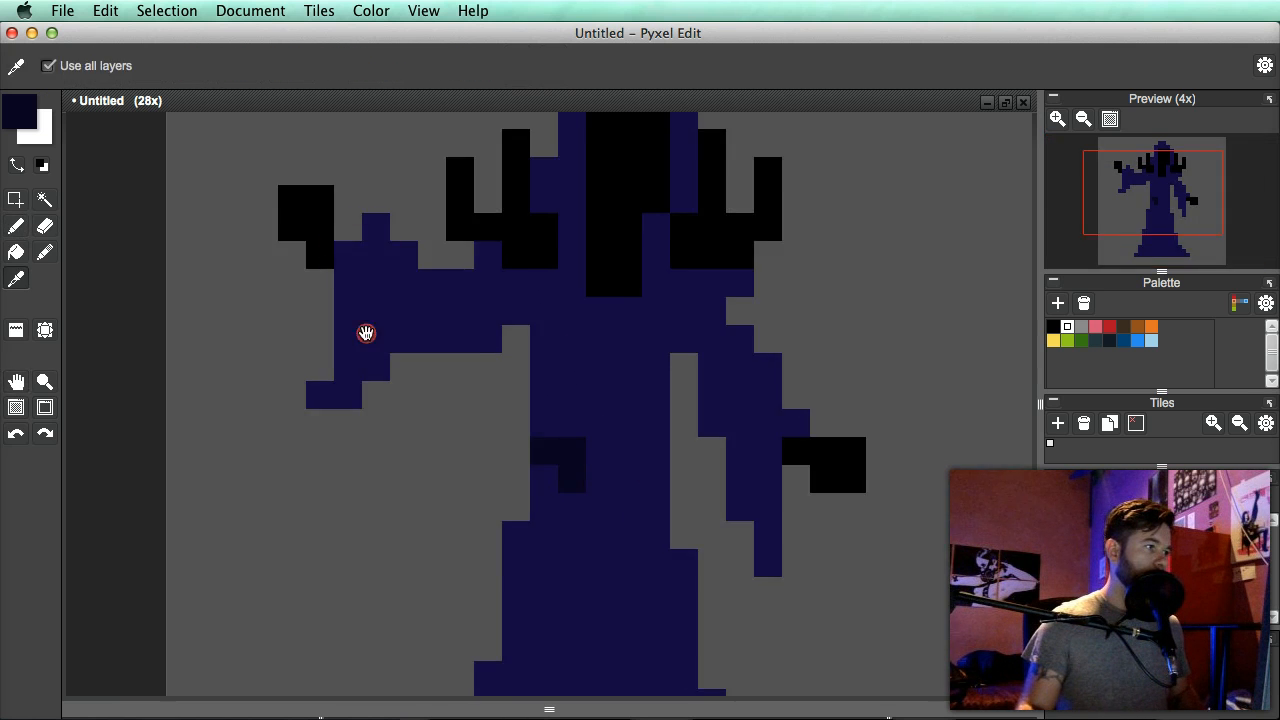
pyautogui.moveTo(358, 265); pyautogui.dragTo(396, 412)
pyautogui.moveTo(493, 519); pyautogui.dragTo(483, 369)
pyautogui.scroll(-1, 603, 470)
pyautogui.moveTo(603, 470); pyautogui.dragTo(563, 410)
pyautogui.scroll(1, 579, 410)
pyautogui.click(560, 336)
pyautogui.press('b')
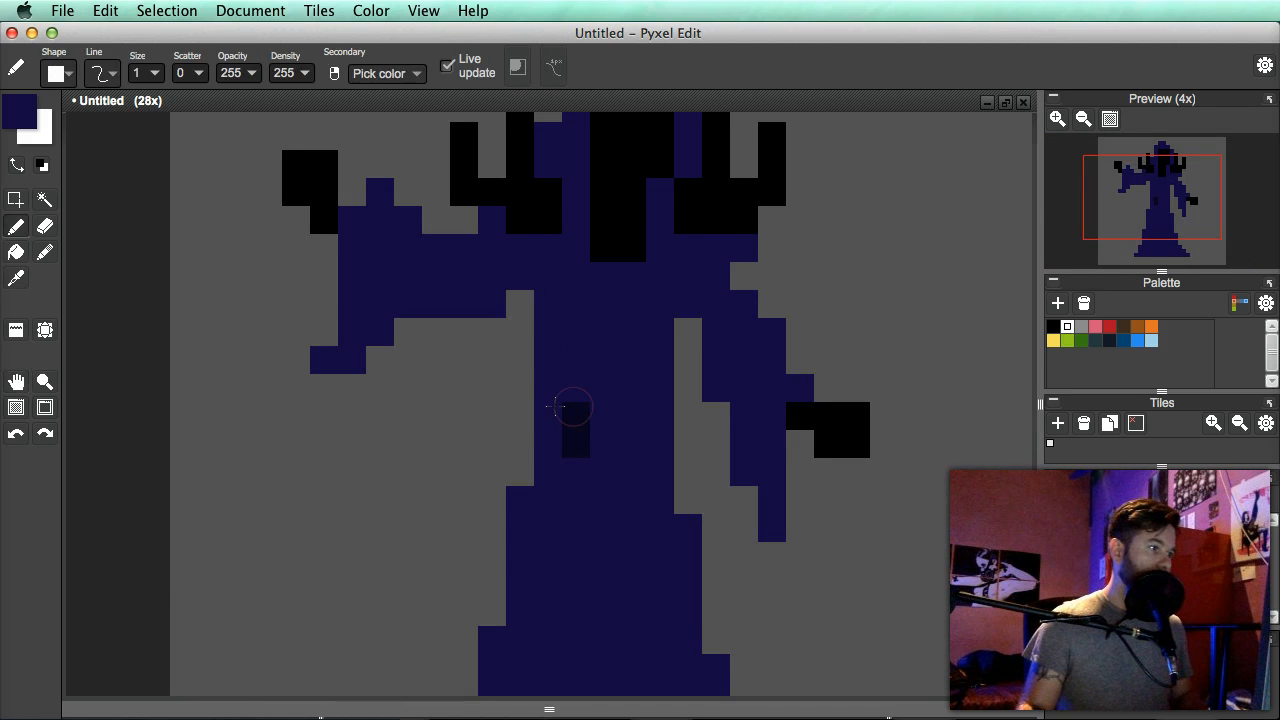
# - Sample the dark navy and shade the robe's right side from the chest down to the lower skirt
pyautogui.keyDown('alt'); pyautogui.click(574, 429); pyautogui.keyUp('alt')
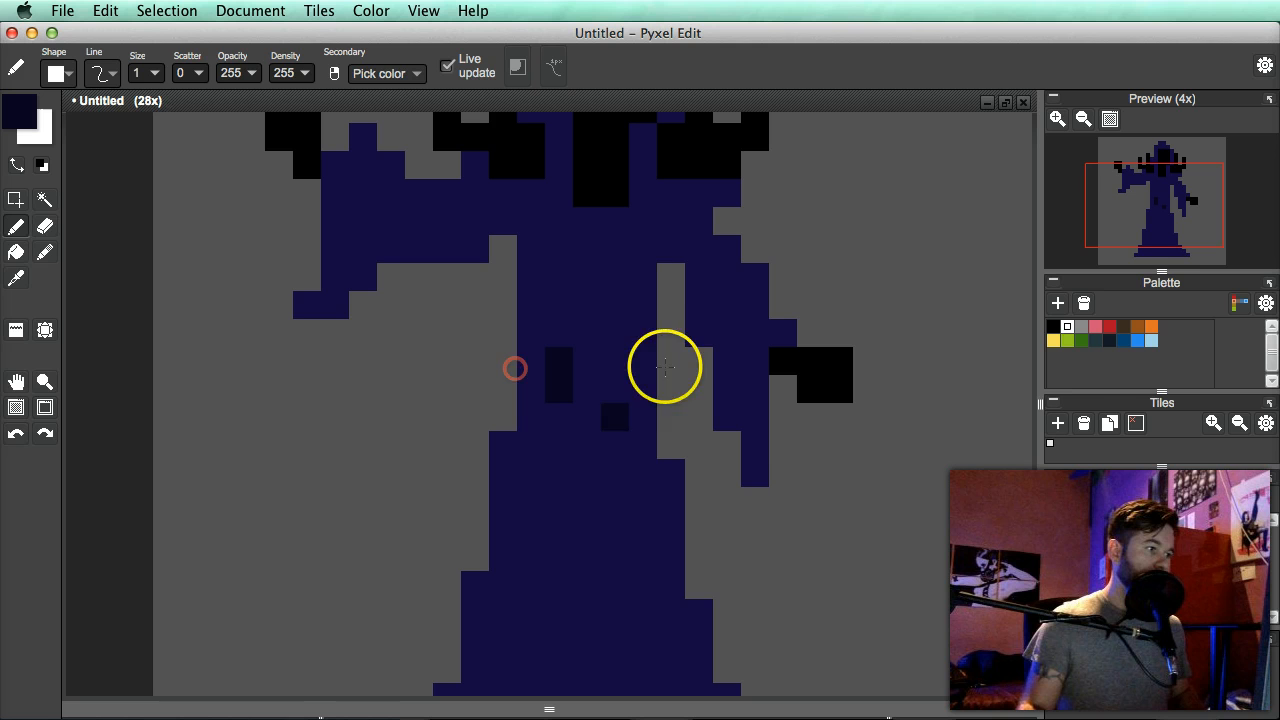
pyautogui.moveTo(635, 250); pyautogui.dragTo(649, 420)
pyautogui.moveTo(616, 331)
pyautogui.mouseDown()
pyautogui.moveTo(623, 434)
pyautogui.moveTo(639, 440)
pyautogui.mouseUp()
pyautogui.moveTo(641, 442); pyautogui.dragTo(629, 328)
pyautogui.moveTo(631, 354); pyautogui.dragTo(634, 418)
pyautogui.moveTo(658, 358); pyautogui.dragTo(658, 450)
pyautogui.moveTo(607, 390); pyautogui.dragTo(634, 449)
pyautogui.moveTo(675, 530)
pyautogui.mouseDown()
pyautogui.moveTo(661, 437)
pyautogui.moveTo(661, 461)
pyautogui.mouseUp()
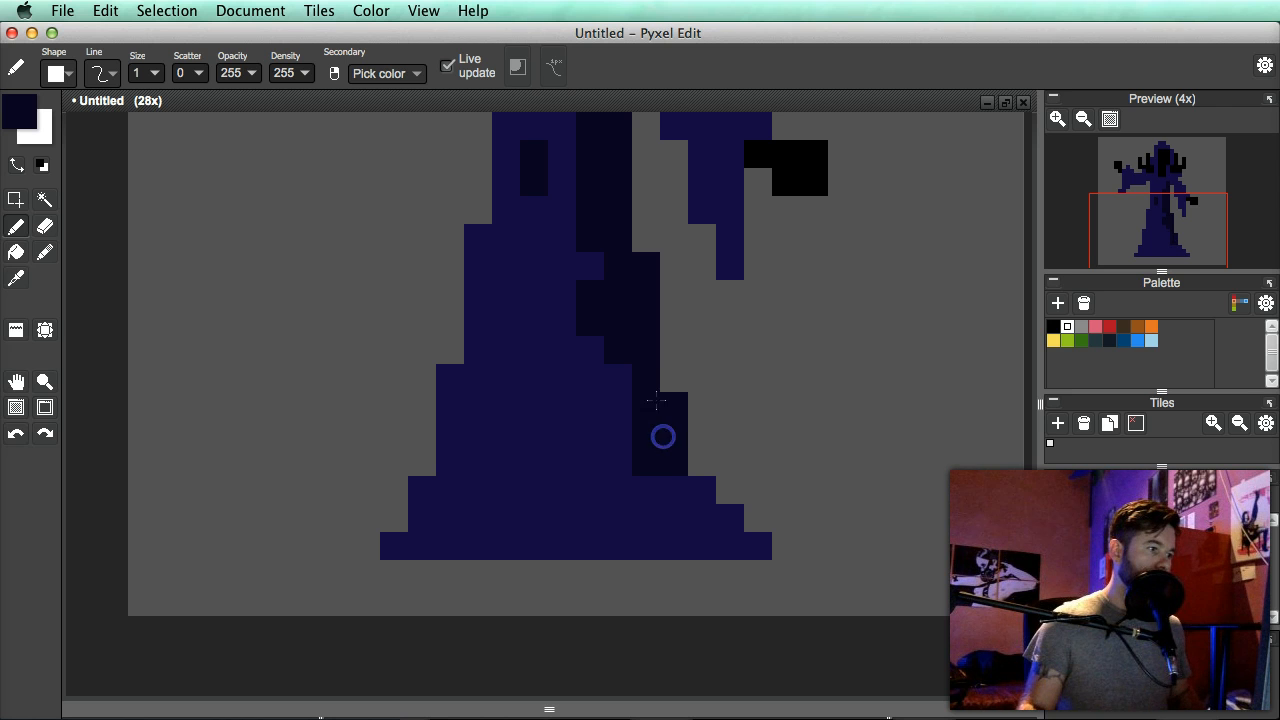
# - Paint dark navy fold lines across the lower skirt and darken the whole hem row
pyautogui.moveTo(608, 392); pyautogui.dragTo(531, 420)
pyautogui.moveTo(660, 484)
pyautogui.mouseDown()
pyautogui.moveTo(581, 515)
pyautogui.moveTo(538, 506)
pyautogui.moveTo(614, 492)
pyautogui.mouseUp()
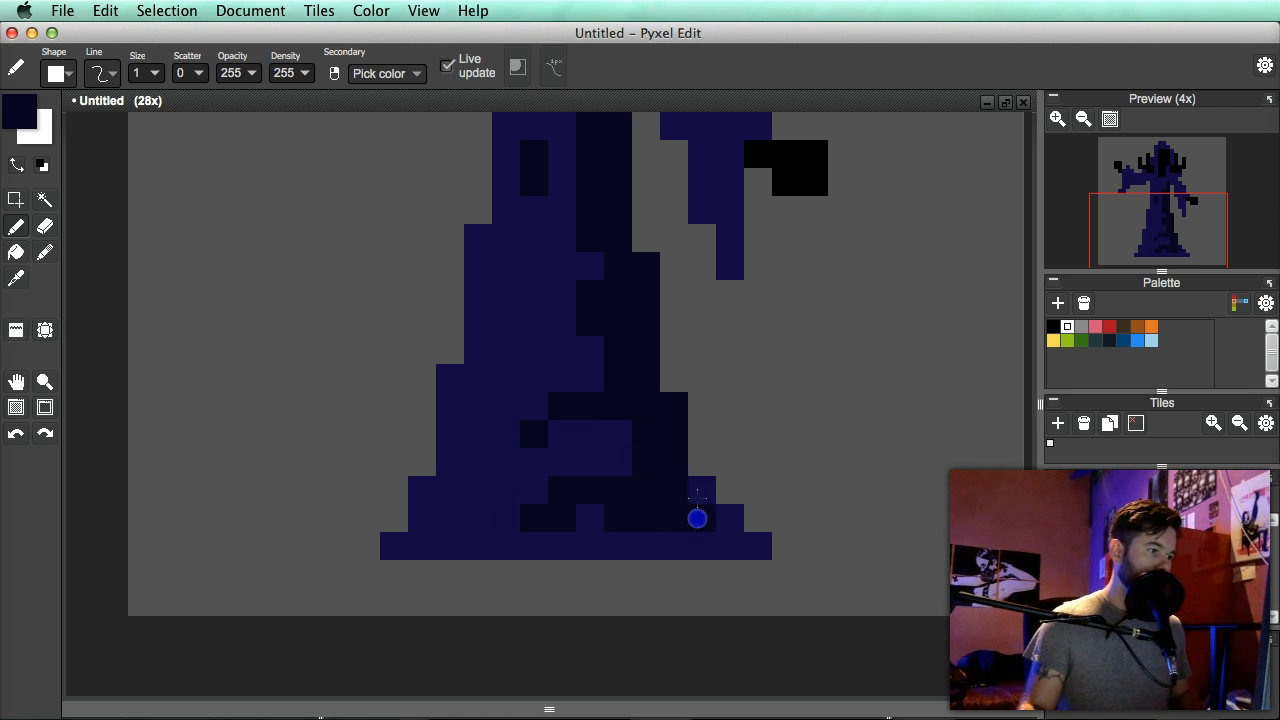
pyautogui.scroll(-4, 625, 533)
pyautogui.scroll(3, 643, 540)
pyautogui.moveTo(463, 528); pyautogui.dragTo(656, 524)
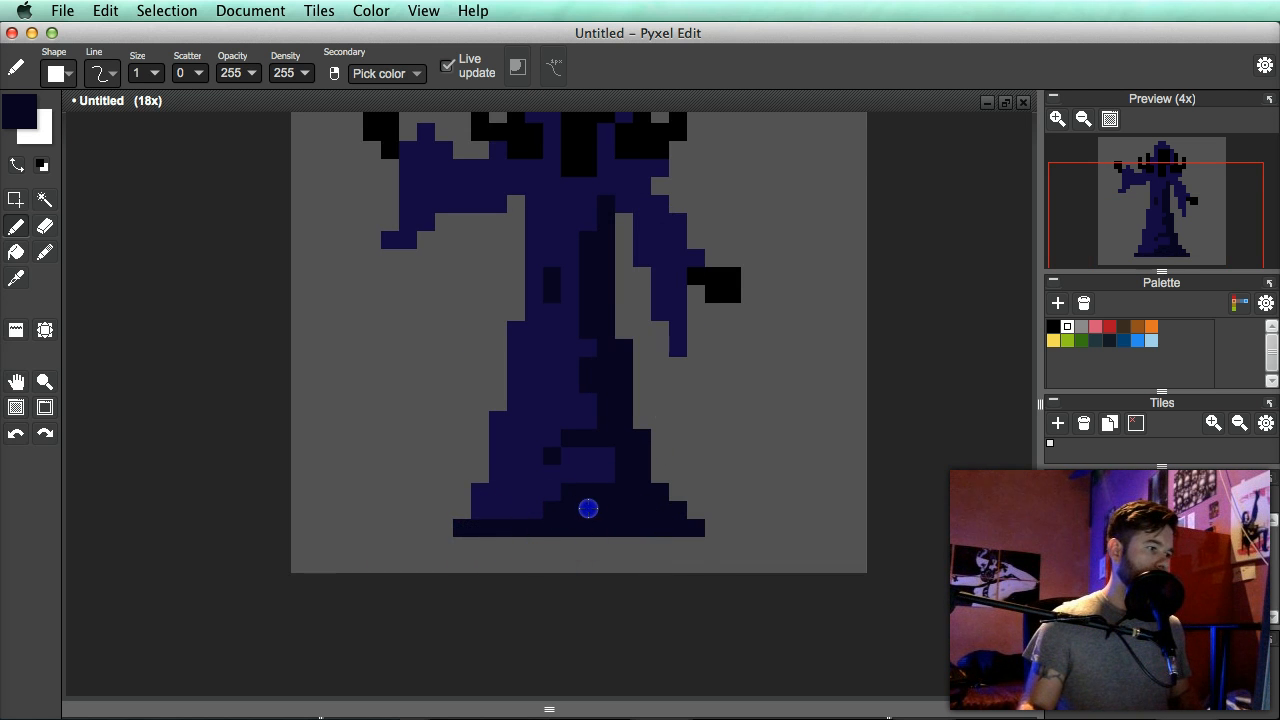
pyautogui.scroll(-3, 559, 518)
pyautogui.scroll(2, 660, 486)
pyautogui.click(704, 438)
pyautogui.press('super+z')
pyautogui.press('super+z')
# - Sample the robe's blue and paint out the remaining dark mark on the left of the waist
pyautogui.moveTo(635, 454); pyautogui.dragTo(646, 441)
pyautogui.scroll(2, 676, 540)
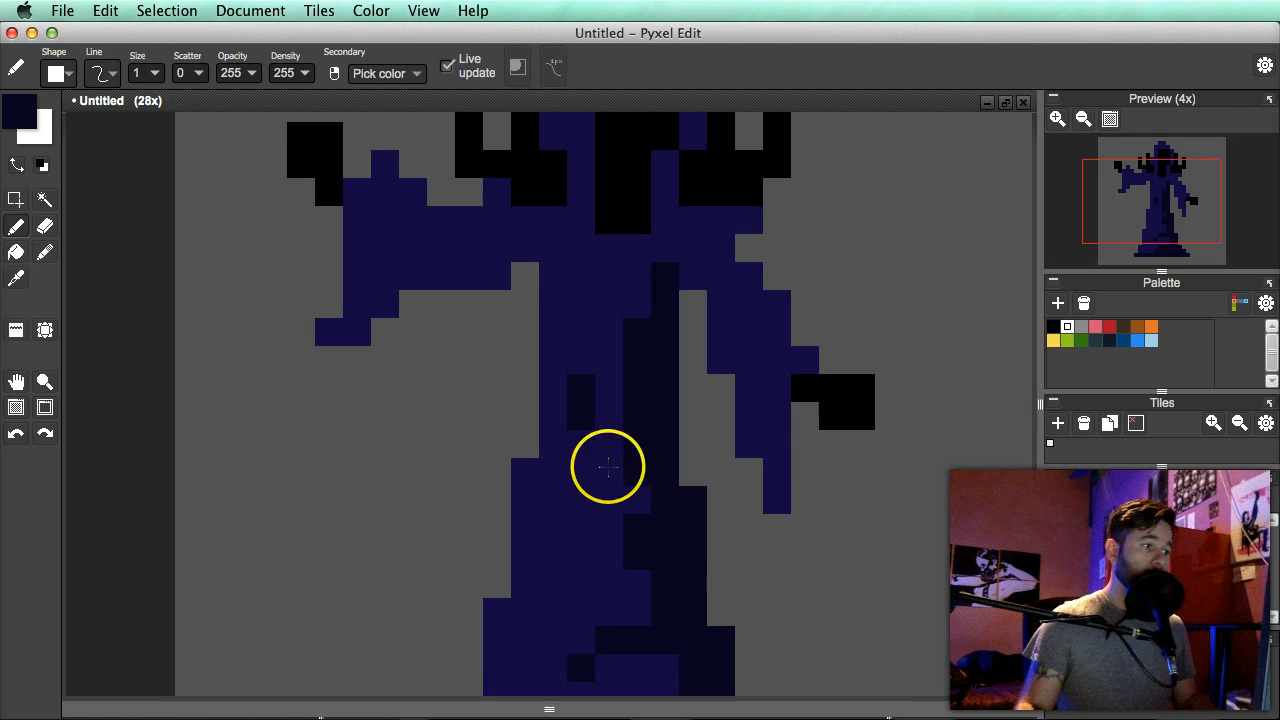
pyautogui.keyDown('alt'); pyautogui.click(591, 335); pyautogui.keyUp('alt')
pyautogui.moveTo(577, 360); pyautogui.dragTo(574, 426)
pyautogui.scroll(-3, 591, 405)
pyautogui.moveTo(617, 355); pyautogui.dragTo(634, 413)
pyautogui.scroll(2, 636, 414)
# - Sample the dark navy and shade across the upper chest and down the inner edge of the right sleeve
pyautogui.keyDown('alt'); pyautogui.click(609, 457); pyautogui.keyUp('alt')
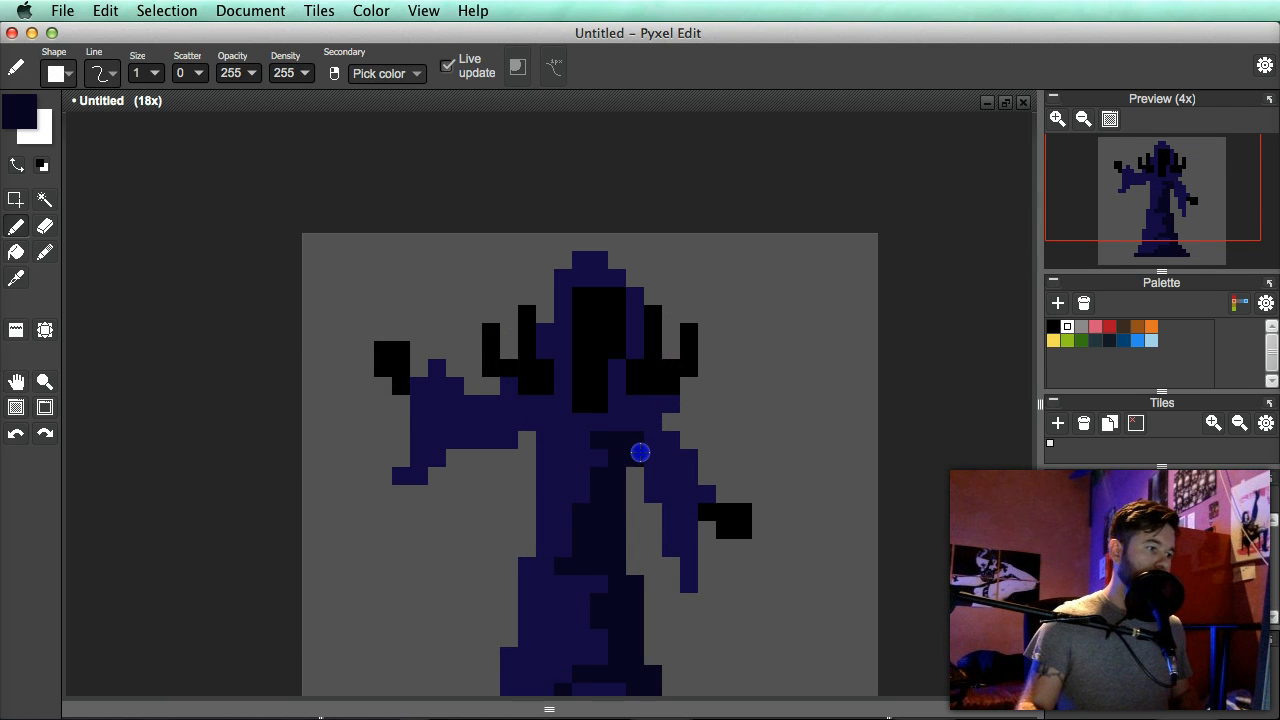
pyautogui.press('super+z')
pyautogui.moveTo(655, 495); pyautogui.dragTo(673, 537)
pyautogui.scroll(-3, 692, 576)
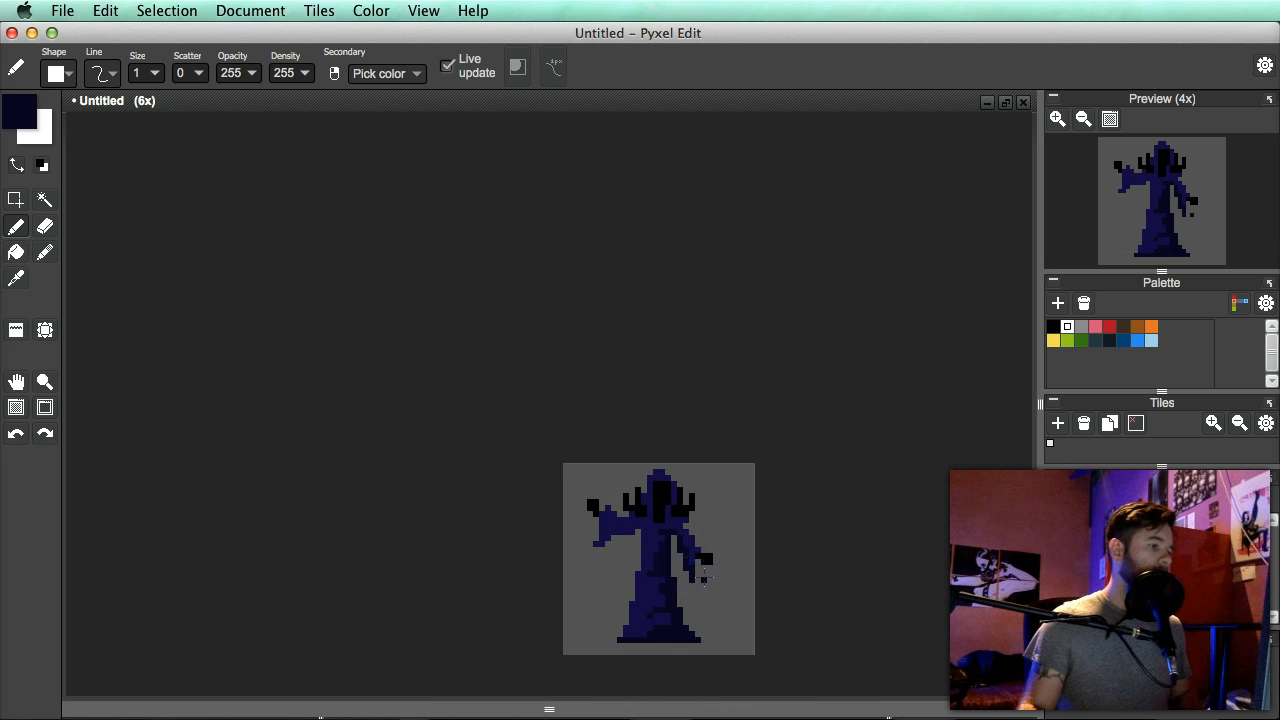
pyautogui.scroll(4, 694, 564)
pyautogui.moveTo(611, 455); pyautogui.dragTo(634, 477)
pyautogui.moveTo(629, 420); pyautogui.dragTo(665, 471)
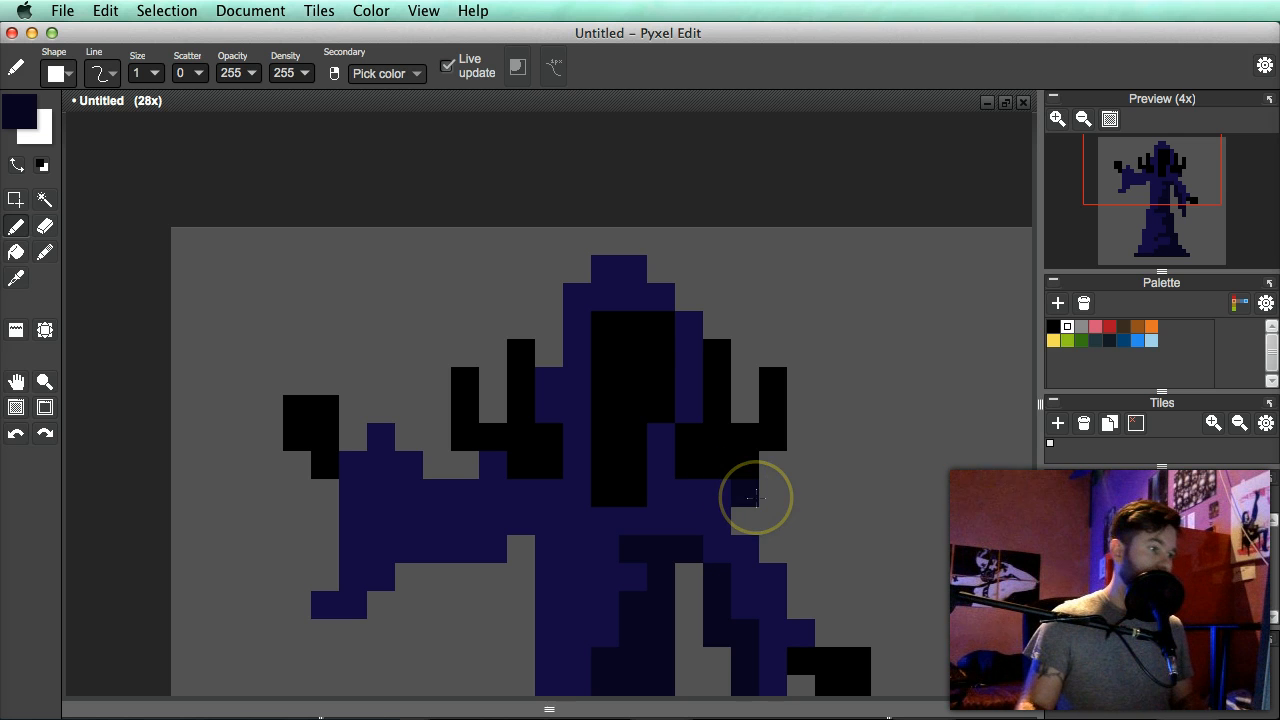
# - Try erasing a pixel near the right shoulder and undo it
pyautogui.scroll(-4, 766, 529)
pyautogui.scroll(4, 786, 534)
pyautogui.scroll(-1, 716, 508)
pyautogui.press('space')
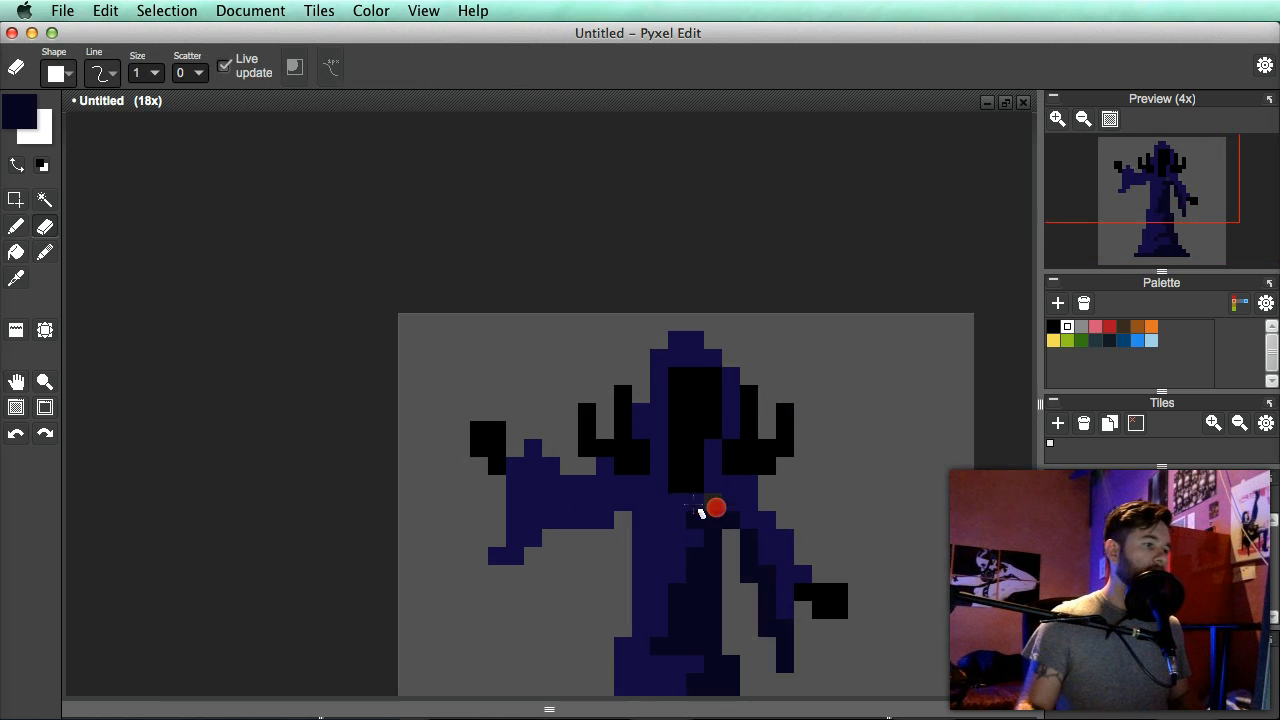
pyautogui.moveTo(716, 508); pyautogui.dragTo(571, 457)
pyautogui.click(763, 536)
pyautogui.scroll(-2, 770, 545)
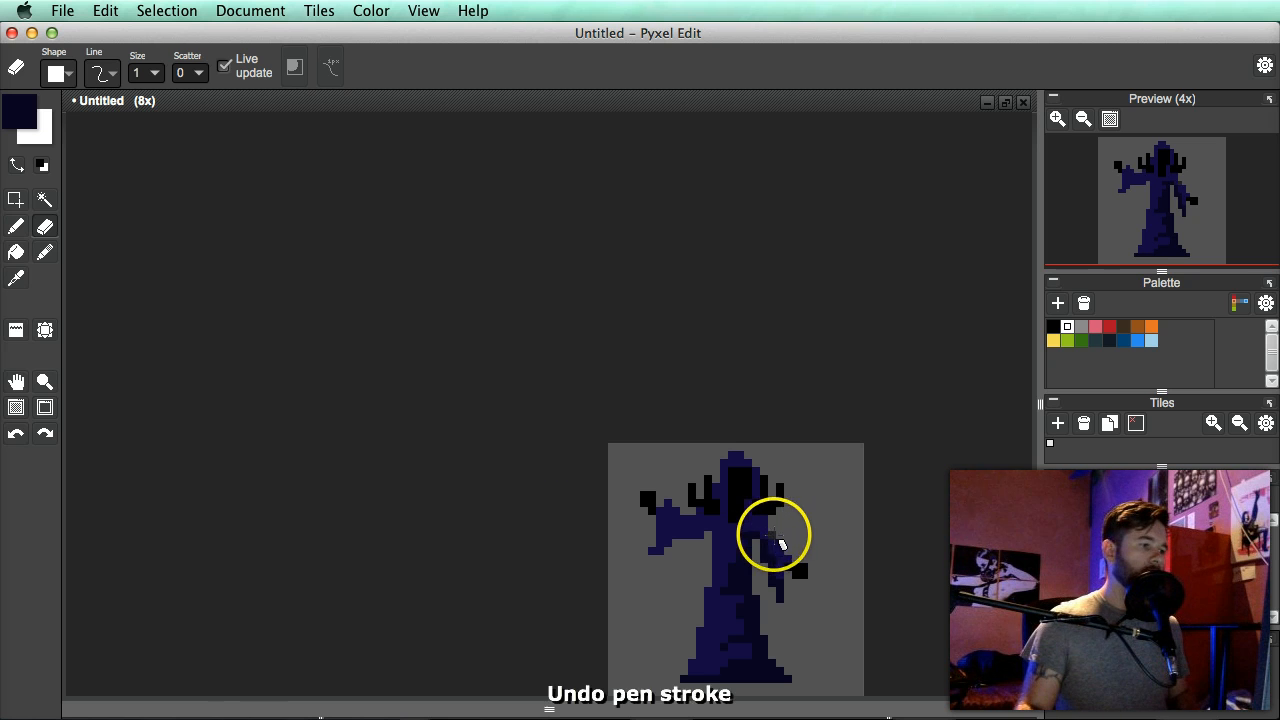
pyautogui.press('super+z')
# - Erase the upper blue pixel beside the hood's left edge, next to the shoulder spike
pyautogui.scroll(2, 785, 535)
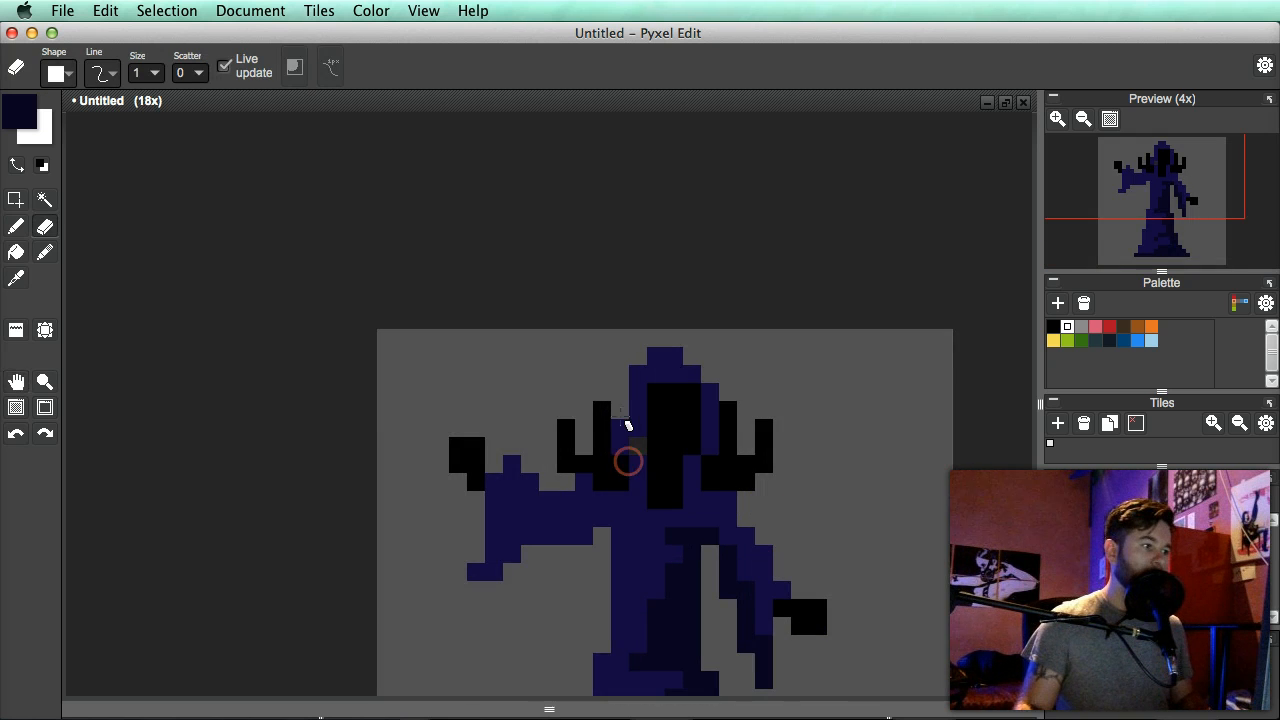
pyautogui.scroll(-2, 617, 430)
pyautogui.scroll(3, 700, 420)
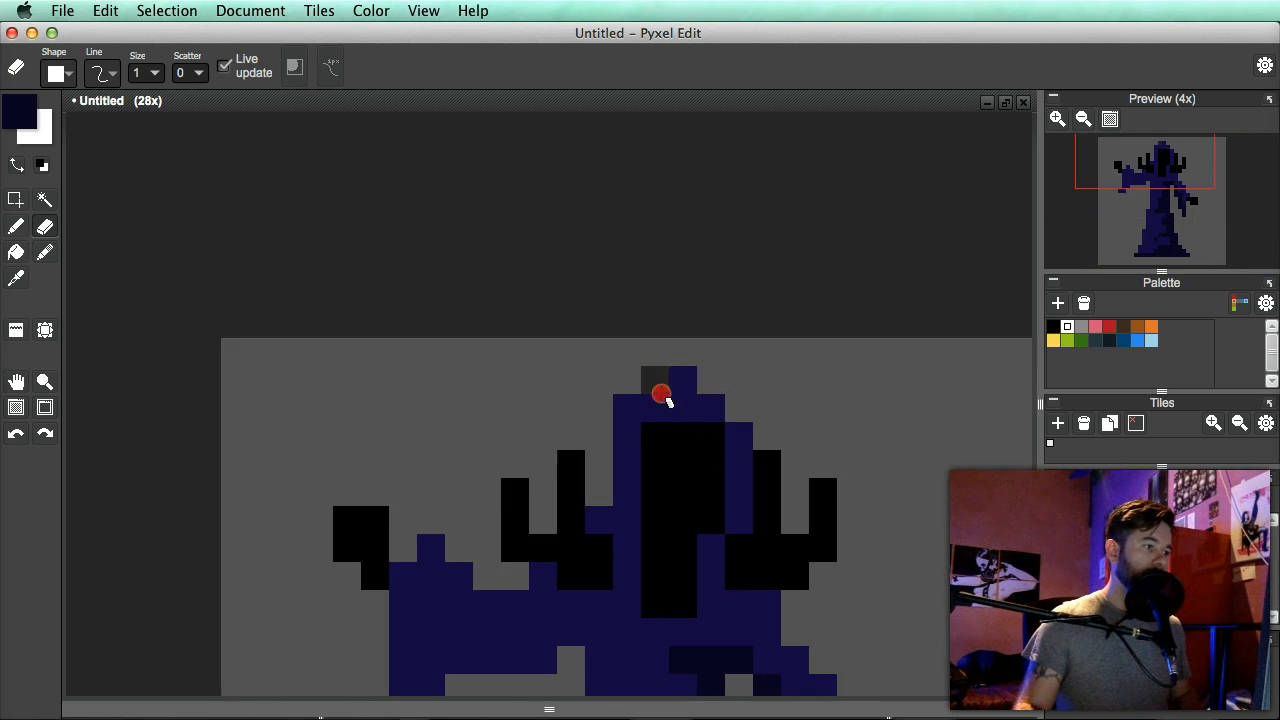
pyautogui.moveTo(738, 404); pyautogui.dragTo(738, 415)
# - Extend the dark navy shading one pixel upward at the right armpit, between the chest and the sleeve
pyautogui.press('b')
pyautogui.moveTo(721, 530)
pyautogui.mouseDown()
pyautogui.moveTo(714, 457)
pyautogui.moveTo(738, 406)
pyautogui.mouseUp()
pyautogui.press('i')
pyautogui.rightClick(702, 513)
pyautogui.moveTo(737, 450); pyautogui.dragTo(719, 373)
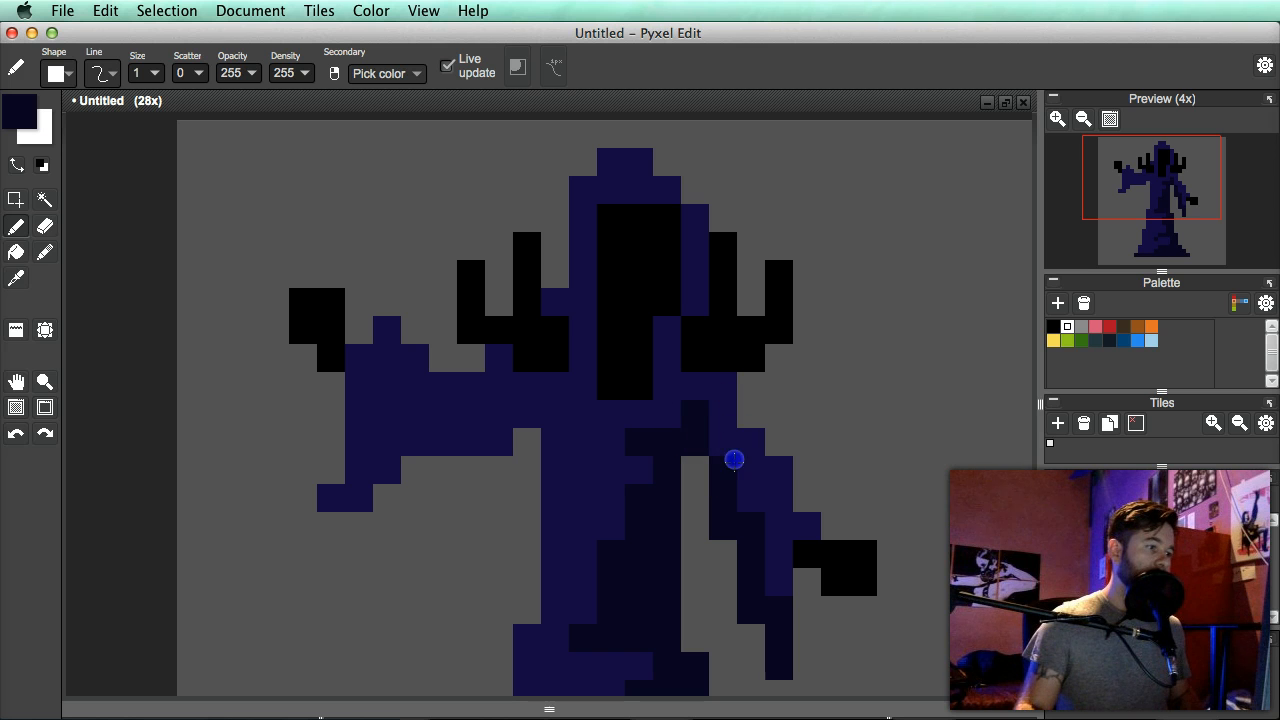
pyautogui.scroll(-3, 749, 511)
pyautogui.scroll(3, 751, 511)
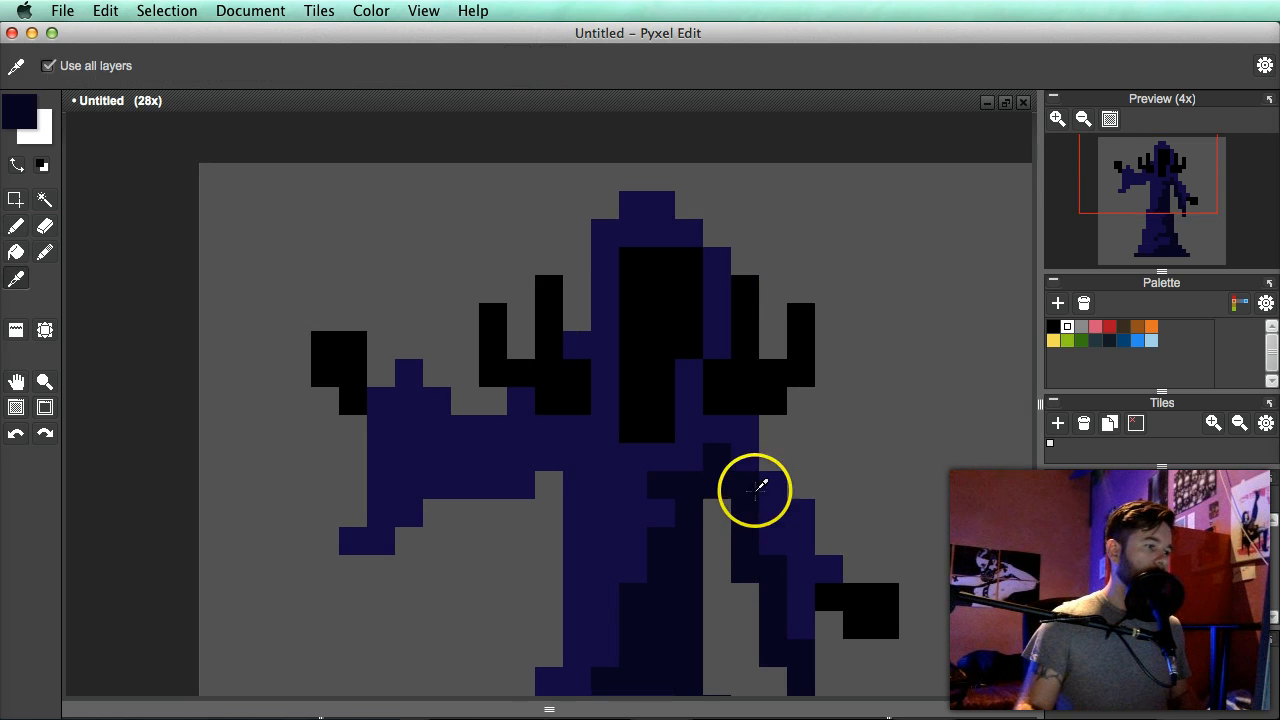
pyautogui.keyDown('alt'); pyautogui.click(777, 496); pyautogui.keyUp('alt')
pyautogui.press('alt')
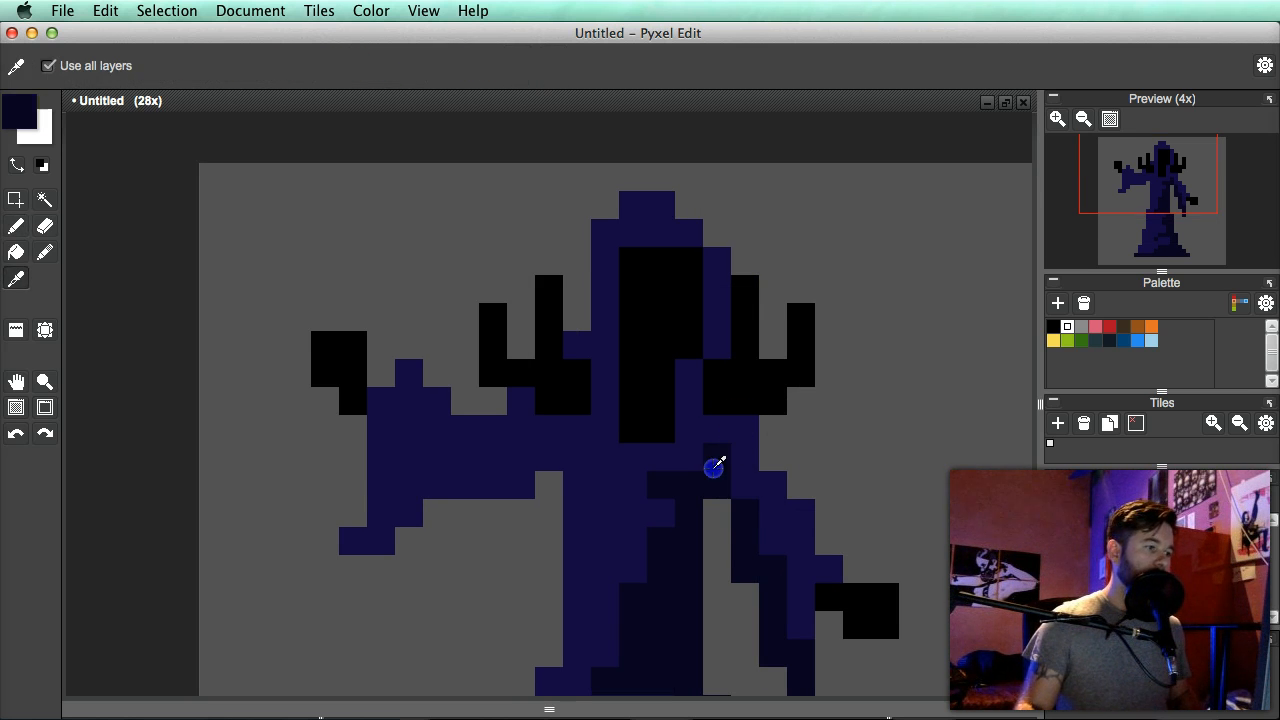
pyautogui.keyDown('alt'); pyautogui.click(717, 462); pyautogui.keyUp('alt')
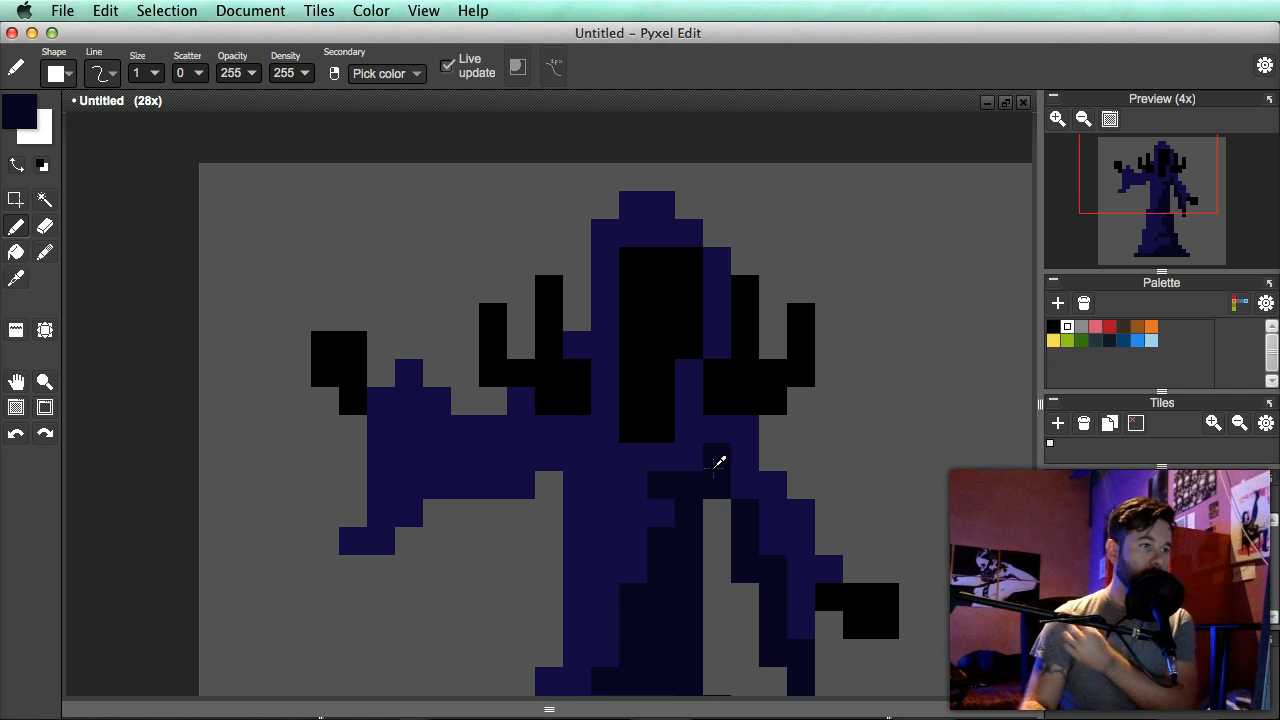
# - Shade the underside of the raised left sleeve with dark navy, from the armpit to the hanging tip
pyautogui.click(600, 538)
pyautogui.moveTo(624, 556); pyautogui.dragTo(652, 503)
pyautogui.moveTo(706, 602); pyautogui.dragTo(750, 437)
pyautogui.scroll(-5, 755, 468)
pyautogui.scroll(5, 793, 433)
pyautogui.scroll(-4, 751, 433)
pyautogui.scroll(4, 744, 434)
pyautogui.moveTo(671, 414); pyautogui.dragTo(699, 430)
pyautogui.moveTo(428, 457)
pyautogui.mouseDown()
pyautogui.moveTo(440, 433)
pyautogui.moveTo(560, 389)
pyautogui.moveTo(570, 400)
pyautogui.moveTo(608, 370)
pyautogui.mouseUp()
pyautogui.press('super+z')
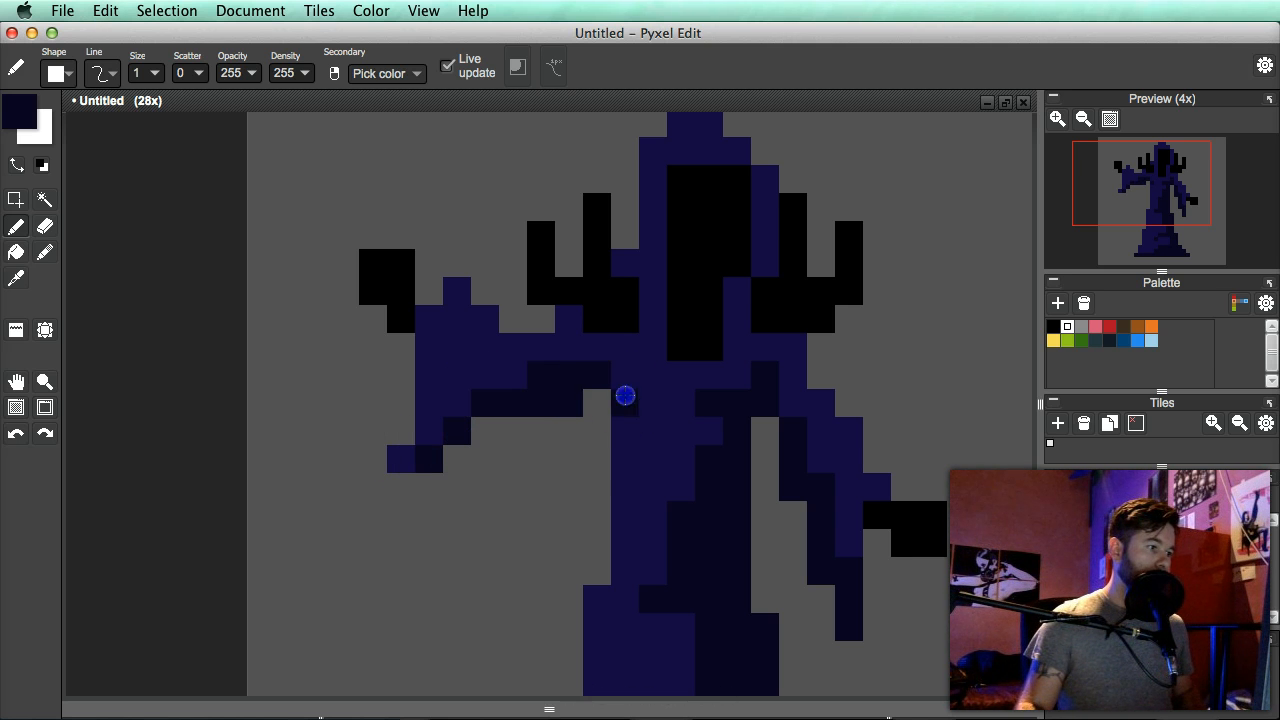
# - Try dark shading down the torso's left edge to the waist and repaint it with the robe's blue
pyautogui.scroll(-5, 700, 500)
pyautogui.scroll(4, 615, 477)
pyautogui.moveTo(615, 477)
pyautogui.mouseDown()
pyautogui.moveTo(594, 423)
pyautogui.moveTo(583, 470)
pyautogui.mouseUp()
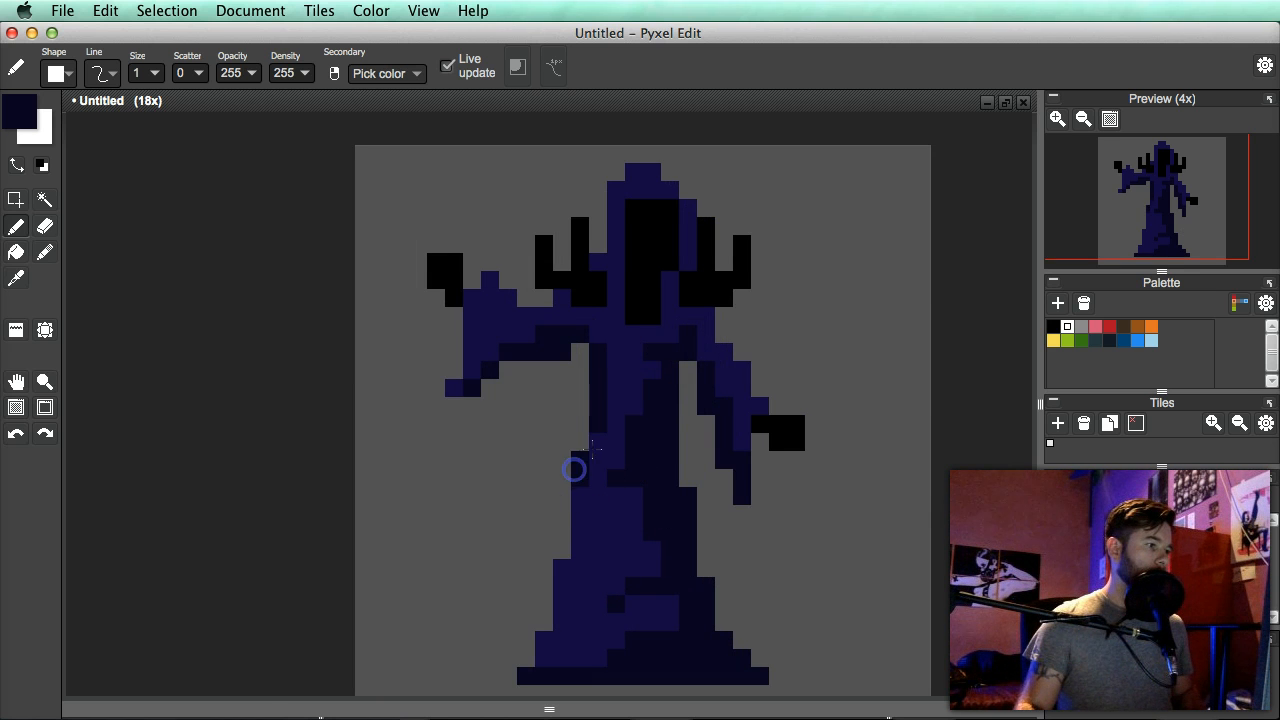
pyautogui.scroll(-3, 642, 441)
pyautogui.moveTo(635, 403); pyautogui.dragTo(651, 423)
pyautogui.scroll(4, 652, 424)
pyautogui.keyDown('alt'); pyautogui.click(621, 437); pyautogui.keyUp('alt')
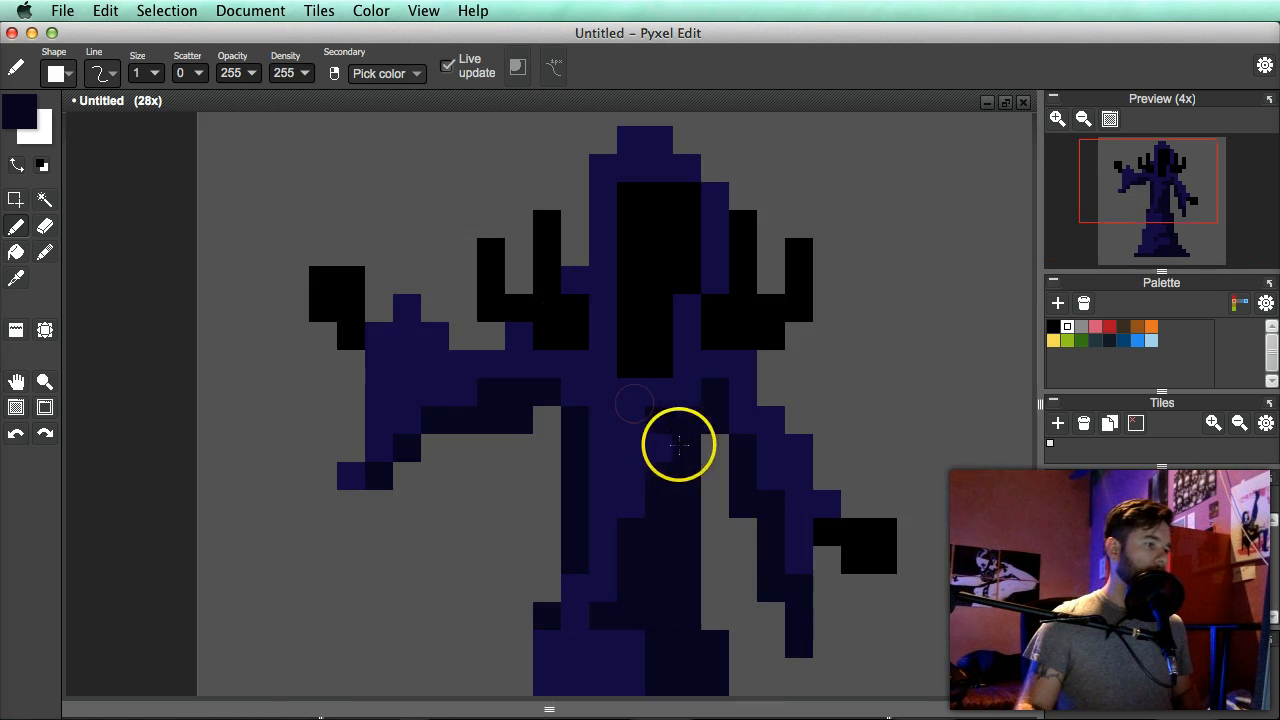
pyautogui.moveTo(575, 451); pyautogui.dragTo(580, 551)
pyautogui.click(549, 616)
pyautogui.scroll(-3, 600, 440)
pyautogui.scroll(2, 614, 457)
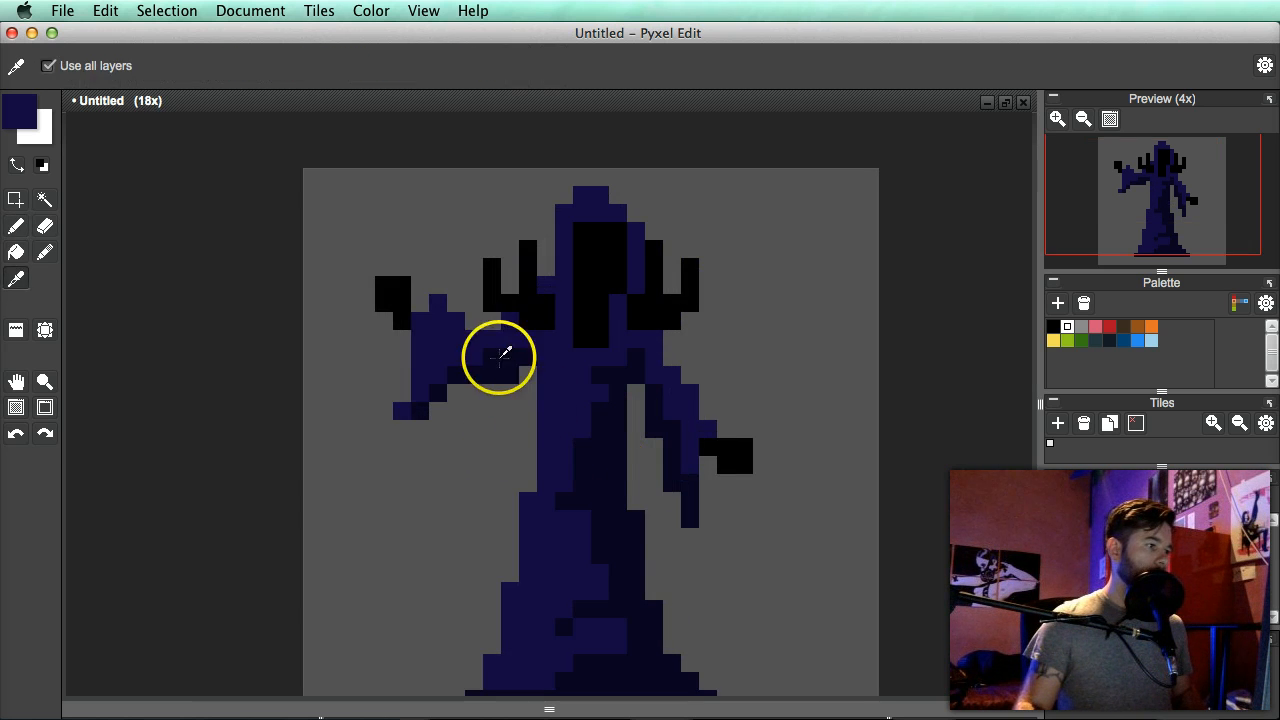
# - Sample the dark navy and shade the left armpit where the sleeve meets the torso
pyautogui.keyDown('alt'); pyautogui.click(520, 352); pyautogui.keyUp('alt')
pyautogui.moveTo(526, 342); pyautogui.dragTo(612, 416)
pyautogui.scroll(-2, 571, 378)
pyautogui.scroll(3, 611, 408)
# - Sample black and recolor the leftover blue pixel between the left shoulder spike and the hood
pyautogui.keyDown('alt'); pyautogui.click(583, 336); pyautogui.keyUp('alt')
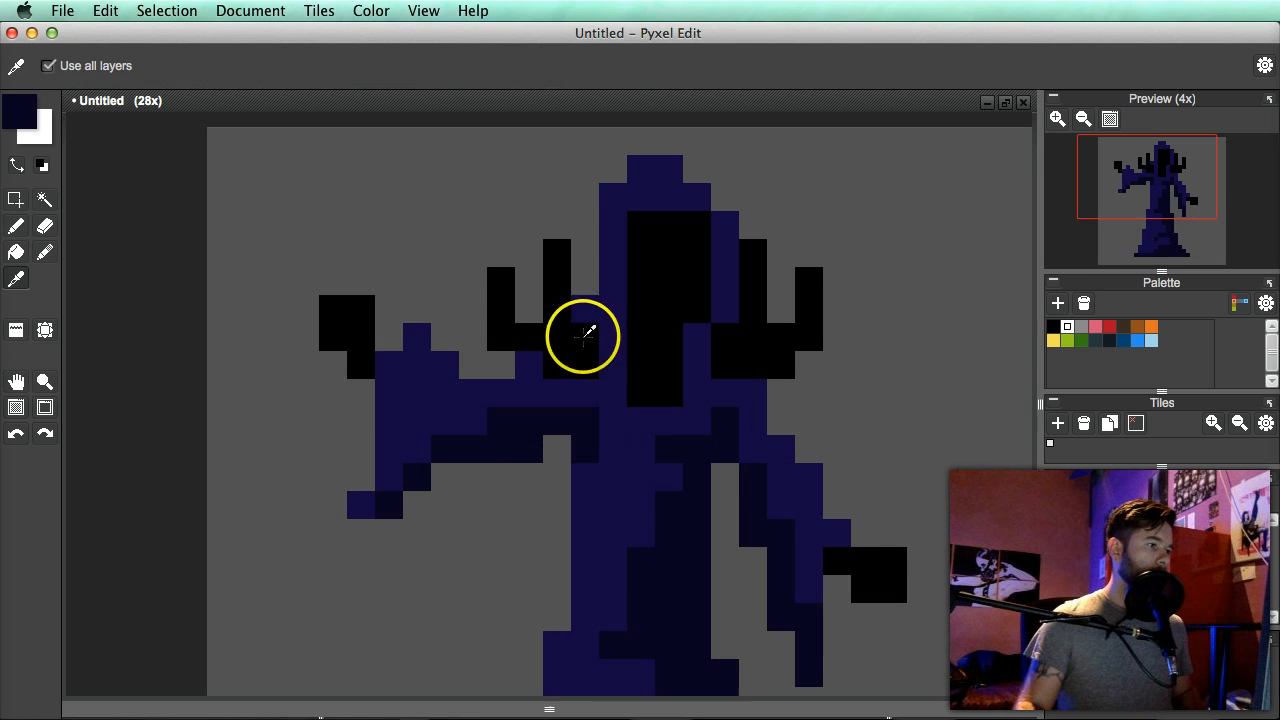
pyautogui.scroll(-2, 748, 363)
pyautogui.moveTo(756, 362); pyautogui.dragTo(780, 406)
pyautogui.scroll(3, 768, 403)
pyautogui.keyDown('alt'); pyautogui.click(710, 349); pyautogui.keyUp('alt')
pyautogui.moveTo(696, 333)
pyautogui.mouseDown()
pyautogui.moveTo(766, 403)
pyautogui.moveTo(794, 383)
pyautogui.moveTo(706, 403)
pyautogui.mouseUp()
pyautogui.press('super+z')
# - Sample the robe's blue and set the foreground color to a lighter purple from its shading range
pyautogui.click(716, 328)
pyautogui.scroll(-3, 739, 345)
pyautogui.scroll(2, 703, 401)
pyautogui.scroll(-2, 670, 398)
pyautogui.scroll(2, 667, 423)
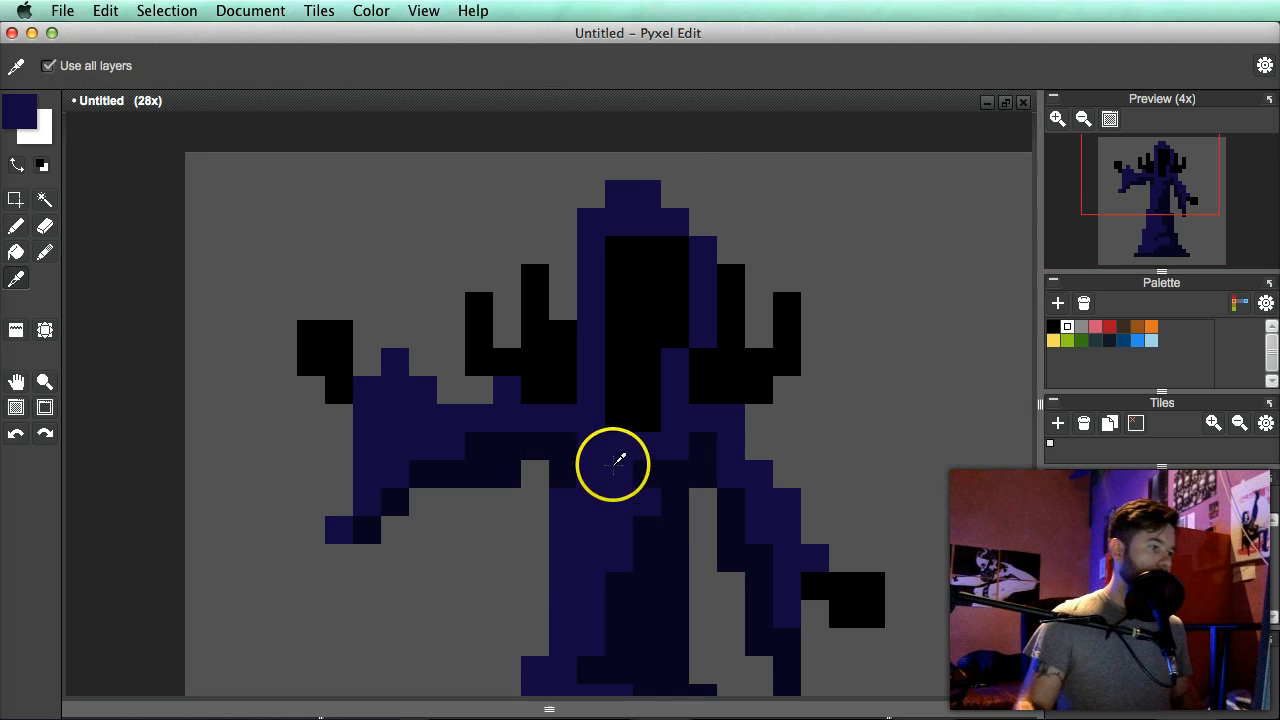
pyautogui.click(24, 116)
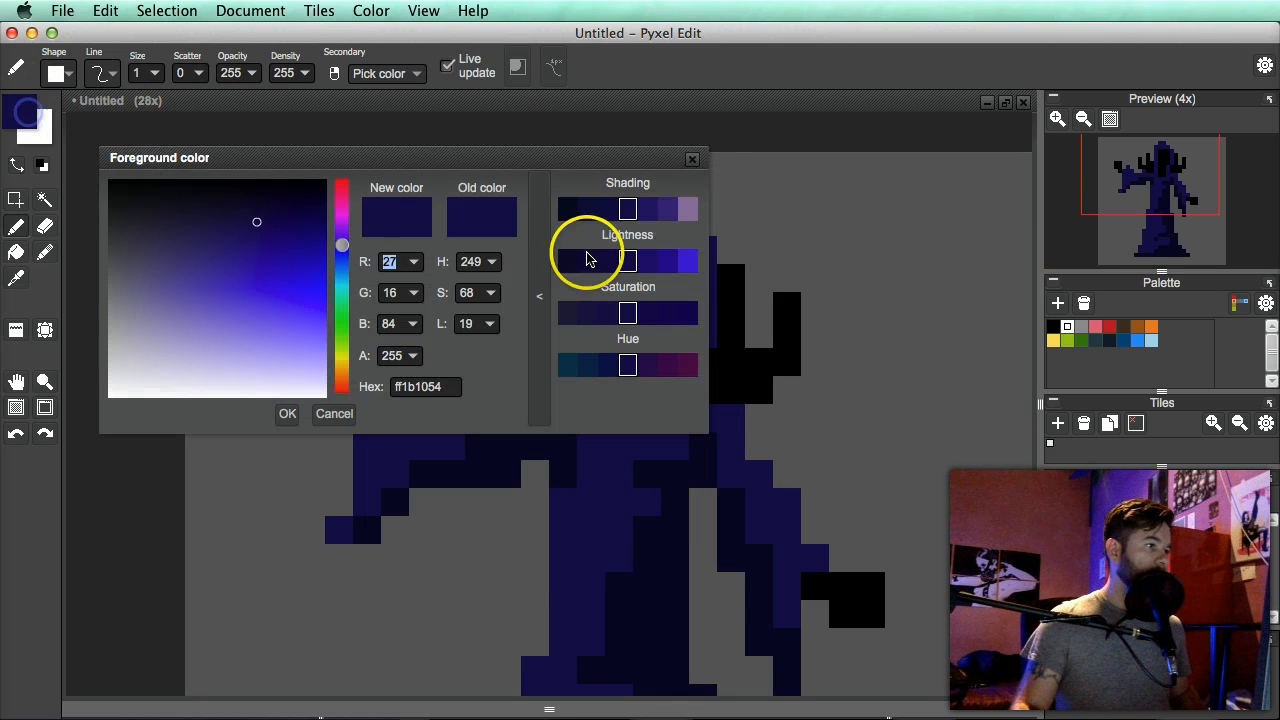
pyautogui.click(664, 208)
pyautogui.click(692, 159)
# - Paint purple highlights on the upper end of the raised left sleeve, beside the black hand
pyautogui.click(464, 346)
pyautogui.moveTo(467, 348); pyautogui.dragTo(483, 328)
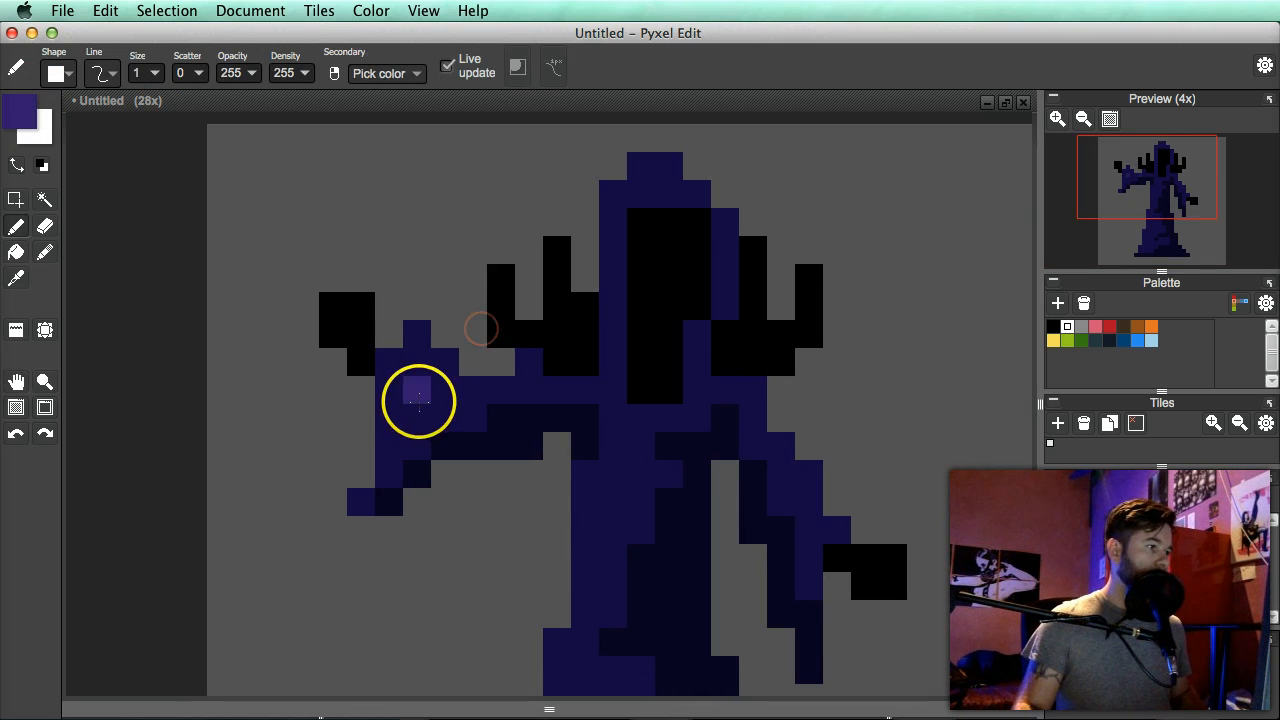
pyautogui.click(417, 338)
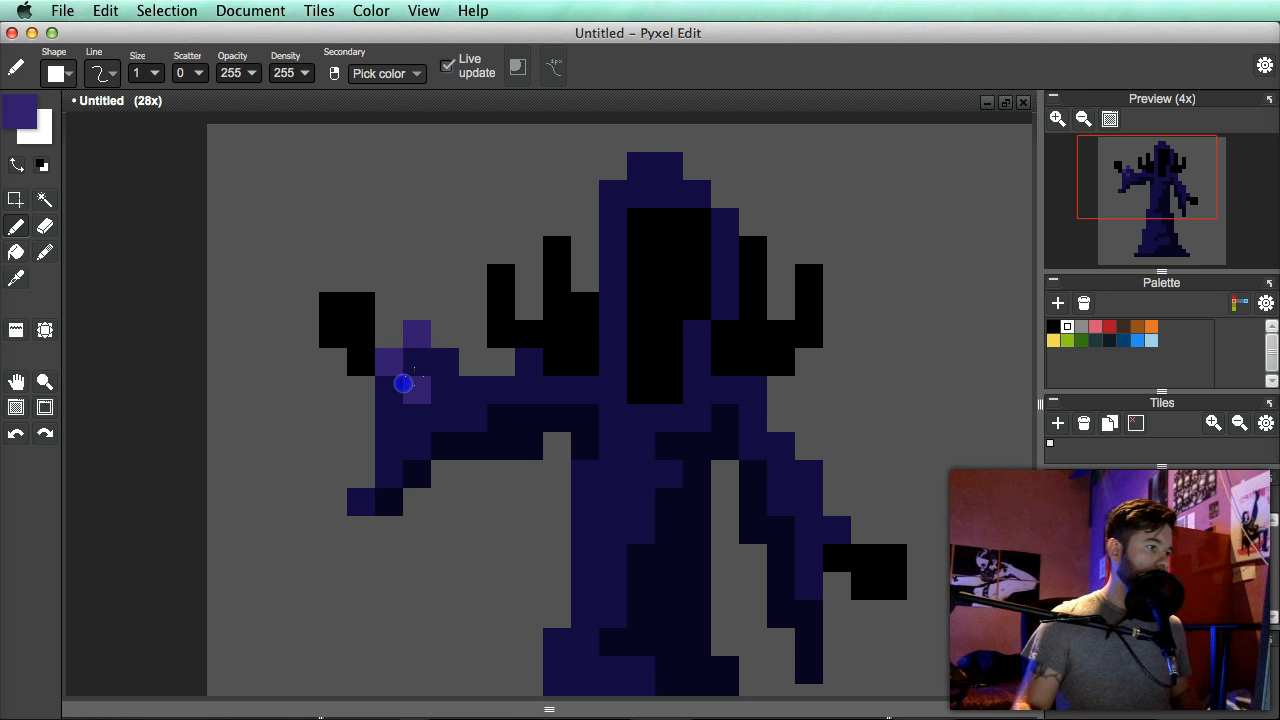
# - Paint purple highlights down the left edge of the robe's torso and skirt, from the chest to the hem
pyautogui.moveTo(600, 446); pyautogui.dragTo(633, 366)
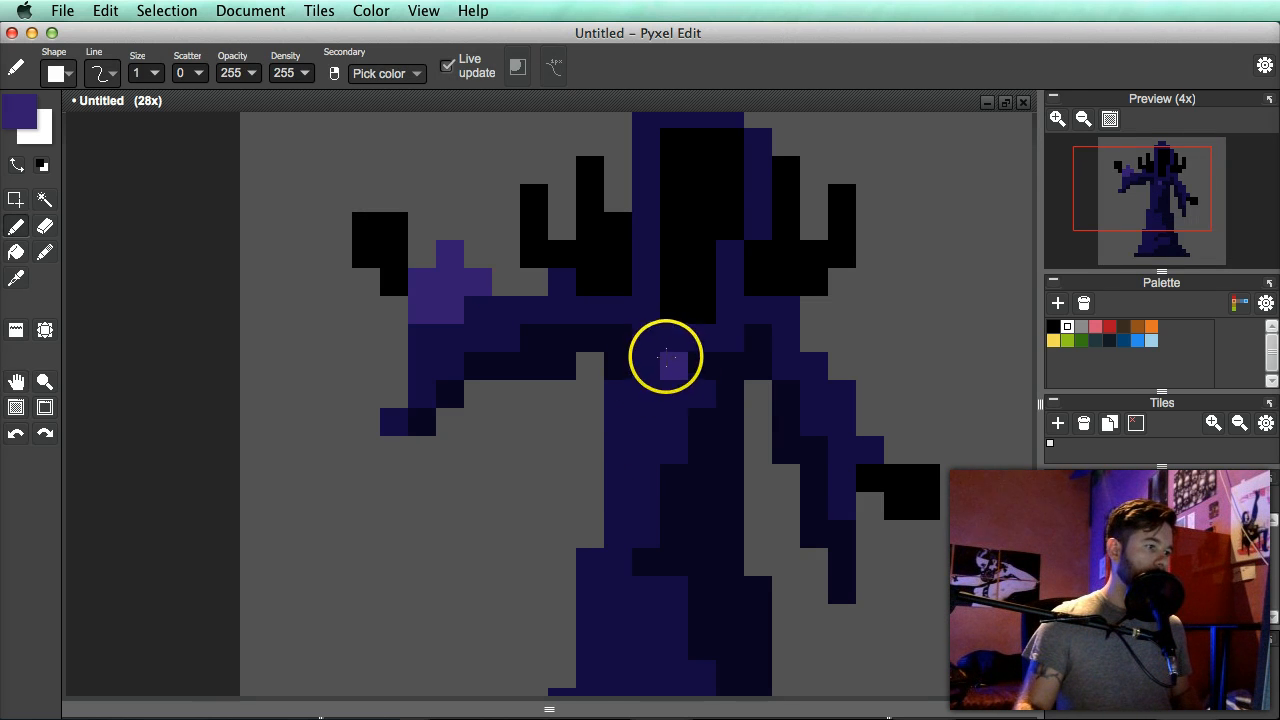
pyautogui.press('super+z')
pyautogui.press('super+z')
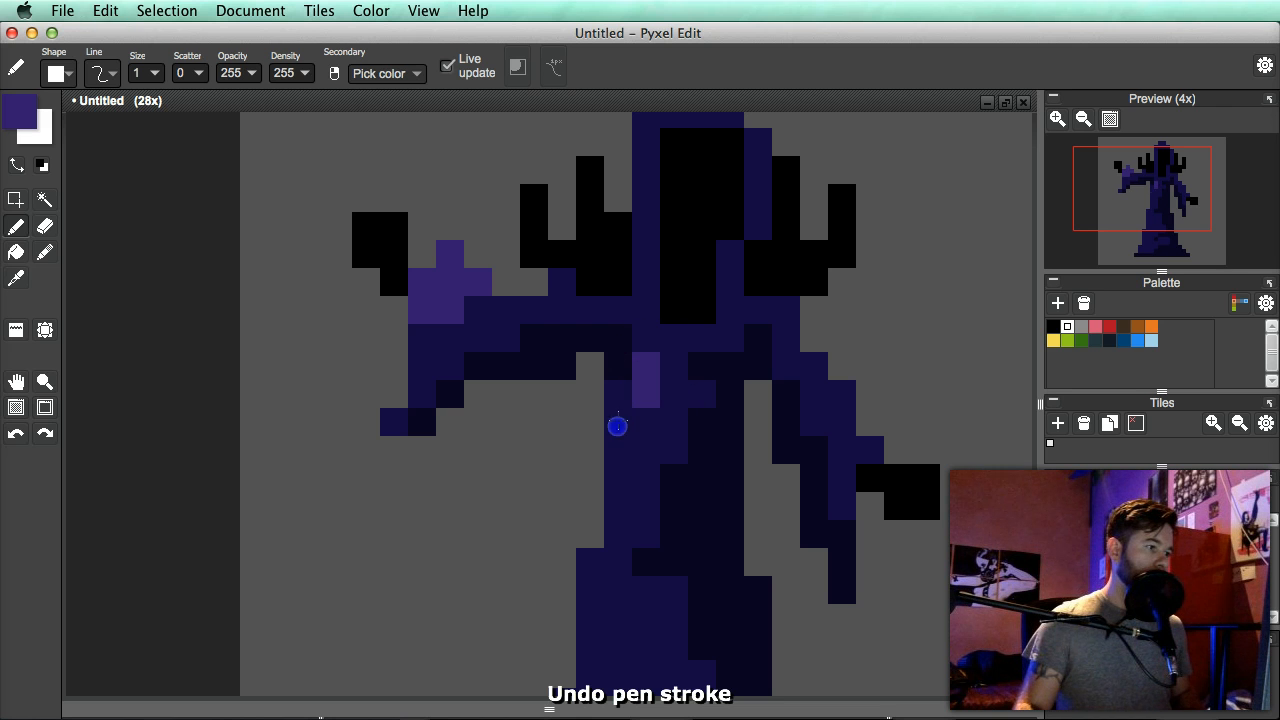
pyautogui.moveTo(616, 450); pyautogui.dragTo(614, 485)
pyautogui.moveTo(603, 519)
pyautogui.mouseDown()
pyautogui.moveTo(643, 377)
pyautogui.moveTo(656, 414)
pyautogui.mouseUp()
pyautogui.moveTo(636, 461); pyautogui.dragTo(633, 532)
pyautogui.moveTo(643, 506)
pyautogui.mouseDown()
pyautogui.moveTo(688, 370)
pyautogui.moveTo(702, 388)
pyautogui.moveTo(666, 432)
pyautogui.mouseUp()
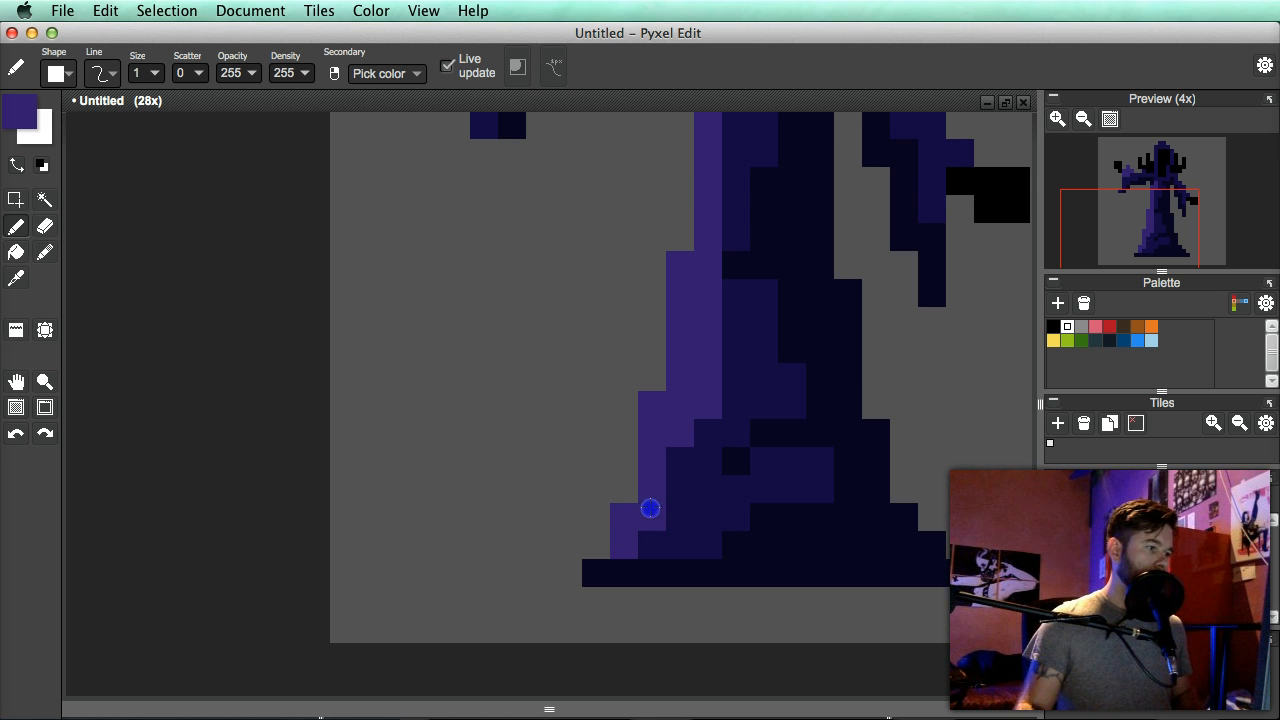
pyautogui.scroll(-3, 680, 464)
pyautogui.moveTo(734, 440); pyautogui.dragTo(722, 554)
# - Paint purple highlights along the outer edge of the lowered right sleeve, from the shoulder to the black hand
pyautogui.scroll(2, 723, 550)
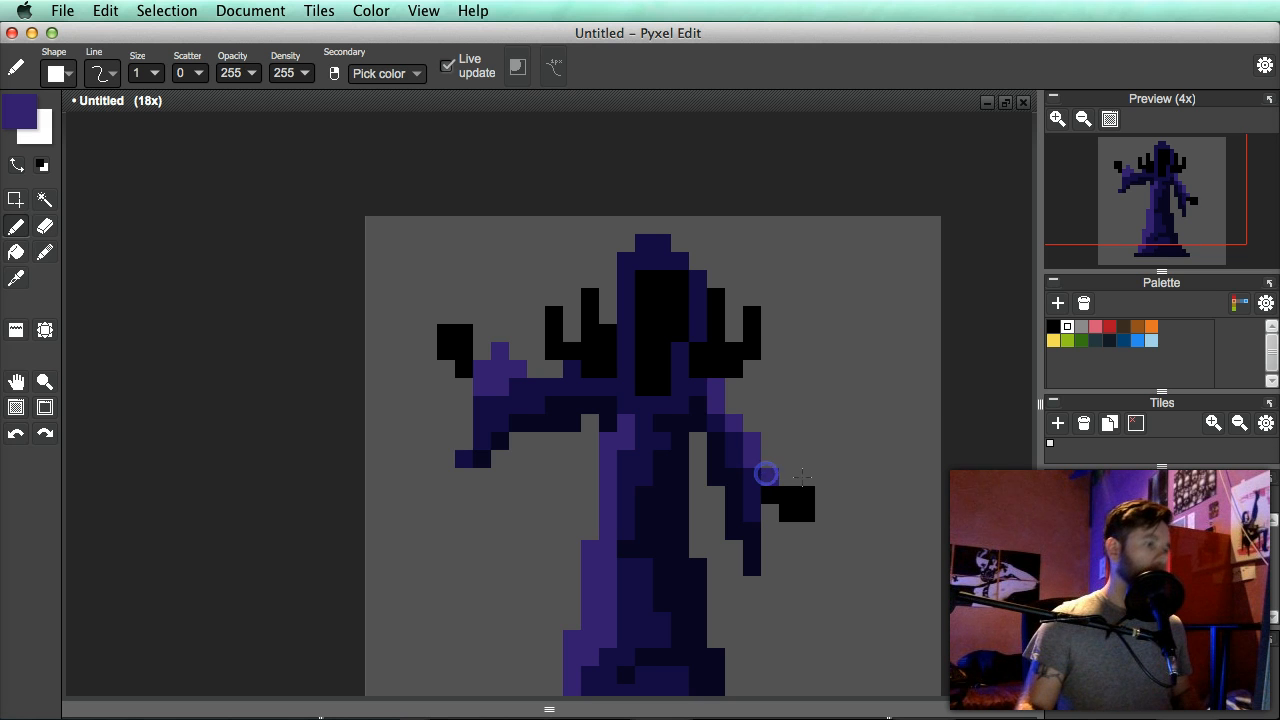
pyautogui.scroll(-3, 790, 468)
pyautogui.scroll(3, 780, 466)
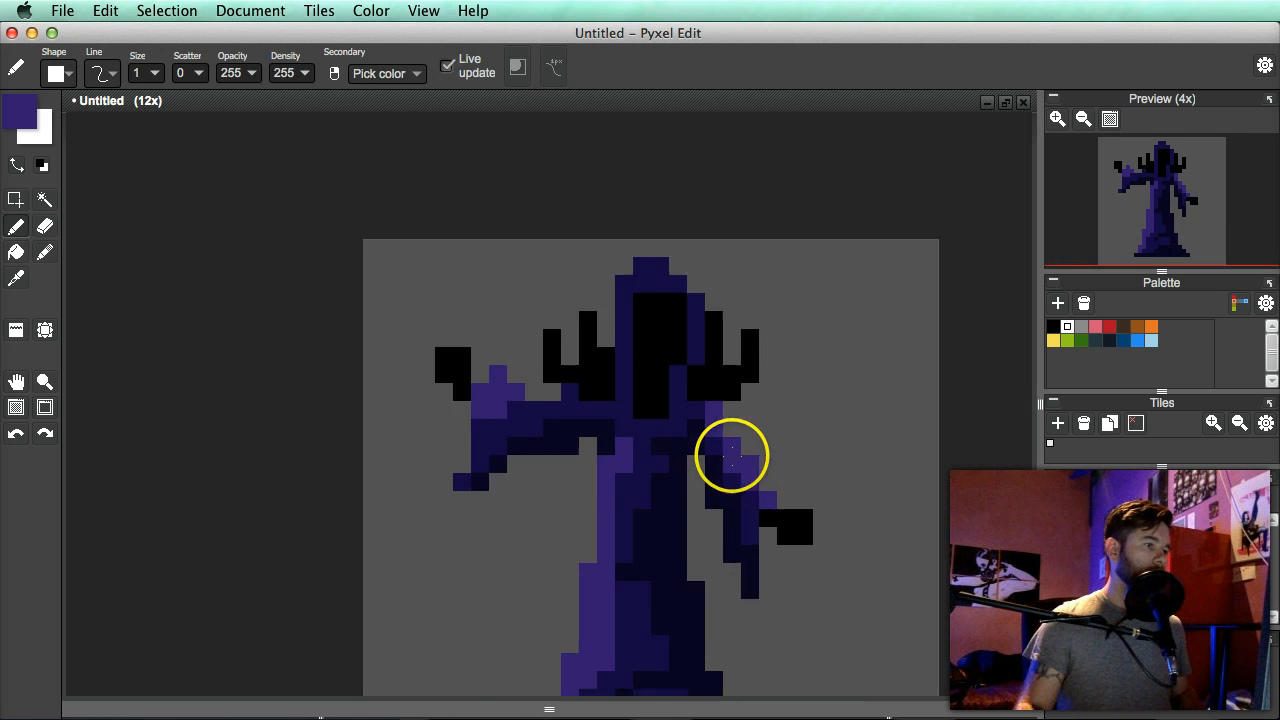
pyautogui.scroll(-1, 732, 455)
pyautogui.moveTo(732, 455); pyautogui.dragTo(726, 471)
# - Paint purple highlights on the hood's tip and left edge and in the gap beside the inner left shoulder spike
pyautogui.scroll(1, 725, 471)
pyautogui.moveTo(581, 415); pyautogui.dragTo(594, 443)
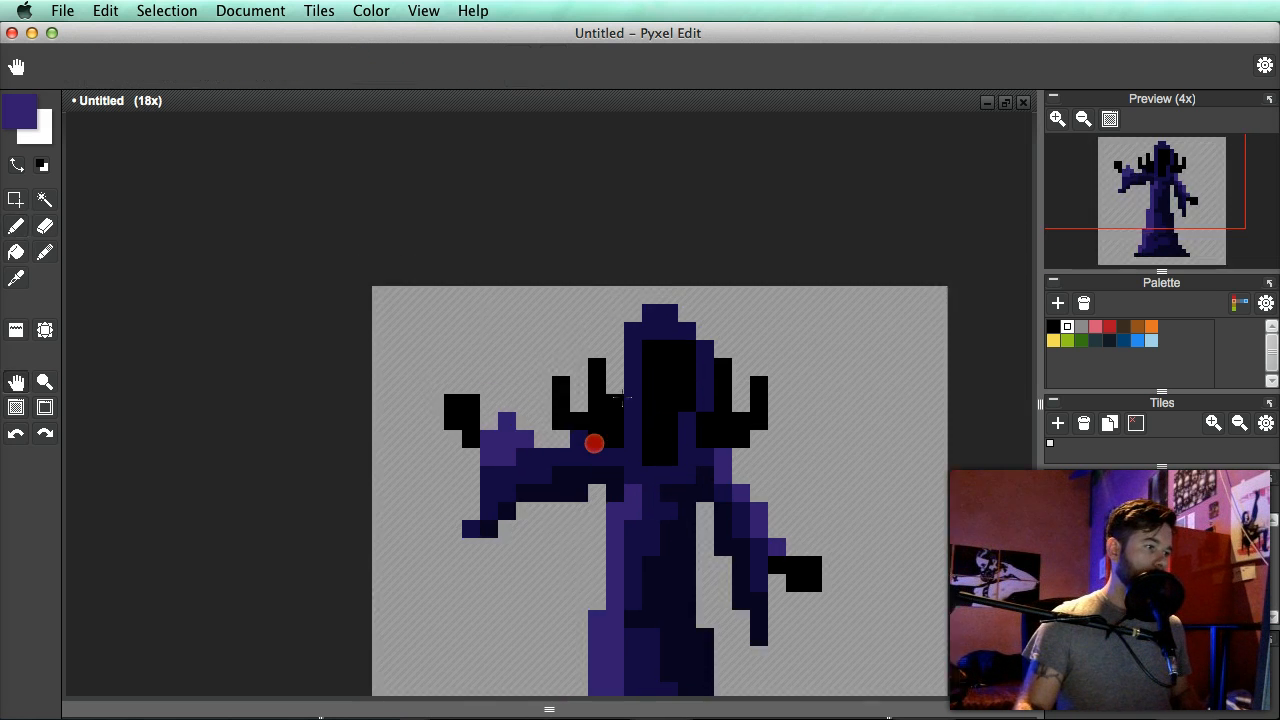
pyautogui.scroll(2, 624, 337)
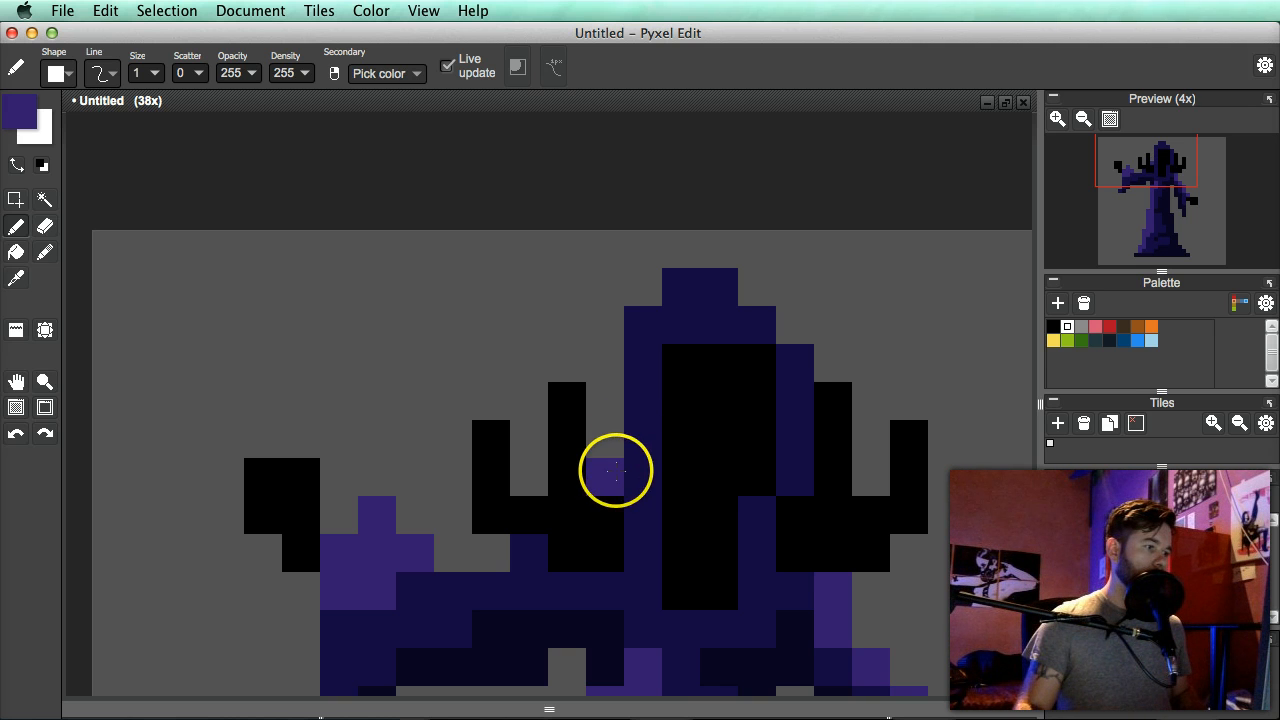
pyautogui.moveTo(671, 300); pyautogui.dragTo(624, 383)
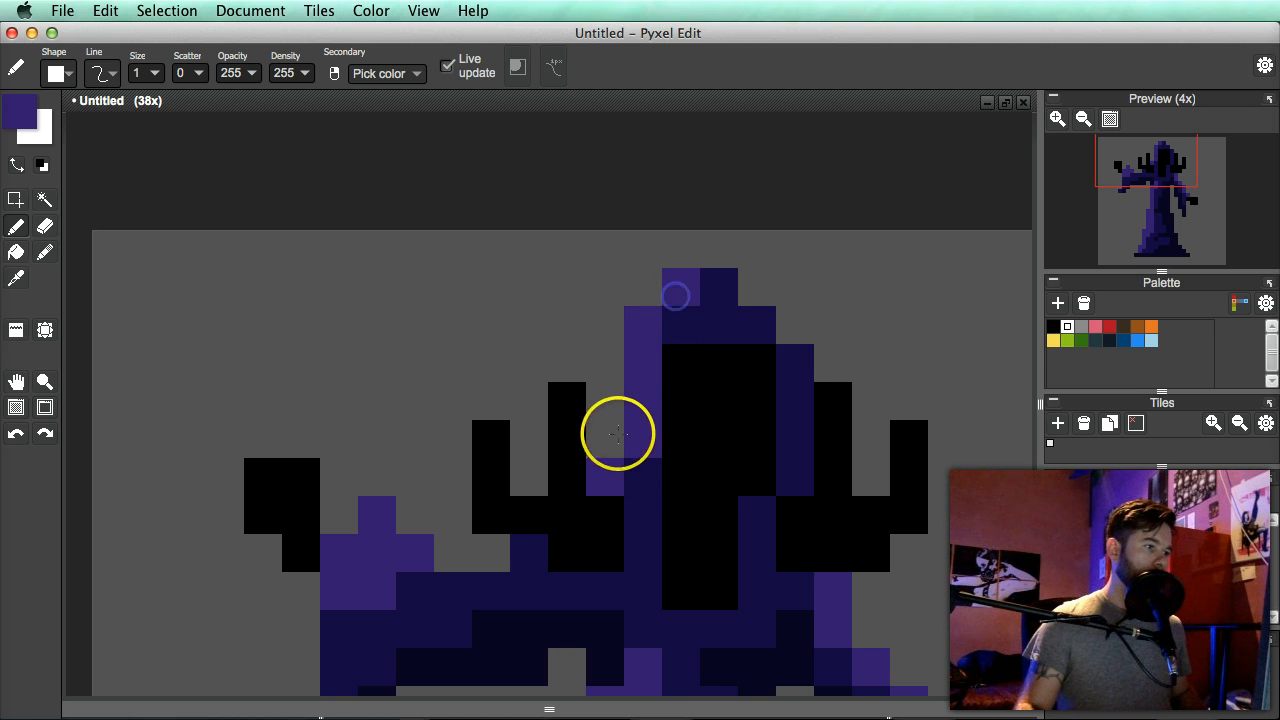
pyautogui.scroll(-5, 623, 439)
pyautogui.moveTo(700, 469); pyautogui.dragTo(703, 458)
pyautogui.scroll(4, 702, 458)
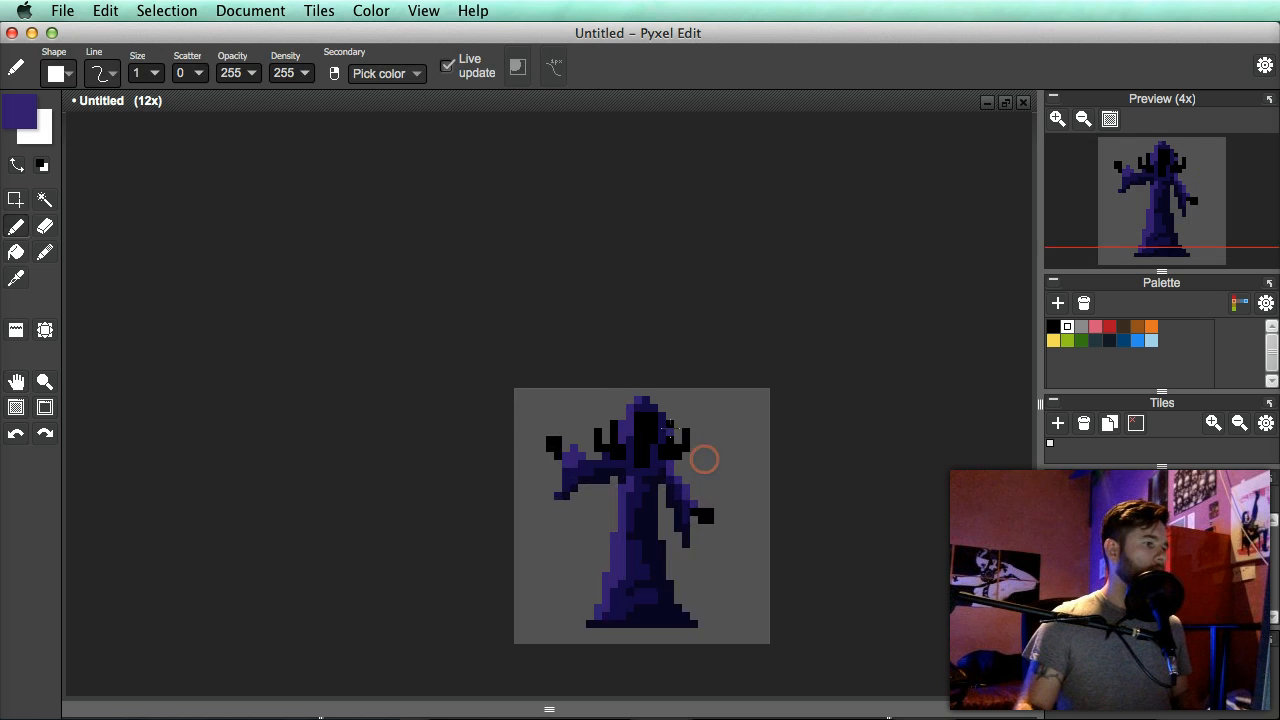
# - Sample the robe's blue and repaint the hood's inner left edge with it, leaving purple at the gap beside the spike
pyautogui.press('alt')
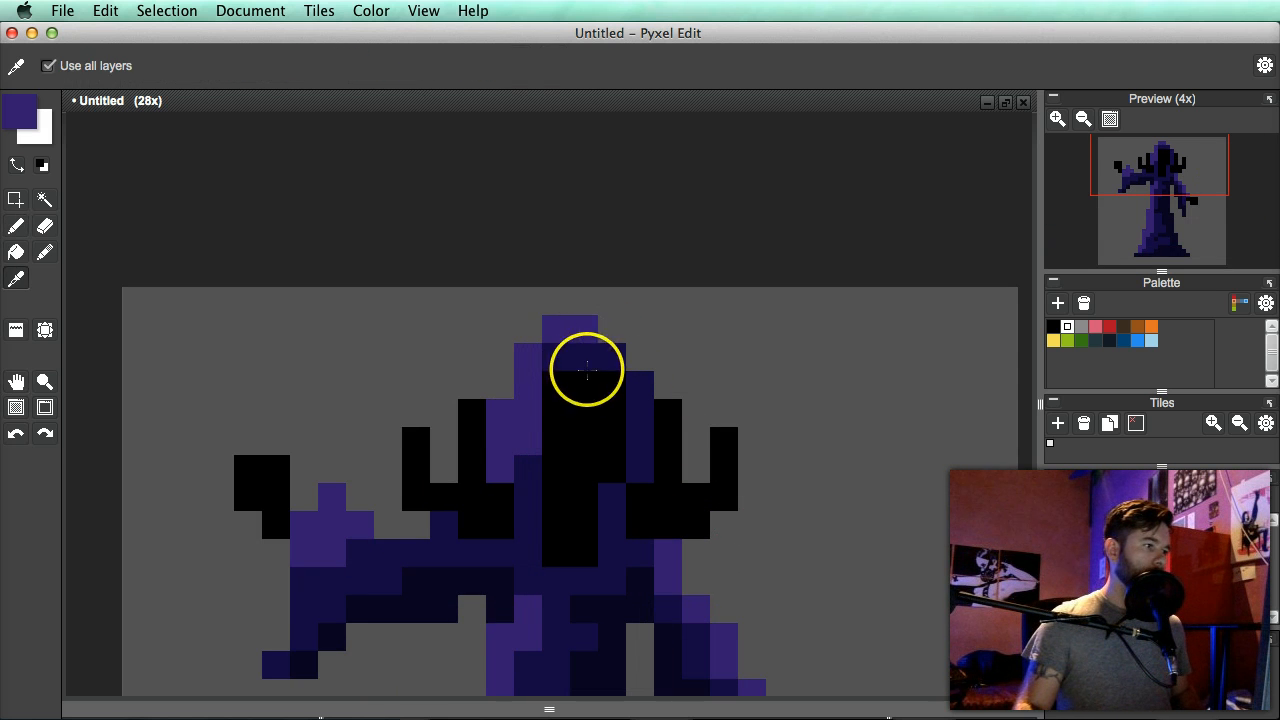
pyautogui.scroll(-4, 628, 378)
pyautogui.scroll(4, 627, 379)
pyautogui.keyDown('alt'); pyautogui.click(574, 350); pyautogui.keyUp('alt')
pyautogui.moveTo(537, 412); pyautogui.dragTo(539, 376)
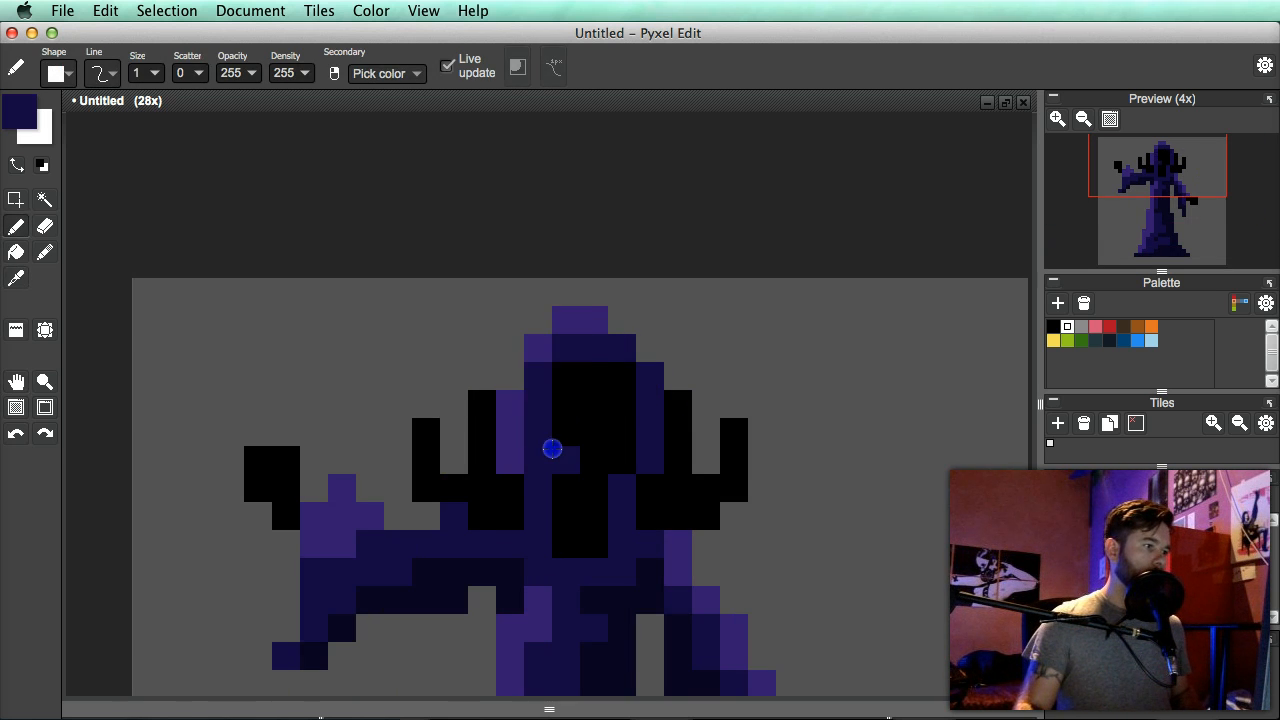
pyautogui.scroll(-4, 552, 448)
pyautogui.scroll(3, 560, 400)
# - Try a sampled purple pixel above the highlight between the left spike and the hood, and undo it
pyautogui.keyDown('alt'); pyautogui.click(548, 392); pyautogui.keyUp('alt')
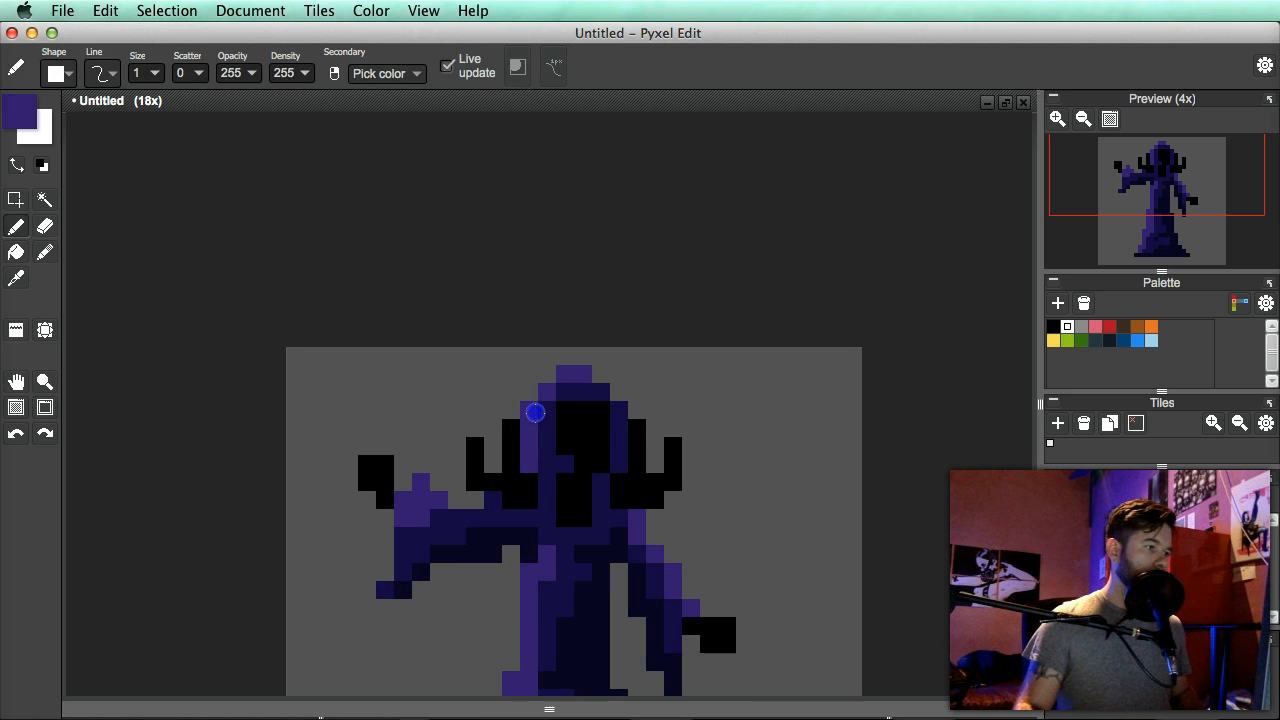
pyautogui.scroll(-4, 580, 450)
pyautogui.scroll(3, 640, 470)
pyautogui.hotkey('ctrl', 'z')
# - Sample black and paint out the stray blue pixel inside the hood's face opening
pyautogui.keyDown('alt'); pyautogui.click(604, 390); pyautogui.keyUp('alt')
pyautogui.click(597, 412)
pyautogui.scroll(-3, 677, 457)
pyautogui.scroll(4, 690, 440)
pyautogui.scroll(2, 573, 416)
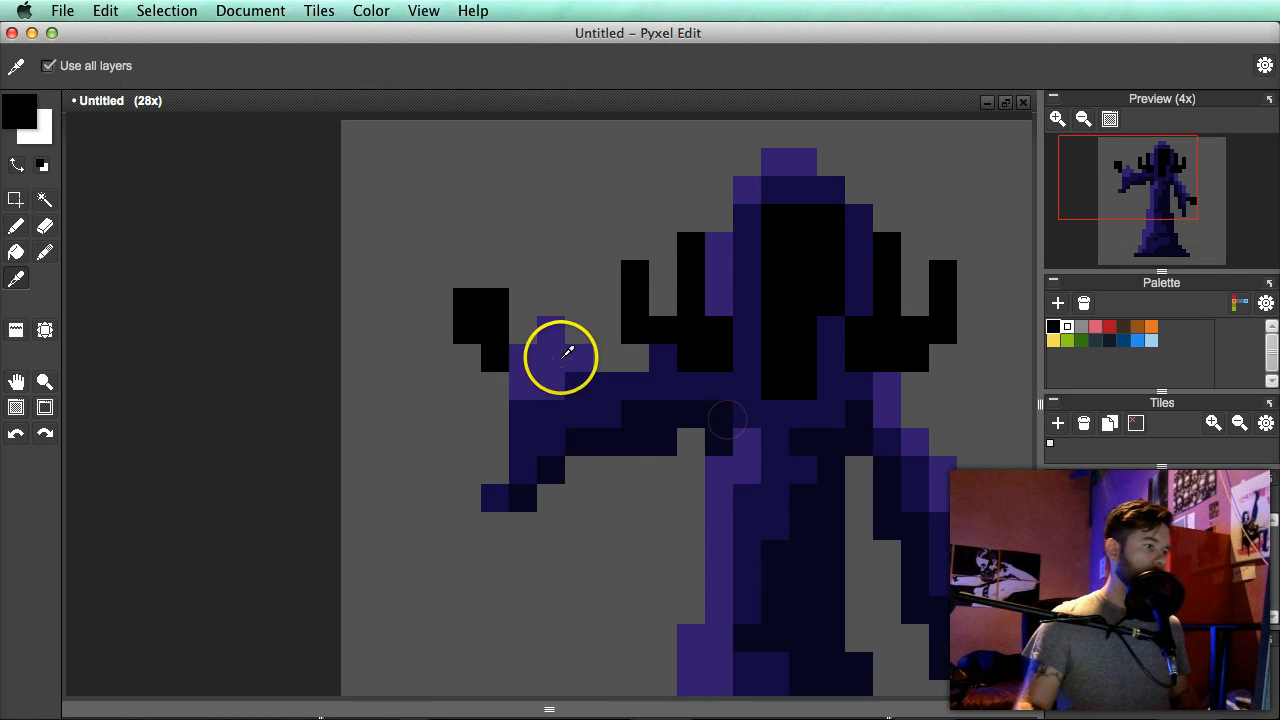
# - Sample the purple and extend the highlight along the upper edge of the raised left sleeve toward the shoulder
pyautogui.keyDown('alt'); pyautogui.click(560, 358); pyautogui.keyUp('alt')
pyautogui.scroll(-5, 740, 428)
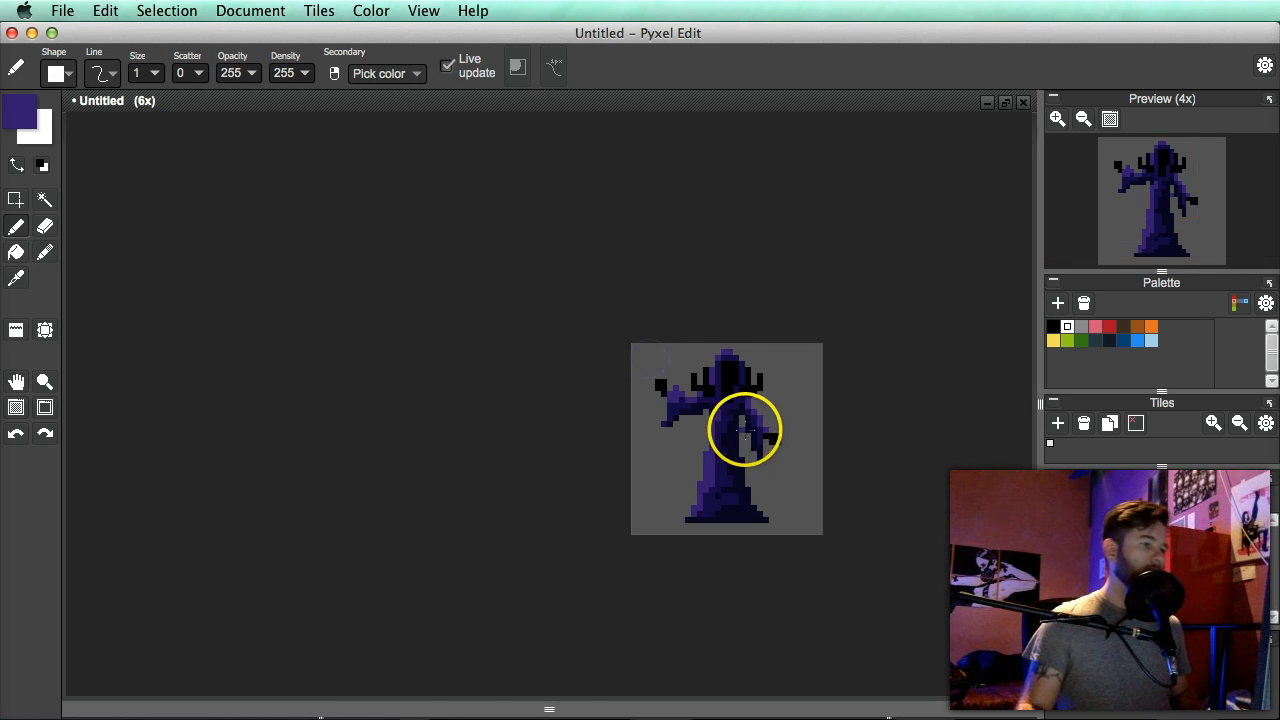
pyautogui.scroll(5, 747, 432)
# - Erase the protruding purple pixels on top of the raised left sleeve, beside the black hand
pyautogui.press('e')
pyautogui.click(608, 362)
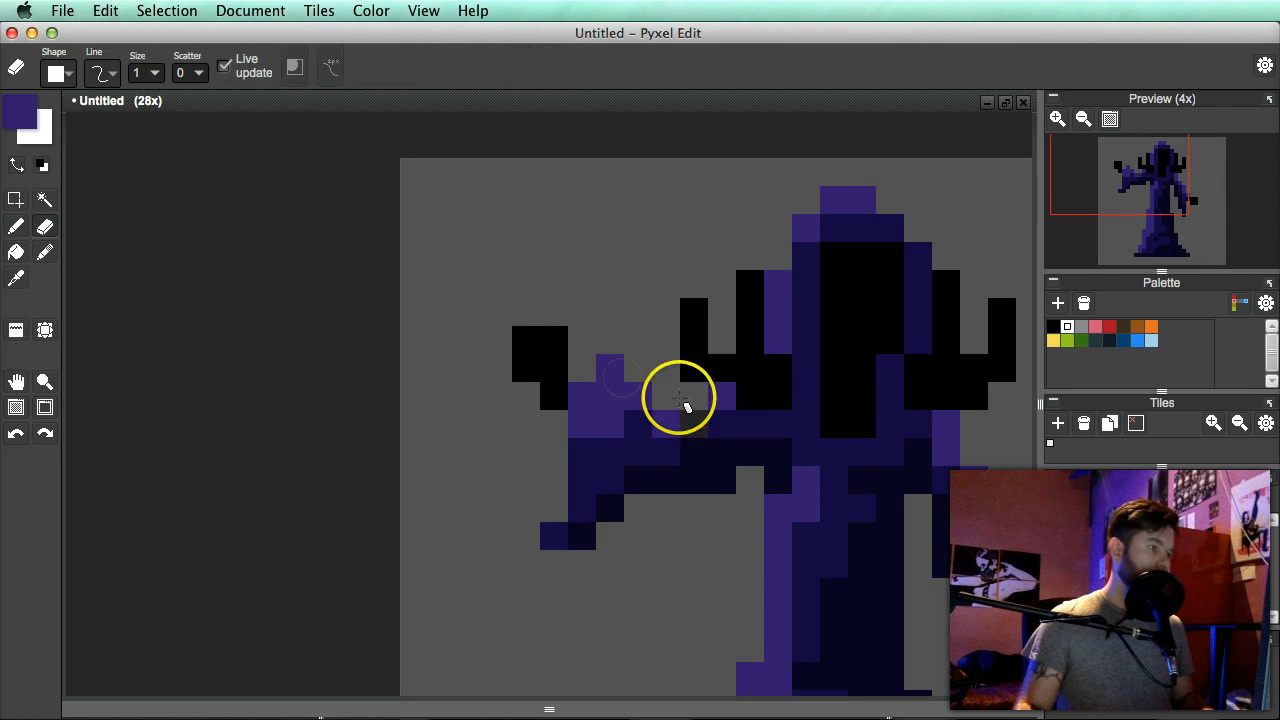
pyautogui.scroll(-5, 626, 388)
pyautogui.scroll(3, 636, 380)
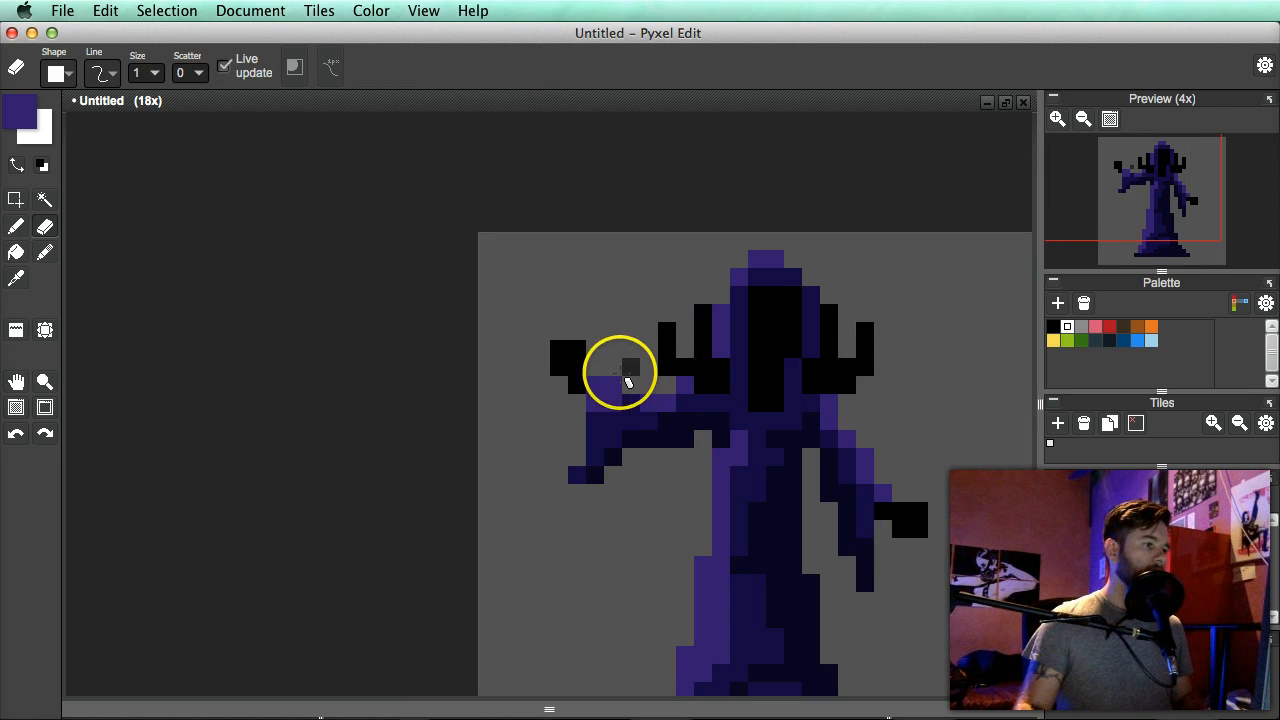
pyautogui.scroll(-3, 649, 402)
pyautogui.moveTo(771, 450); pyautogui.dragTo(763, 470)
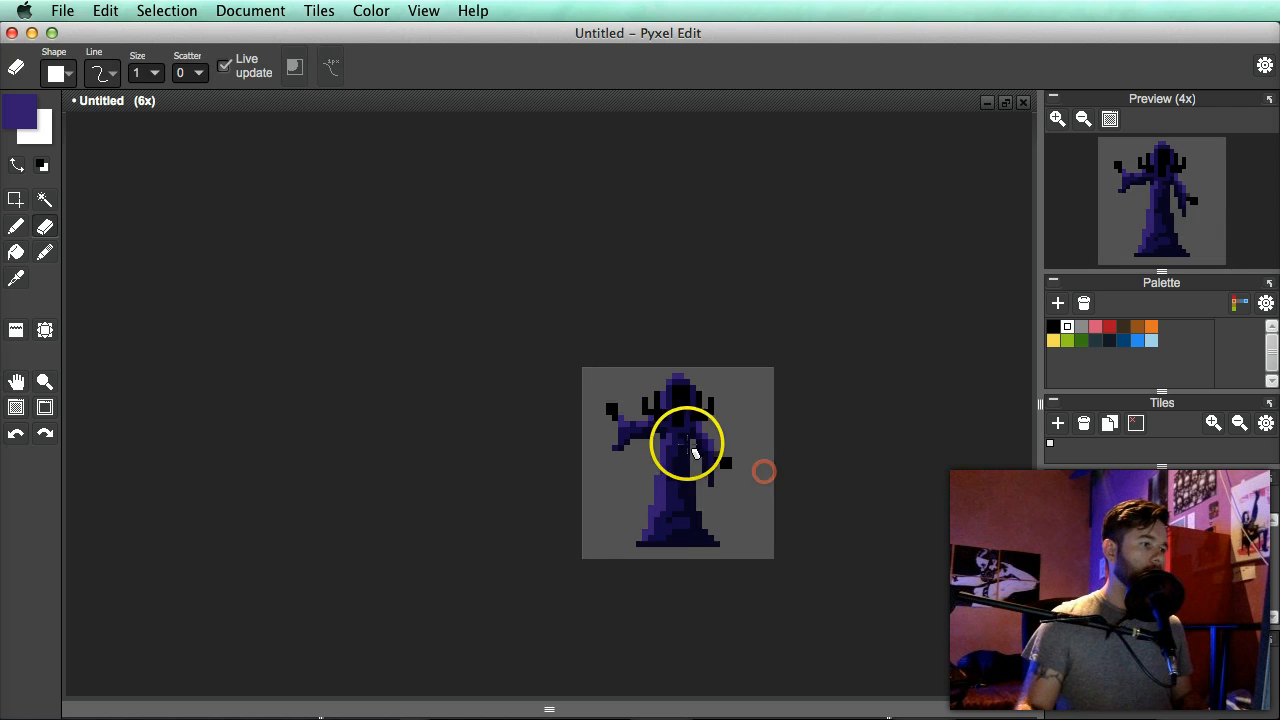
# - Sample the robe's blue and paint over most of the purple on the raised left sleeve
pyautogui.scroll(2, 685, 442)
pyautogui.scroll(3, 690, 452)
pyautogui.press('b')
pyautogui.rightClick(669, 378)
pyautogui.moveTo(652, 366); pyautogui.dragTo(670, 350)
pyautogui.scroll(-3, 700, 375)
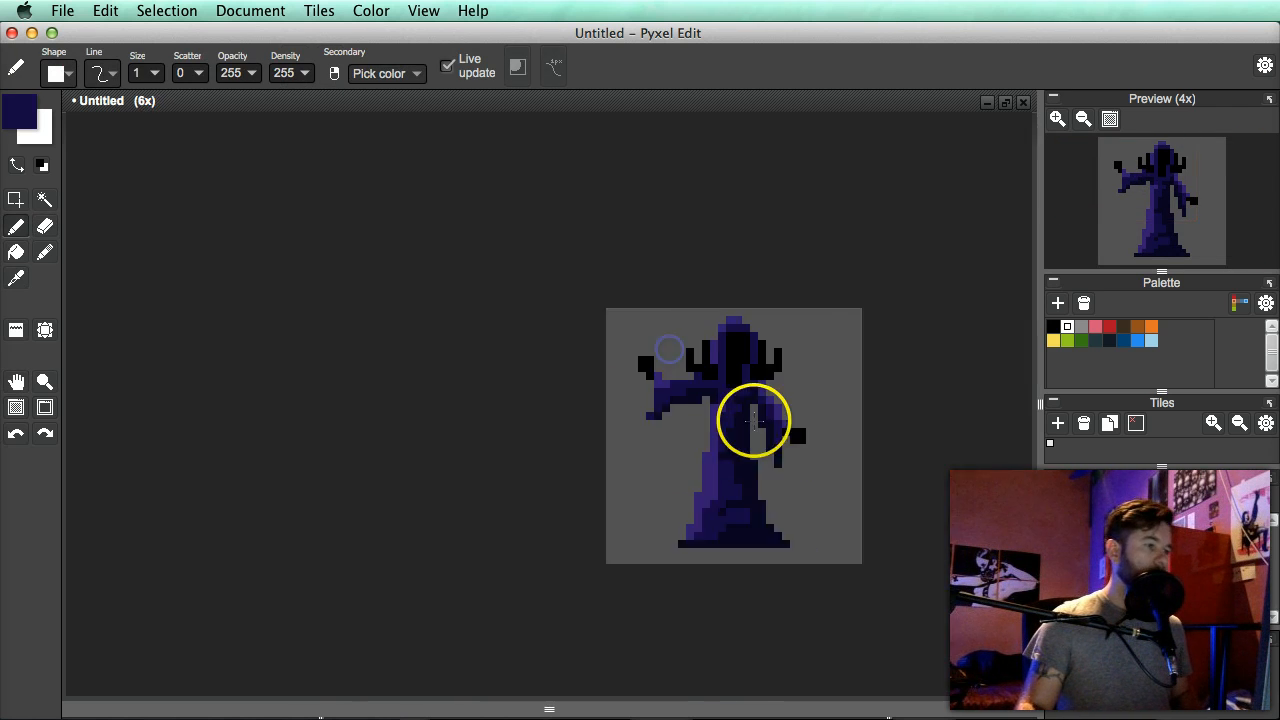
# - Sample the dark navy and shade the raised left sleeve toward the shoulder
pyautogui.scroll(2, 736, 410)
pyautogui.moveTo(725, 404); pyautogui.dragTo(734, 432)
pyautogui.rightClick(689, 402)
pyautogui.click(670, 384)
pyautogui.click(652, 351)
pyautogui.scroll(-4, 640, 370)
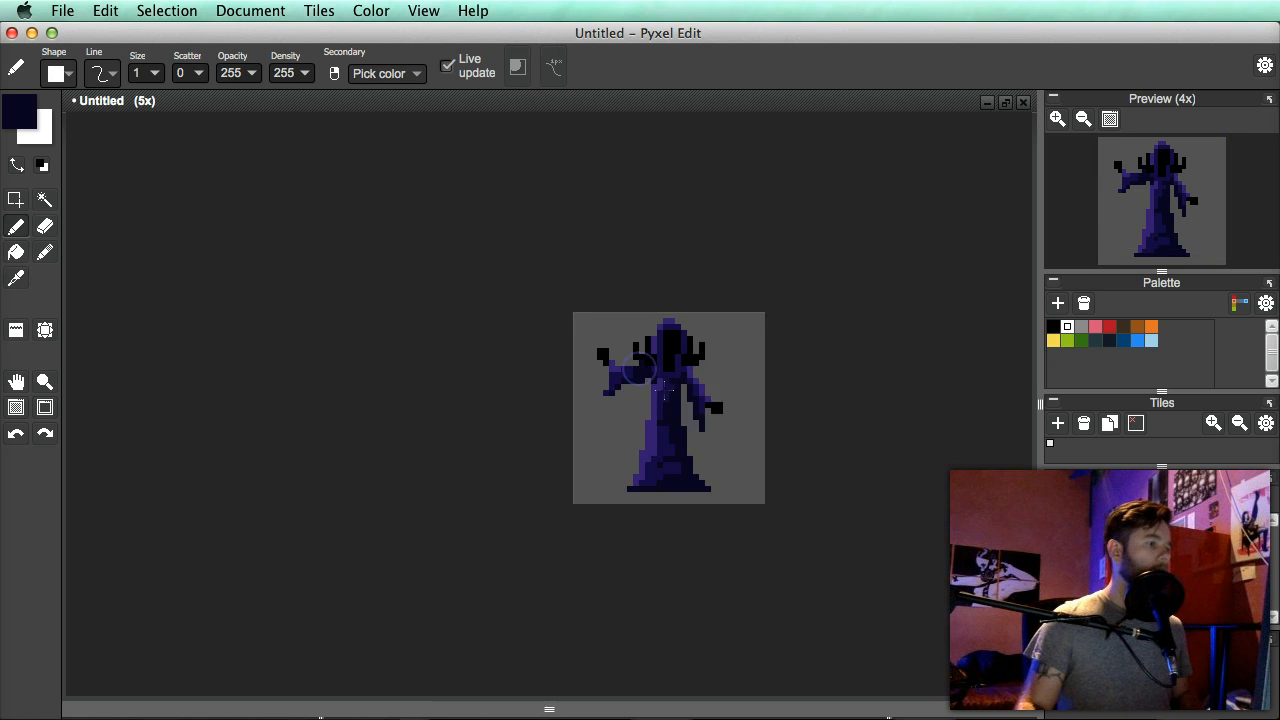
# - Add a dark navy pixel at the lower tip of the raised left sleeve
pyautogui.scroll(3, 645, 375)
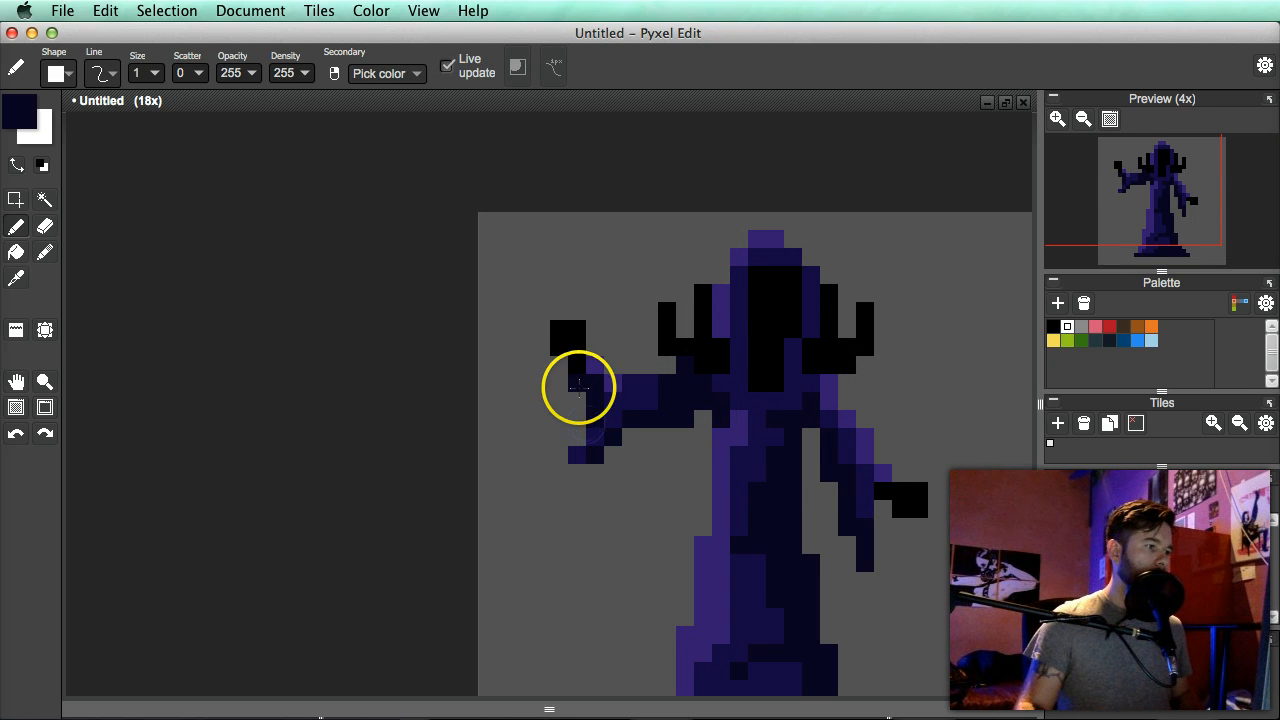
pyautogui.scroll(-3, 637, 403)
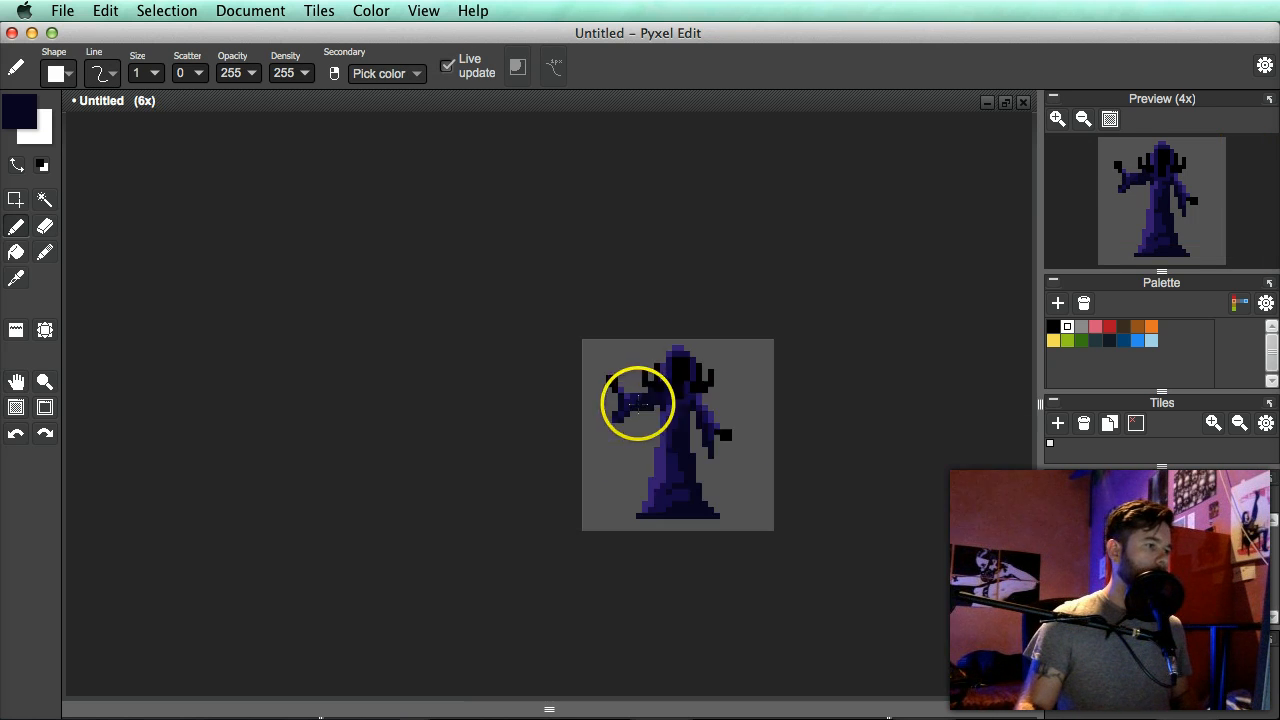
pyautogui.scroll(3, 712, 444)
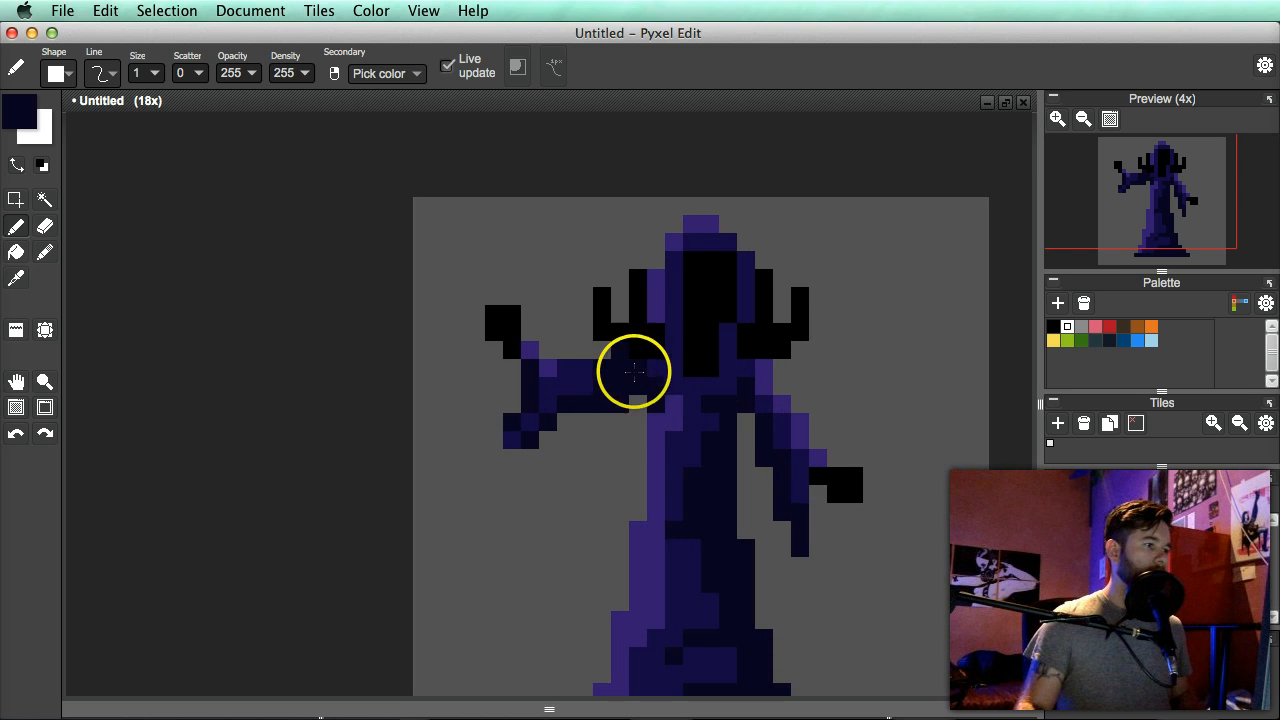
pyautogui.scroll(-3, 634, 372)
pyautogui.scroll(2, 700, 422)
pyautogui.scroll(1, 634, 437)
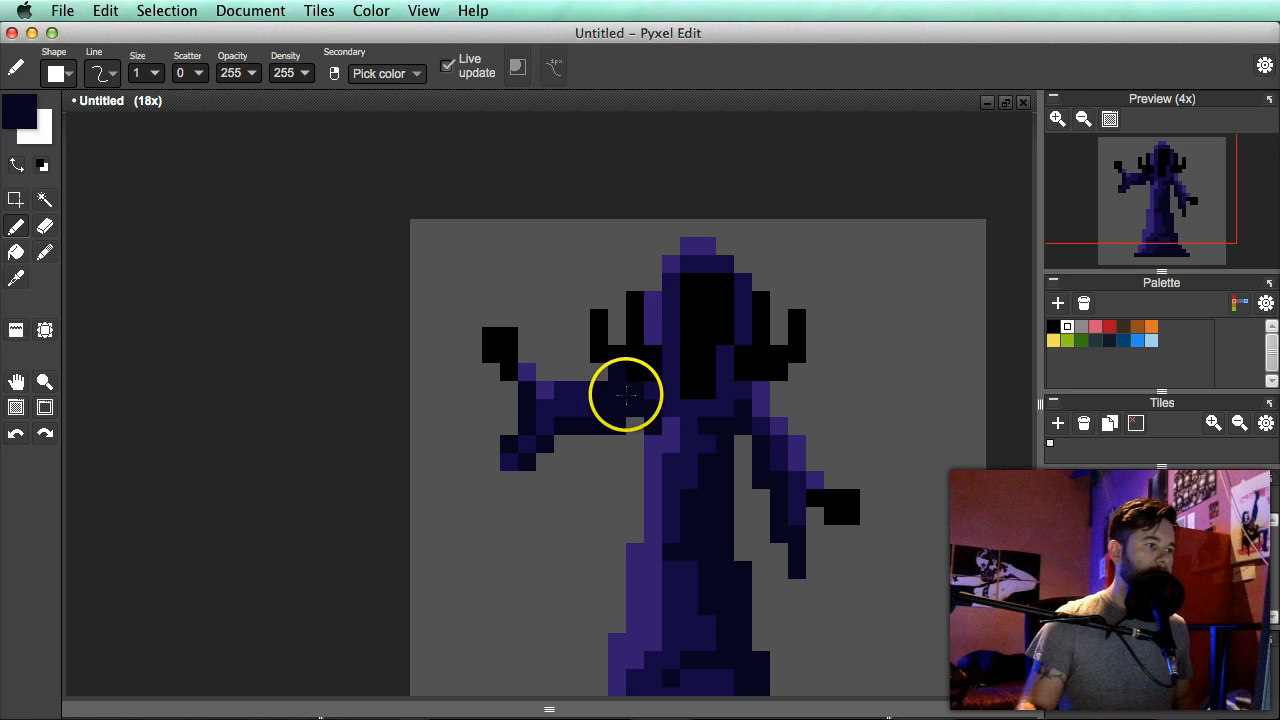
# - Shade the right shoulder and the left armpit with dark navy where the sleeves meet the torso
pyautogui.click(761, 410)
pyautogui.click(758, 420)
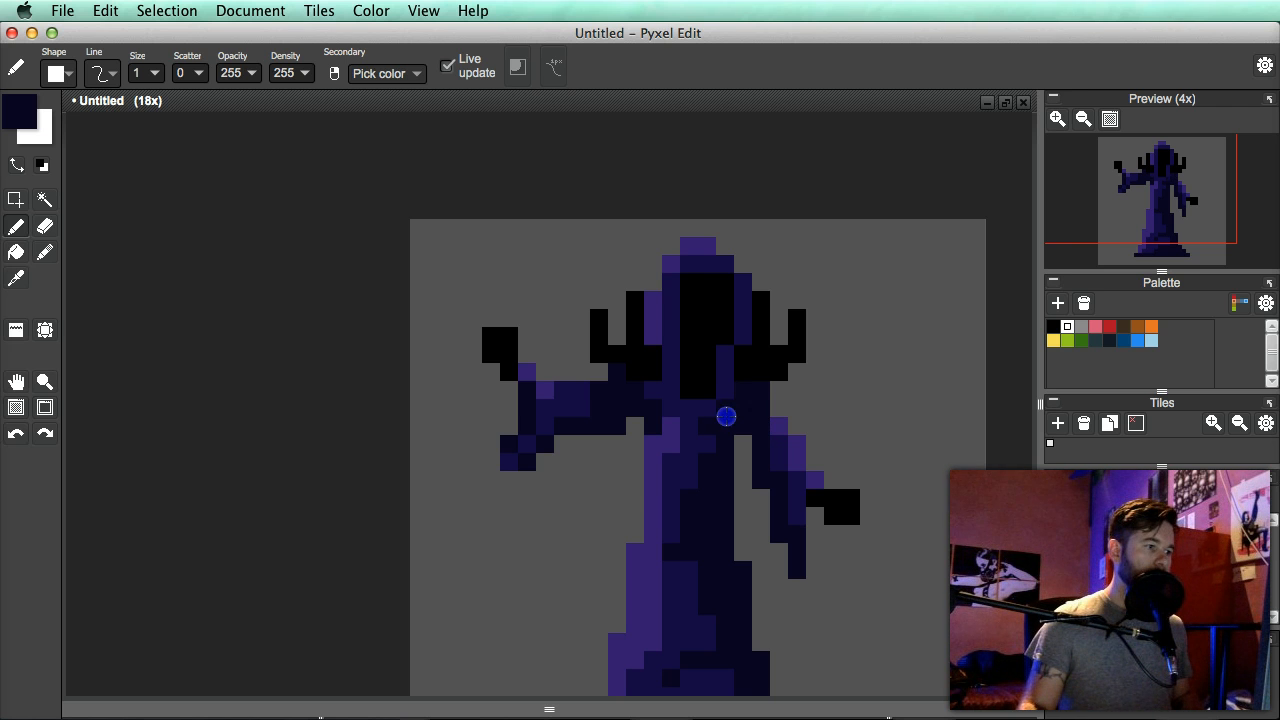
pyautogui.scroll(-4, 726, 416)
pyautogui.scroll(1, 766, 447)
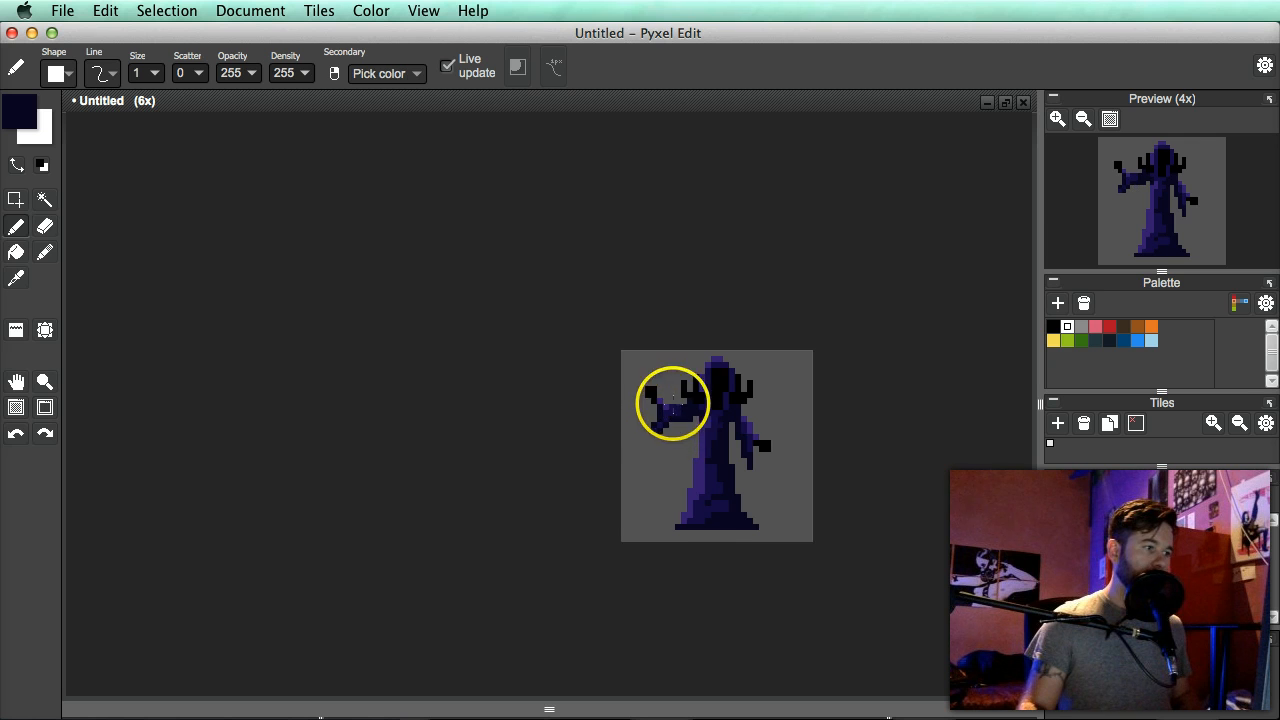
# - Select the raised left hand with its sleeve end and move it two pixels toward the body
pyautogui.scroll(6, 660, 413)
pyautogui.moveTo(657, 406); pyautogui.dragTo(670, 428)
pyautogui.press('s')
pyautogui.moveTo(600, 303); pyautogui.dragTo(706, 540)
pyautogui.moveTo(660, 457); pyautogui.dragTo(692, 451)
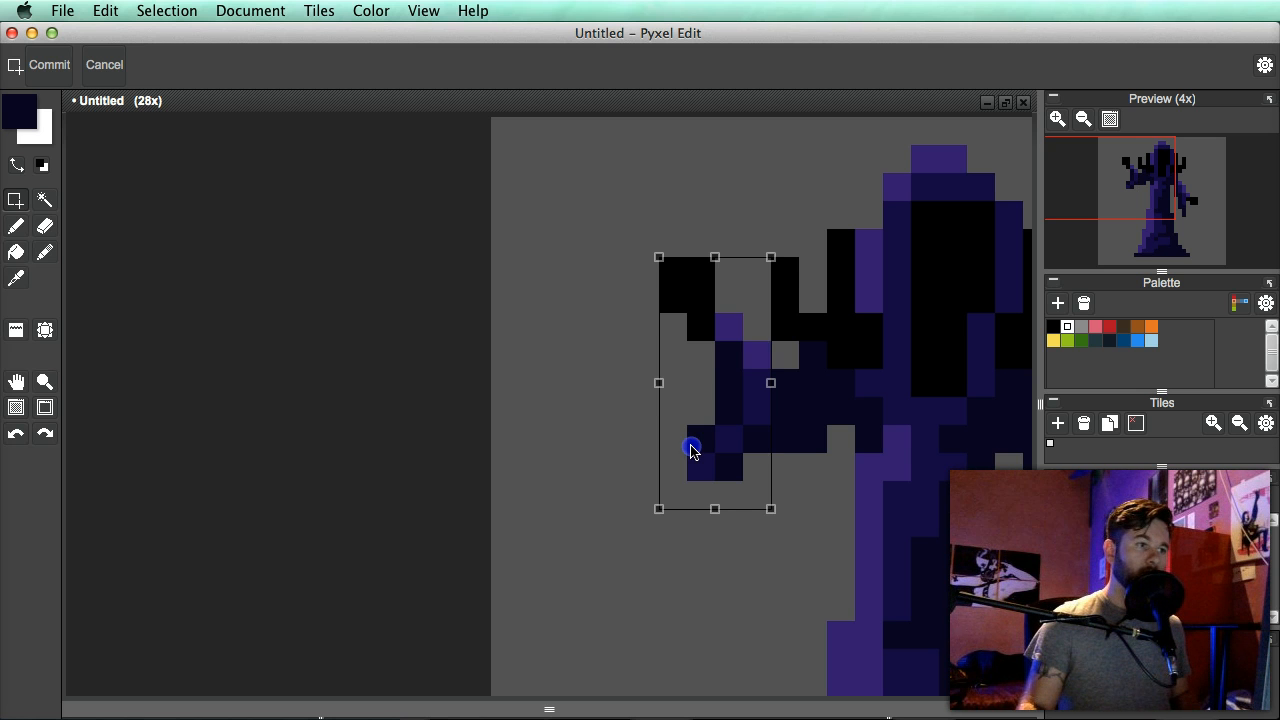
pyautogui.scroll(-6, 562, 453)
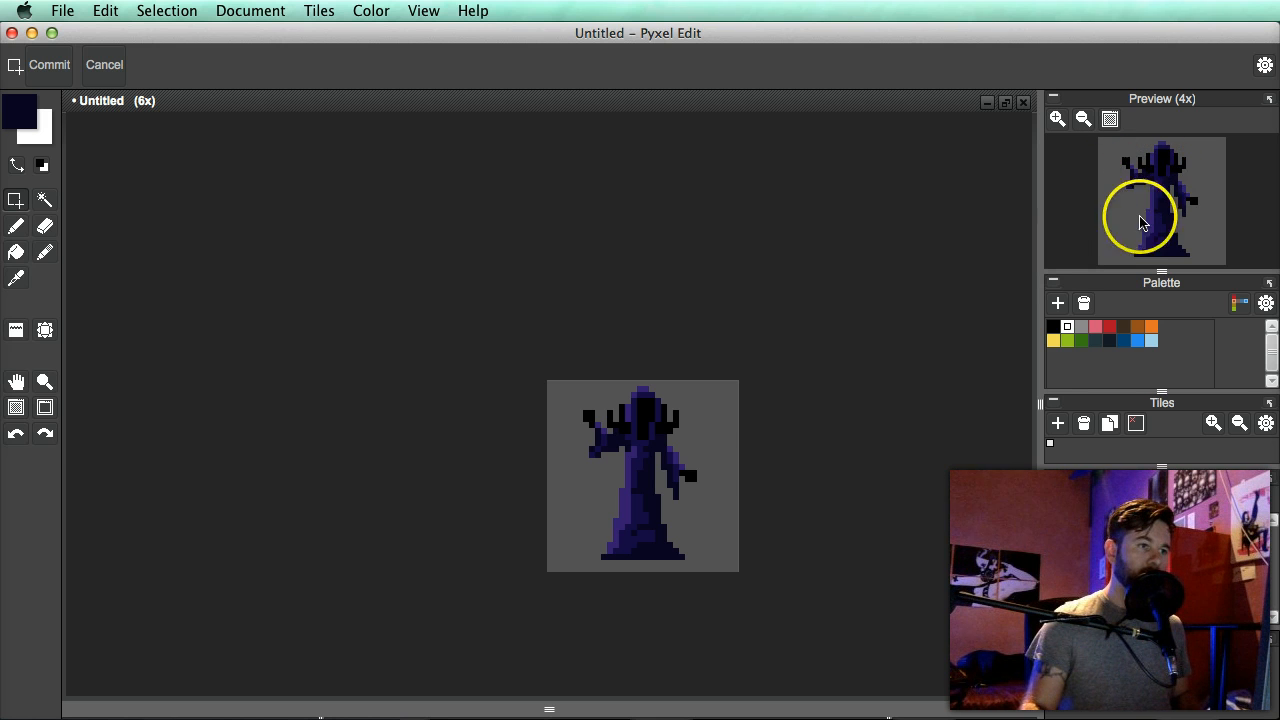
# - Commit the moved sleeve end and touch up its shading with the sampled dark navy
pyautogui.scroll(1, 754, 444)
pyautogui.scroll(5, 626, 458)
pyautogui.press('b')
pyautogui.scroll(1, 486, 449)
pyautogui.click(444, 474)
pyautogui.rightClick(483, 454)
pyautogui.scroll(-2, 483, 454)
pyautogui.scroll(1, 521, 453)
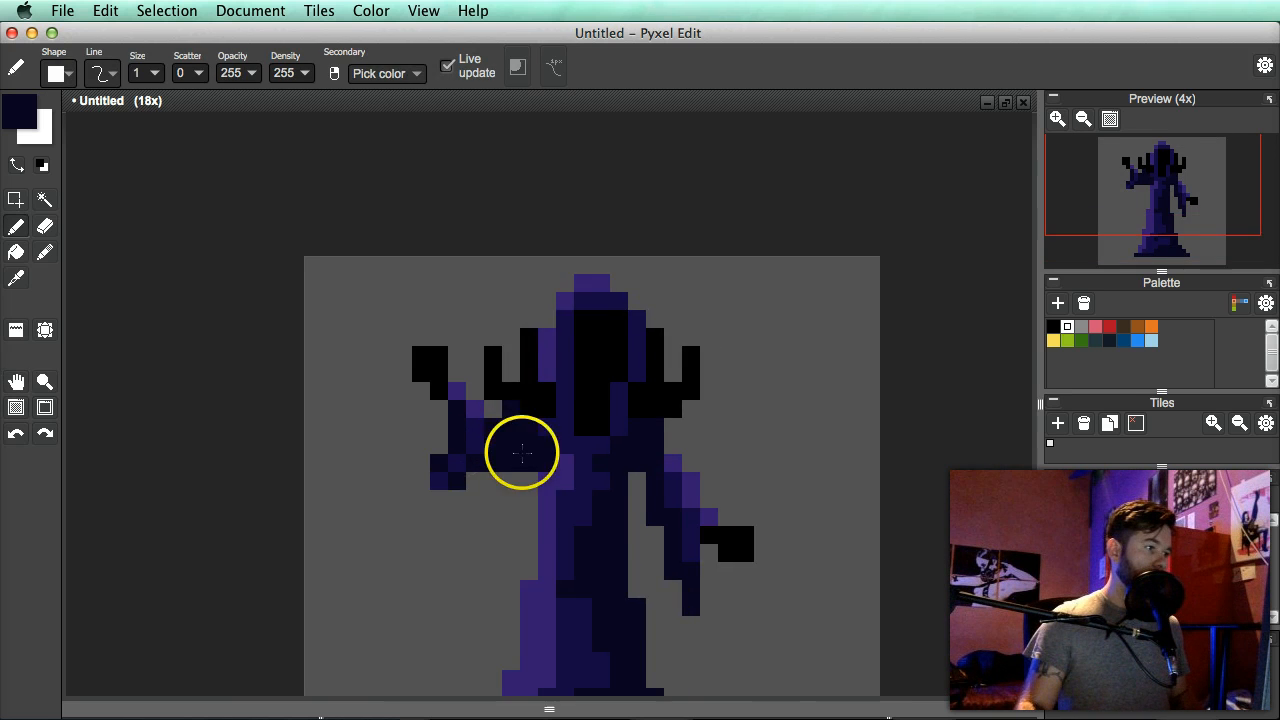
pyautogui.scroll(-1, 521, 451)
pyautogui.scroll(1, 540, 423)
# - Erase the top pixel of the purple column between the inner left spike and the hood
pyautogui.click(543, 377)
pyautogui.press('e')
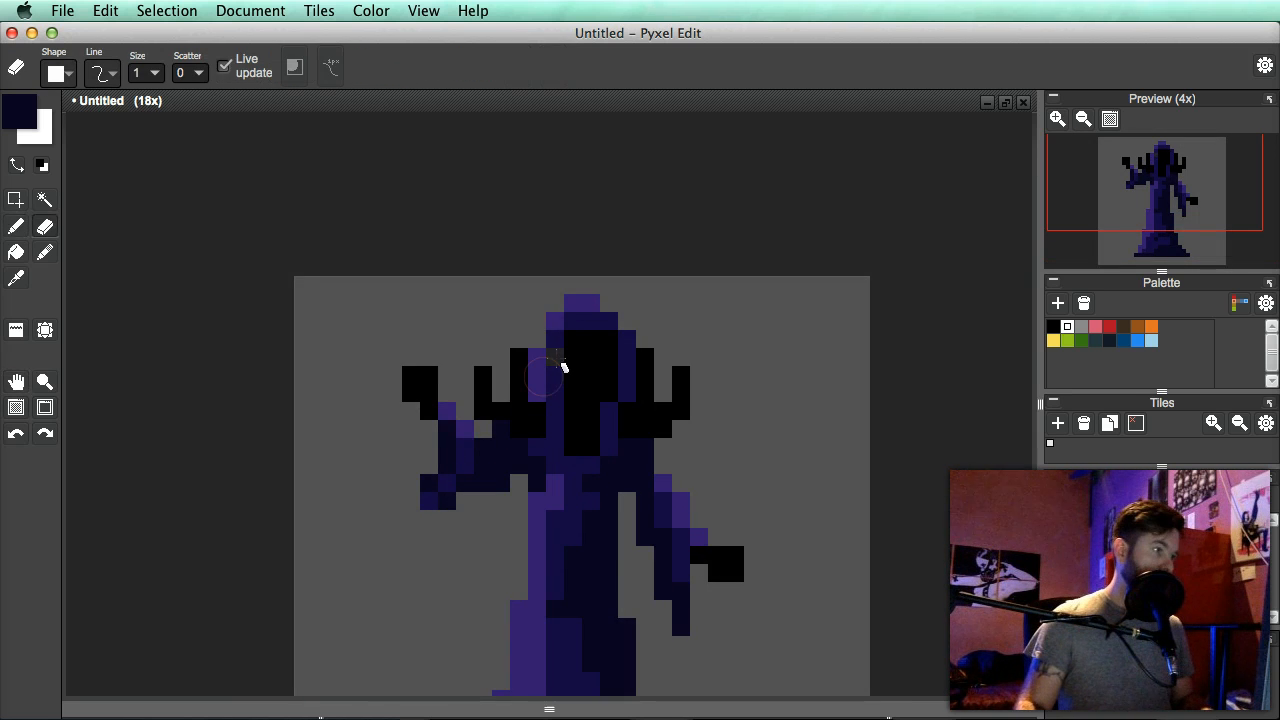
pyautogui.scroll(-2, 604, 402)
pyautogui.scroll(2, 597, 391)
pyautogui.middleClick(594, 388)
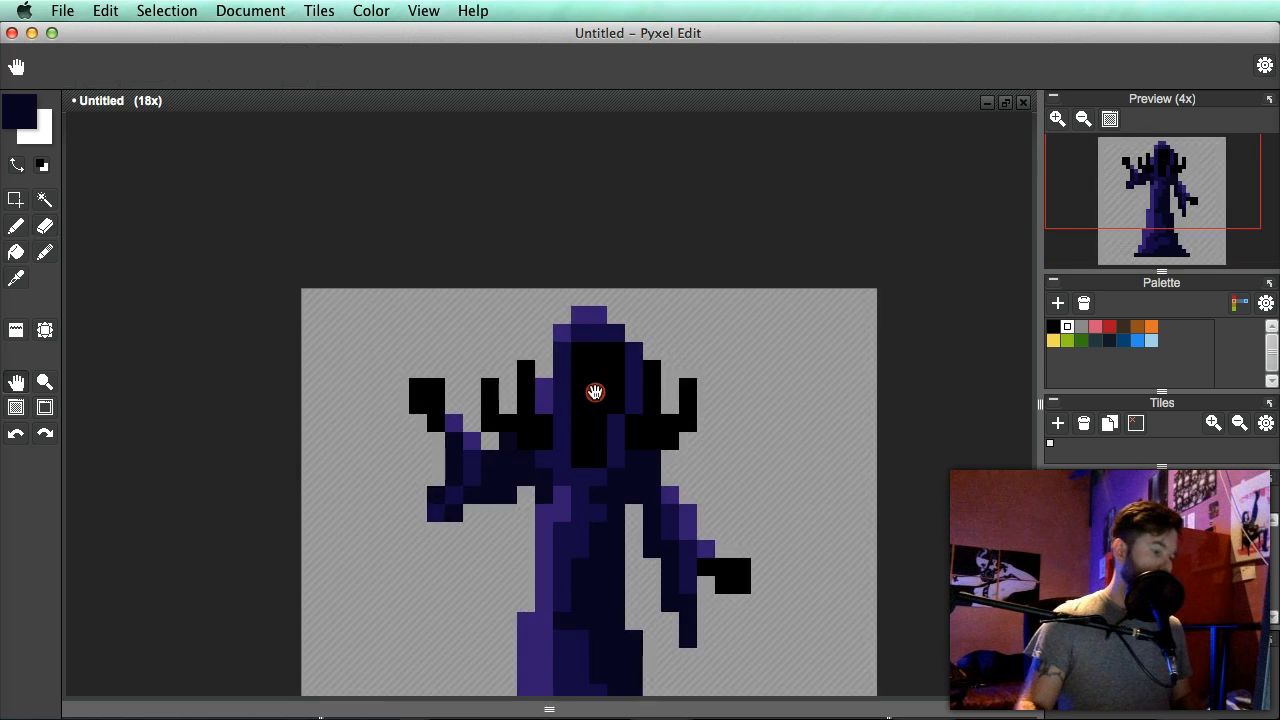
# - Set the foreground color to dark green, hex ff25630f
pyautogui.press('b')
pyautogui.press('i')
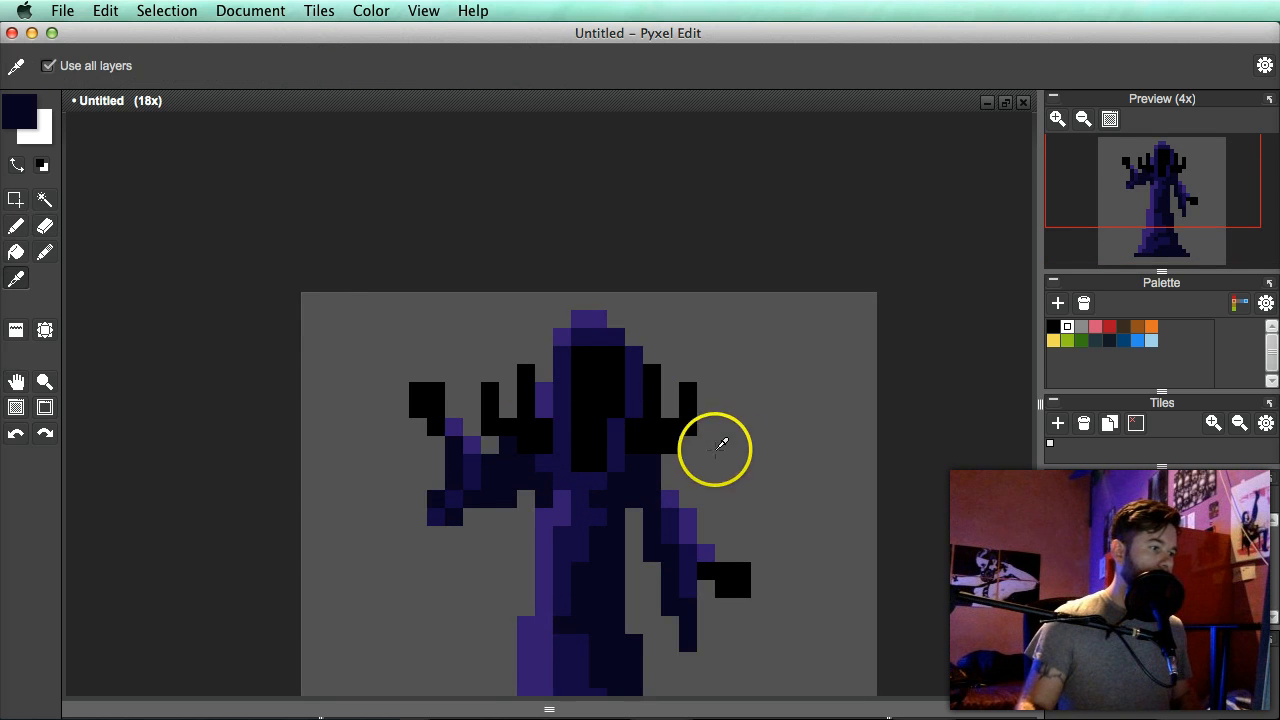
pyautogui.moveTo(615, 434); pyautogui.dragTo(670, 421)
pyautogui.click(588, 416)
pyautogui.press('h')
pyautogui.click(30, 112)
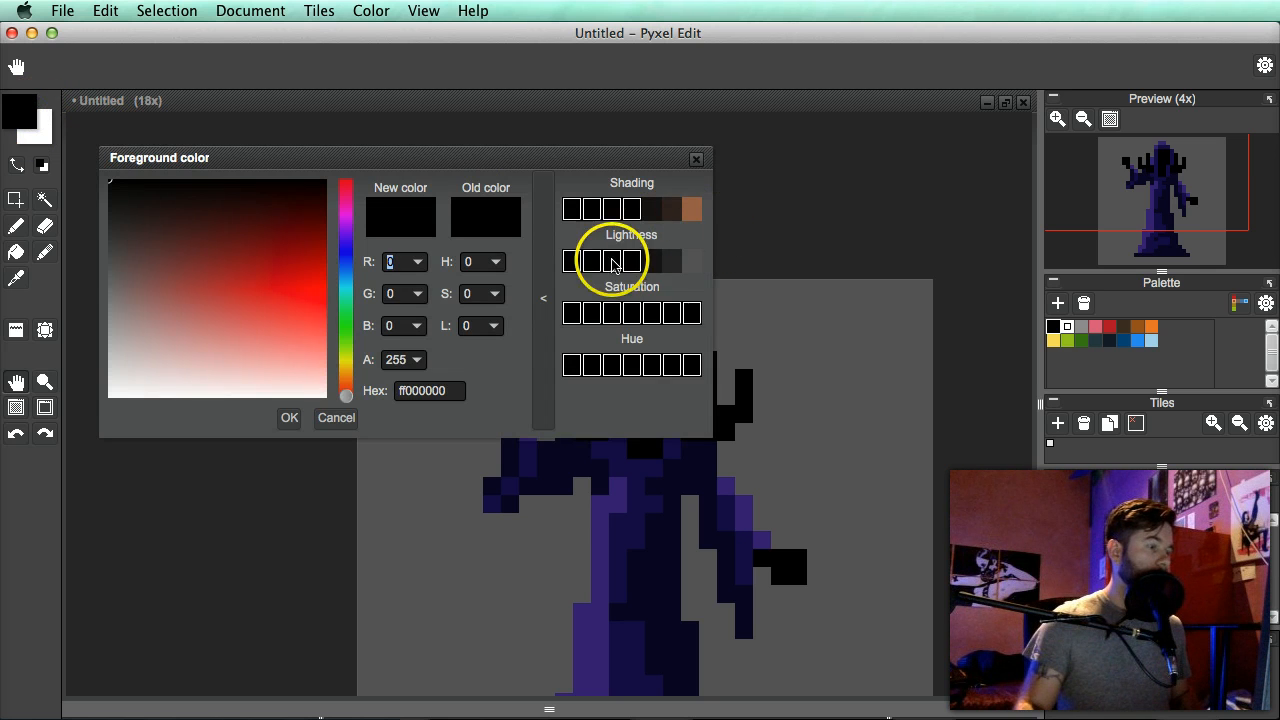
pyautogui.click(345, 334)
pyautogui.click(256, 236)
pyautogui.moveTo(256, 236)
pyautogui.mouseDown()
pyautogui.moveTo(220, 220)
pyautogui.moveTo(257, 243)
pyautogui.mouseUp()
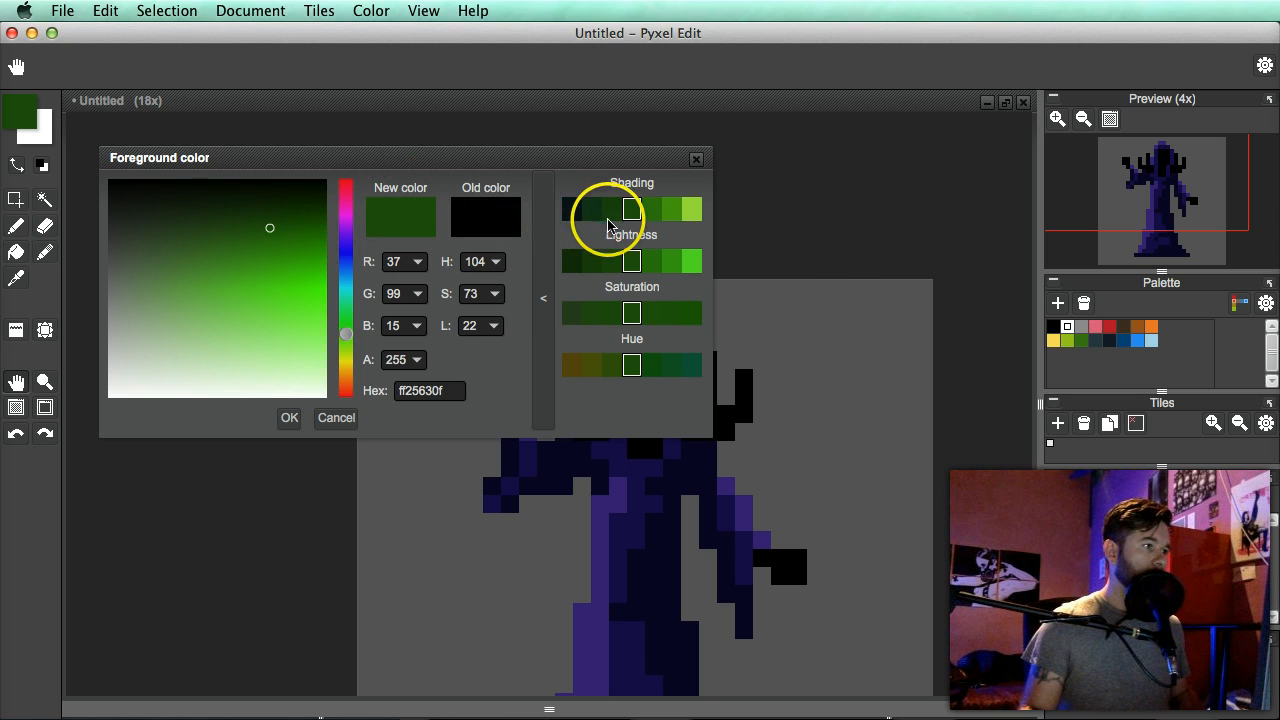
pyautogui.click(697, 159)
# - Paint a dark green pixel on the tip of the inner left shoulder spike
pyautogui.scroll(3, 626, 394)
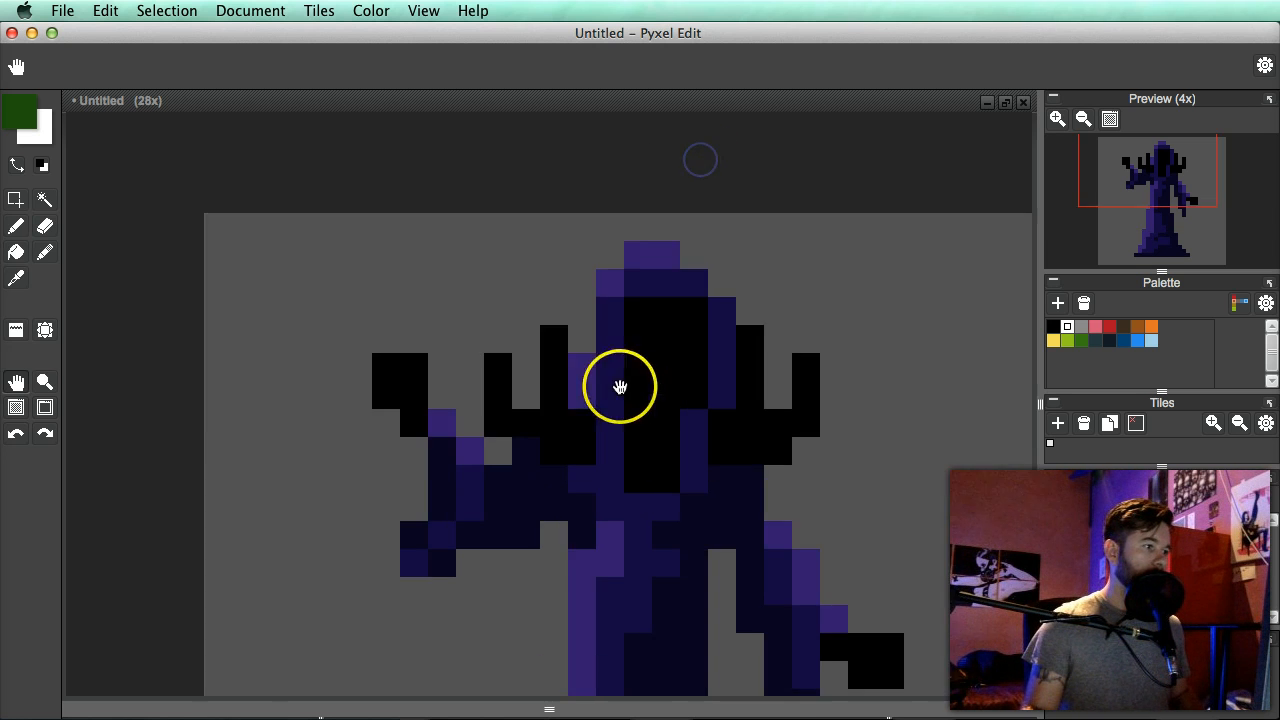
pyautogui.moveTo(565, 403); pyautogui.dragTo(572, 413)
pyautogui.press('i')
pyautogui.press('b')
pyautogui.click(563, 350)
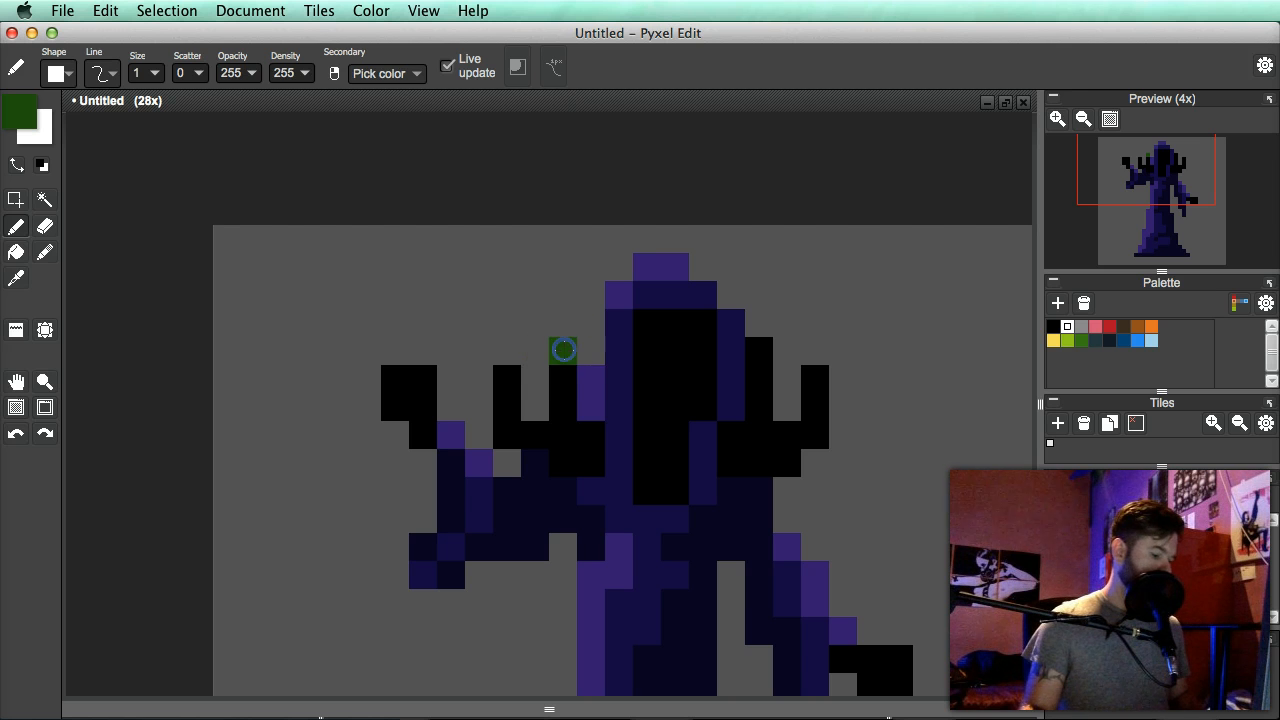
# - Fill the black spiked pieces on both shoulders with dark green
pyautogui.press('f')
pyautogui.click(566, 429)
pyautogui.click(763, 423)
# - Paint a dark green belt across the robe's waist, with a point hanging down at its middle
pyautogui.scroll(-4, 793, 436)
pyautogui.scroll(4, 729, 500)
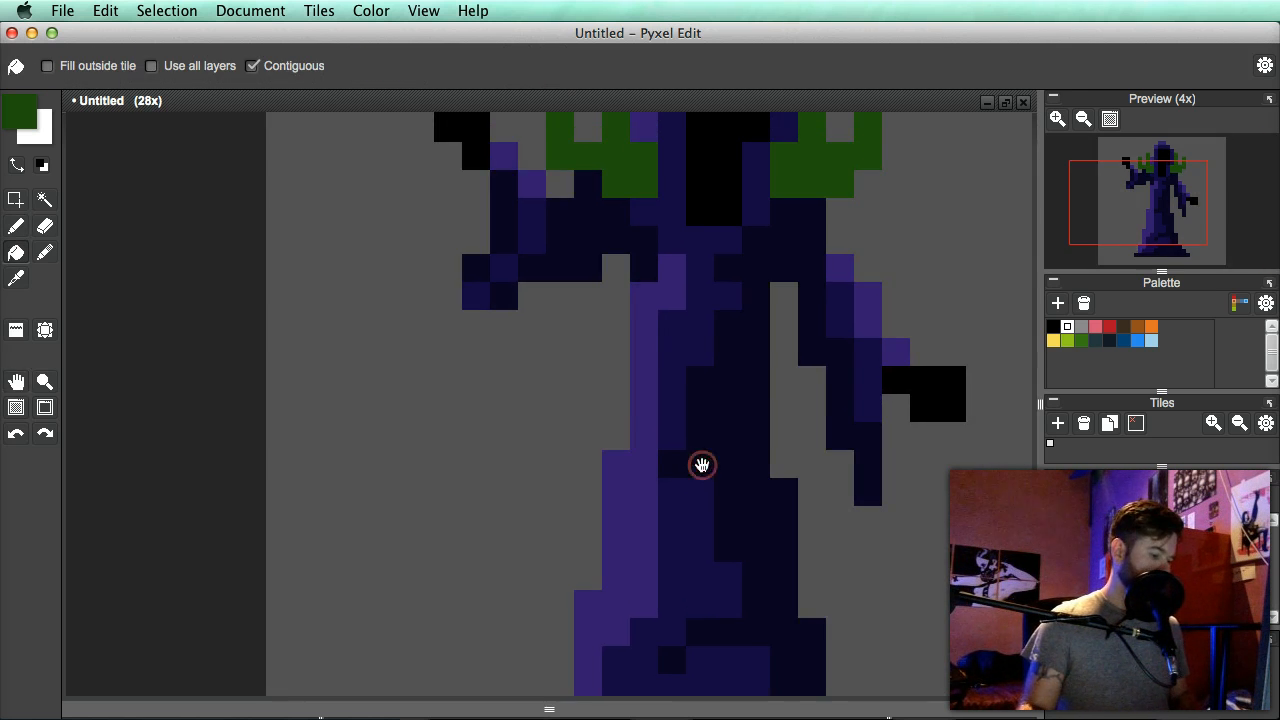
pyautogui.press('b')
pyautogui.moveTo(649, 401); pyautogui.dragTo(650, 429)
pyautogui.moveTo(700, 378); pyautogui.dragTo(693, 448)
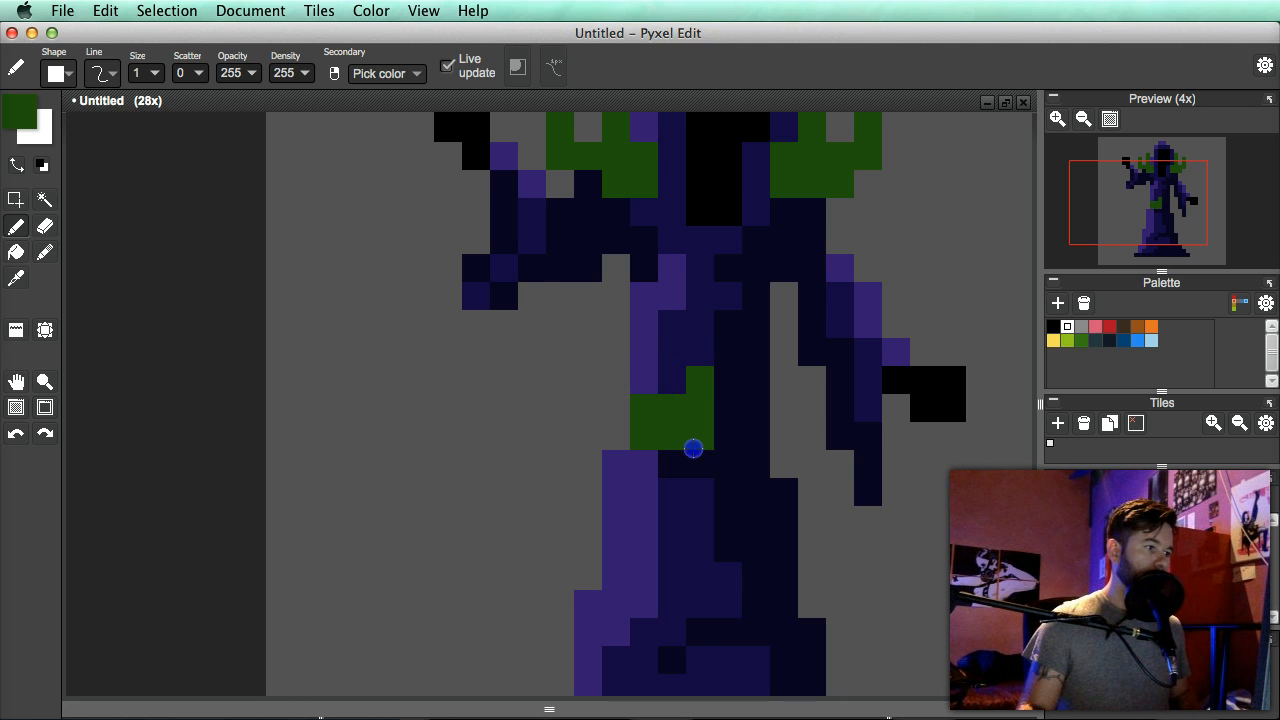
pyautogui.click(760, 436)
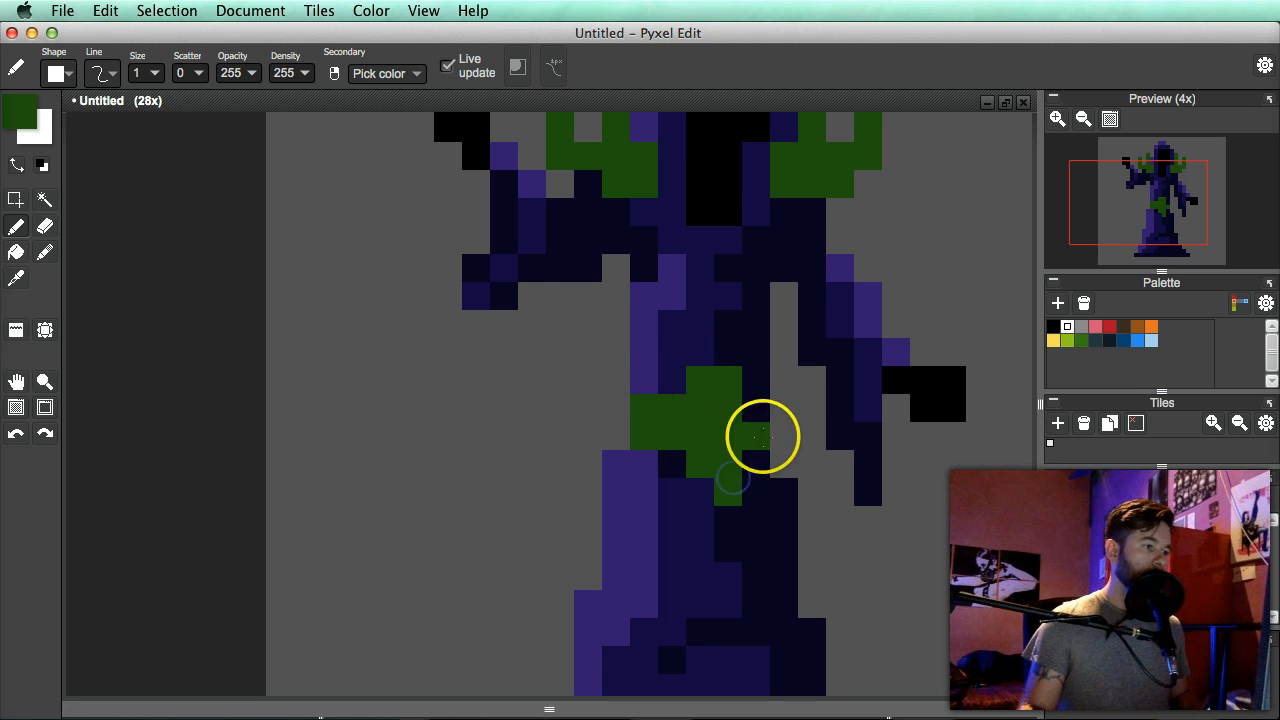
pyautogui.scroll(-5, 811, 457)
pyautogui.scroll(5, 806, 477)
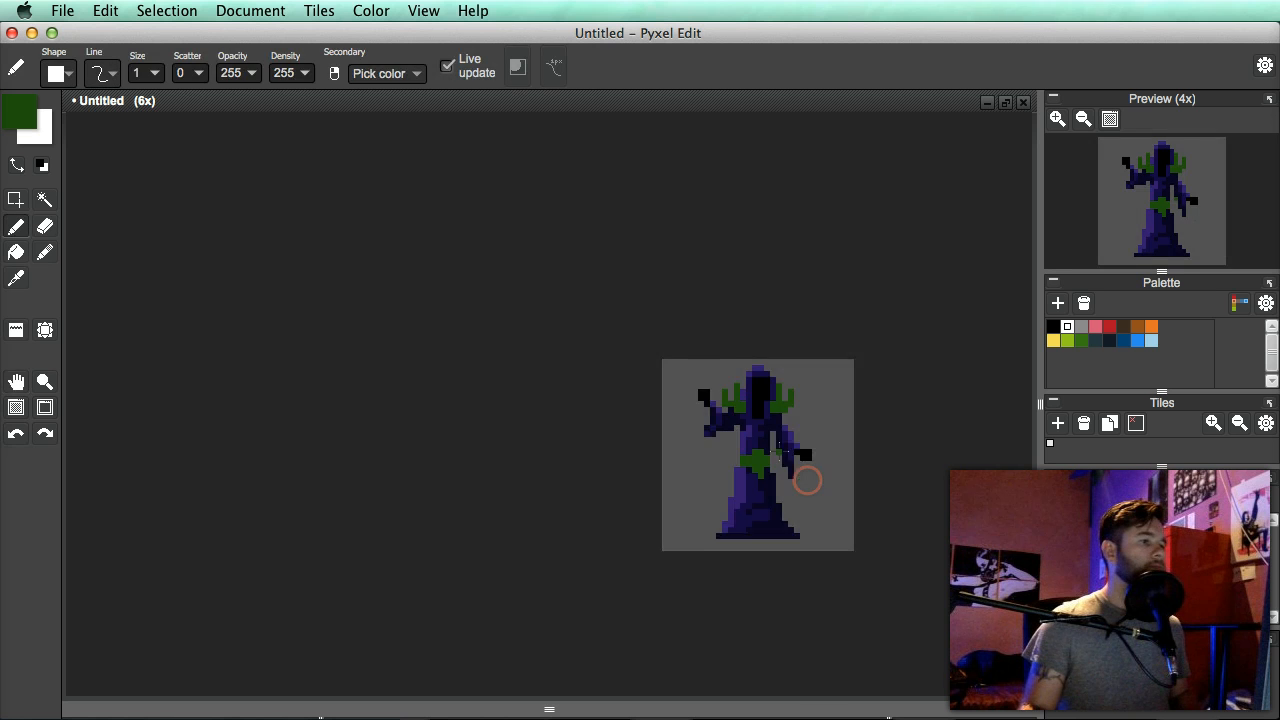
pyautogui.moveTo(780, 512); pyautogui.dragTo(782, 460)
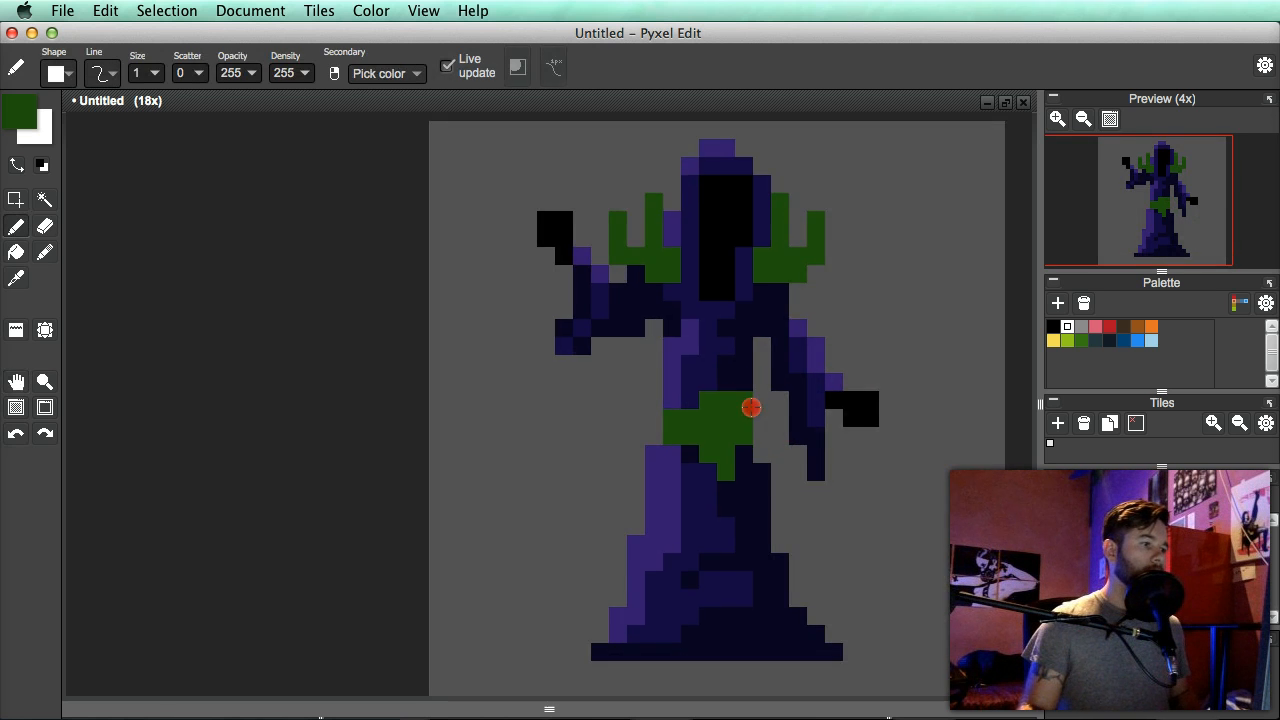
# - Erase the column of pixels along the right edge of the waist and upper hip to narrow the torso
pyautogui.scroll(-4, 770, 436)
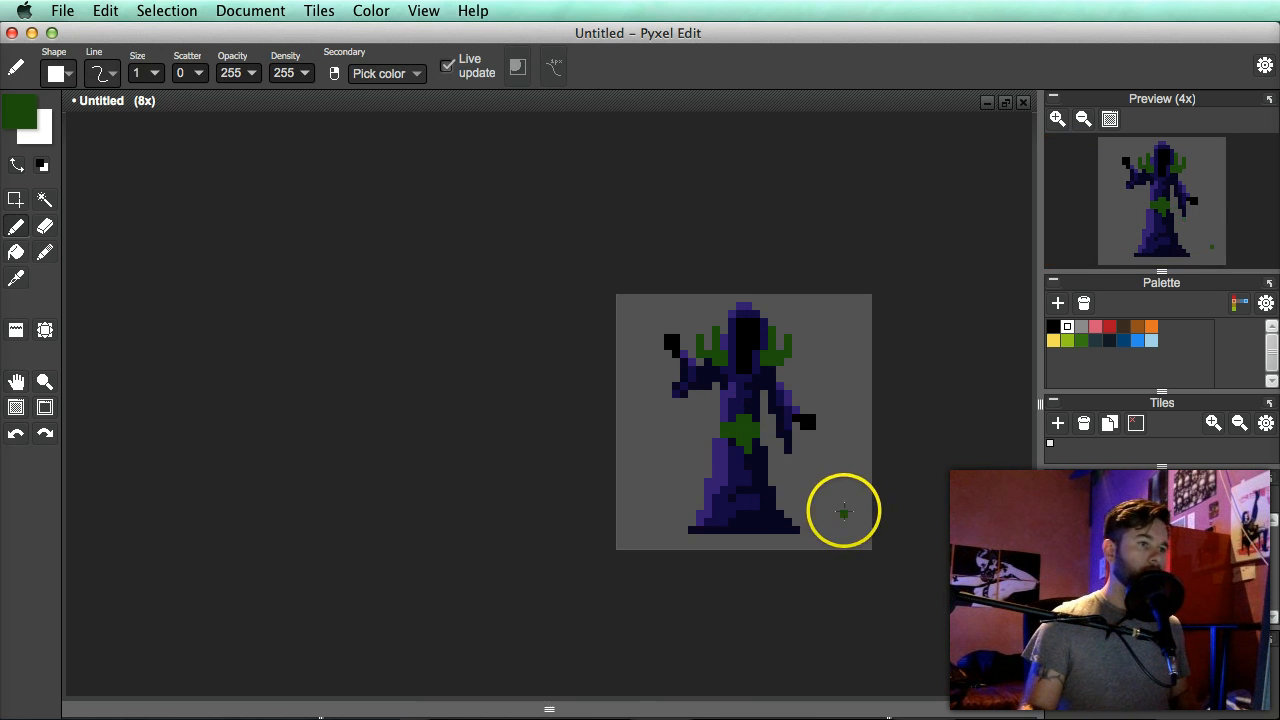
pyautogui.scroll(4, 760, 474)
pyautogui.press('e')
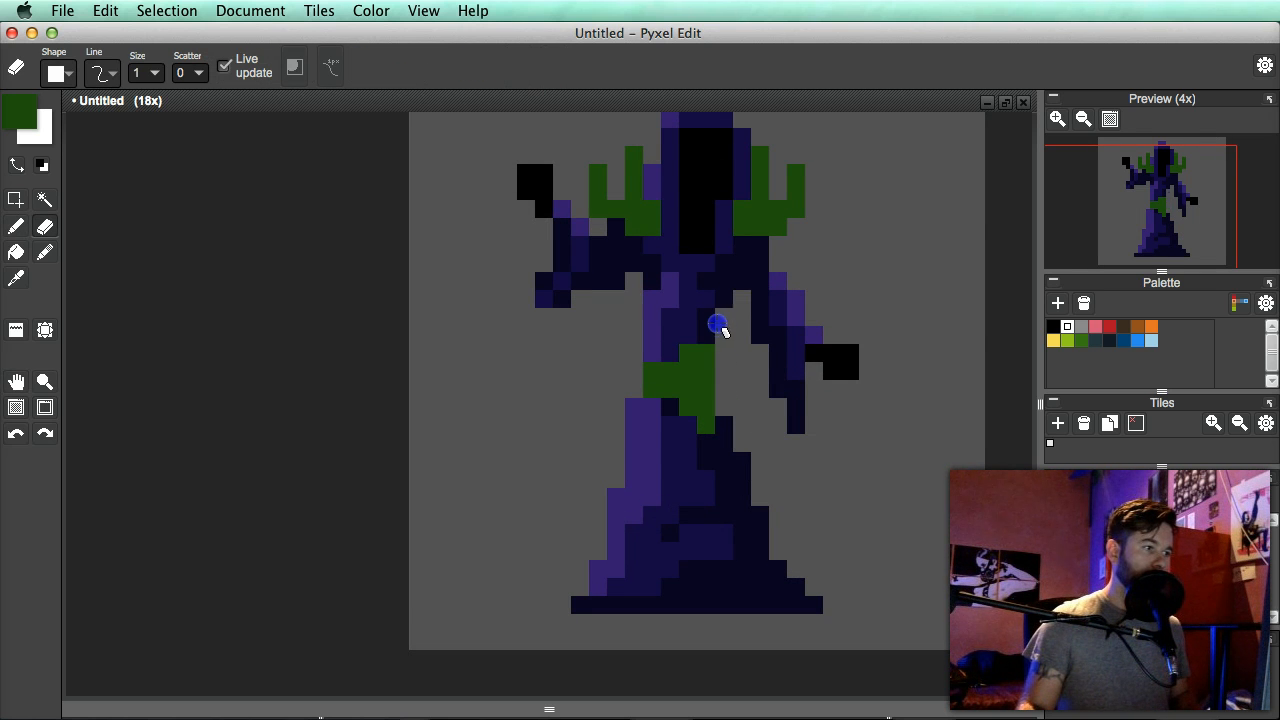
pyautogui.scroll(-5, 791, 403)
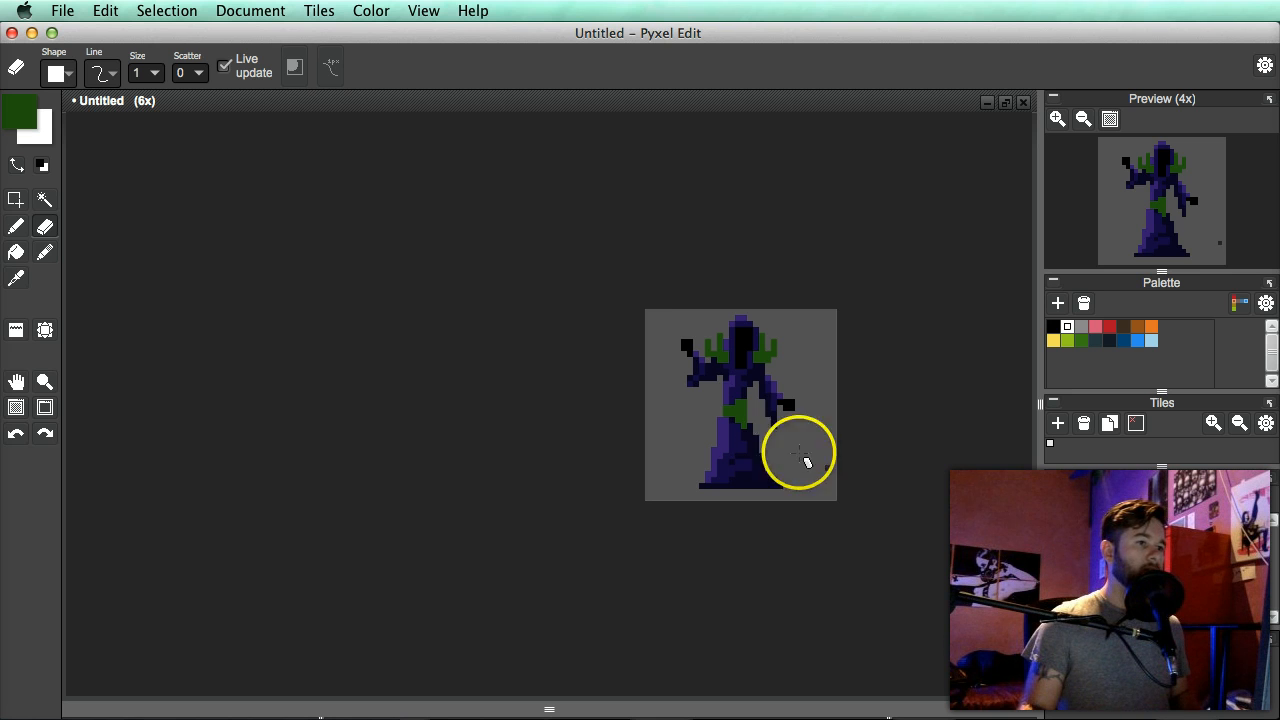
# - Repaint the belt's upper right corner in the robe's dark navy and extend its upper left in the sampled dark green
pyautogui.scroll(7, 754, 432)
pyautogui.press('b')
pyautogui.press('i')
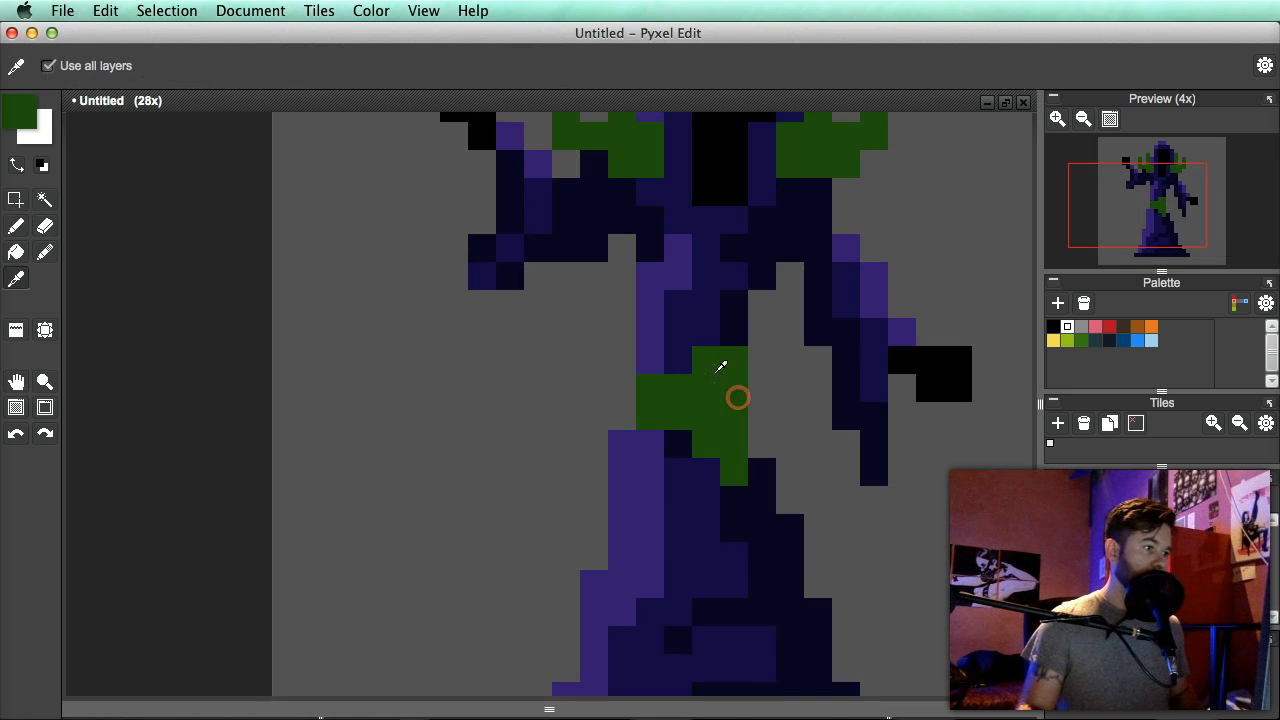
pyautogui.click(731, 329)
pyautogui.press('b')
pyautogui.click(734, 354)
pyautogui.press('i')
pyautogui.click(706, 366)
pyautogui.press('b')
pyautogui.click(681, 361)
# - Extend the belt's lower left edge in dark green and repaint its lower right corner in the robe's dark navy
pyautogui.press('i')
pyautogui.press('b')
pyautogui.click(681, 437)
pyautogui.press('i')
pyautogui.click(729, 346)
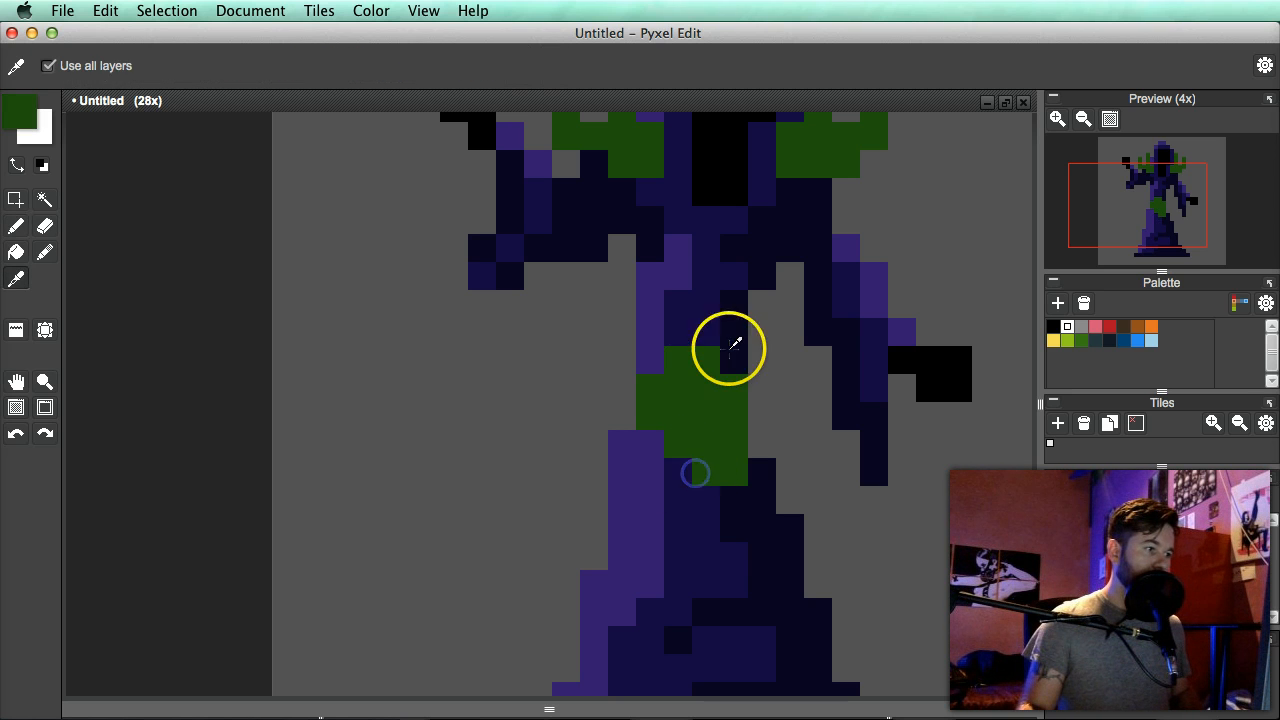
pyautogui.press('b')
pyautogui.click(729, 457)
# - Raise the belt by one pixel row, adding sampled dark green along its top and sampled dark navy beneath it
pyautogui.scroll(-7, 768, 483)
pyautogui.scroll(7, 760, 477)
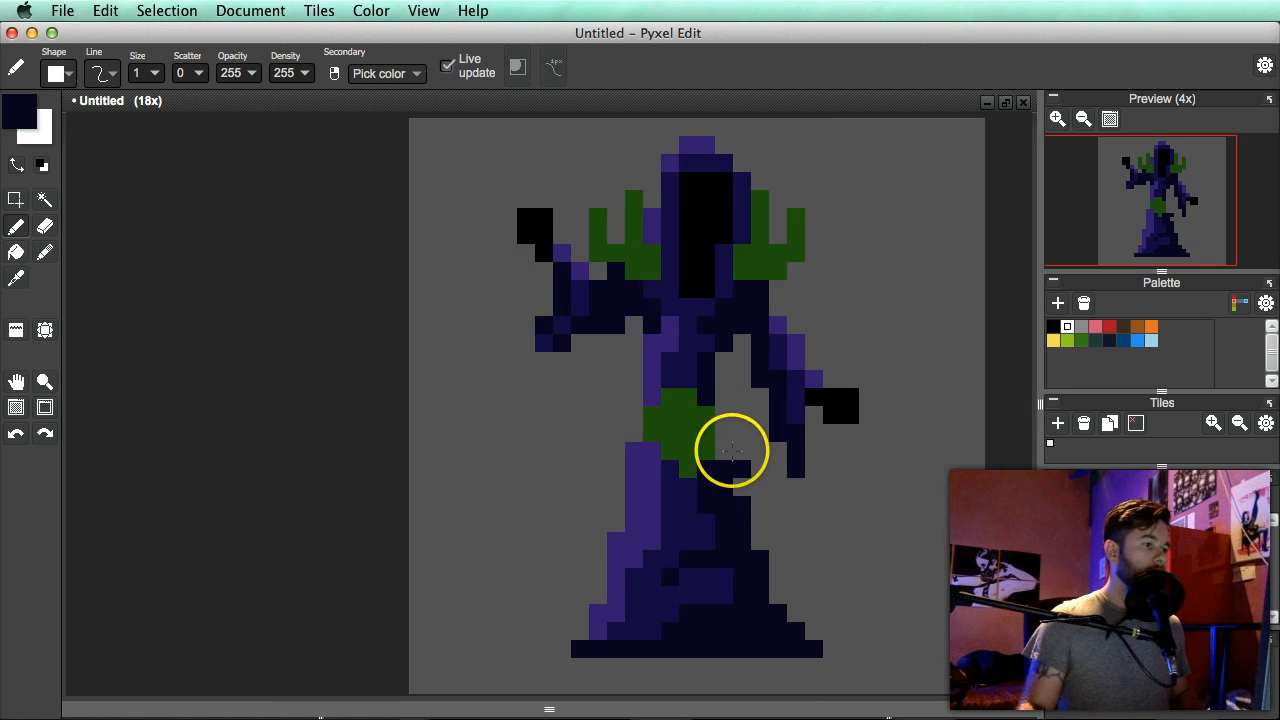
pyautogui.press('i')
pyautogui.click(672, 420)
pyautogui.press('b')
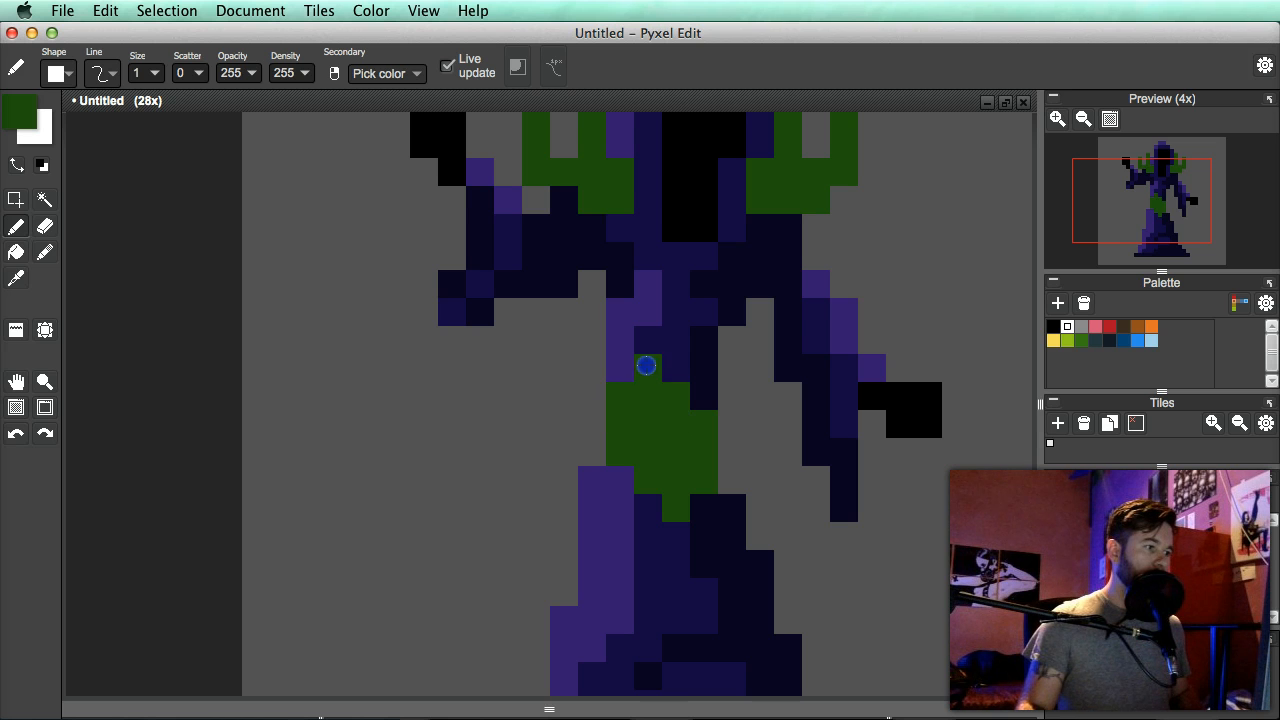
pyautogui.press('i')
pyautogui.click(712, 510)
pyautogui.press('b')
pyautogui.click(698, 469)
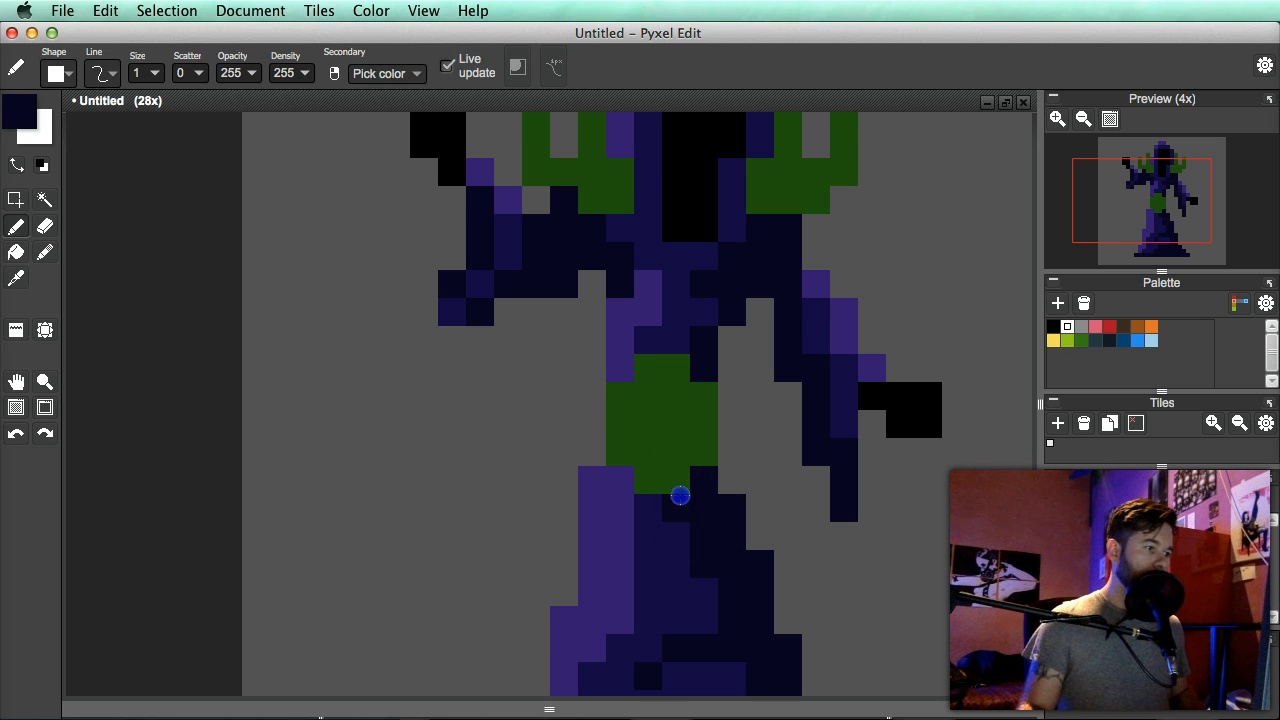
pyautogui.scroll(-4, 651, 481)
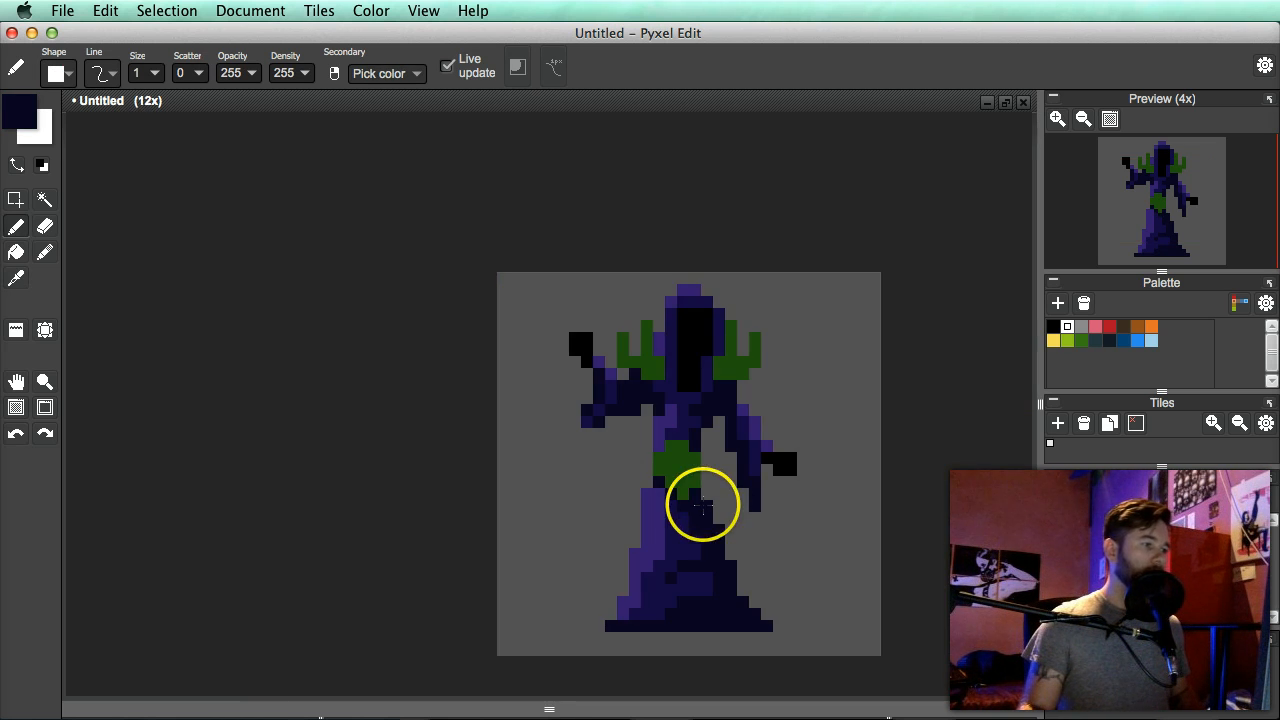
pyautogui.scroll(-2, 702, 508)
pyautogui.click(784, 441)
pyautogui.scroll(4, 700, 430)
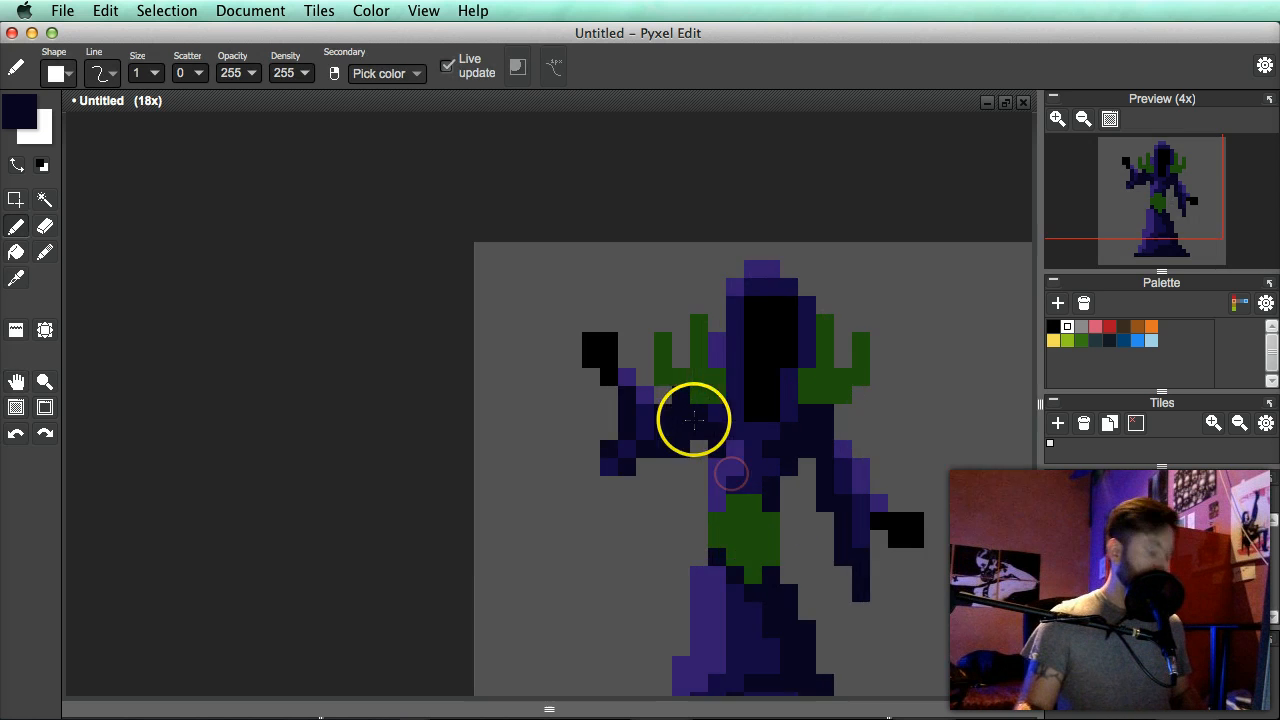
pyautogui.press('super+s')
pyautogui.click(1240, 625)
pyautogui.scroll(-2, 672, 376)
pyautogui.scroll(4, 655, 357)
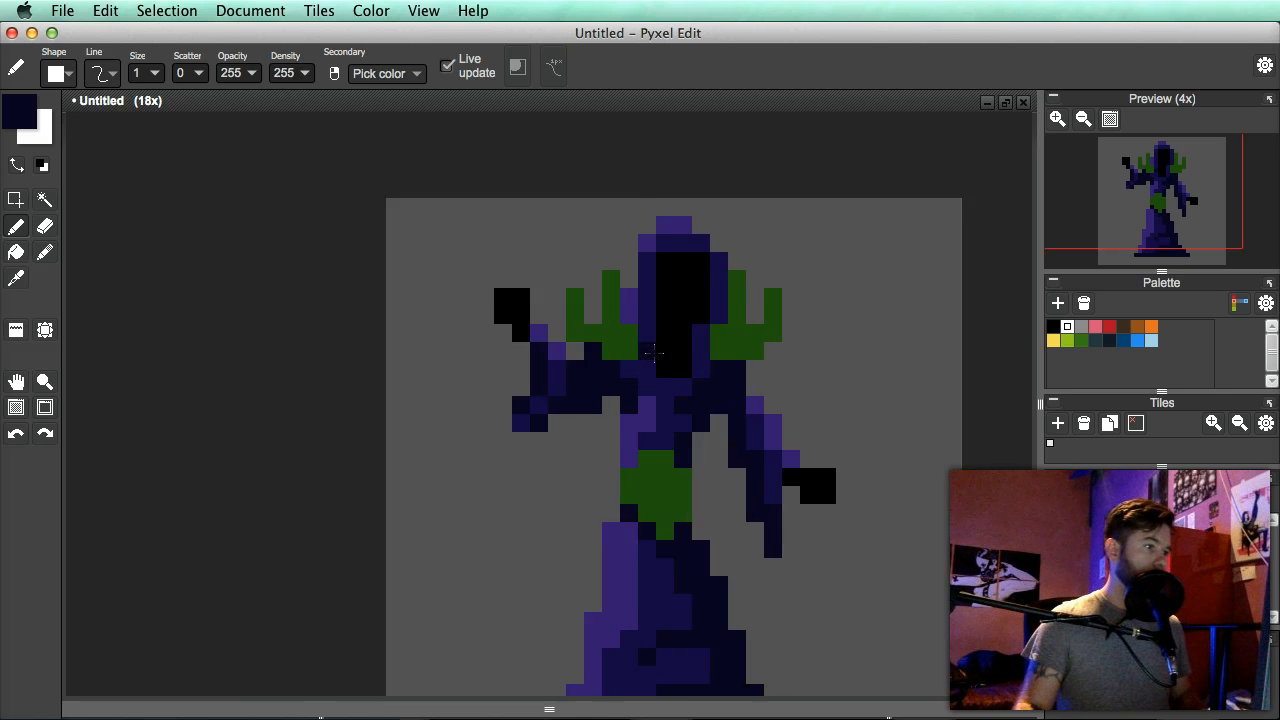
# - Sample the shoulder spikes' dark green and set the foreground color to the shade two steps lighter
pyautogui.press('i')
pyautogui.click(790, 331)
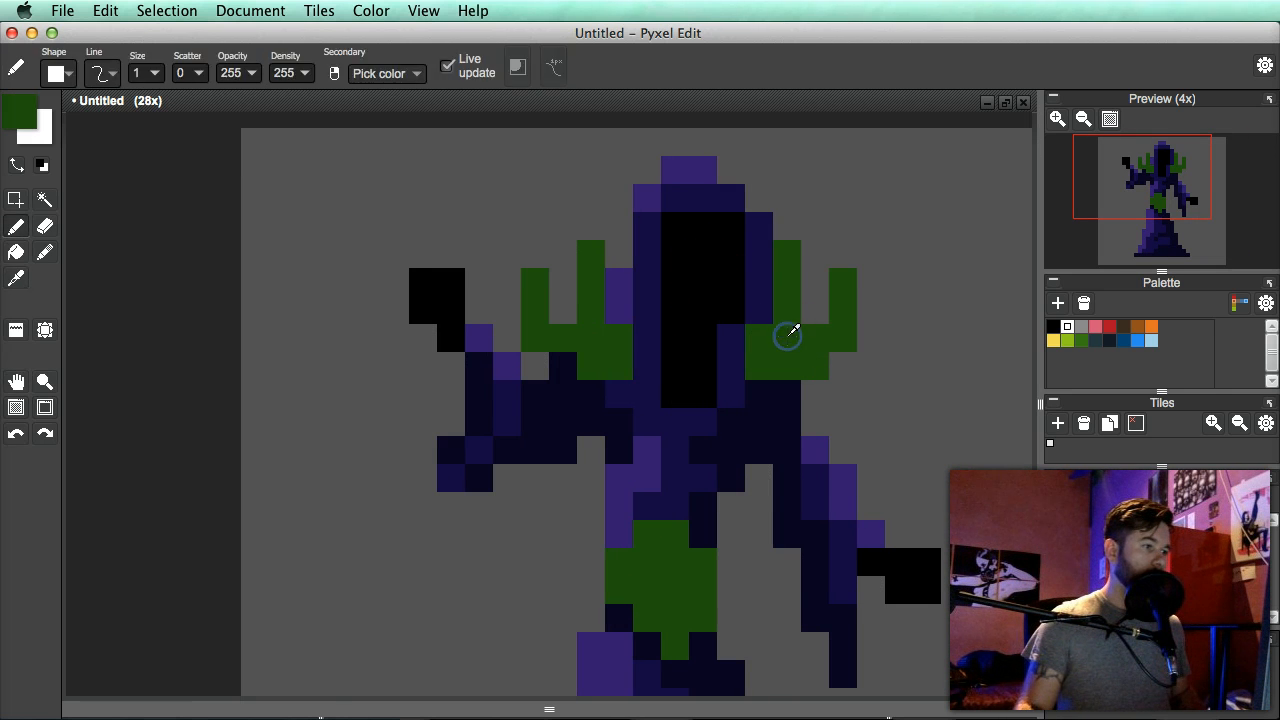
pyautogui.click(18, 110)
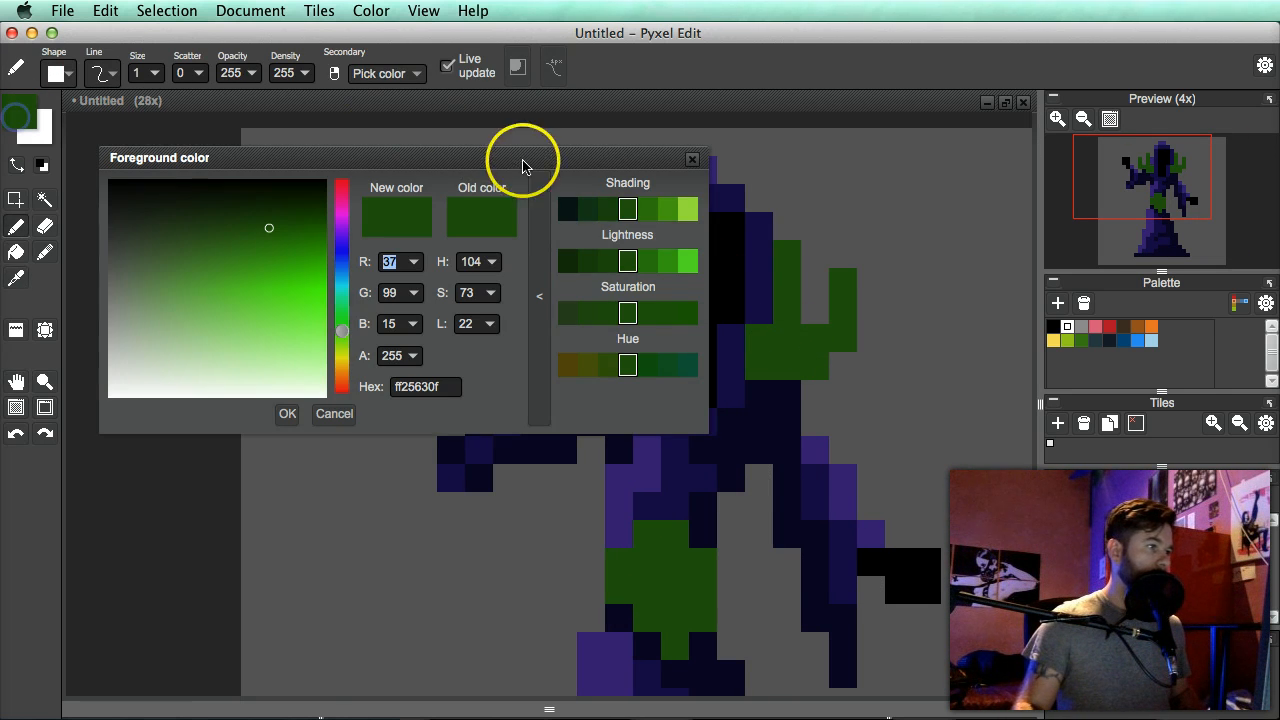
pyautogui.click(667, 208)
pyautogui.click(692, 160)
# - Highlight both left shoulder spikes and the inner right spike with bright green
pyautogui.click(590, 280)
pyautogui.click(590, 255)
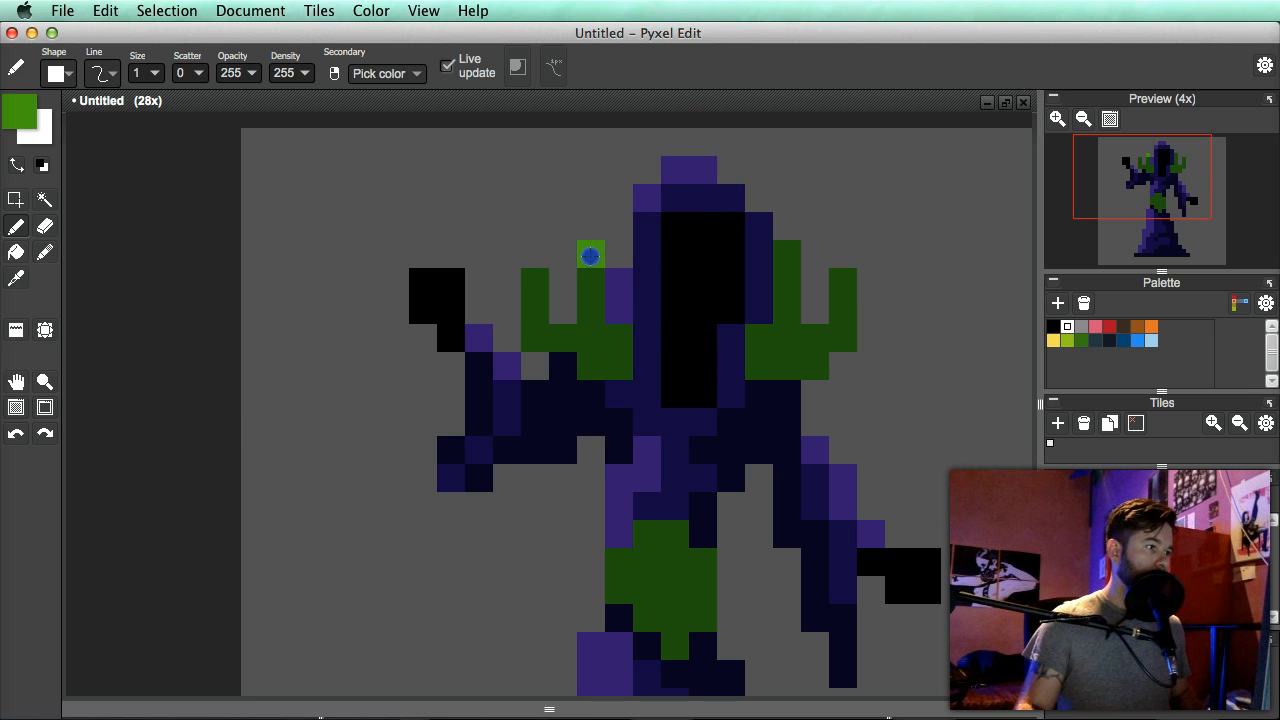
pyautogui.moveTo(531, 283); pyautogui.dragTo(531, 314)
pyautogui.scroll(-3, 539, 324)
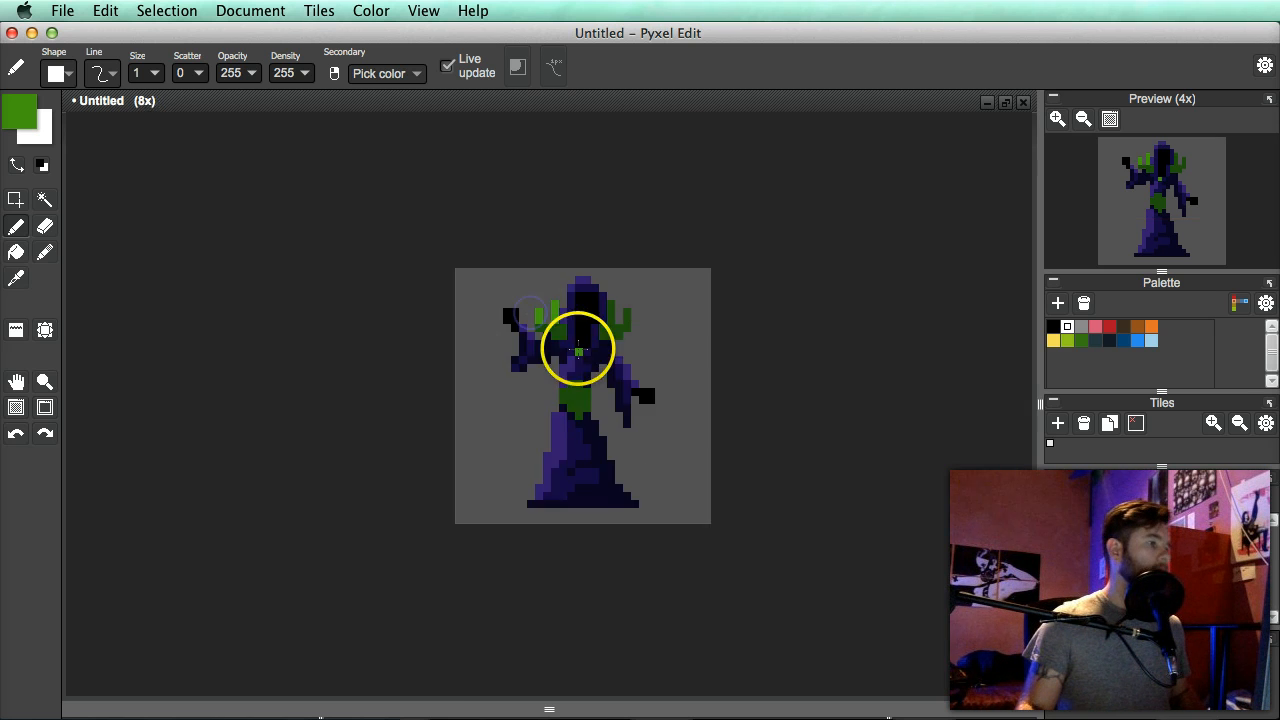
pyautogui.scroll(2, 576, 349)
pyautogui.click(491, 298)
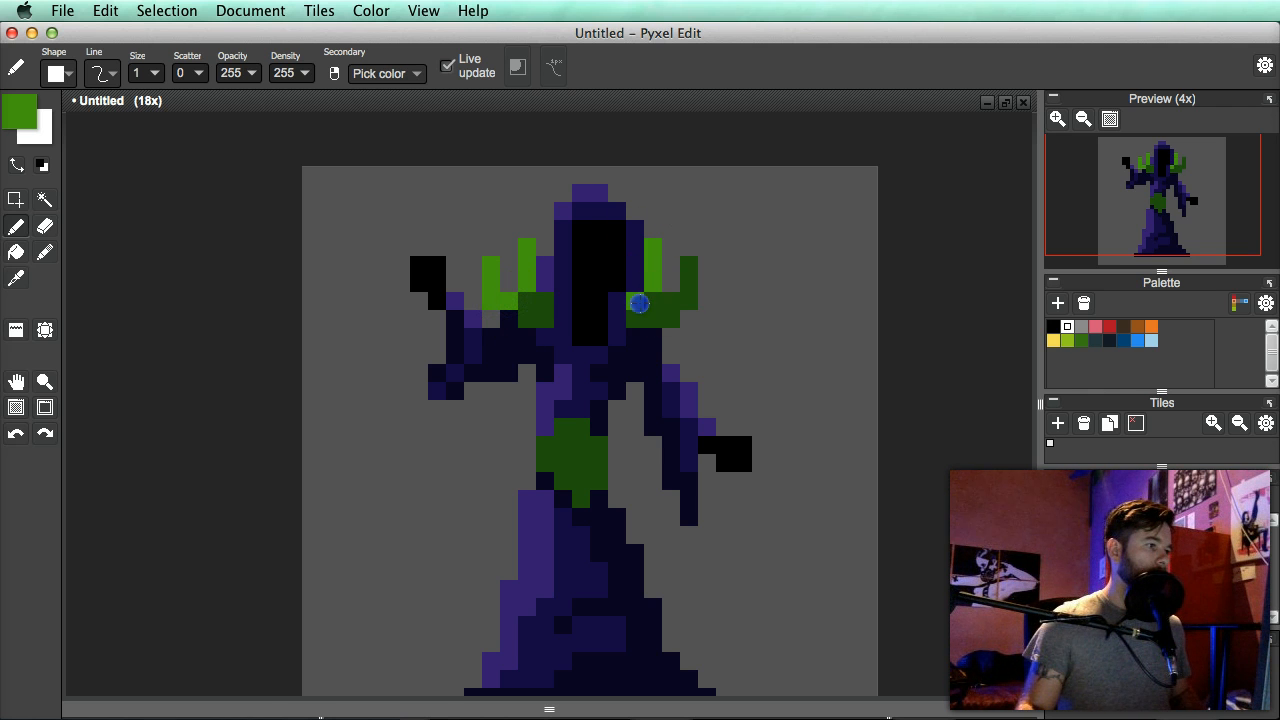
# - Undo the last pen stroke and brighten the outer right spike and the lower outer pixel of its base
pyautogui.press('super+z')
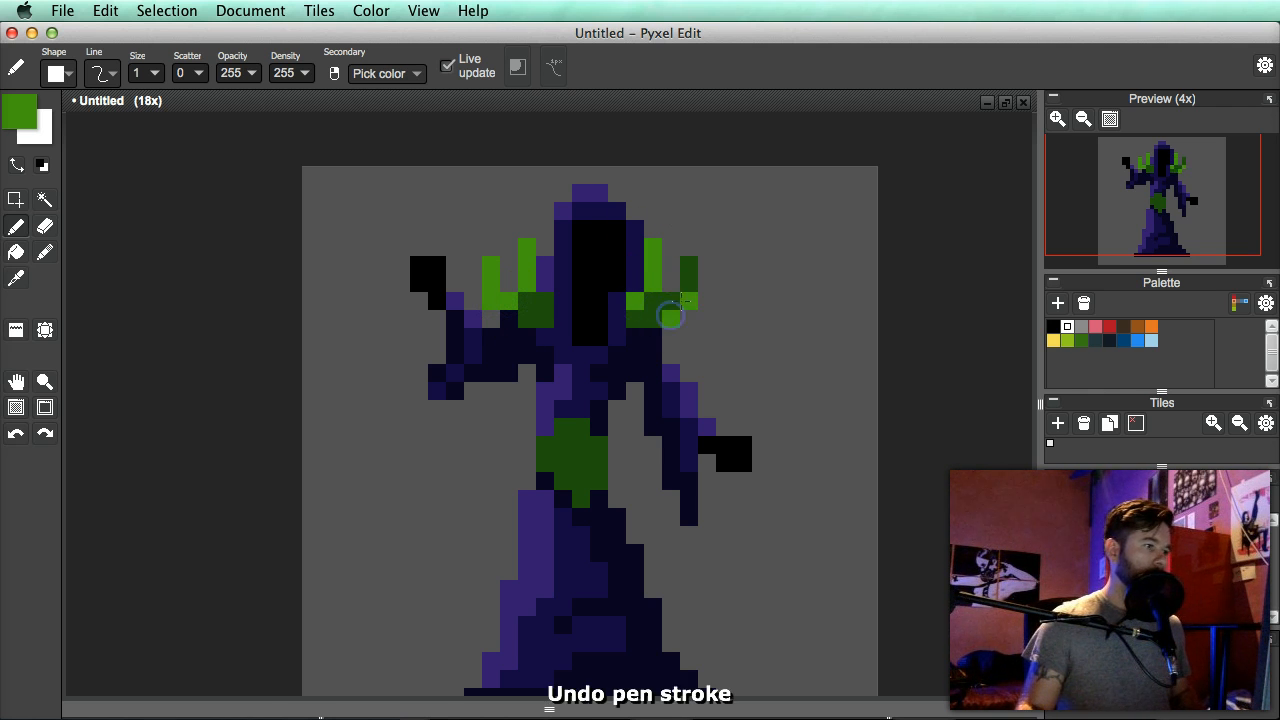
pyautogui.scroll(-3, 684, 320)
pyautogui.scroll(3, 656, 312)
pyautogui.click(585, 335)
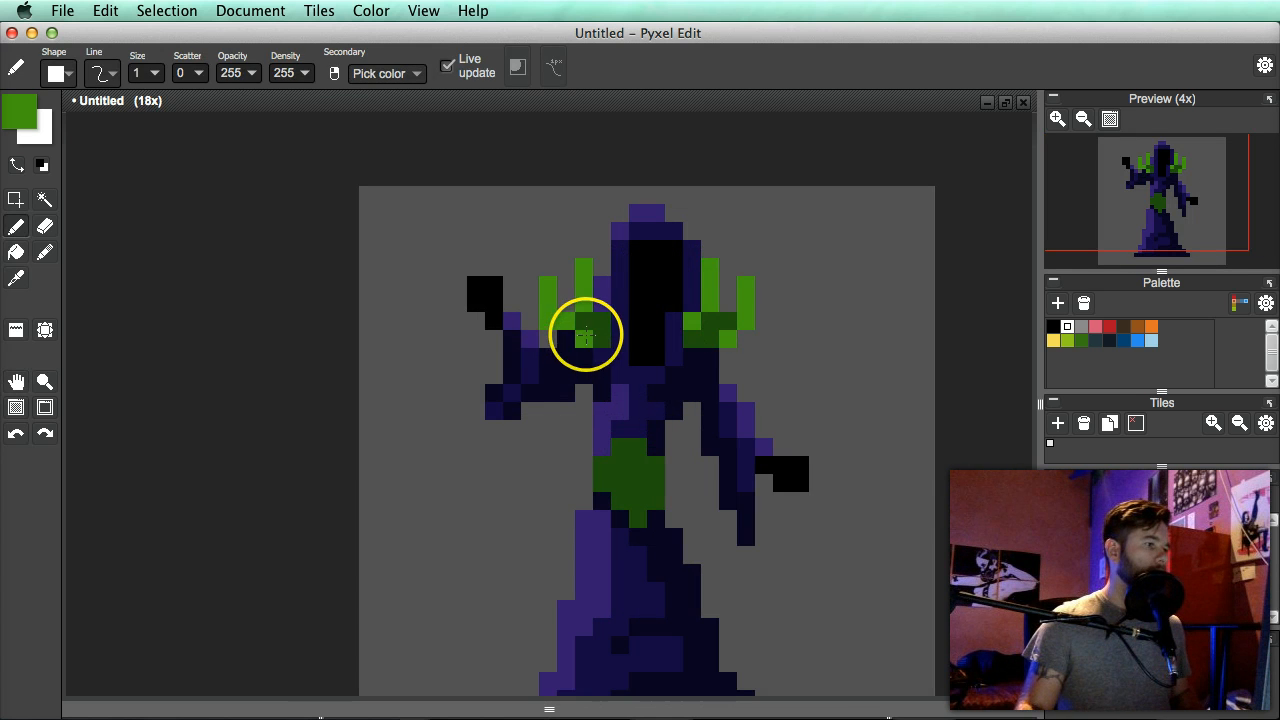
# - Restore dark green on the left spikes' base and add a bright green pixel on its lower outer corner
pyautogui.press('i')
pyautogui.click(568, 333)
pyautogui.click(566, 319)
pyautogui.press('b')
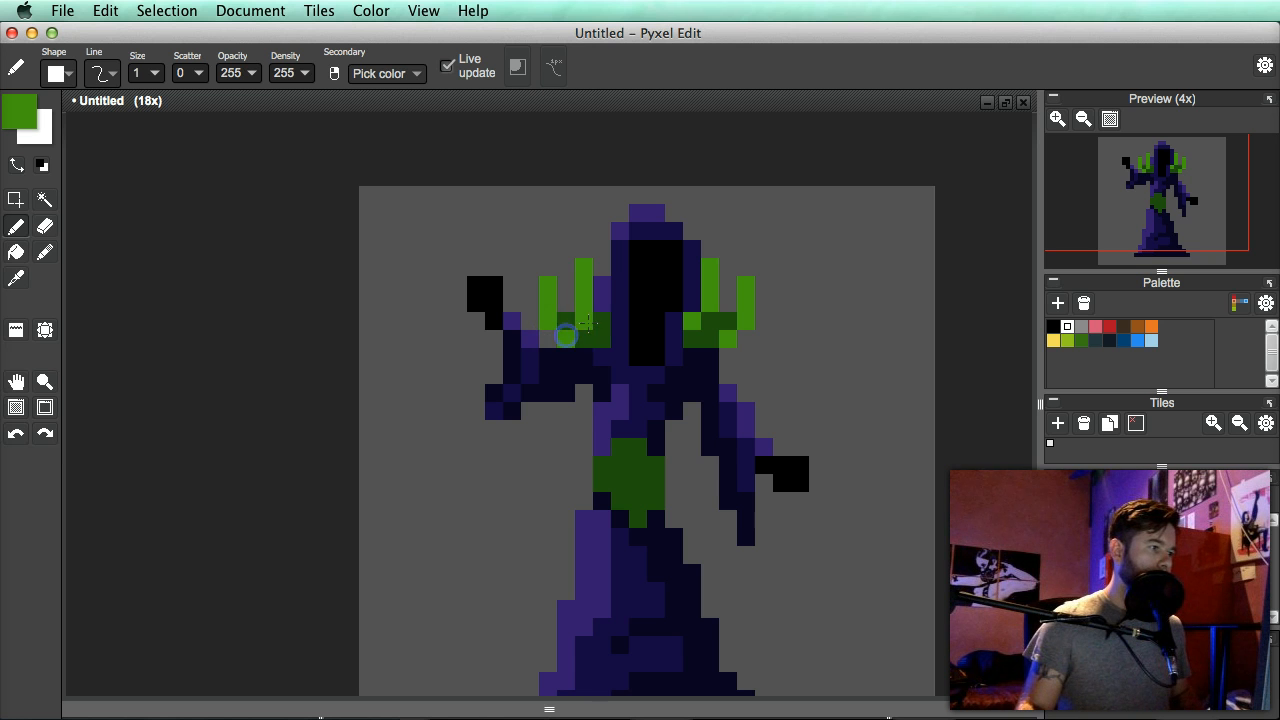
# - Paint a bright green pixel on the inner end of the left shoulder piece, beside the hood
pyautogui.scroll(-5, 681, 355)
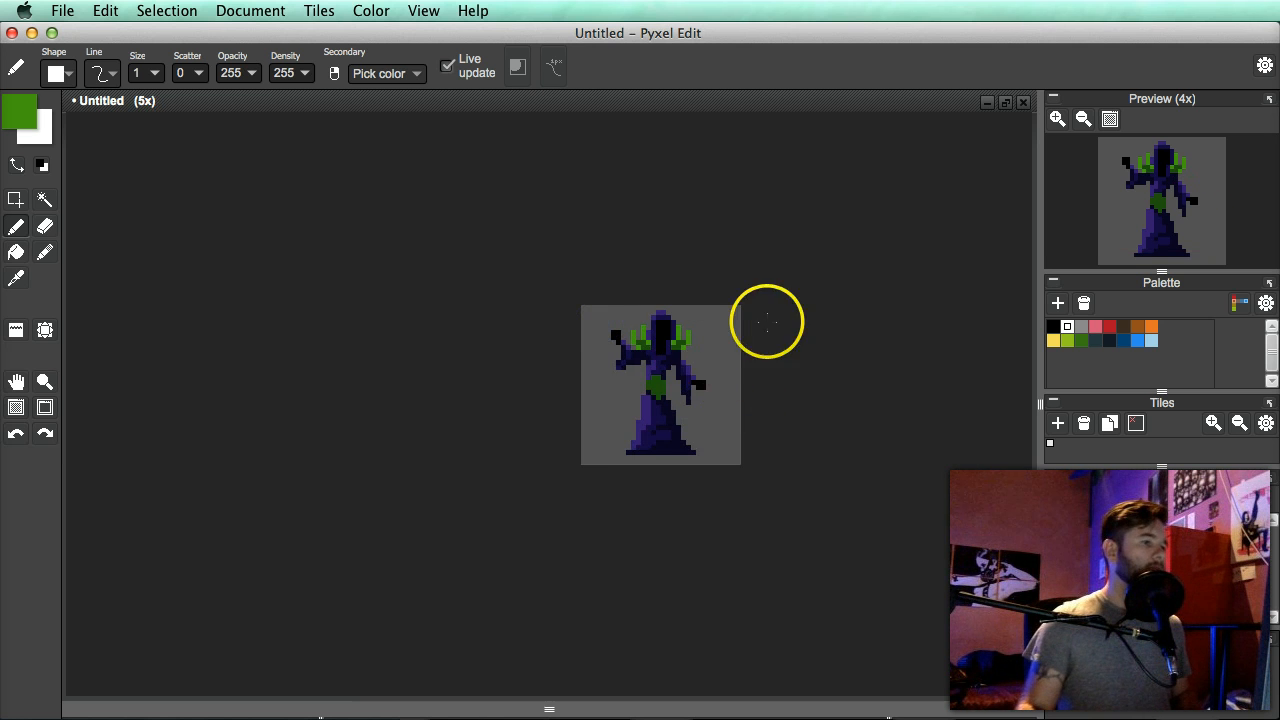
pyautogui.scroll(5, 653, 378)
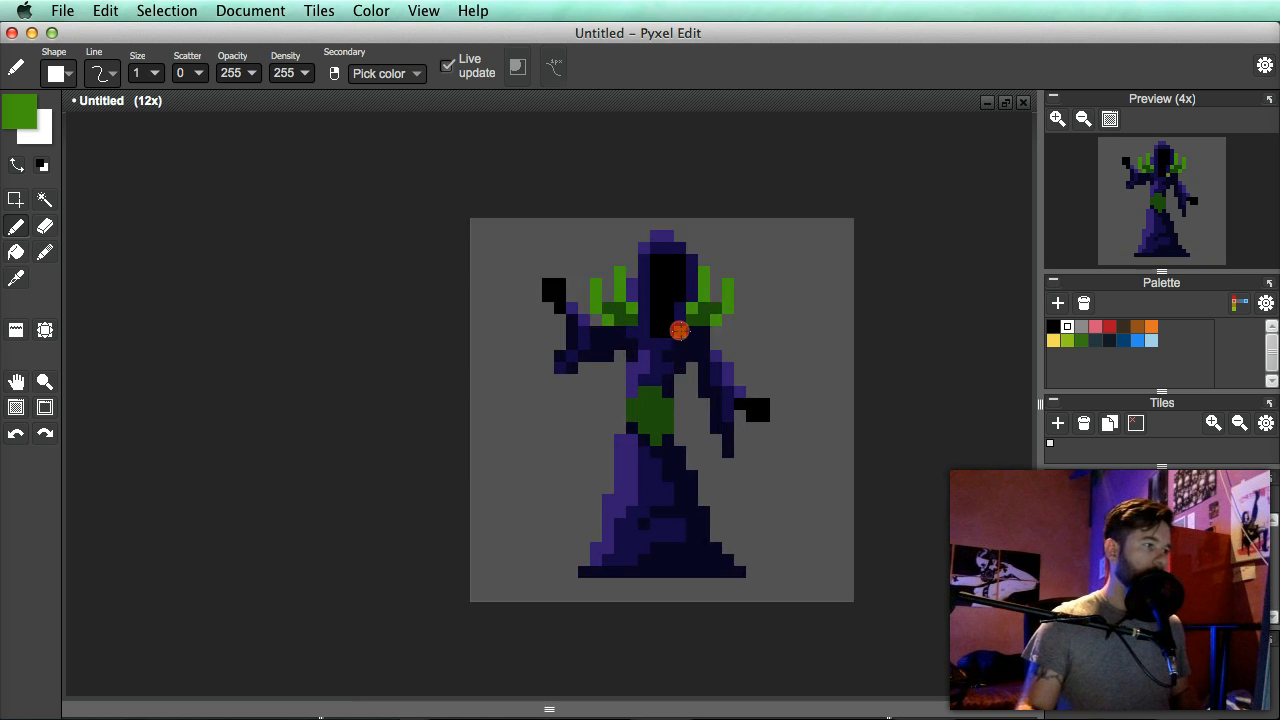
pyautogui.click(587, 290)
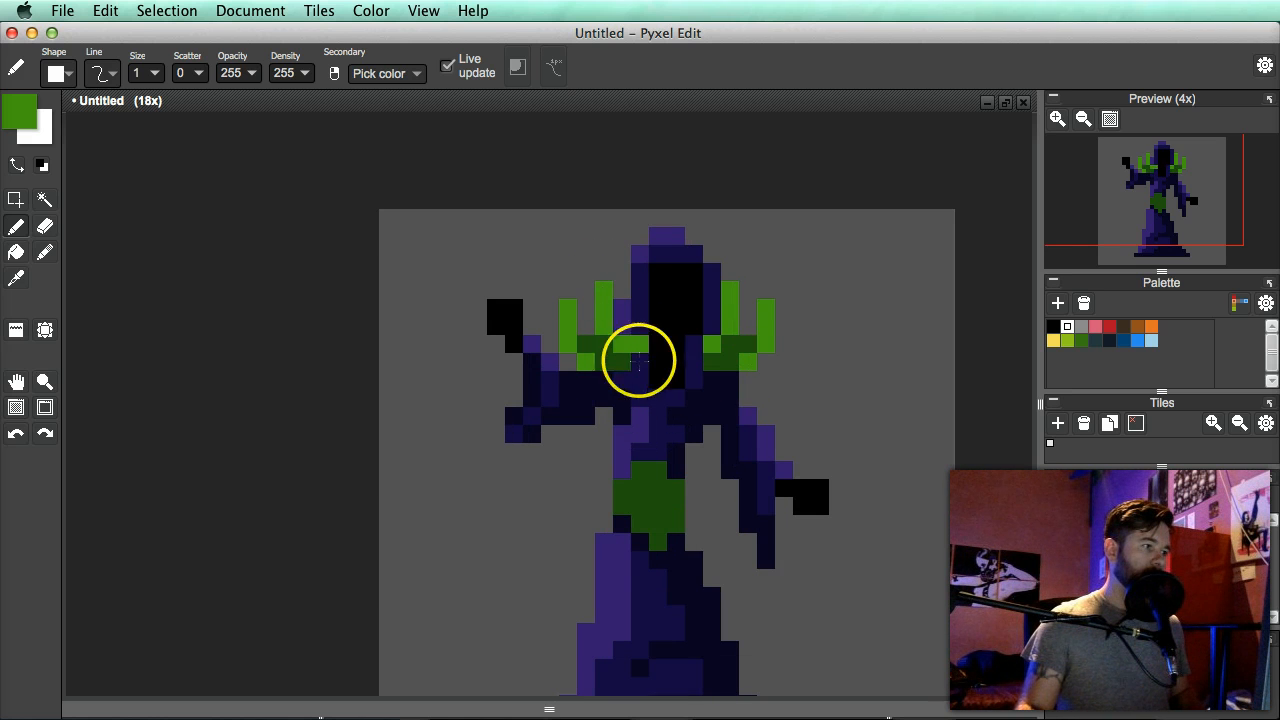
pyautogui.scroll(-4, 629, 383)
pyautogui.scroll(6, 663, 414)
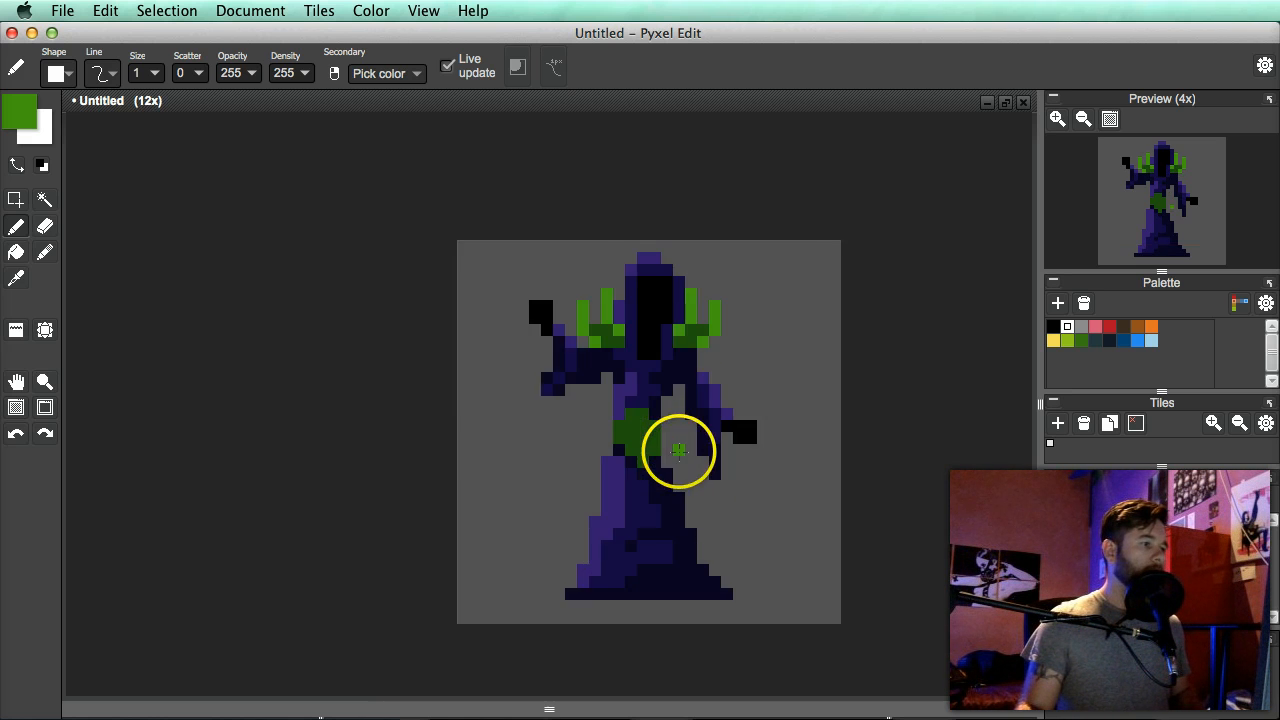
# - Paint two bright green eye pixels in the black opening of the hood, one pixel apart
pyautogui.press('space')
pyautogui.moveTo(658, 330); pyautogui.dragTo(666, 417)
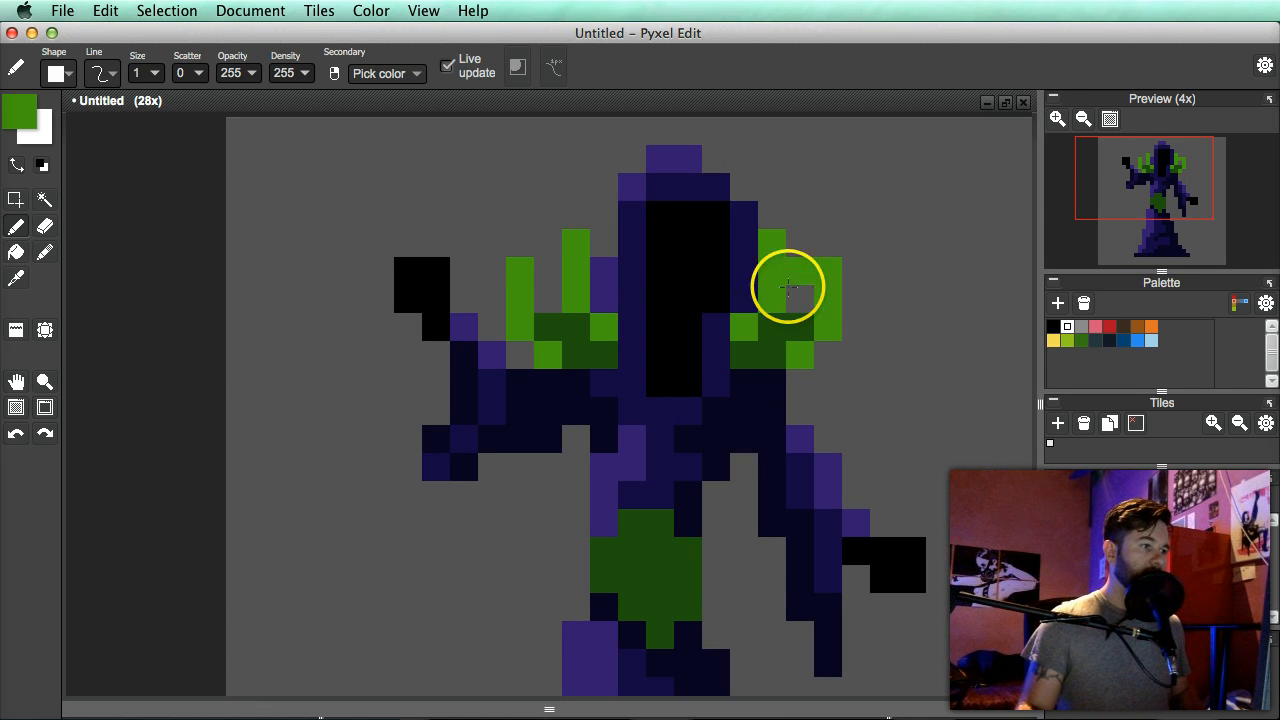
pyautogui.scroll(-2, 766, 306)
pyautogui.scroll(3, 720, 330)
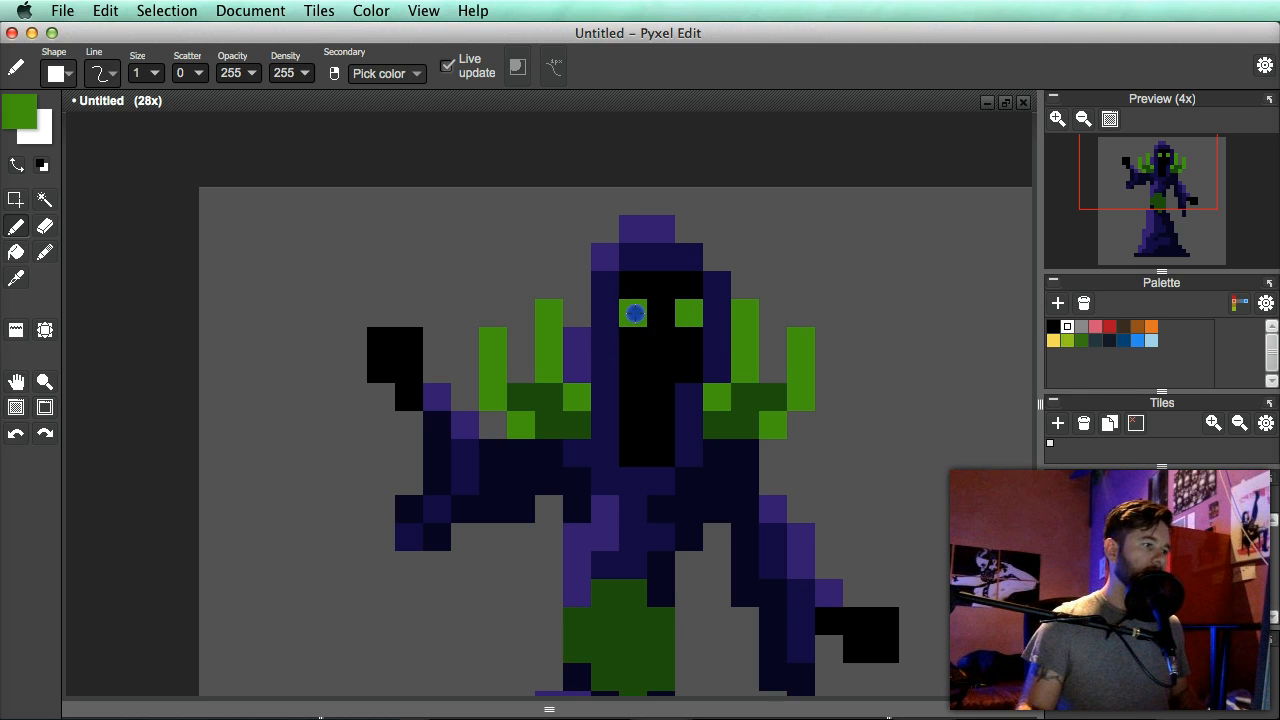
pyautogui.scroll(-5, 729, 391)
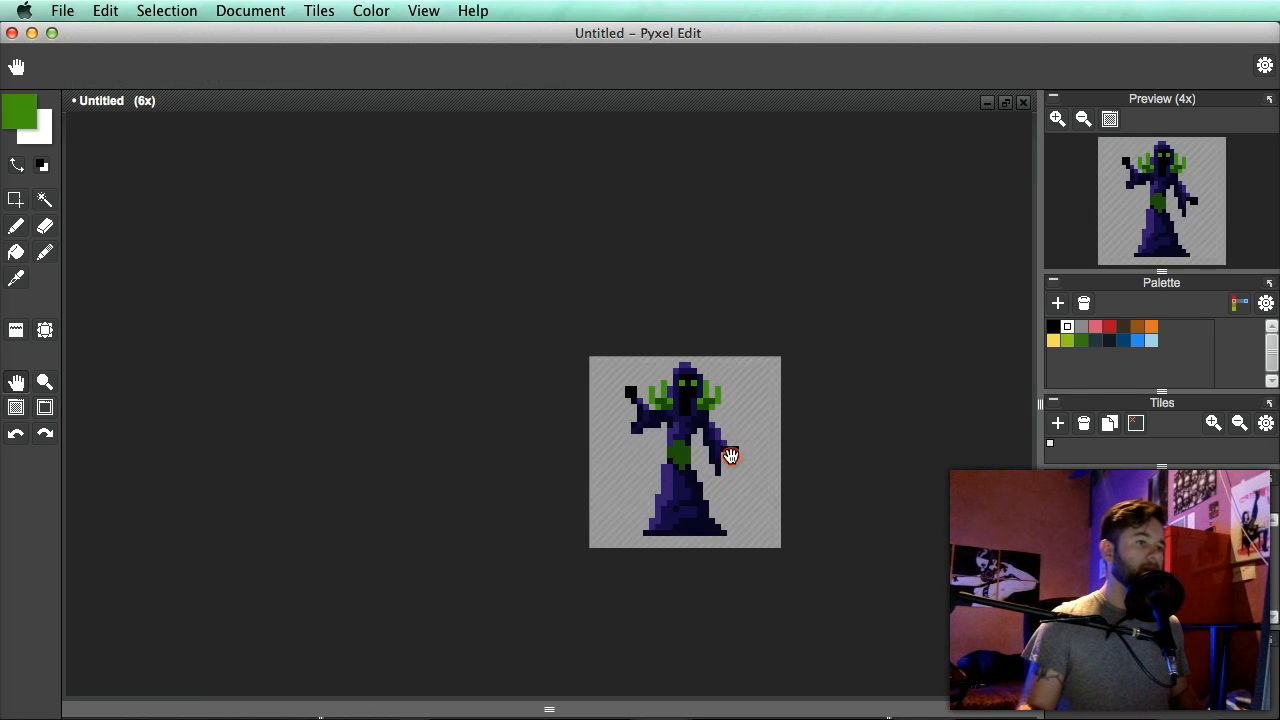
pyautogui.scroll(3, 598, 342)
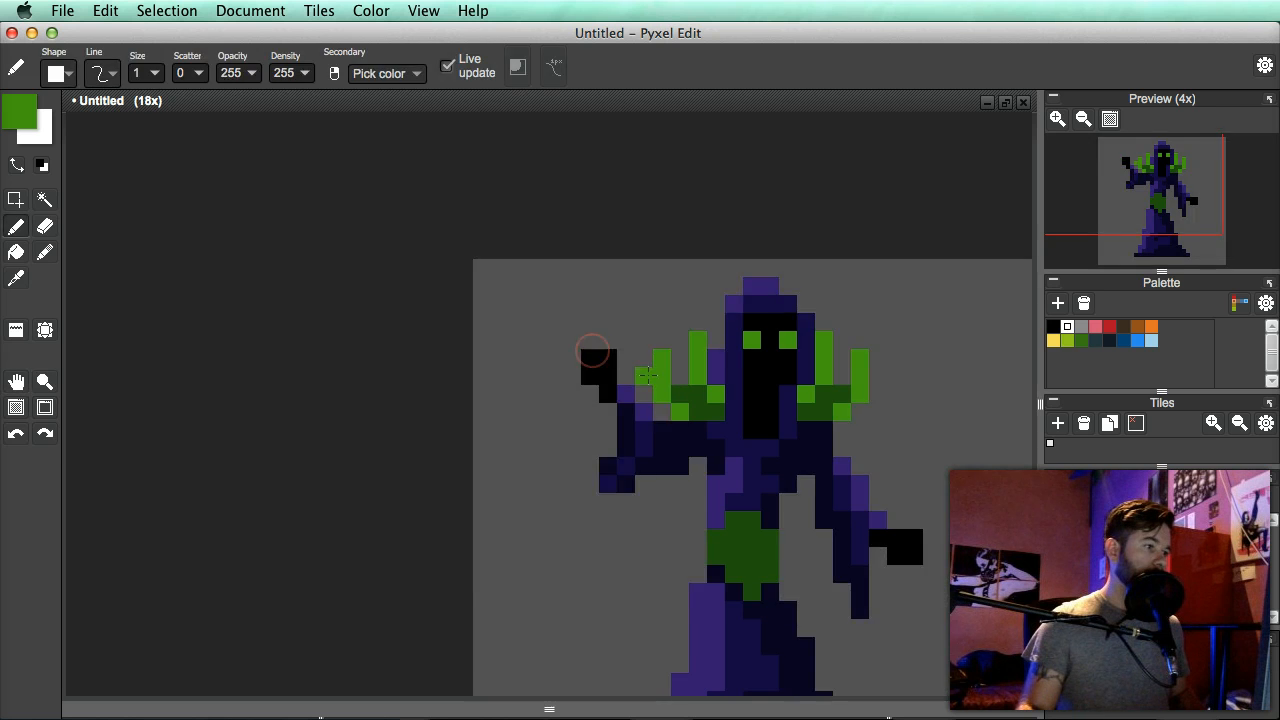
pyautogui.scroll(-3, 592, 352)
pyautogui.scroll(3, 620, 350)
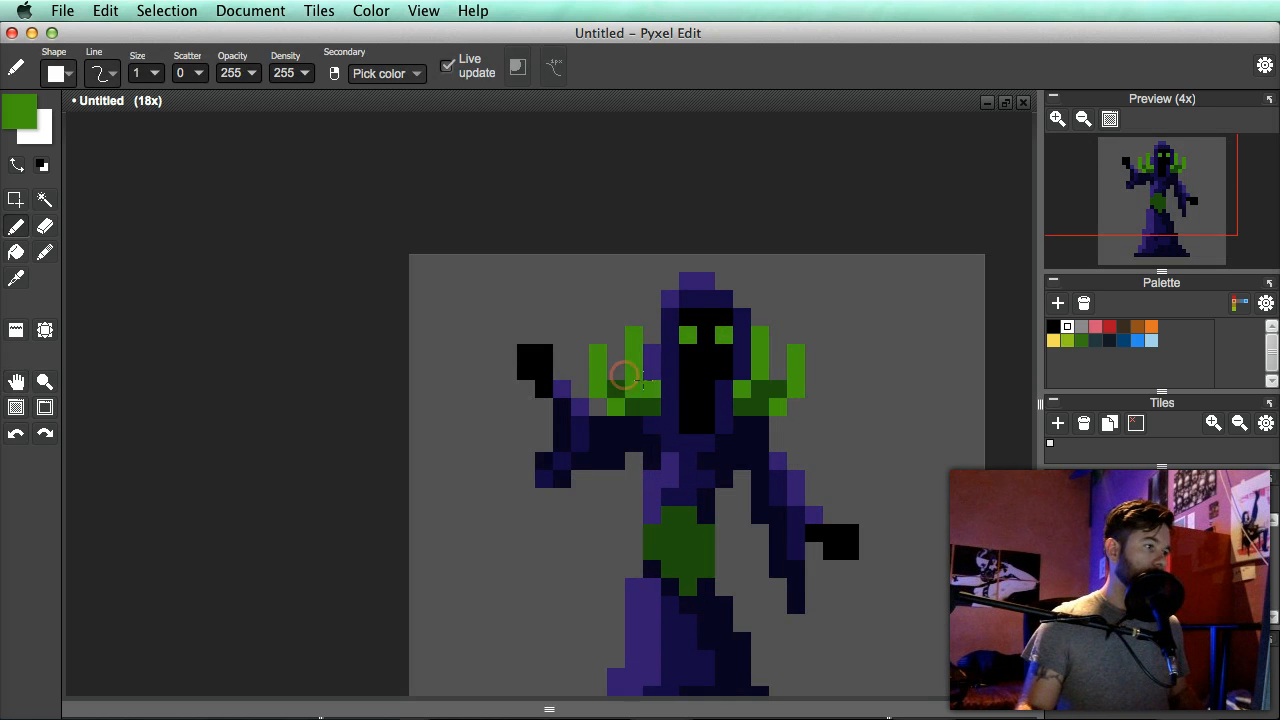
pyautogui.press('alt')
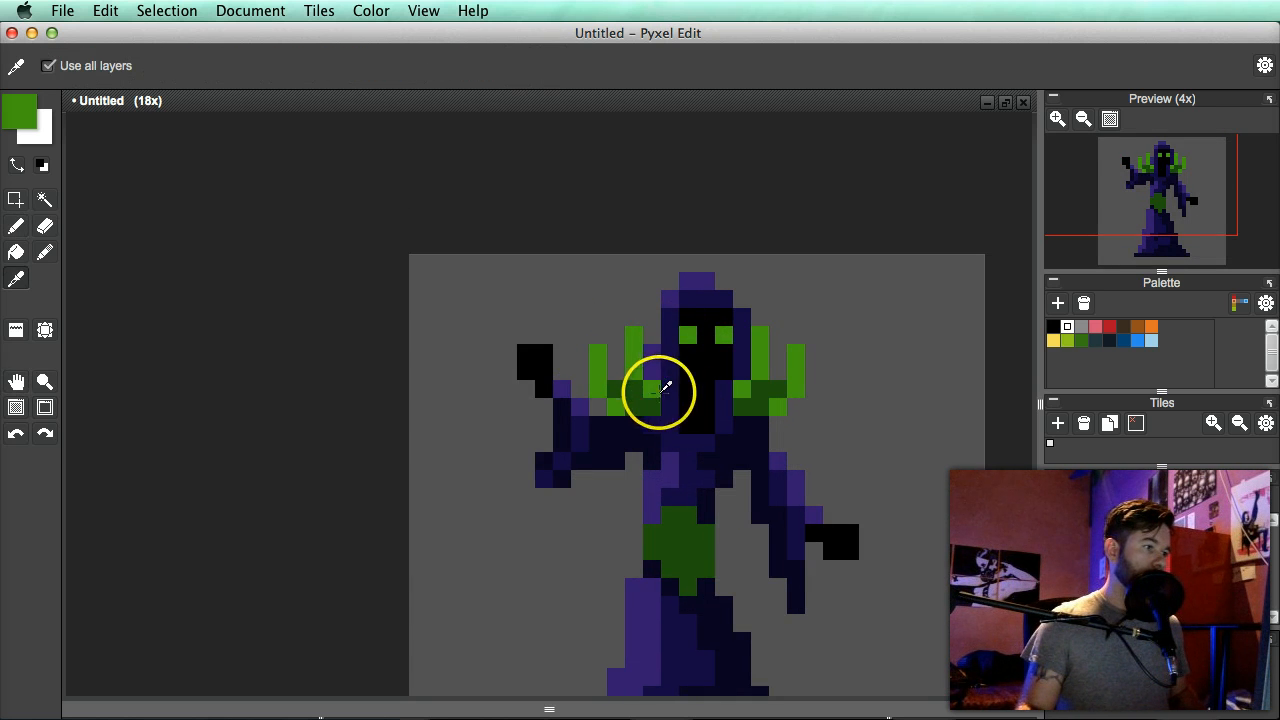
pyautogui.scroll(-2, 684, 440)
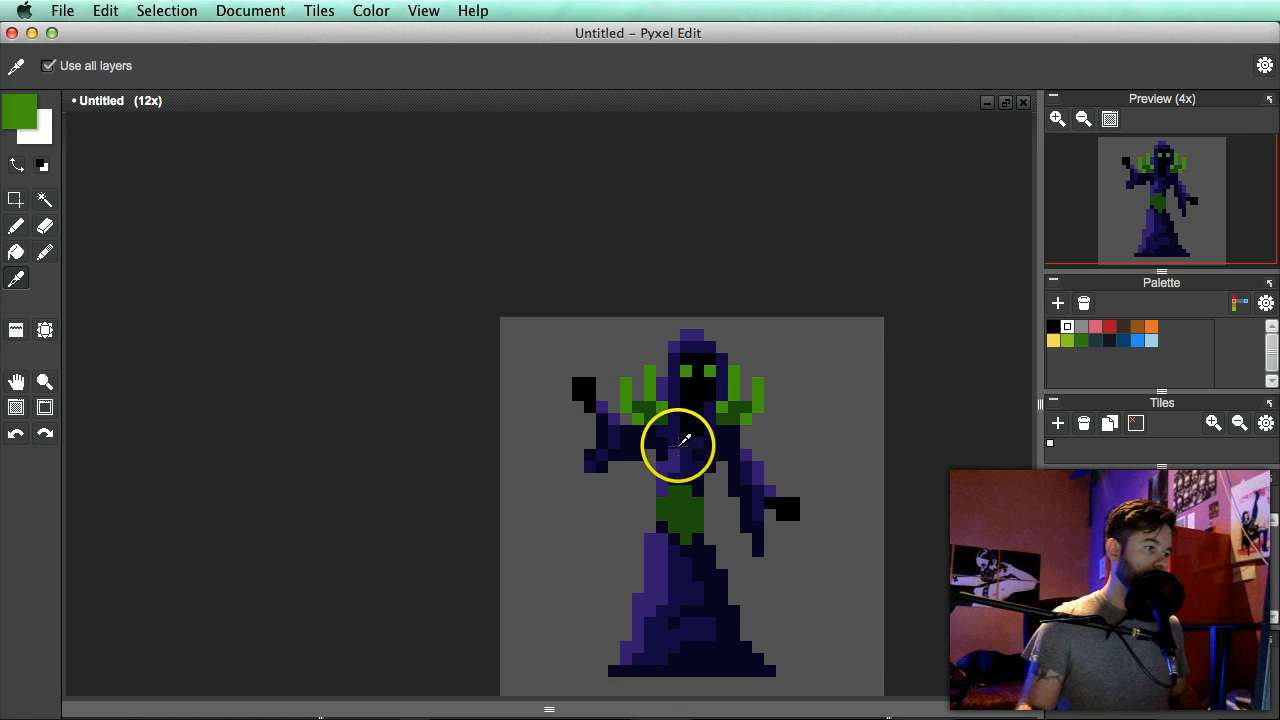
pyautogui.scroll(2, 577, 377)
pyautogui.click(551, 376)
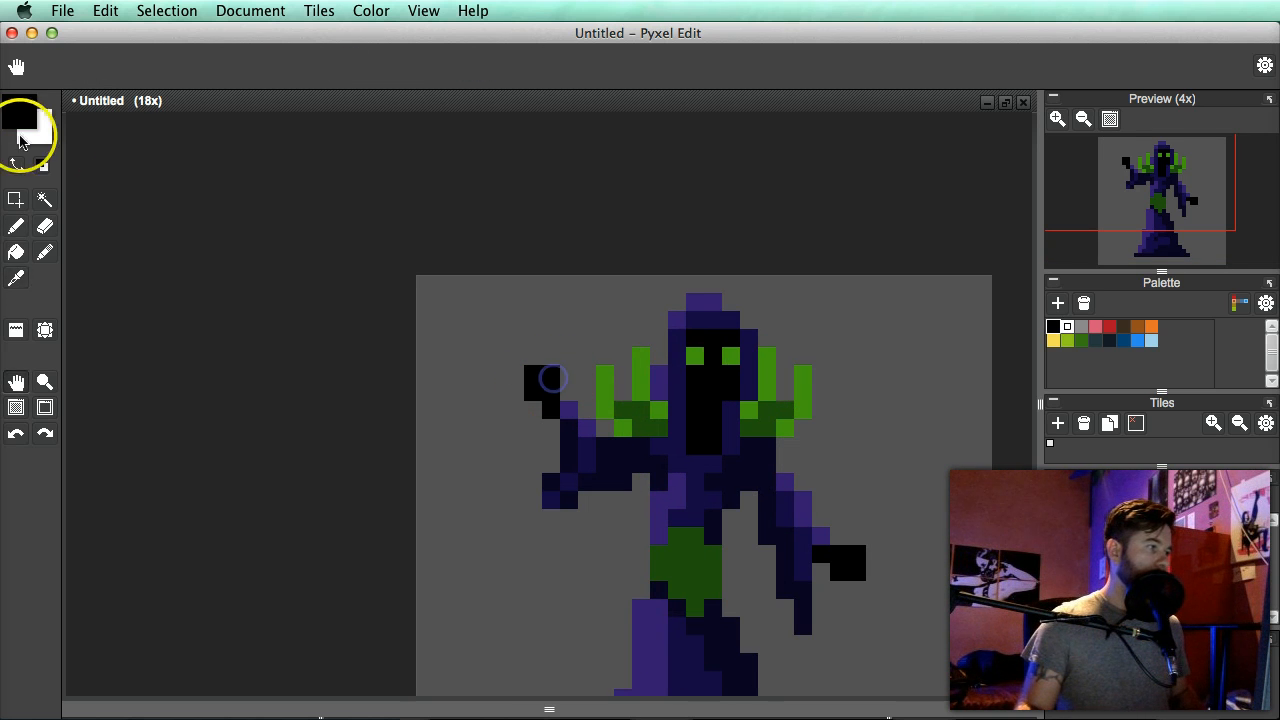
pyautogui.click(18, 112)
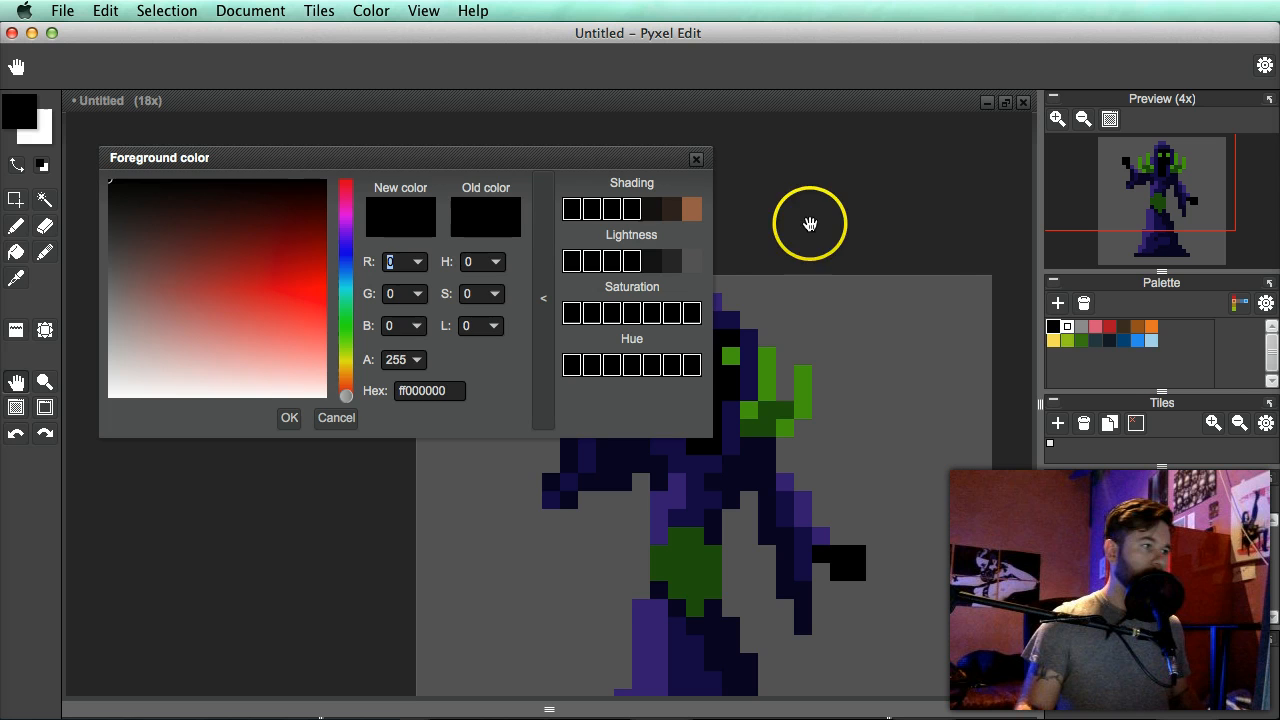
pyautogui.click(696, 159)
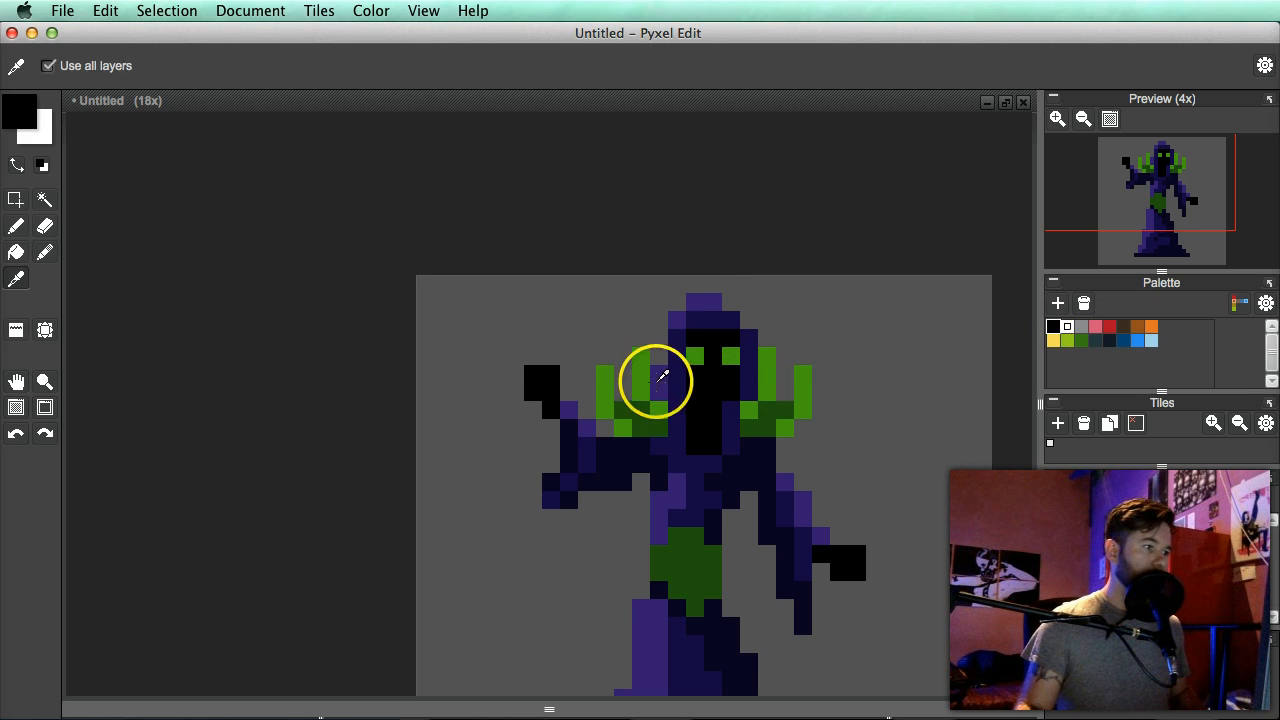
# - Paint a bright green flame blob over the raised left hand, using the green sampled from the shoulder spikes
pyautogui.keyDown('alt'); pyautogui.click(641, 379); pyautogui.keyUp('alt')
pyautogui.press('space')
pyautogui.moveTo(529, 373); pyautogui.dragTo(532, 384)
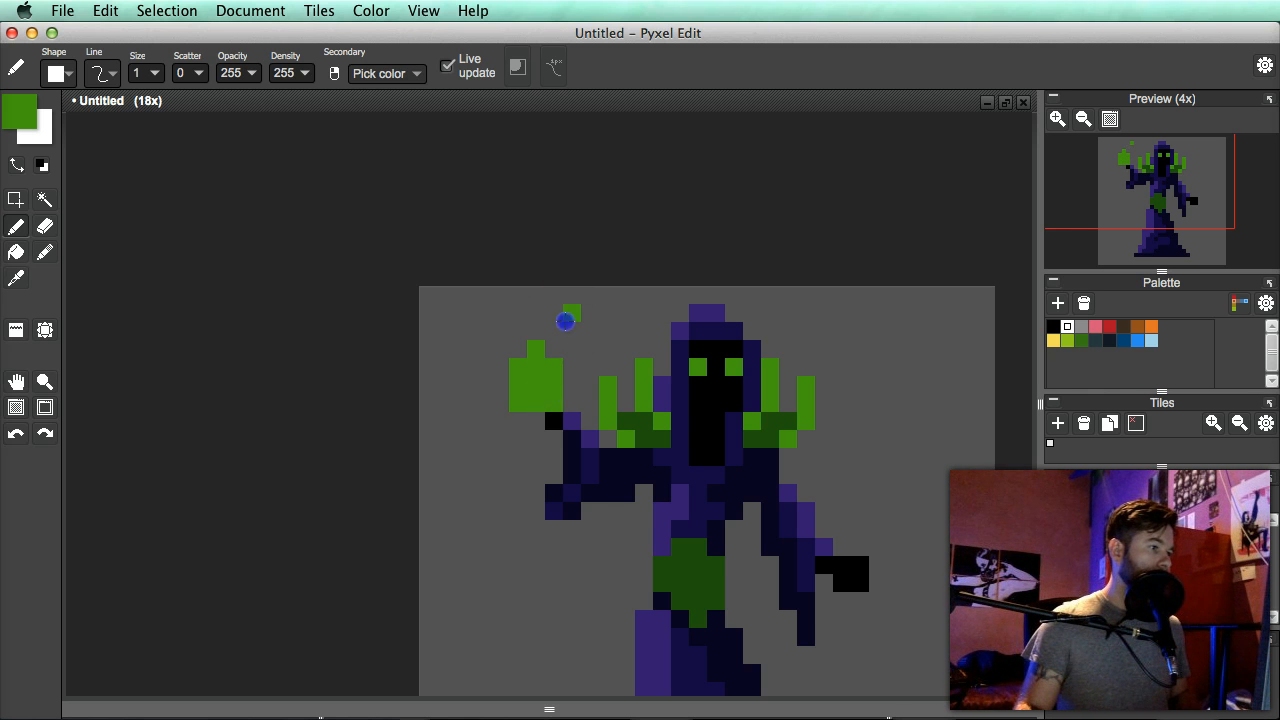
pyautogui.scroll(-2, 652, 342)
pyautogui.scroll(2, 620, 349)
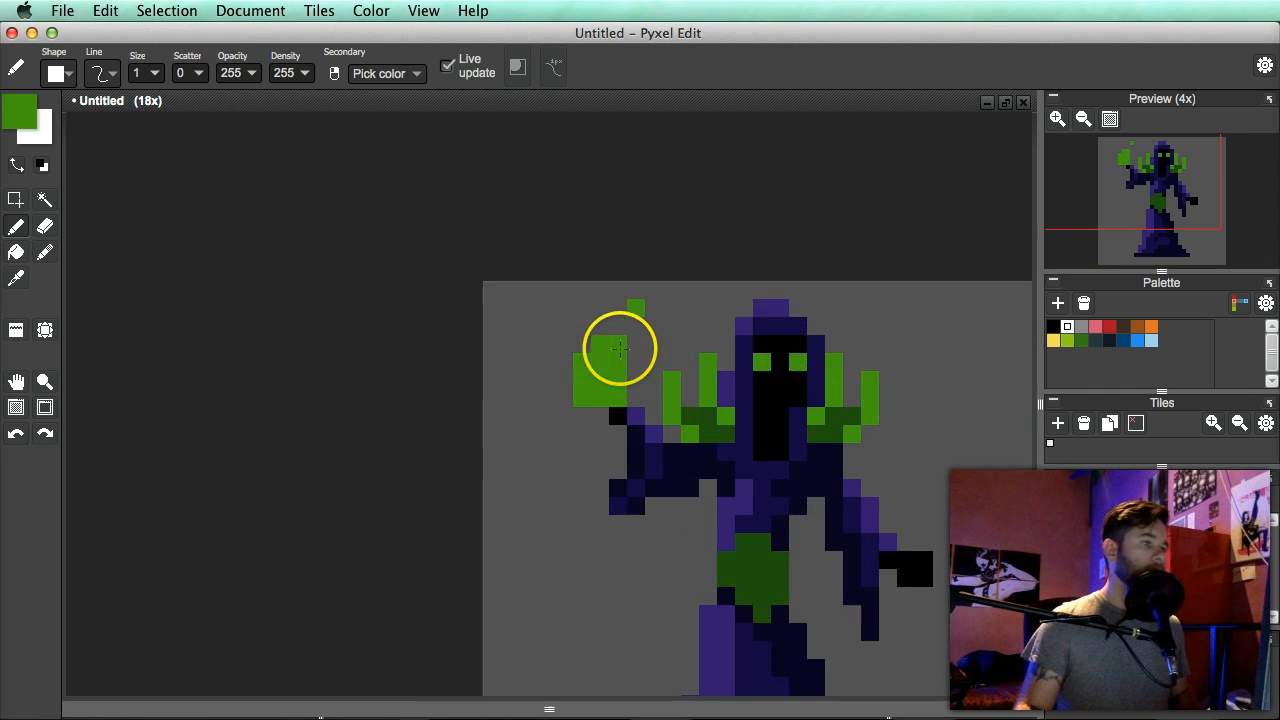
pyautogui.scroll(-1, 620, 349)
pyautogui.scroll(1, 624, 400)
pyautogui.scroll(-2, 606, 402)
pyautogui.scroll(4, 630, 410)
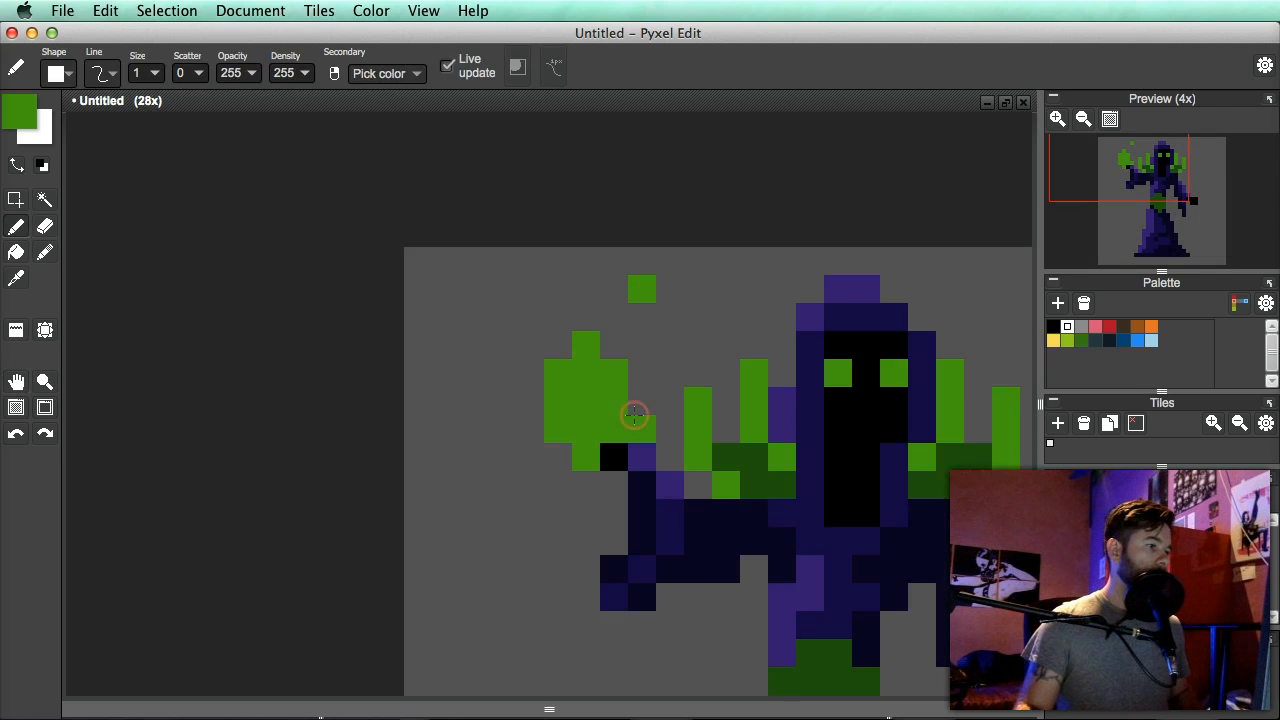
pyautogui.scroll(1, 635, 416)
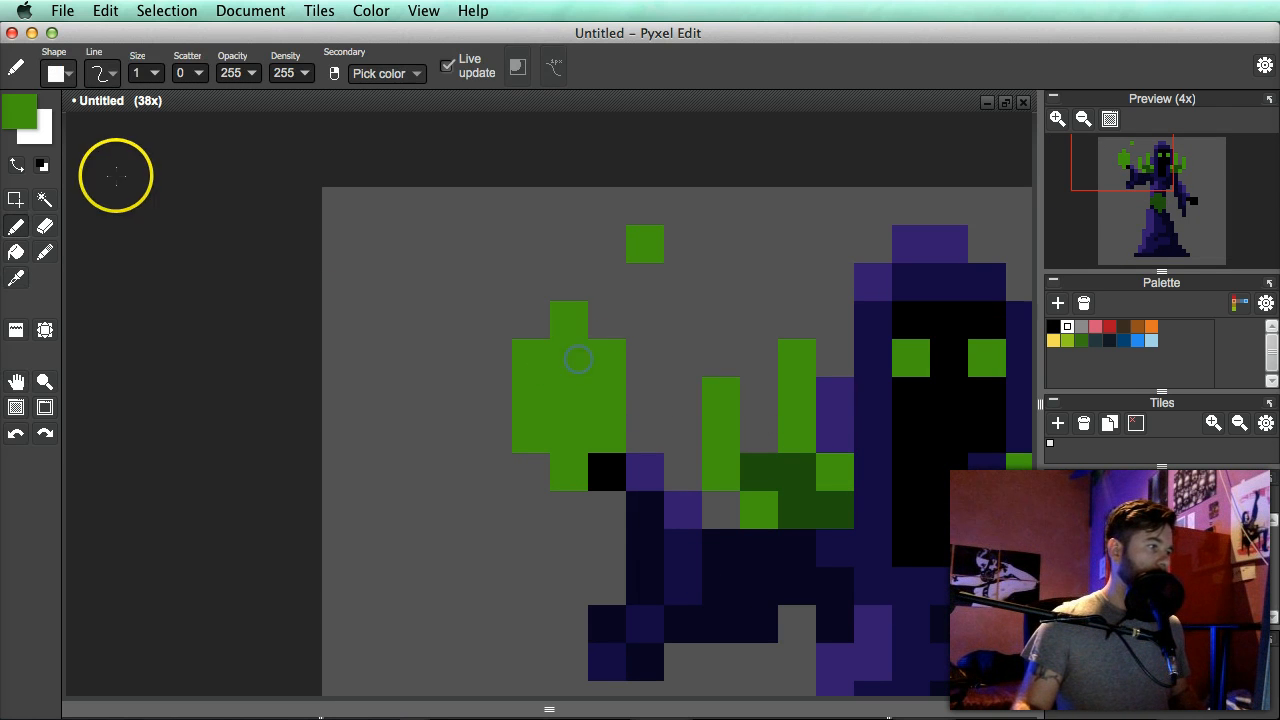
# - Outline the left, upper and right sides of the flame in the dark green sampled from the shoulder piece
pyautogui.click(22, 115)
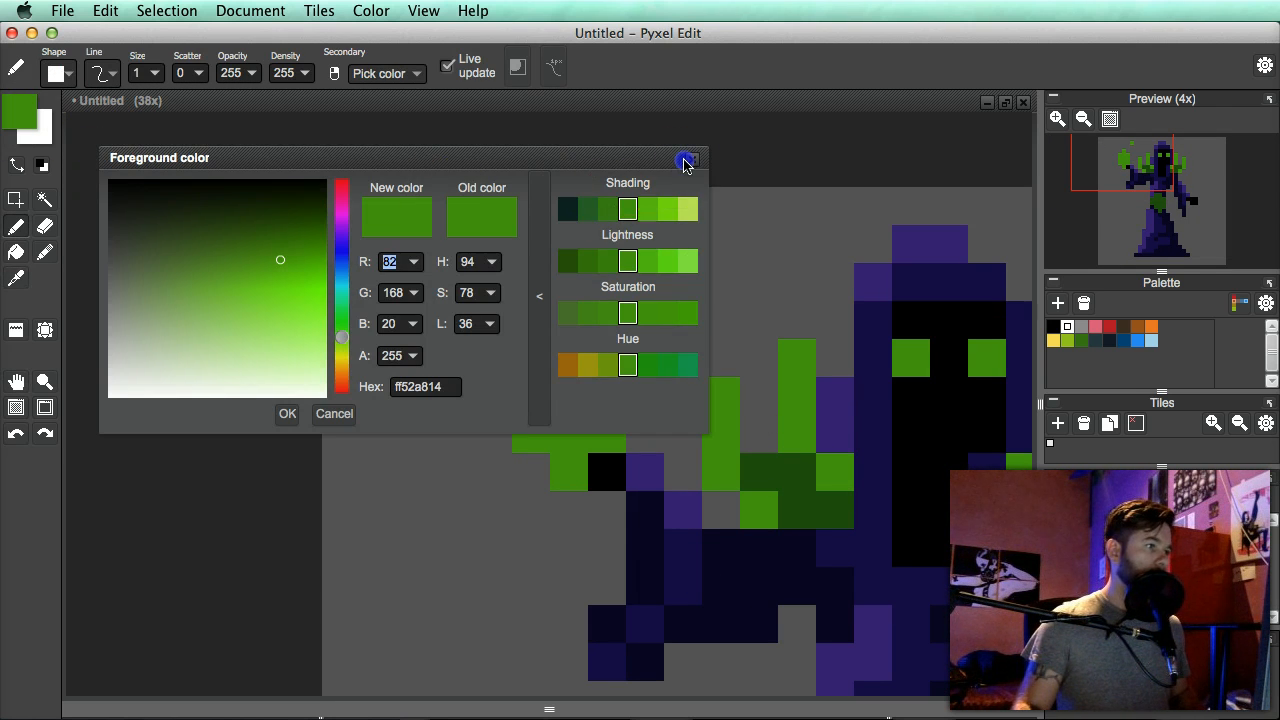
pyautogui.click(695, 160)
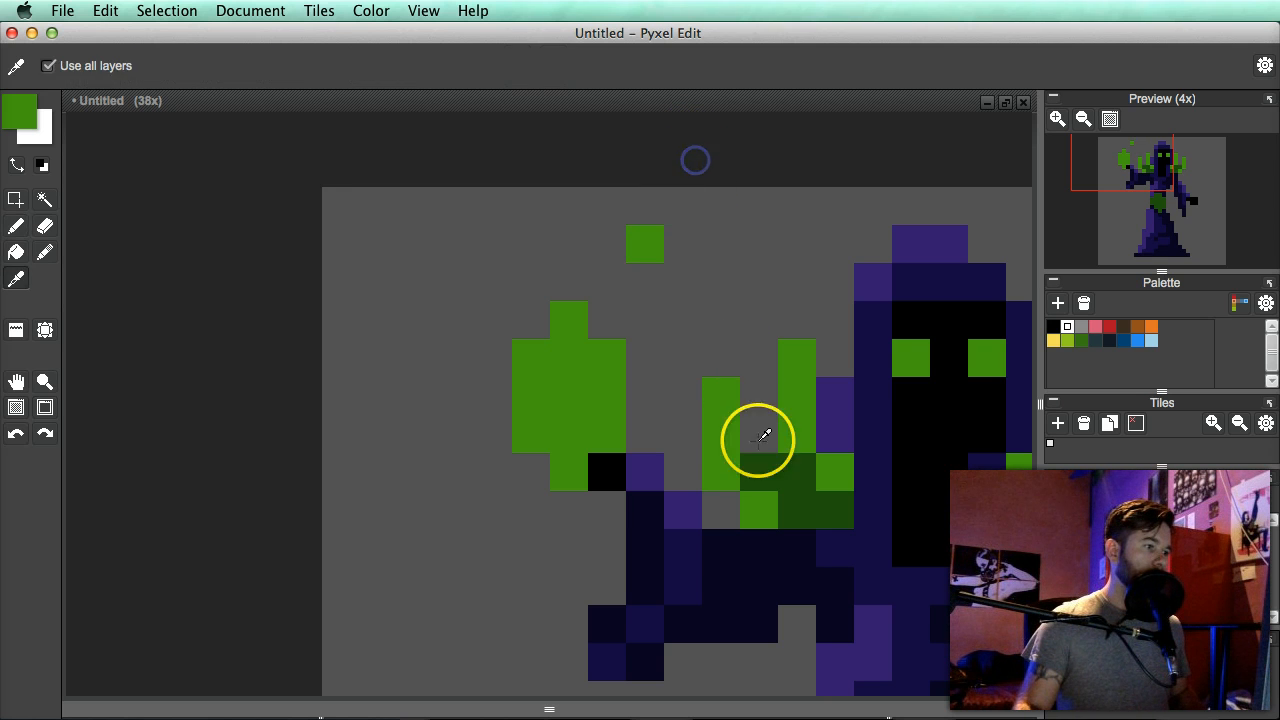
pyautogui.keyDown('alt'); pyautogui.click(771, 466); pyautogui.keyUp('alt')
pyautogui.moveTo(500, 423)
pyautogui.mouseDown()
pyautogui.moveTo(513, 357)
pyautogui.moveTo(565, 270)
pyautogui.mouseUp()
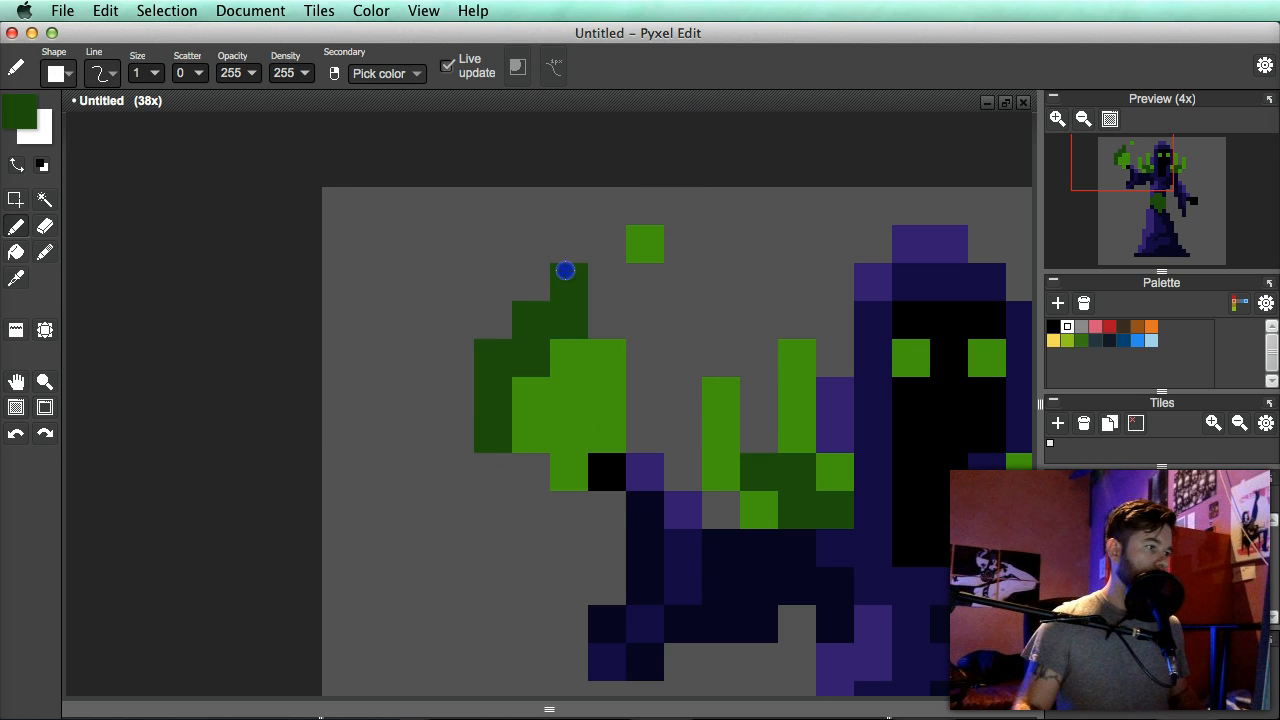
pyautogui.moveTo(639, 406); pyautogui.dragTo(625, 462)
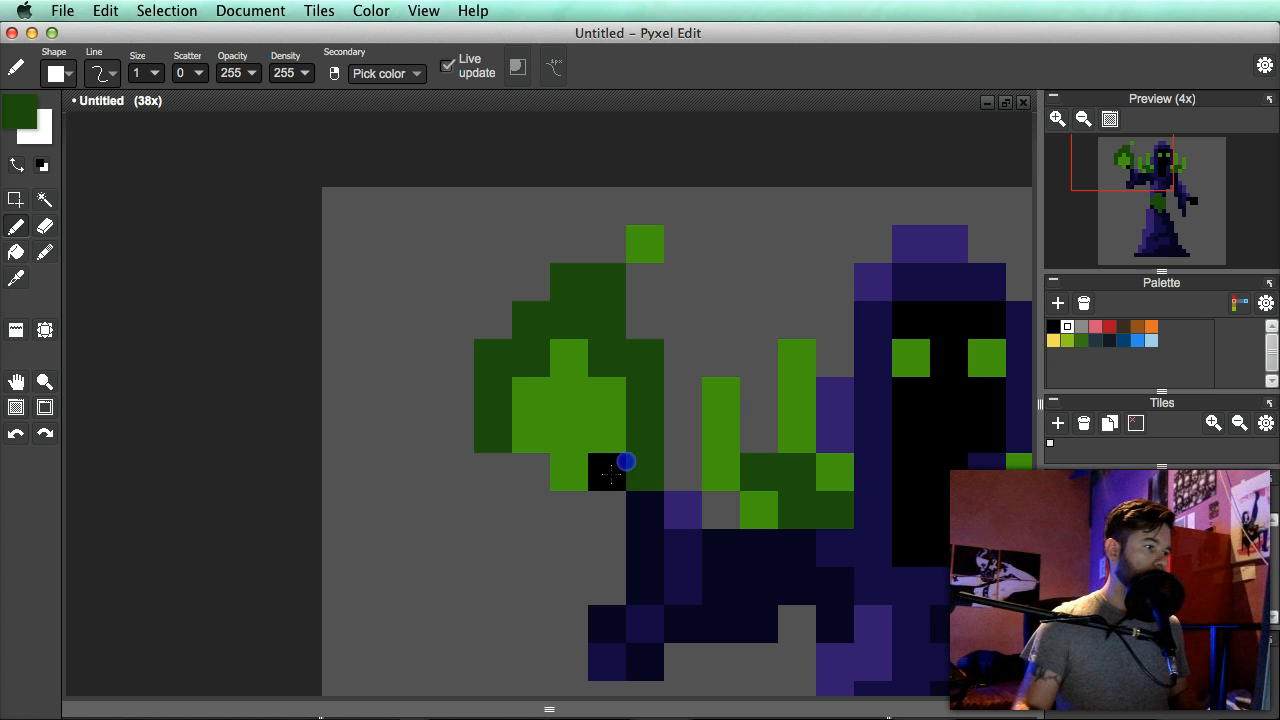
pyautogui.scroll(-4, 660, 509)
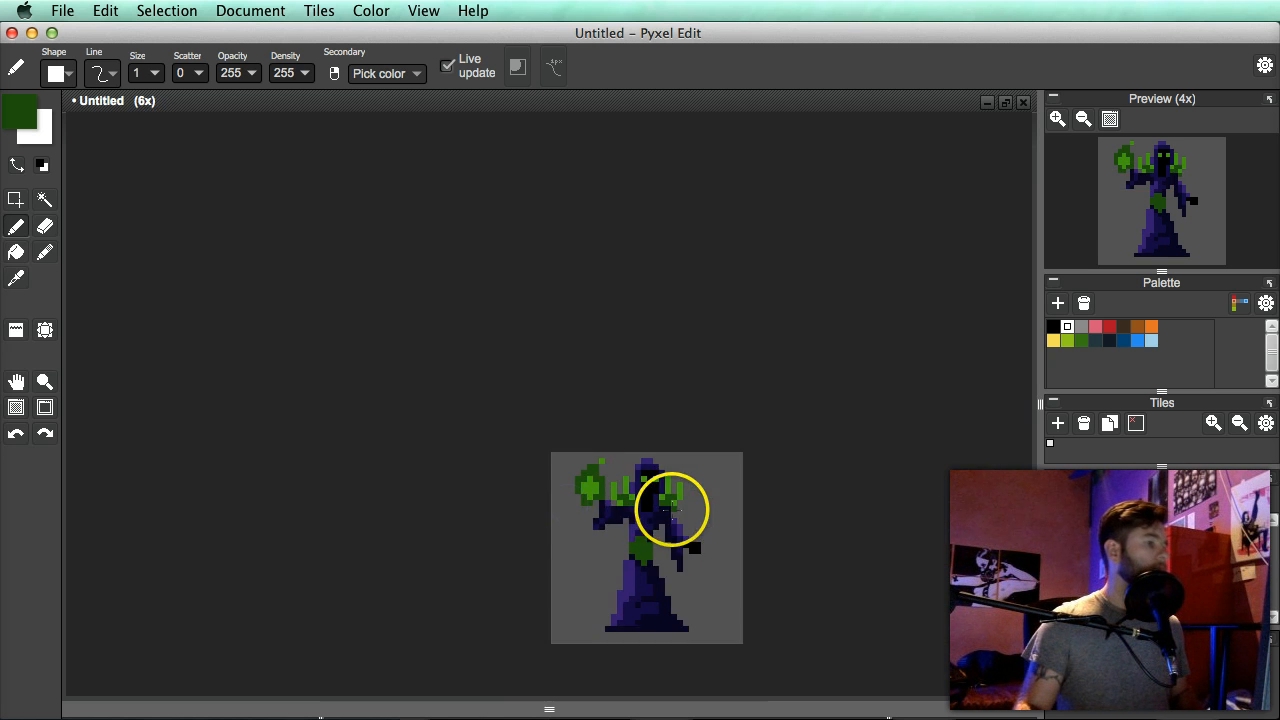
# - Undo the last pen strokes and paint three dark green pixels around the flame's lower point
pyautogui.scroll(4, 554, 474)
pyautogui.press('space')
pyautogui.press('super+z')
pyautogui.press('super+z')
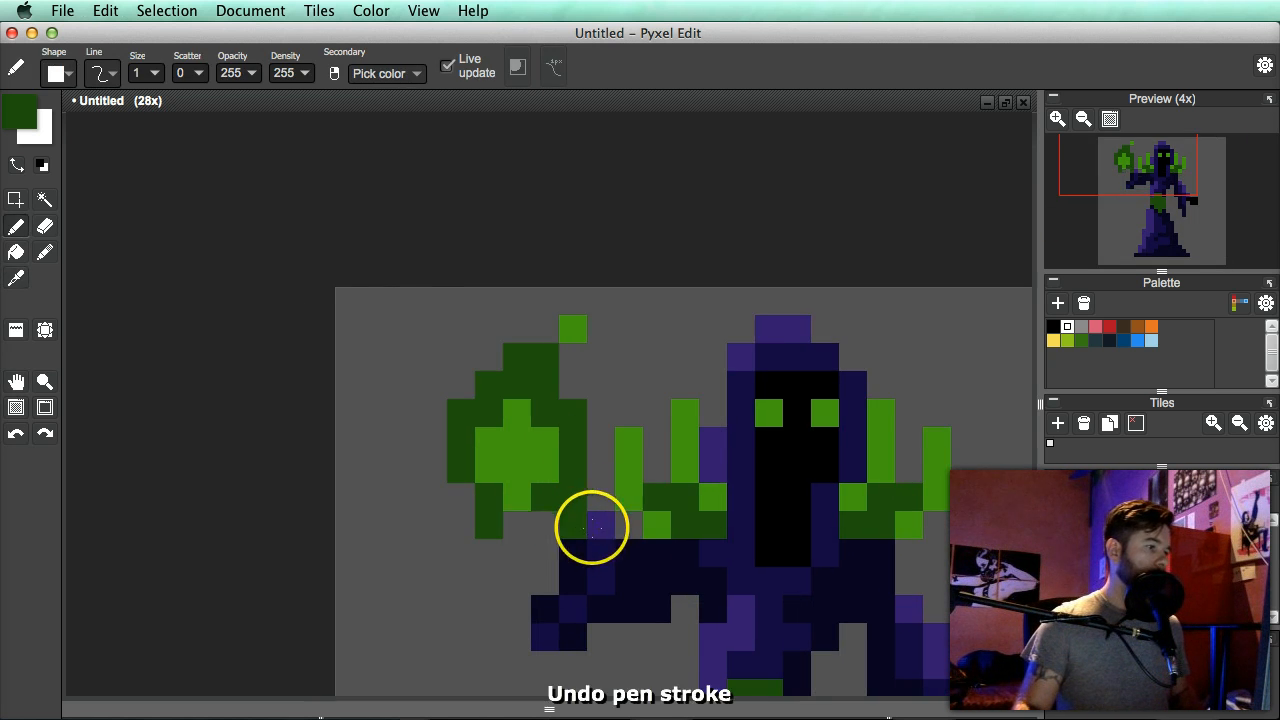
pyautogui.press('super+z')
pyautogui.rightClick(582, 471)
pyautogui.click(491, 492)
pyautogui.click(539, 495)
pyautogui.click(517, 524)
pyautogui.scroll(-3, 517, 524)
pyautogui.scroll(4, 551, 486)
# - Extend the flame upward with a dark green tip reaching the canvas edge and erase the loose bright green pixel beside it
pyautogui.click(588, 338)
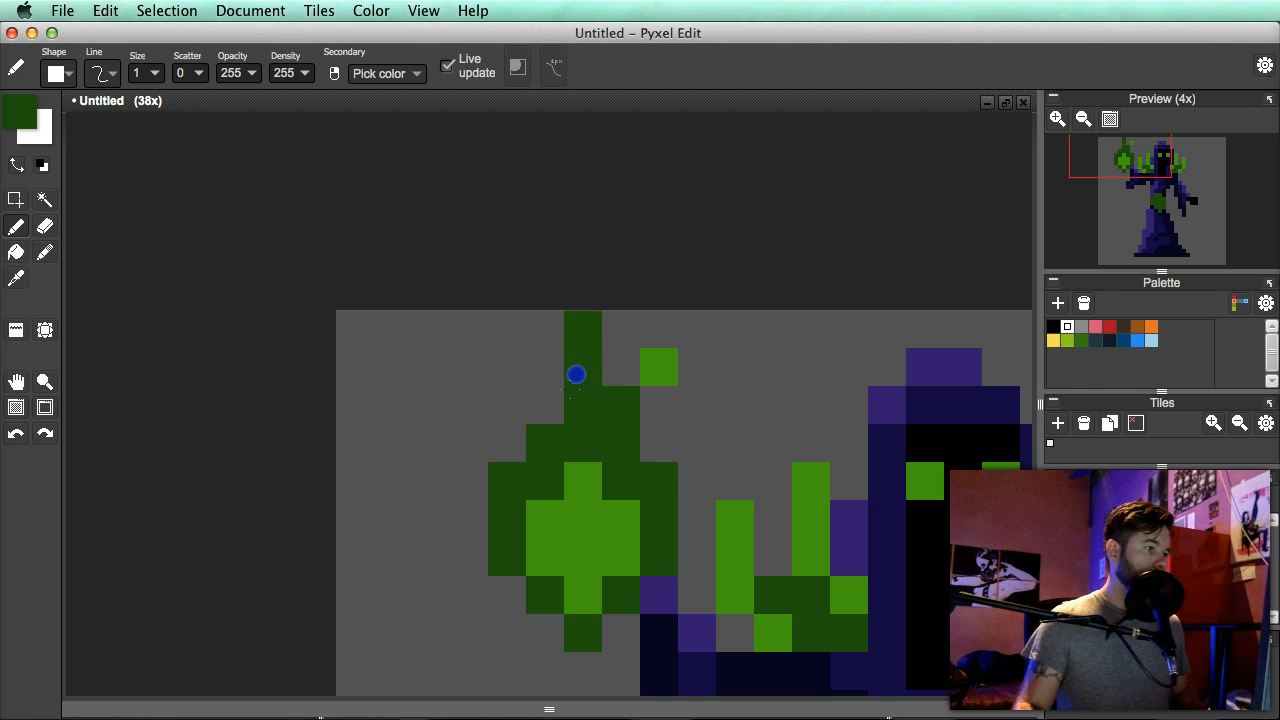
pyautogui.scroll(-4, 622, 372)
pyautogui.scroll(2, 643, 380)
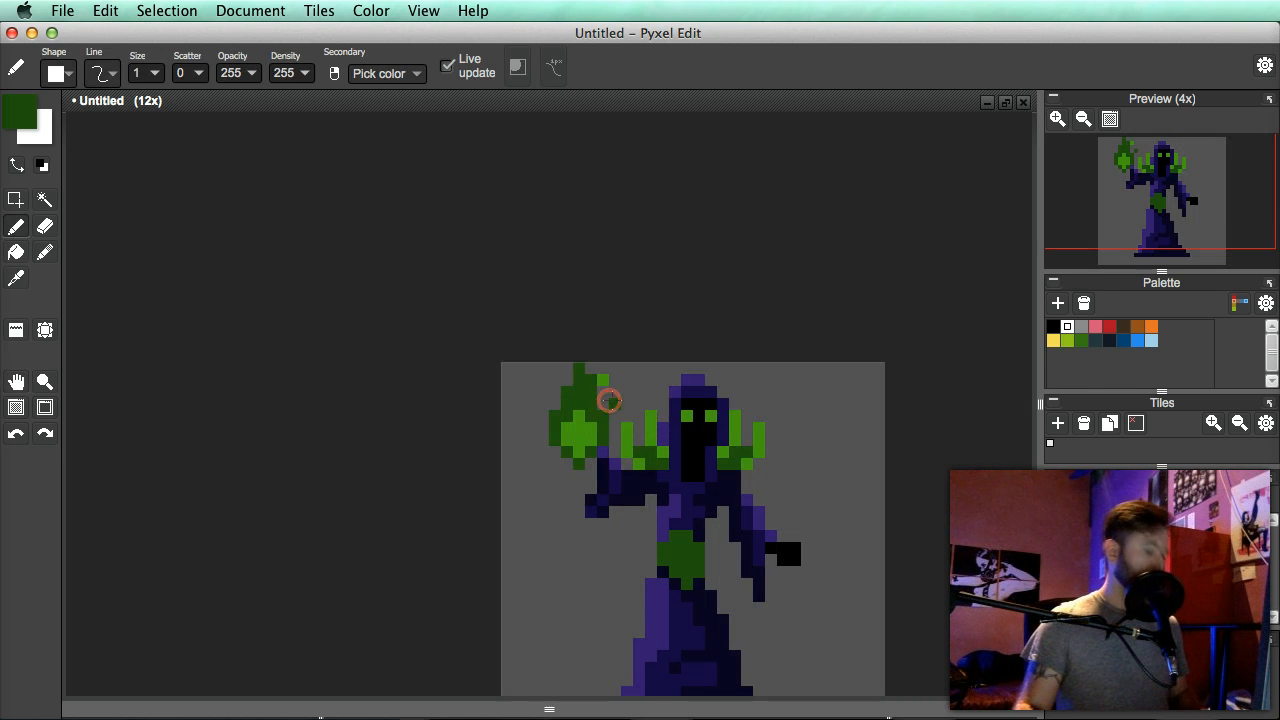
pyautogui.press('e')
pyautogui.scroll(1, 652, 443)
pyautogui.moveTo(651, 442); pyautogui.dragTo(652, 464)
# - Set the foreground to the darker green 16451f and paint the flame's tip and upper outer edges with it
pyautogui.press('b')
pyautogui.keyDown('alt'); pyautogui.click(541, 385); pyautogui.keyUp('alt')
pyautogui.click(18, 110)
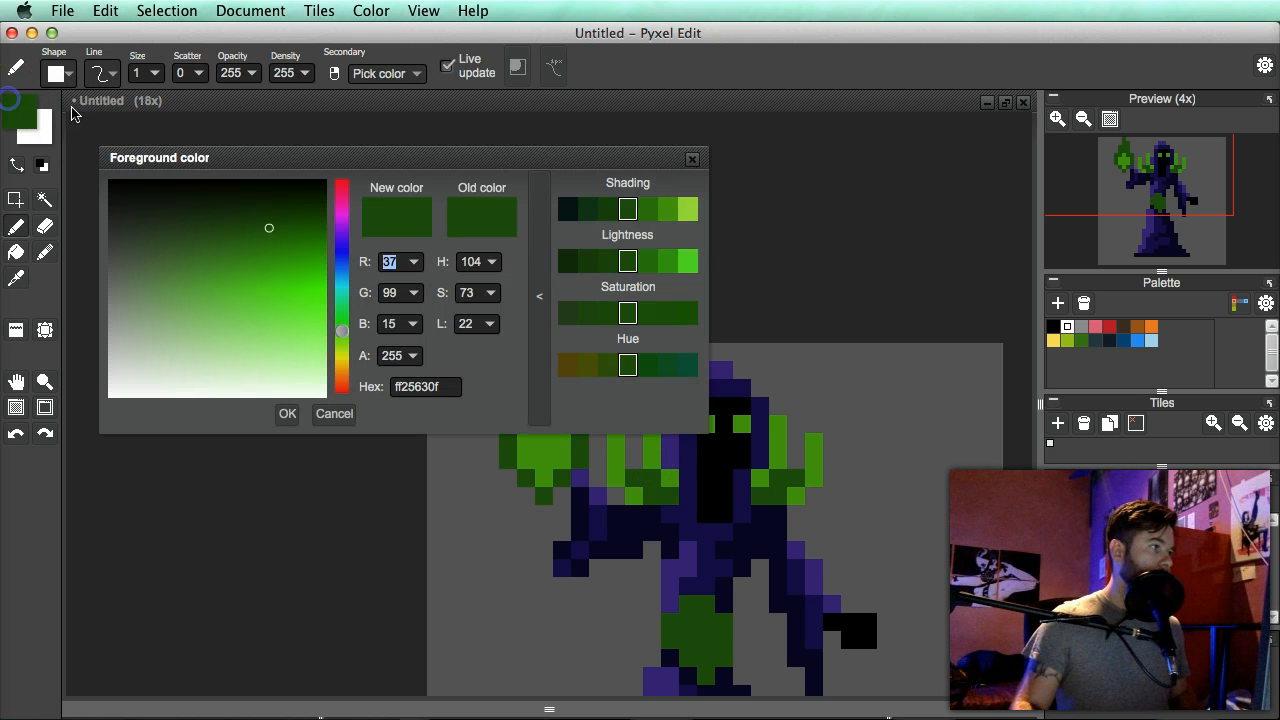
pyautogui.click(590, 210)
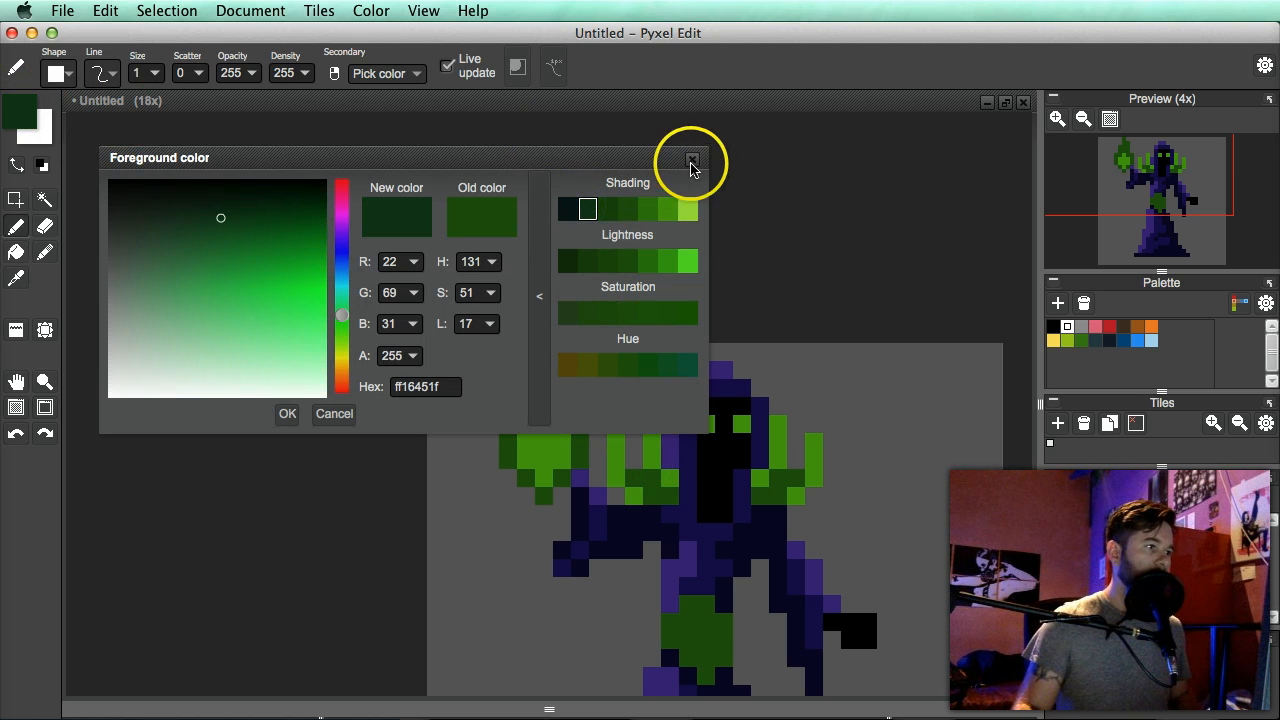
pyautogui.press('Return')
pyautogui.scroll(2, 563, 394)
pyautogui.click(479, 411)
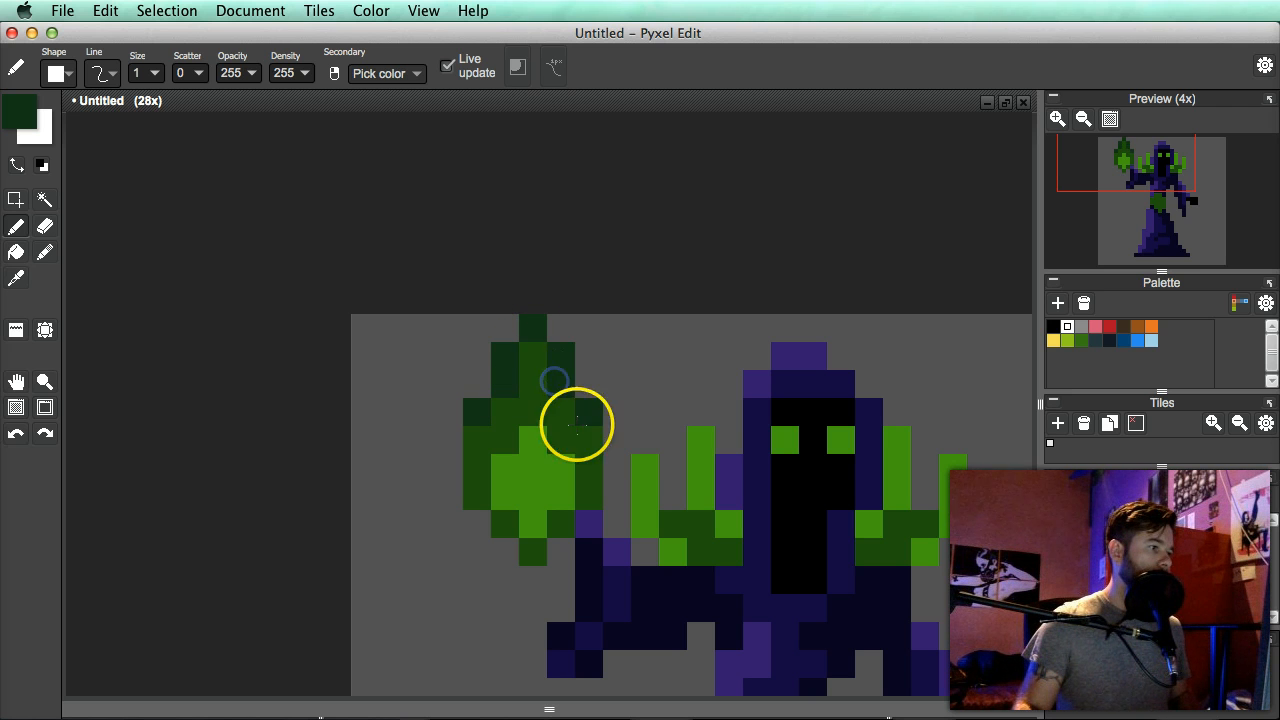
pyautogui.scroll(-5, 590, 470)
pyautogui.scroll(5, 540, 490)
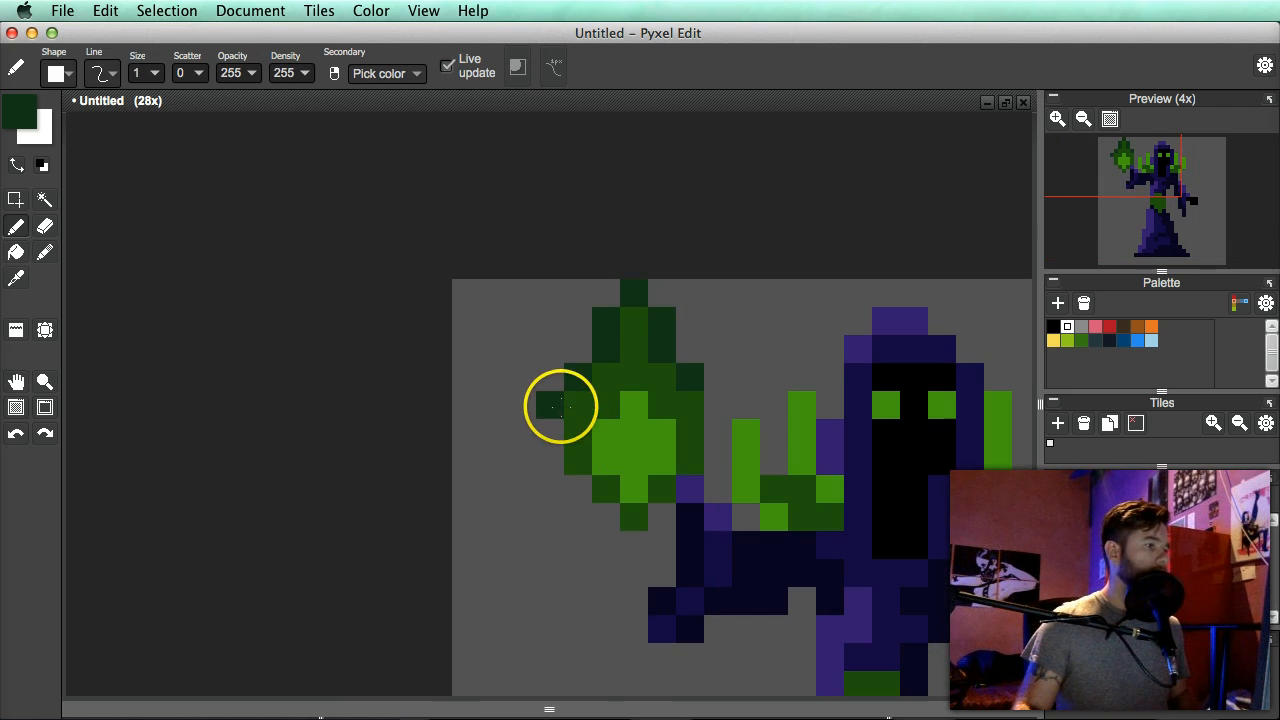
# - Shade the flame's left edge and lower outline with the darker green, undoing the stray last stroke
pyautogui.moveTo(571, 409); pyautogui.dragTo(571, 451)
pyautogui.click(597, 486)
pyautogui.moveTo(603, 510); pyautogui.dragTo(621, 514)
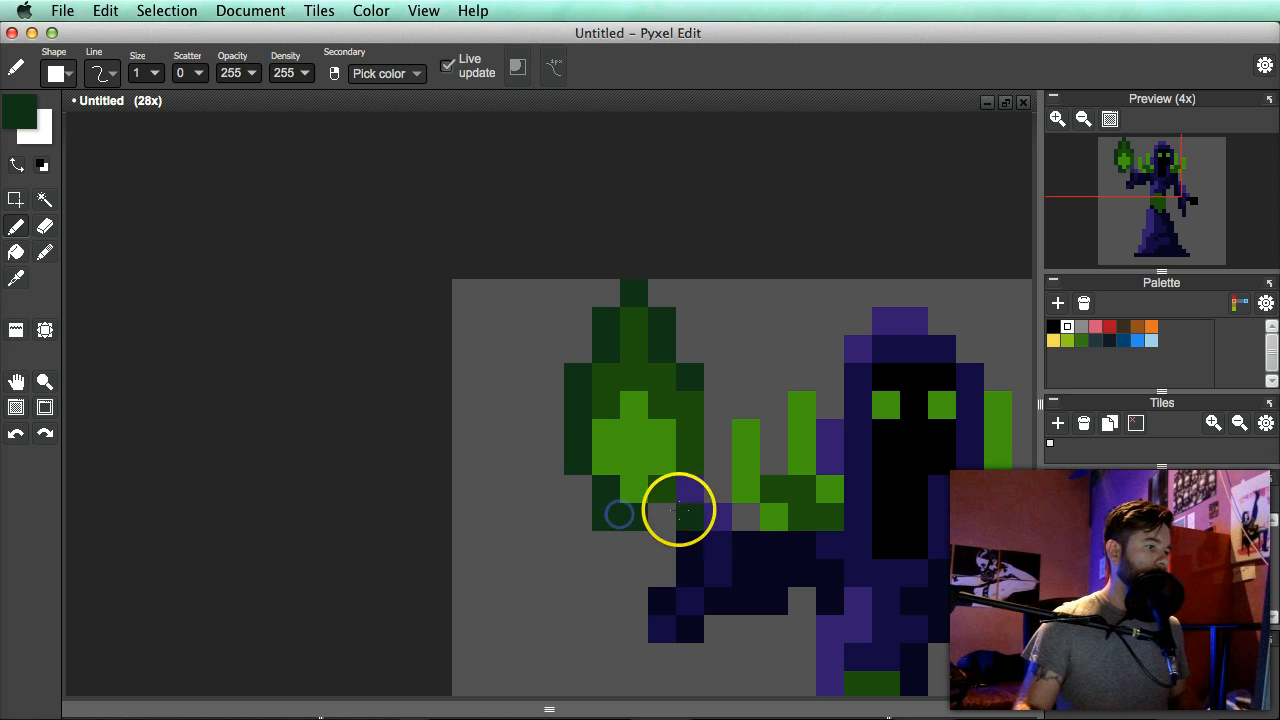
pyautogui.hotkey('ctrl', 'z')
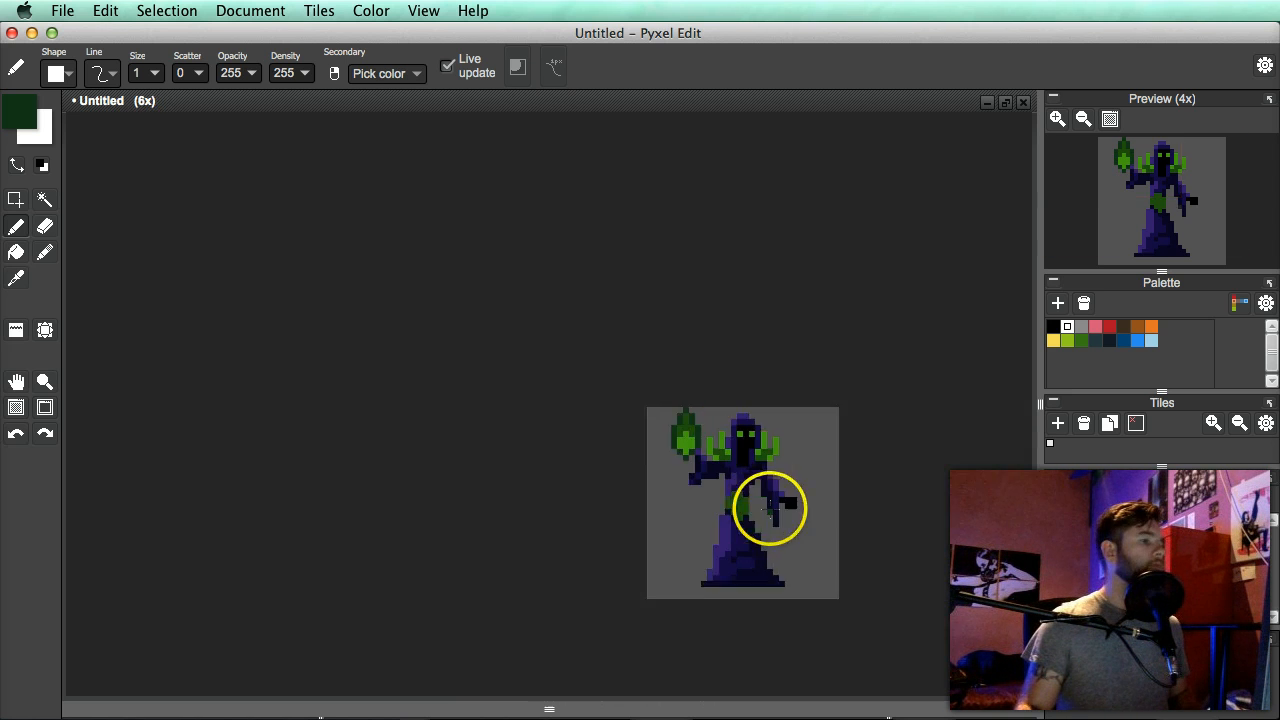
pyautogui.scroll(-5, 677, 391)
pyautogui.scroll(7, 580, 374)
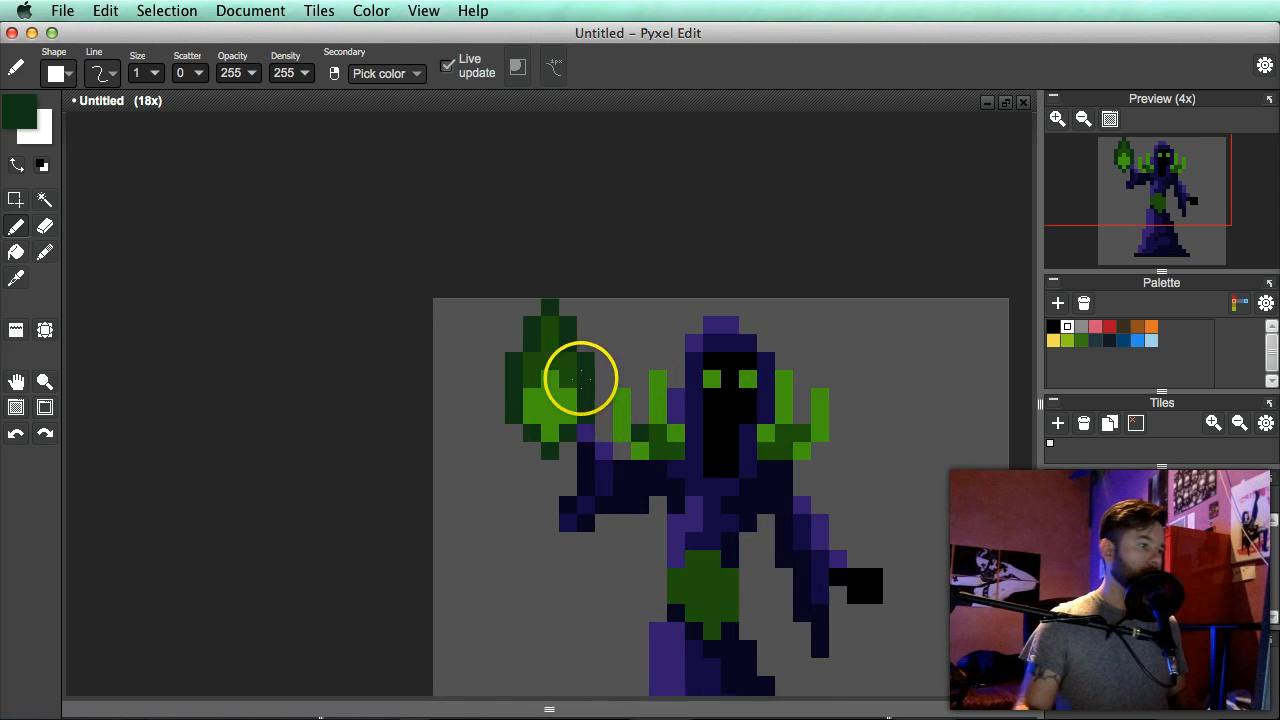
pyautogui.scroll(-4, 539, 315)
pyautogui.scroll(-3, 539, 315)
pyautogui.scroll(11, 583, 377)
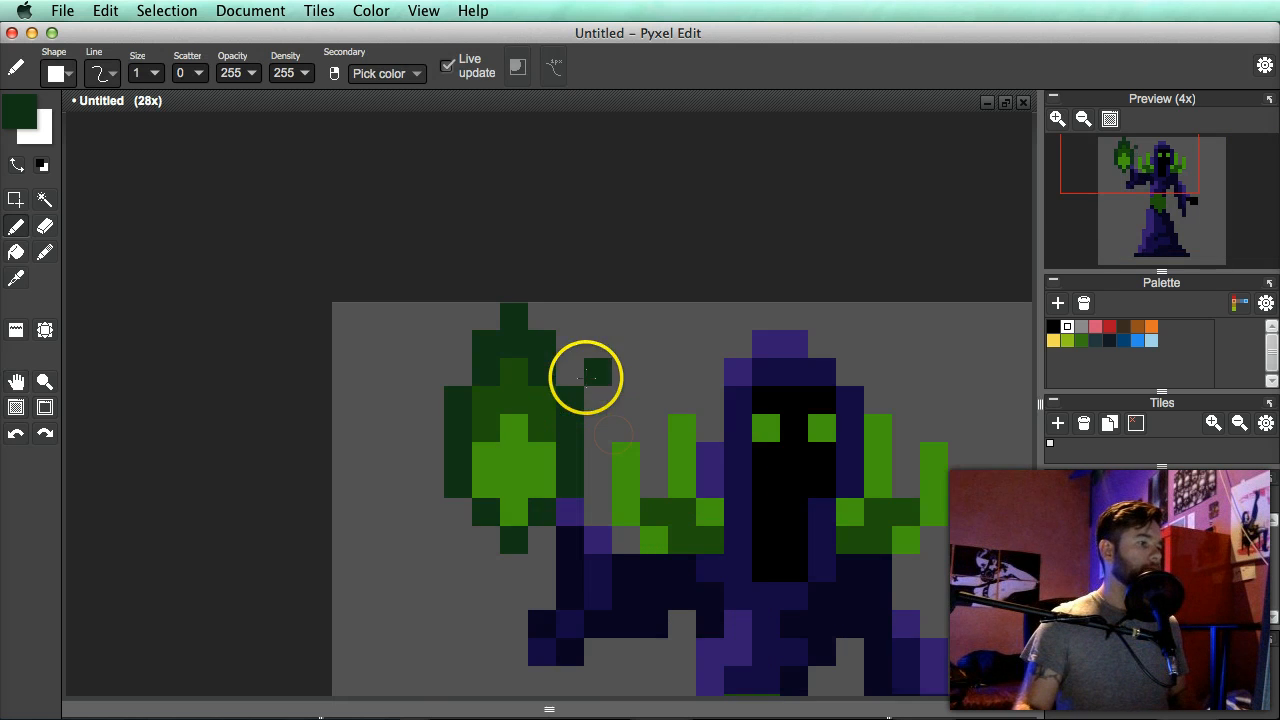
# - Set the foreground to the very dark green 0d2d14, paint on the flame's tip and undo the last pen stroke
pyautogui.keyDown('alt'); pyautogui.click(483, 317); pyautogui.keyUp('alt')
pyautogui.click(22, 110)
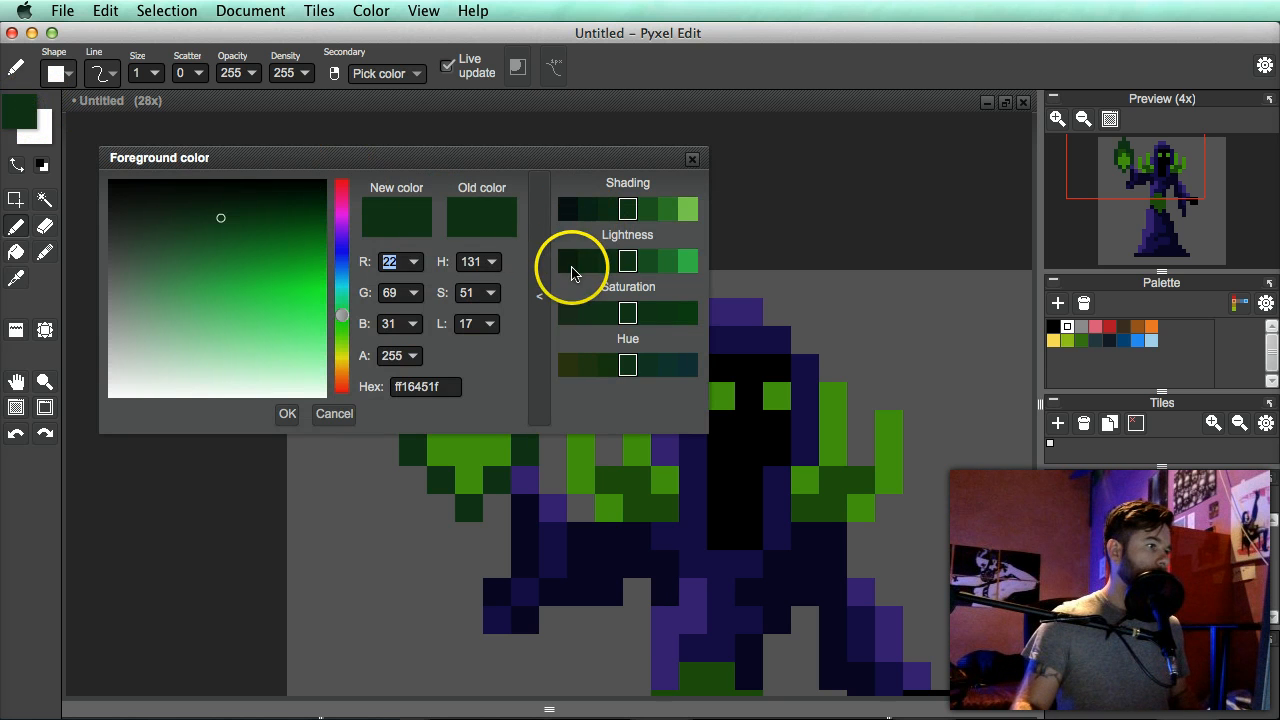
pyautogui.click(226, 206)
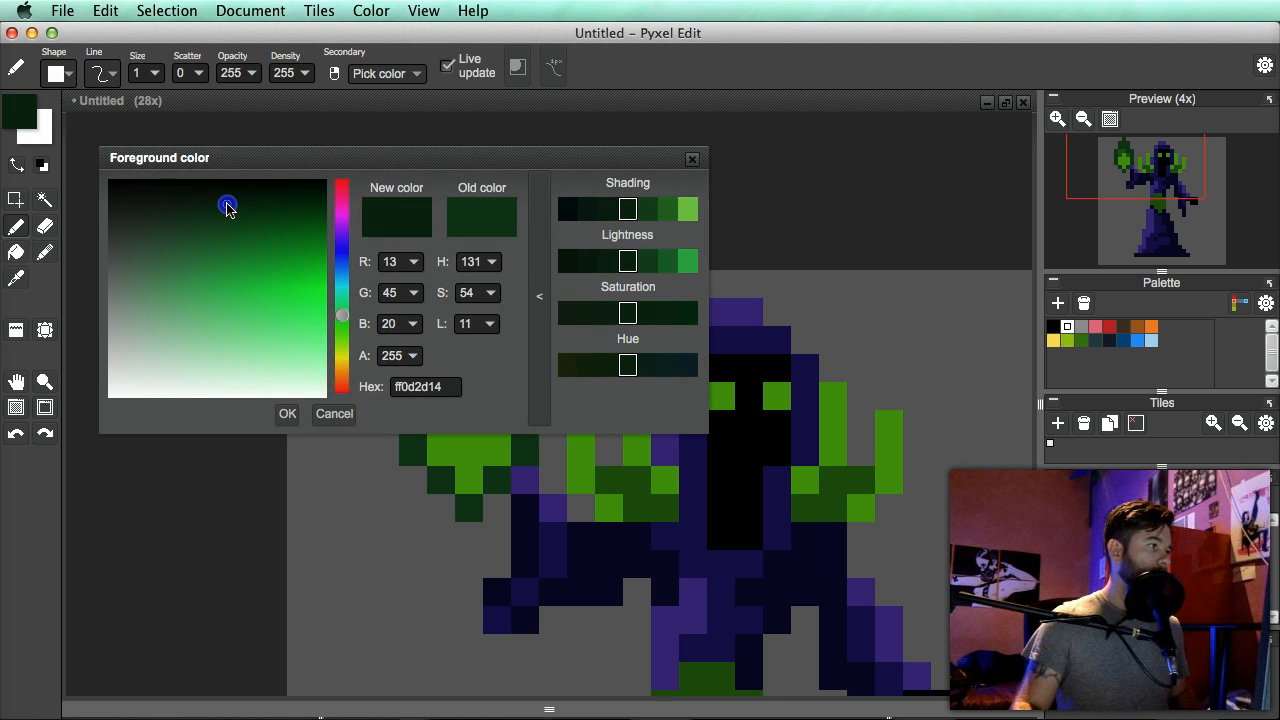
pyautogui.click(692, 159)
pyautogui.click(467, 274)
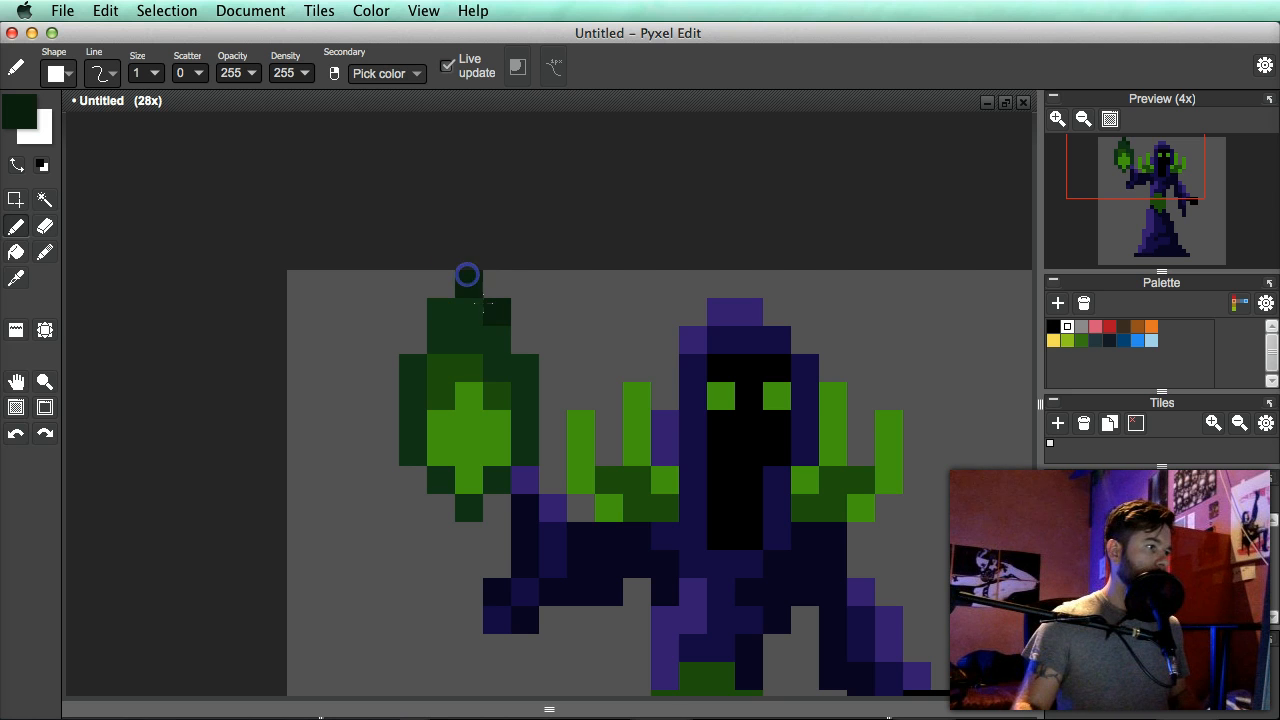
pyautogui.press('super+z')
# - Paint very dark green pixels on the flame's upper left outer corners
pyautogui.scroll(-5, 550, 409)
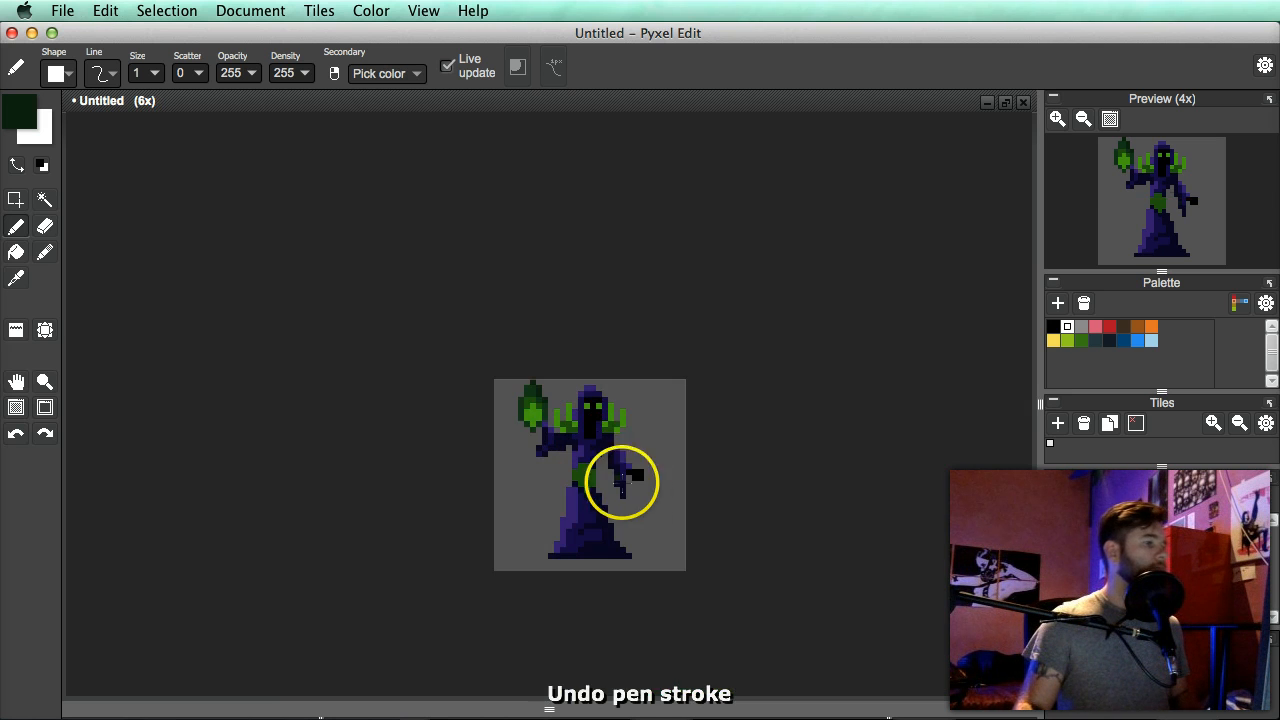
pyautogui.scroll(5, 535, 418)
pyautogui.click(491, 277)
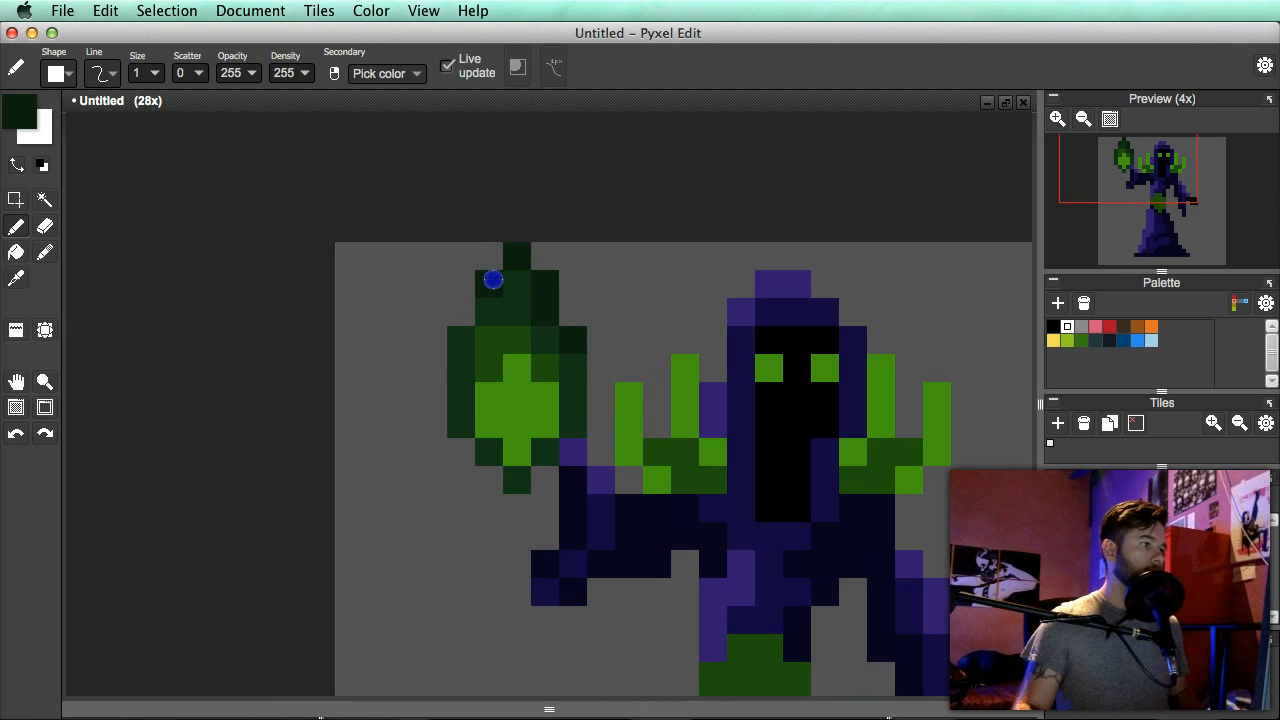
pyautogui.click(466, 340)
pyautogui.scroll(-5, 652, 450)
pyautogui.click(666, 462)
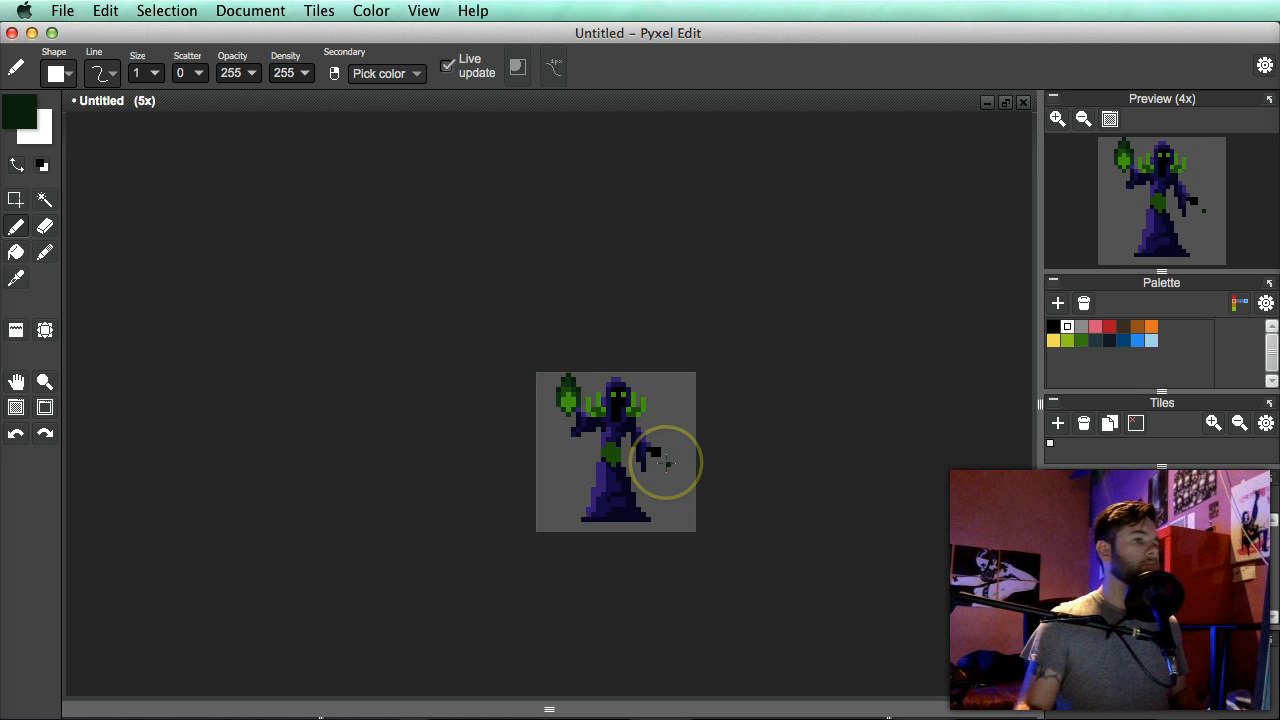
pyautogui.scroll(6, 543, 409)
# - Try mid green pixels on the upper part of the flame's bright core and undo the strokes
pyautogui.keyDown('alt'); pyautogui.click(600, 297); pyautogui.keyUp('alt')
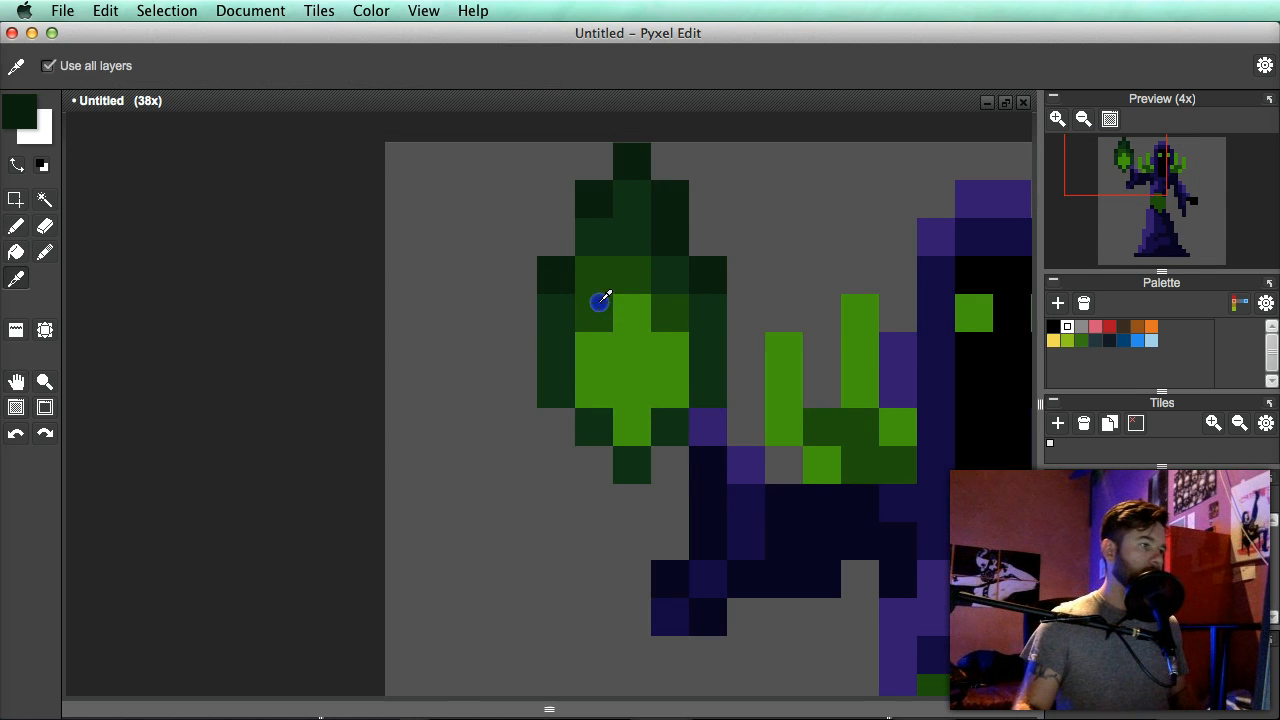
pyautogui.click(596, 338)
pyautogui.scroll(-6, 670, 335)
pyautogui.scroll(1, 700, 420)
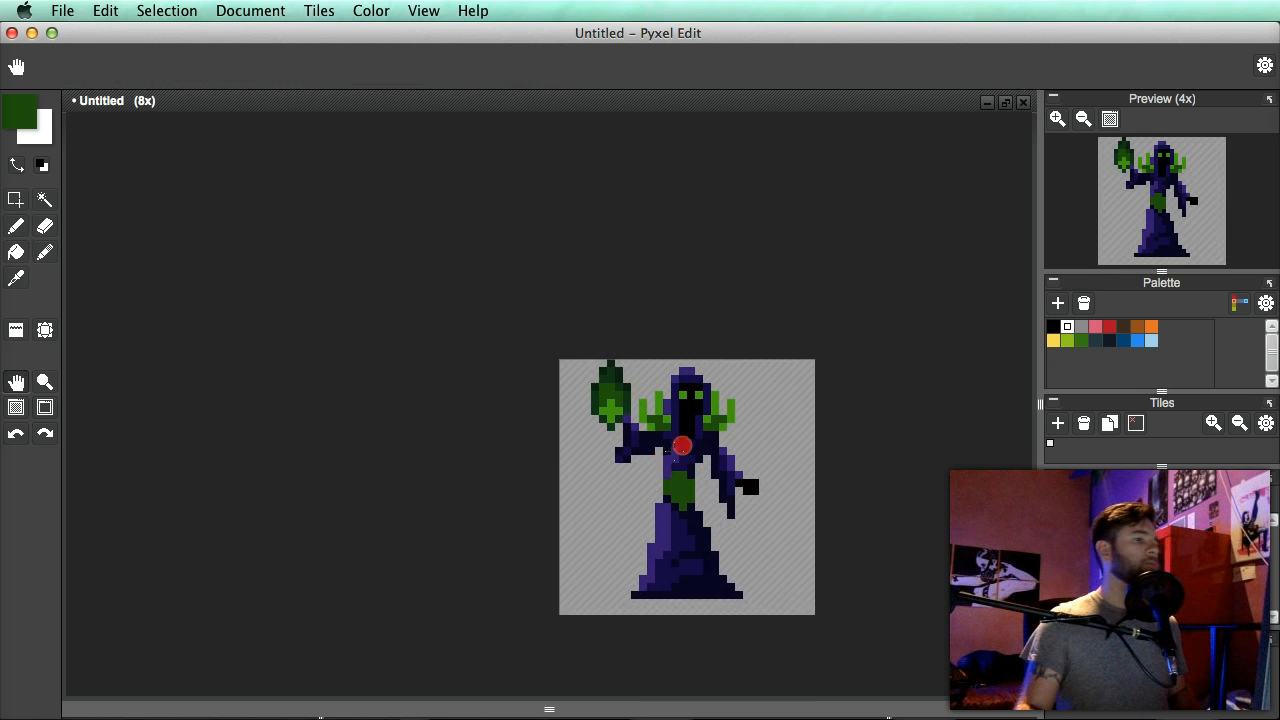
pyautogui.scroll(1, 655, 435)
pyautogui.scroll(2, 653, 432)
pyautogui.press('super+z')
pyautogui.press('super+z')
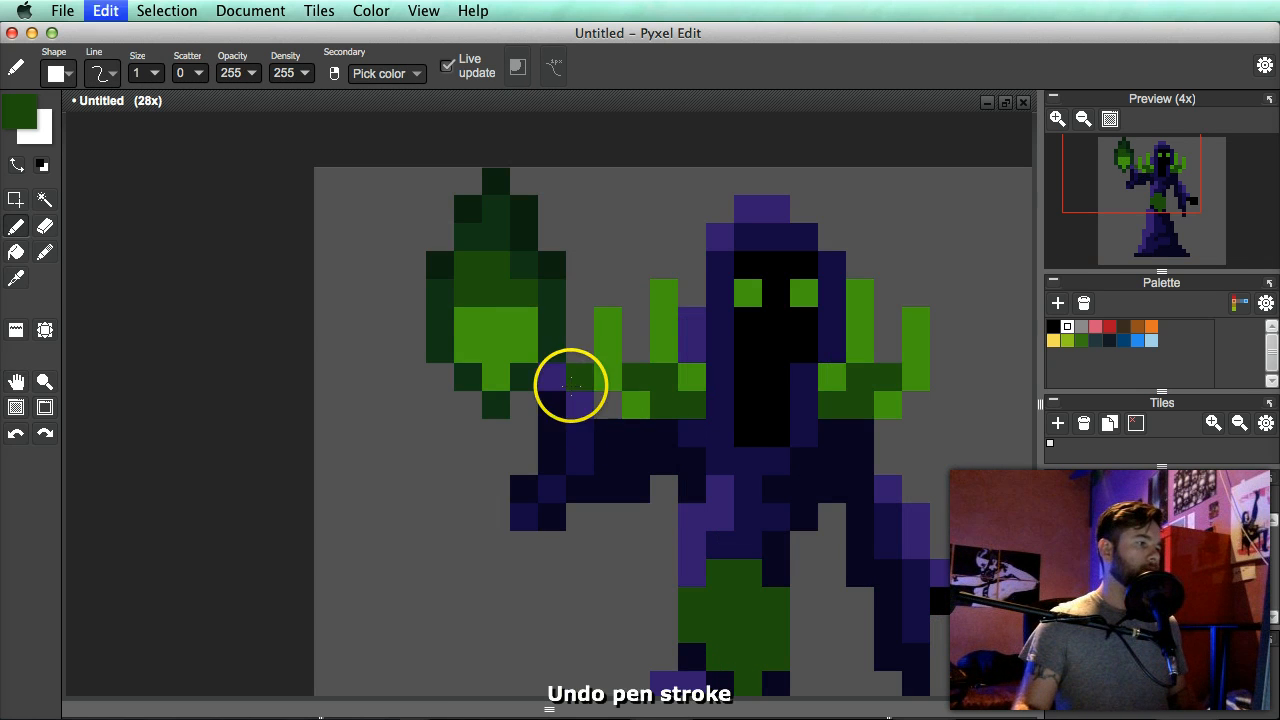
# - Set the foreground to the lightest shading tone of the flame's bright green and paint the center of its core
pyautogui.keyDown('alt'); pyautogui.click(497, 321); pyautogui.keyUp('alt')
pyautogui.click(20, 110)
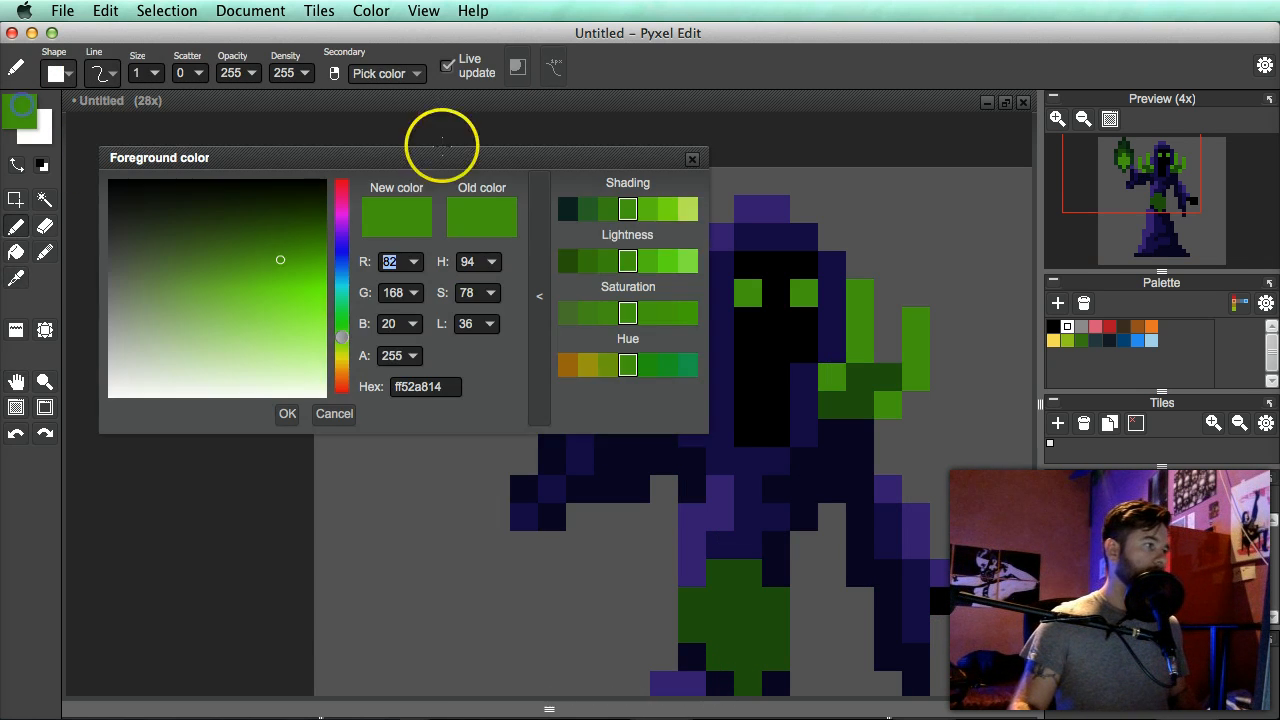
pyautogui.click(684, 208)
pyautogui.click(692, 158)
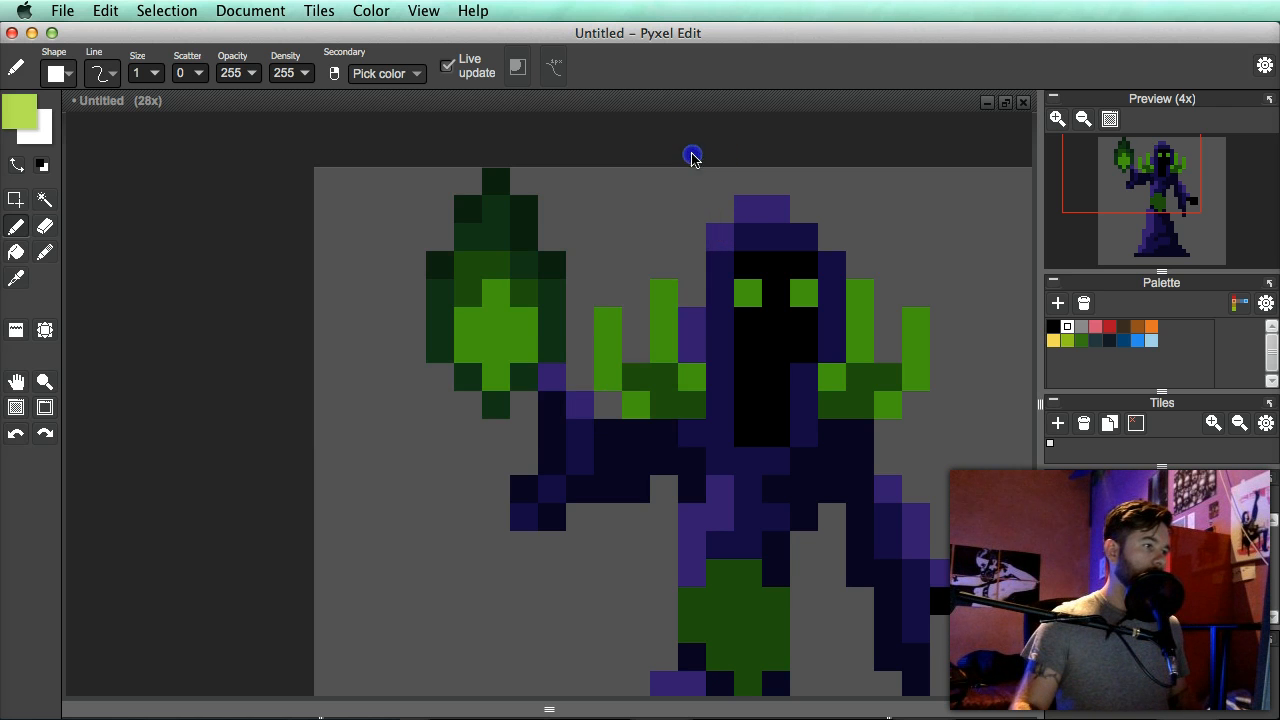
pyautogui.click(491, 332)
pyautogui.scroll(-5, 616, 401)
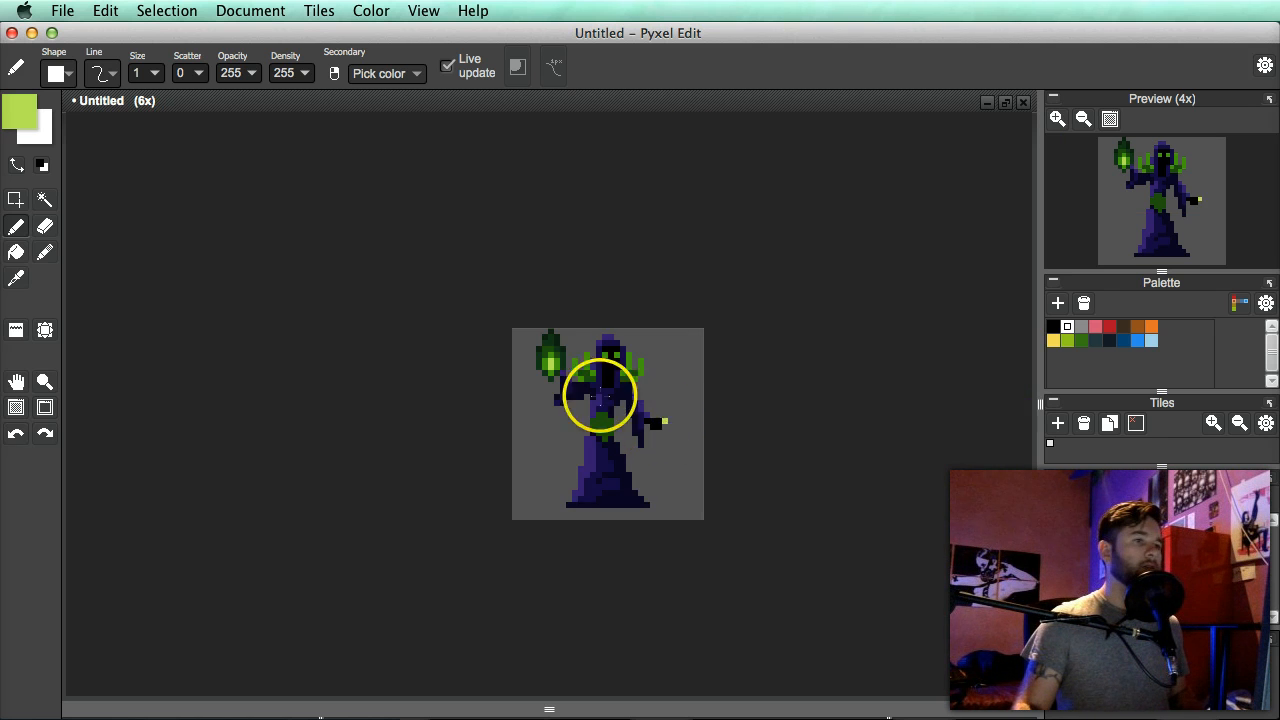
# - Examine the whole sorcerer sprite from a distance and up close
pyautogui.scroll(5, 569, 384)
pyautogui.click(501, 302)
pyautogui.scroll(-5, 600, 390)
pyautogui.press('space')
pyautogui.click(671, 427)
pyautogui.moveTo(671, 427); pyautogui.dragTo(645, 460)
pyautogui.scroll(3, 611, 445)
pyautogui.press('space')
# - Sample the dark green of the shoulder piece and set the foreground to its darker shading tone 16451f
pyautogui.press('alt')
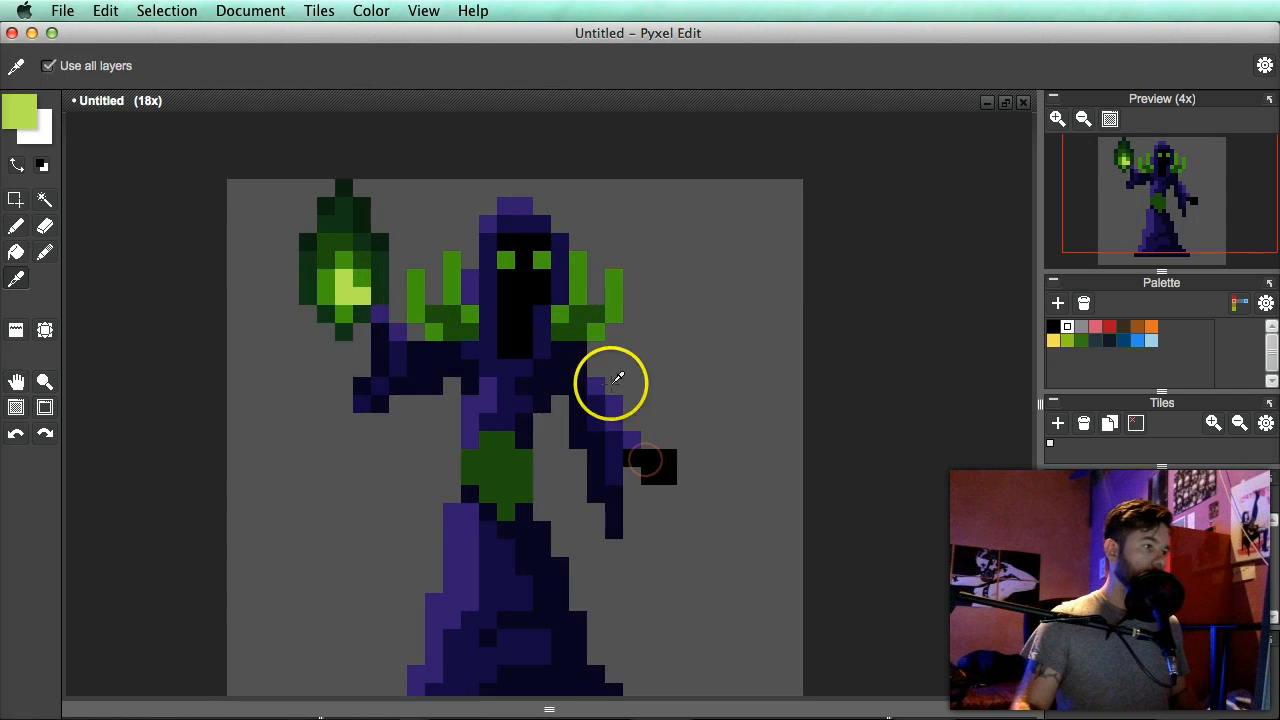
pyautogui.scroll(-3, 617, 380)
pyautogui.scroll(5, 550, 390)
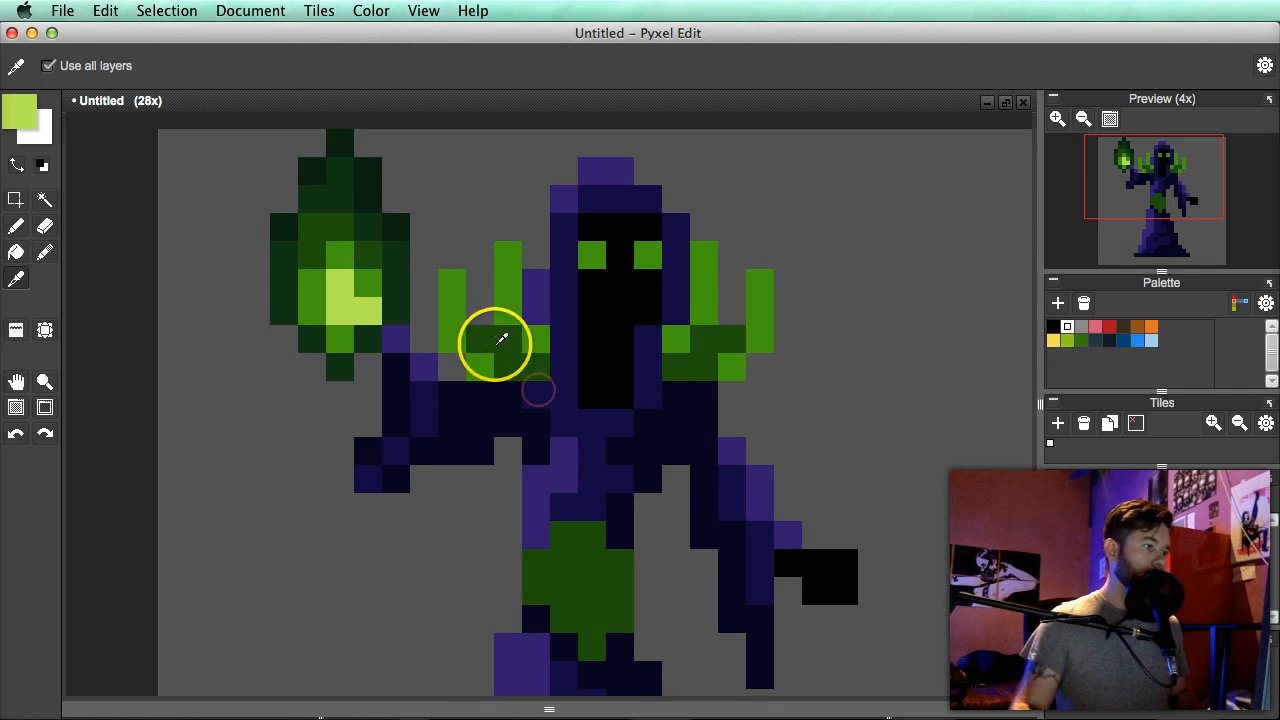
pyautogui.click(24, 113)
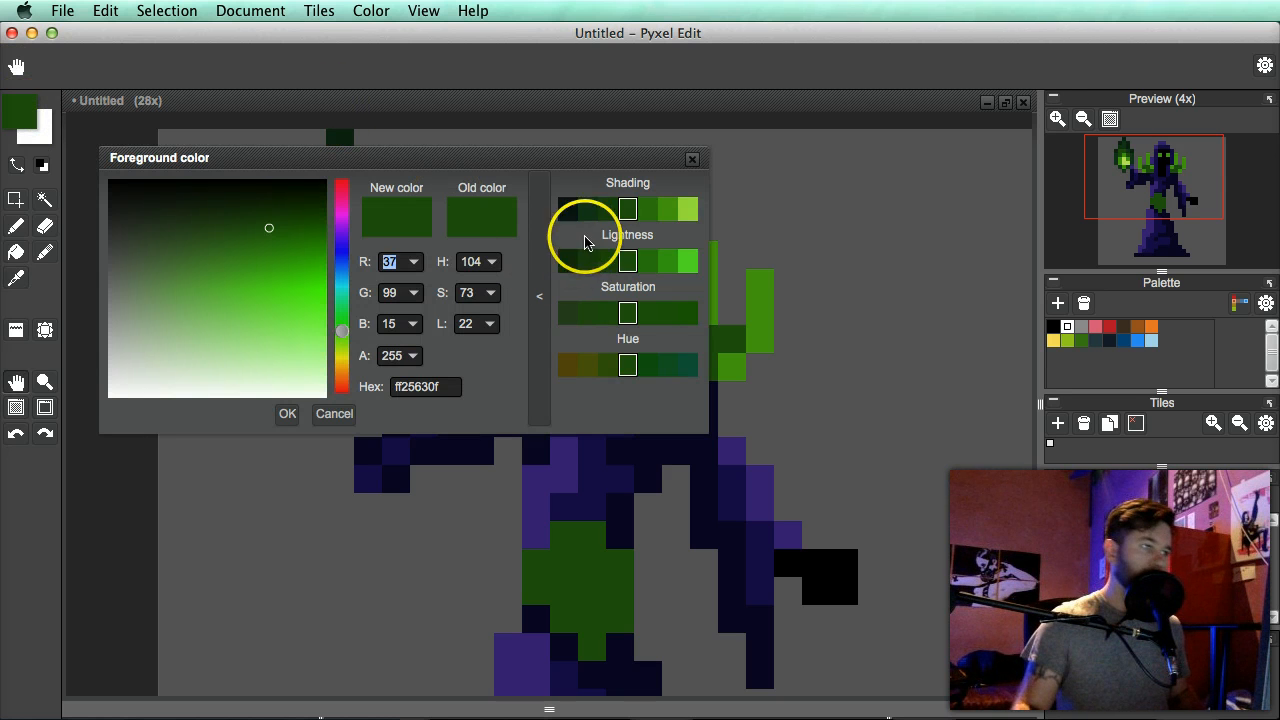
pyautogui.click(588, 209)
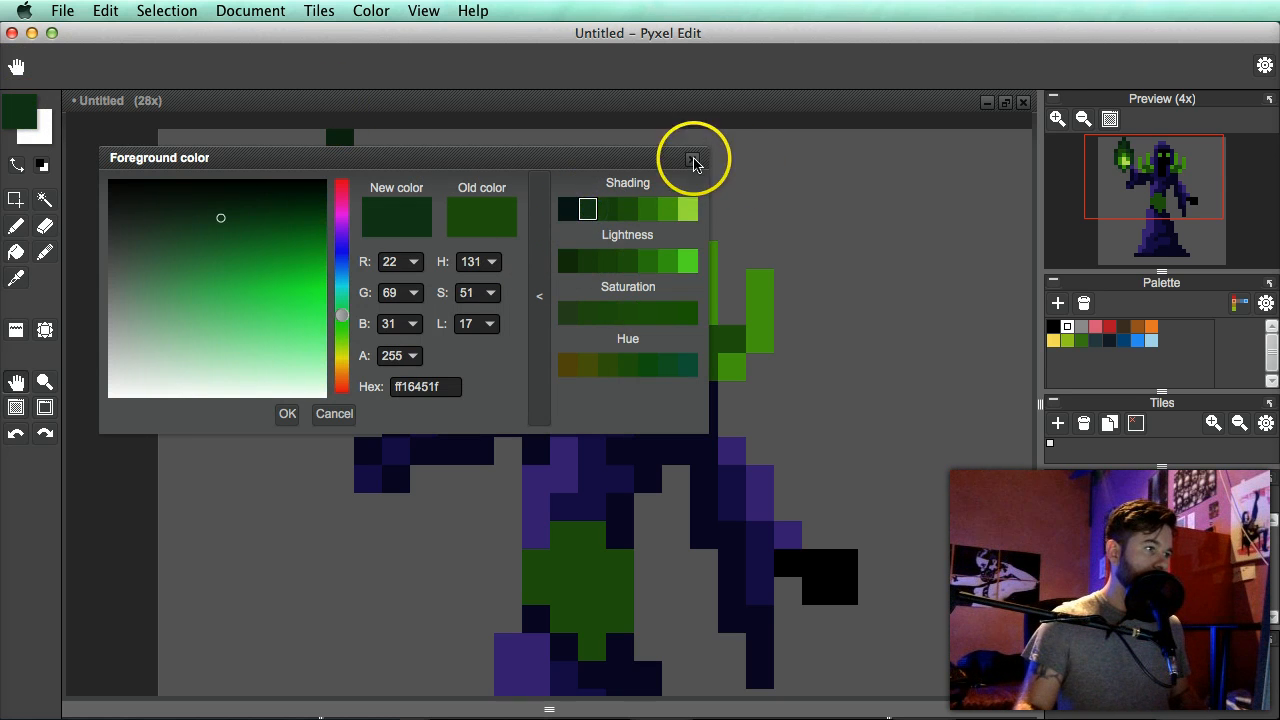
pyautogui.press('Return')
# - Repaint the left shoulder piece and its spikes in the dark green
pyautogui.moveTo(500, 331); pyautogui.dragTo(505, 333)
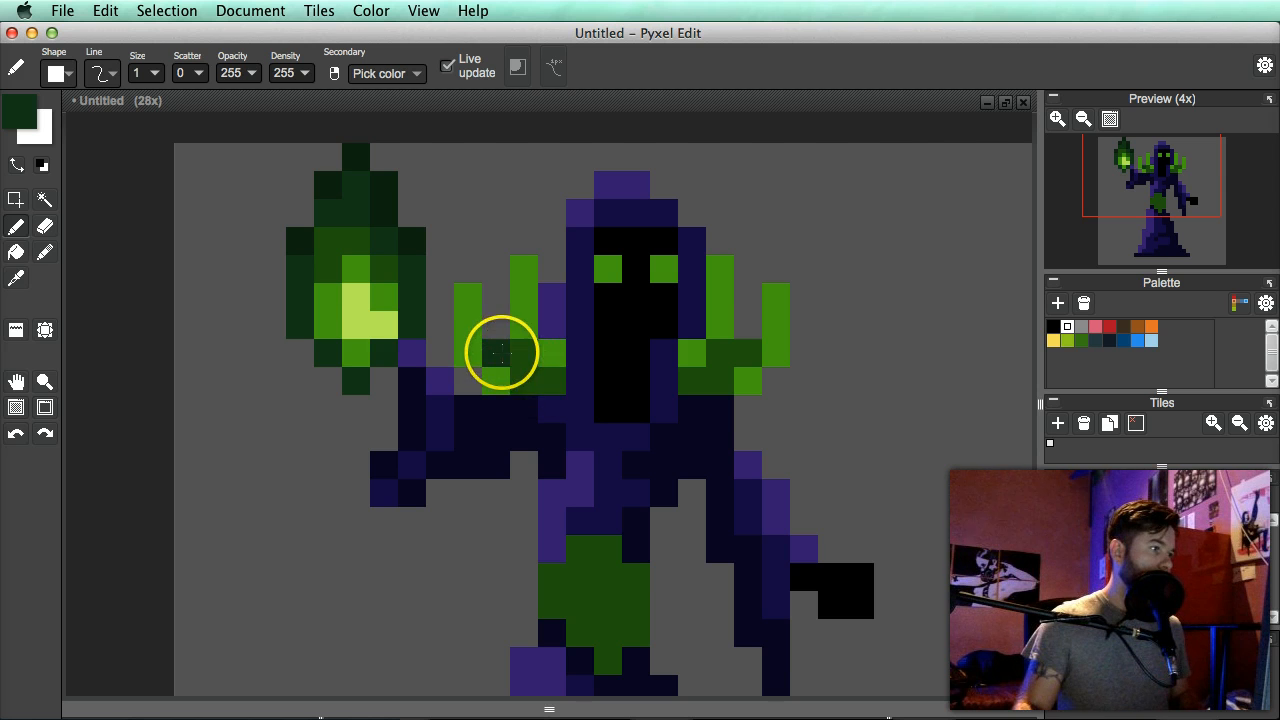
pyautogui.click(548, 376)
pyautogui.keyDown('alt'); pyautogui.click(514, 354); pyautogui.keyUp('alt')
pyautogui.keyDown('alt'); pyautogui.click(505, 350); pyautogui.keyUp('alt')
pyautogui.moveTo(474, 300); pyautogui.dragTo(473, 358)
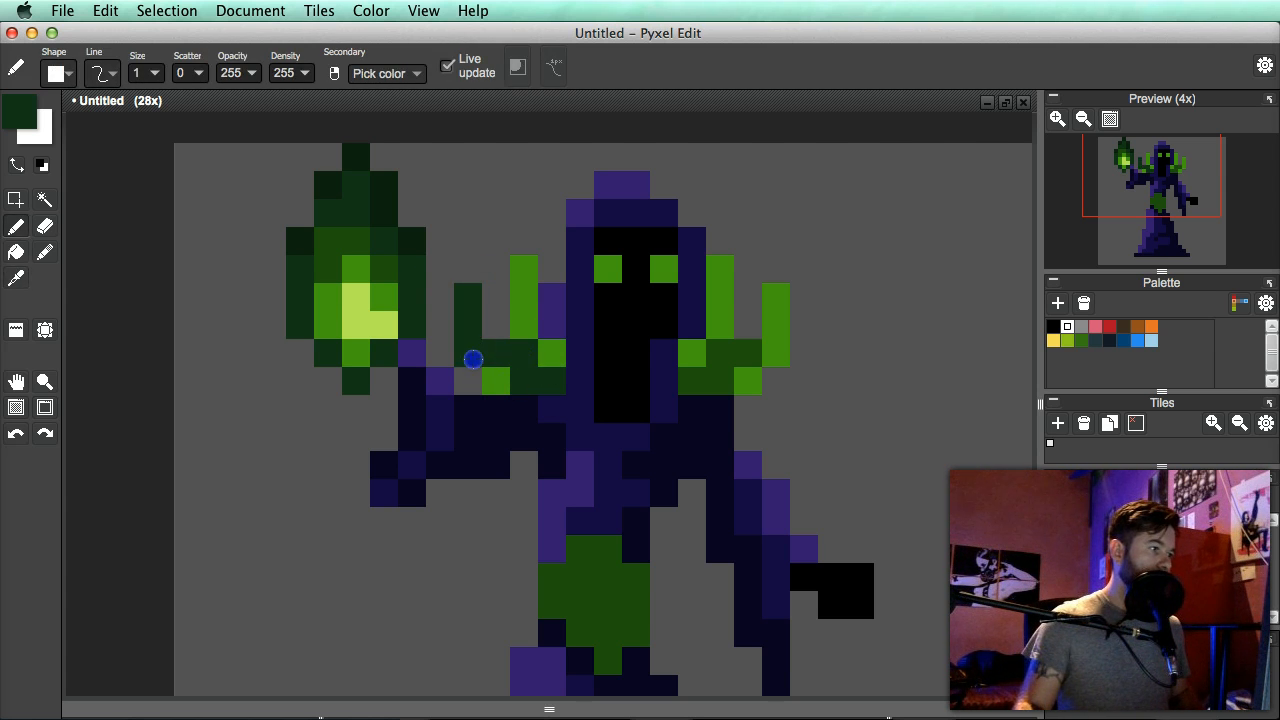
# - Repaint the right shoulder piece and its spikes in the same dark green
pyautogui.click(731, 264)
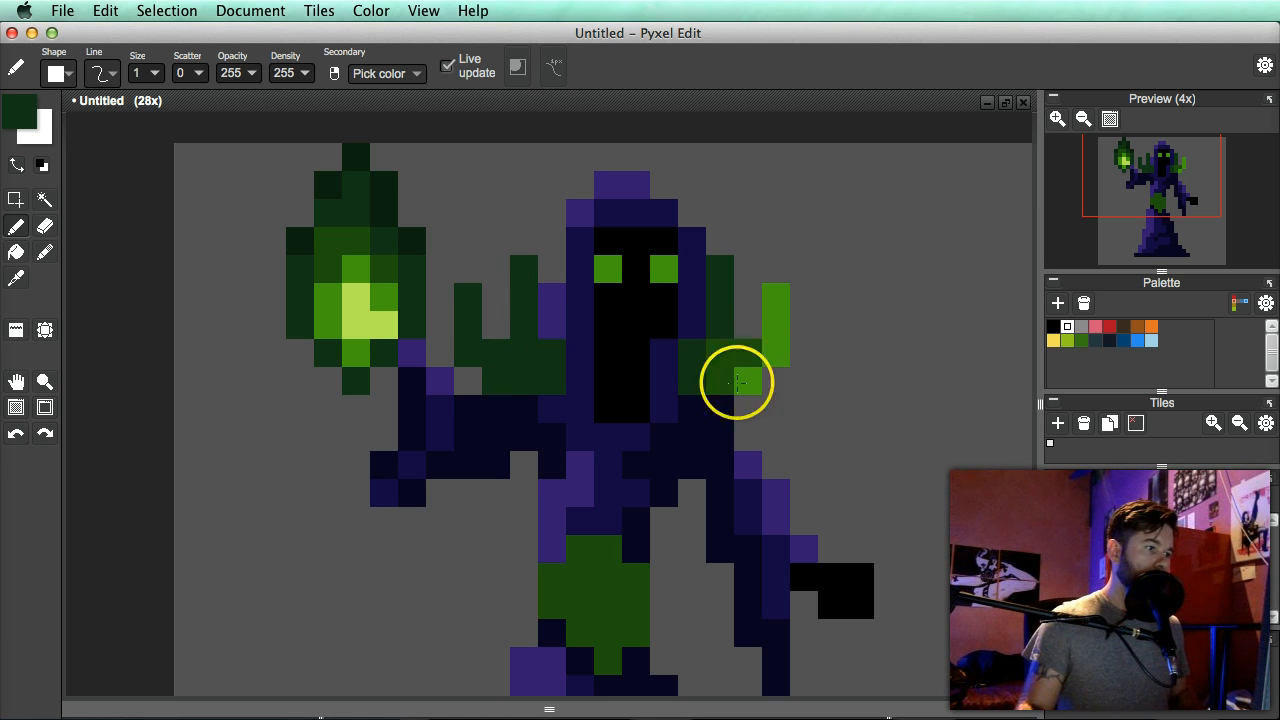
pyautogui.moveTo(737, 382); pyautogui.dragTo(761, 378)
pyautogui.scroll(-5, 778, 303)
pyautogui.moveTo(786, 304); pyautogui.dragTo(766, 346)
pyautogui.scroll(5, 766, 347)
pyautogui.moveTo(645, 373); pyautogui.dragTo(676, 368)
pyautogui.scroll(-5, 700, 344)
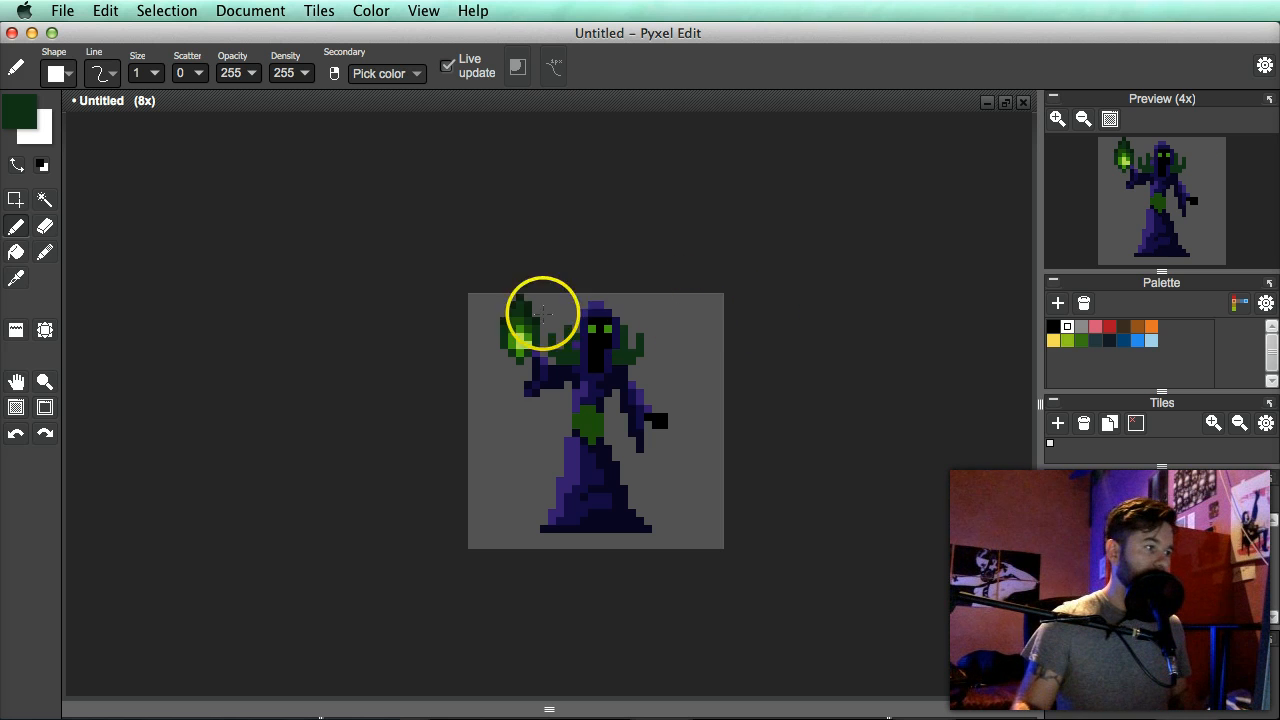
# - Set the foreground to the darker green 0e3221 and shade the inner pixels of both shoulder pieces
pyautogui.scroll(5, 537, 331)
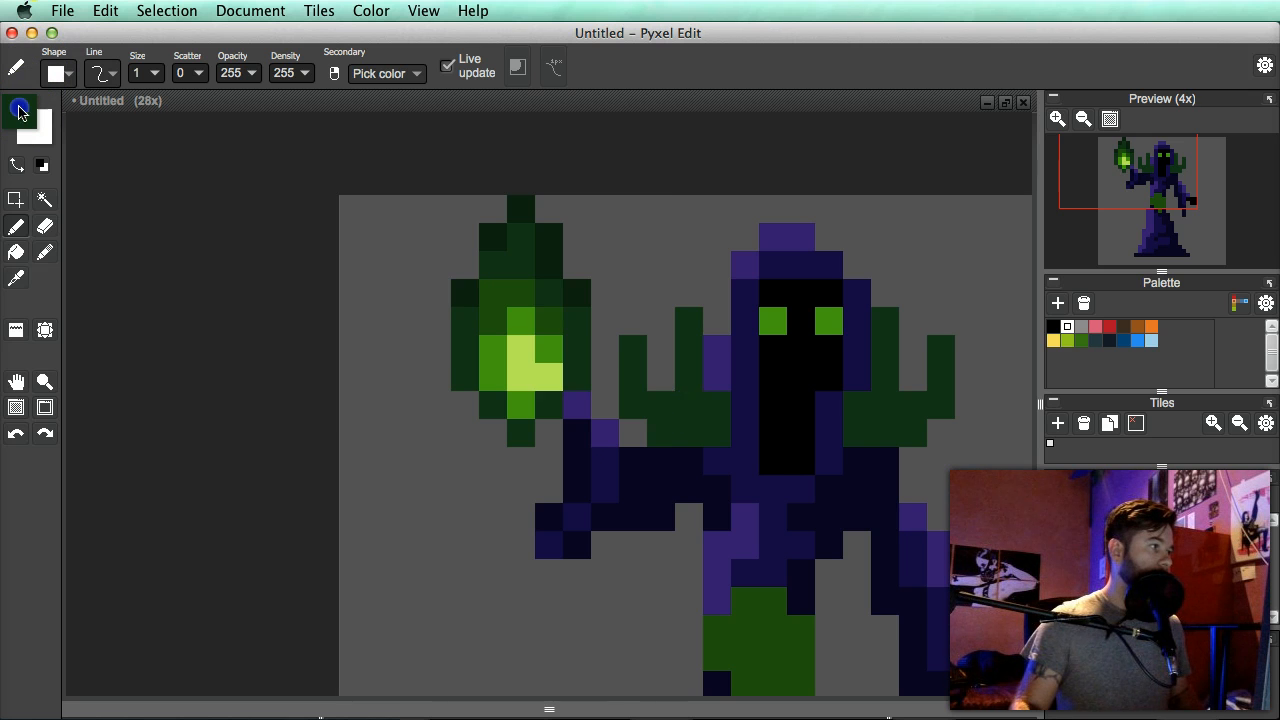
pyautogui.click(20, 112)
pyautogui.click(591, 210)
pyautogui.click(690, 160)
pyautogui.click(669, 409)
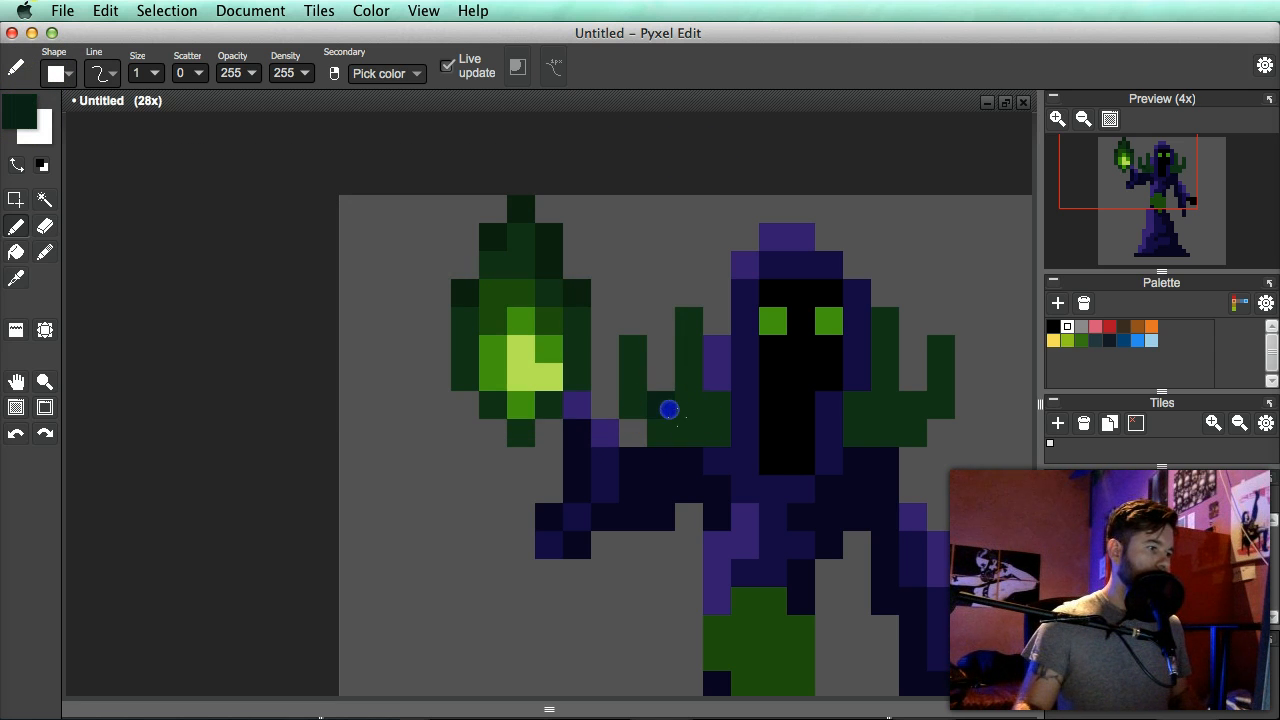
pyautogui.click(891, 401)
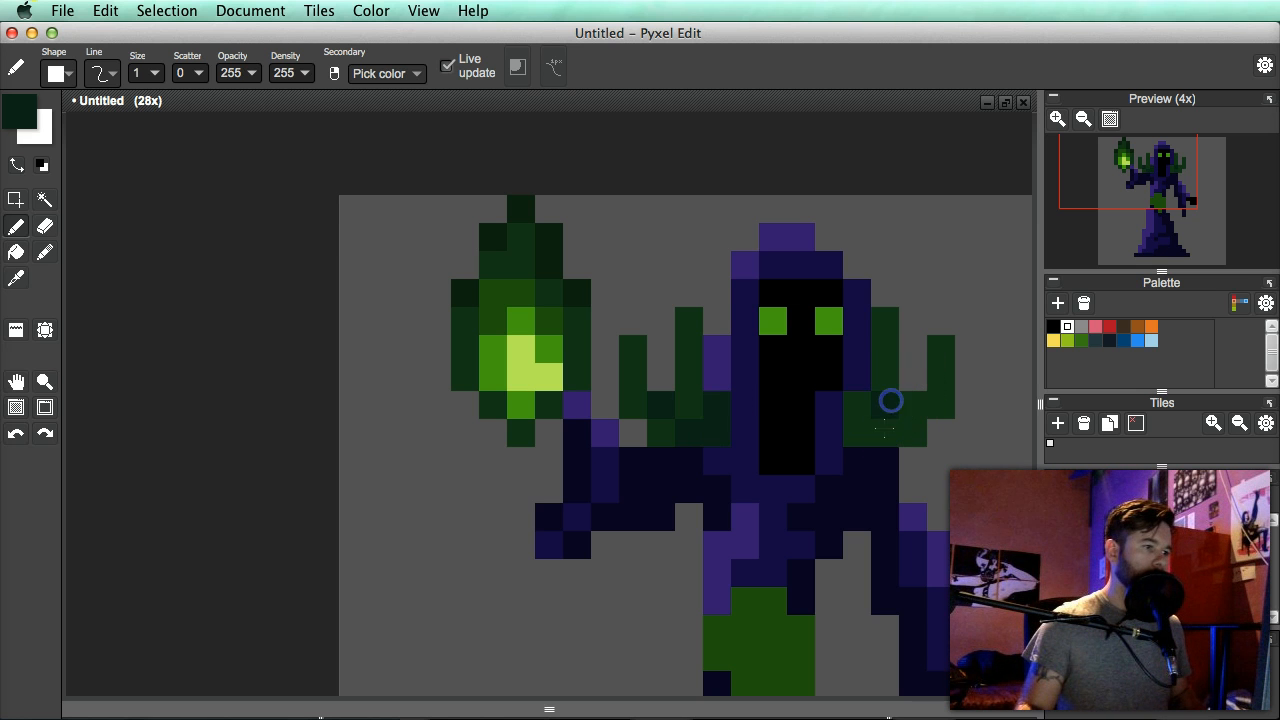
# - Darken the foreground further to the near-black green 081916
pyautogui.scroll(-6, 925, 438)
pyautogui.moveTo(956, 440); pyautogui.dragTo(878, 463)
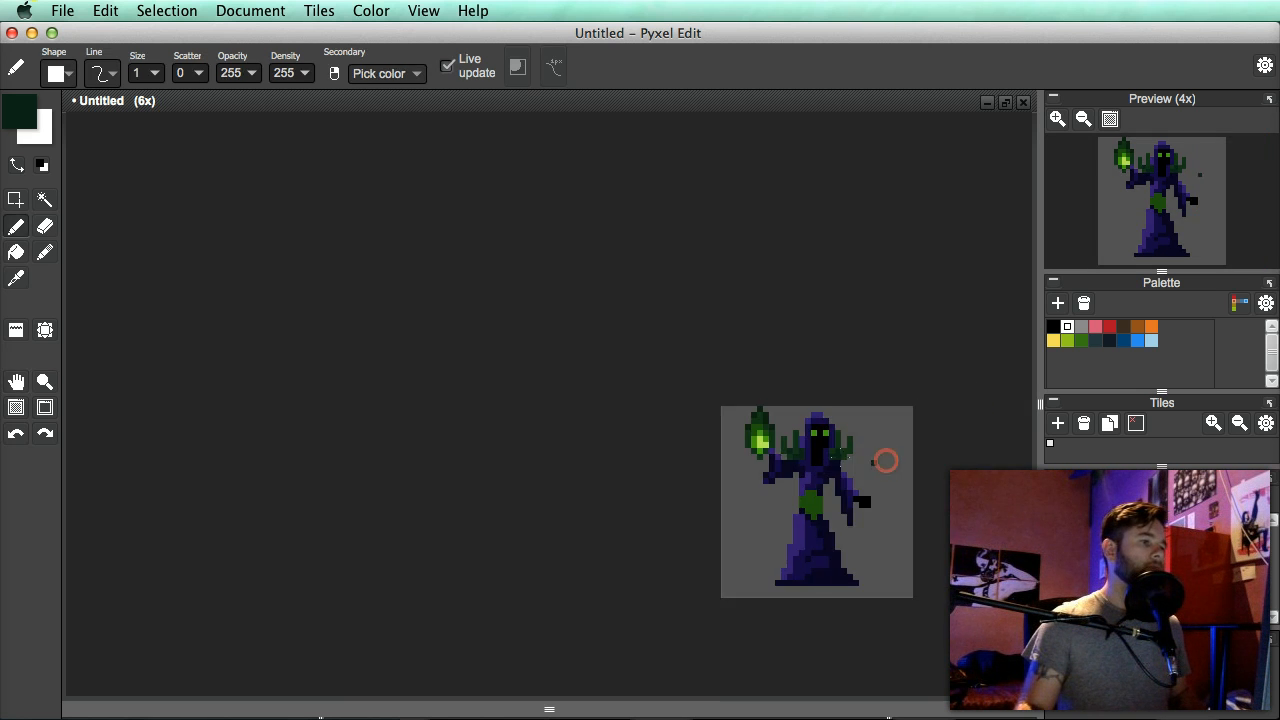
pyautogui.scroll(6, 884, 460)
pyautogui.moveTo(747, 452); pyautogui.dragTo(749, 468)
pyautogui.press('alt')
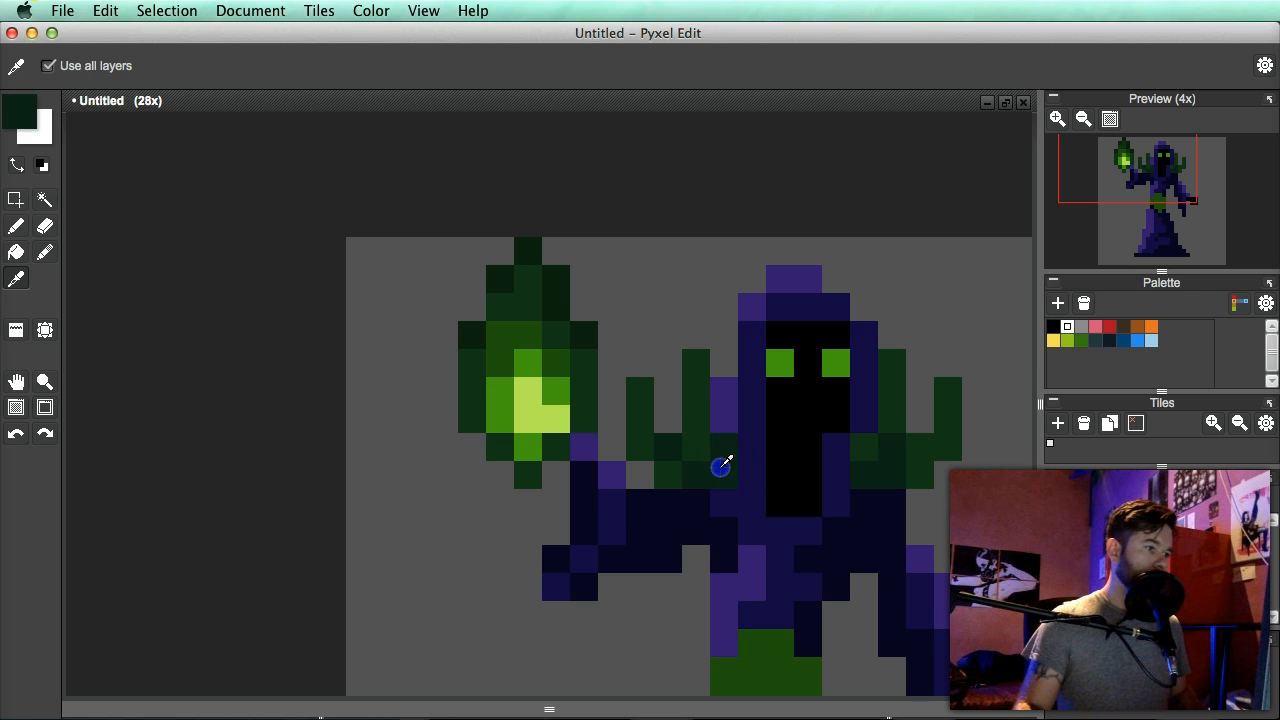
pyautogui.click(28, 106)
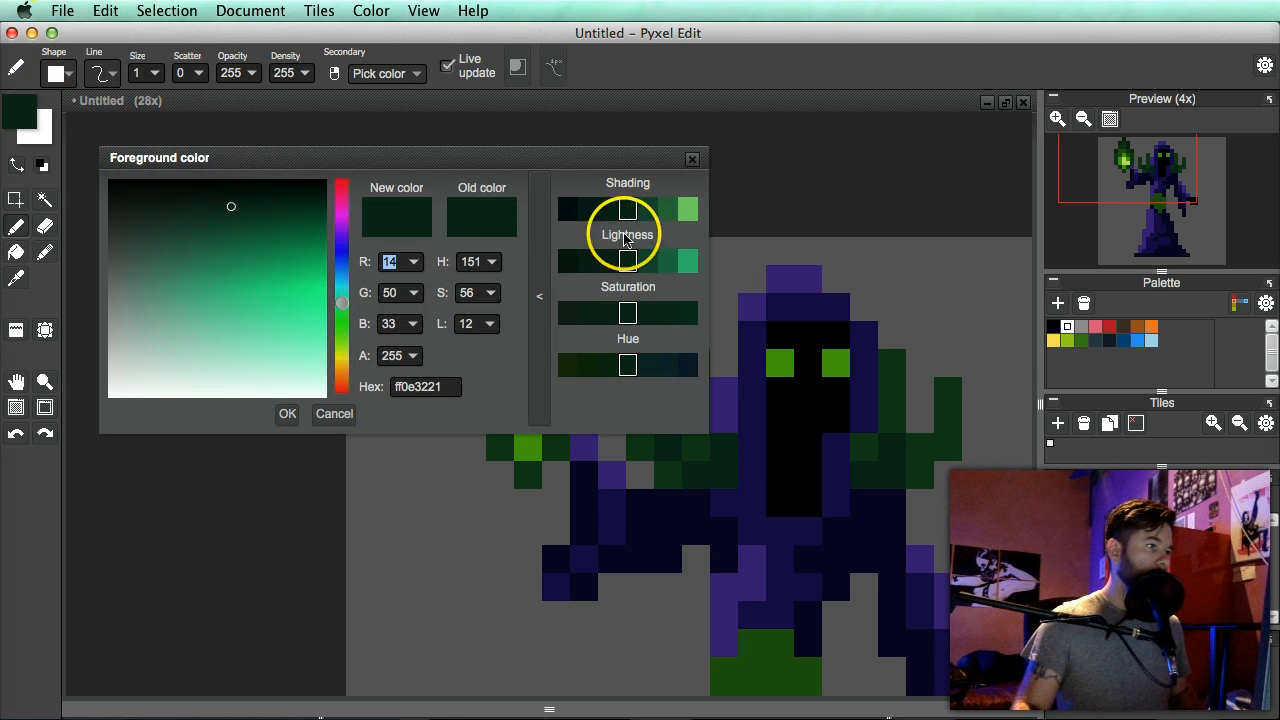
pyautogui.click(587, 208)
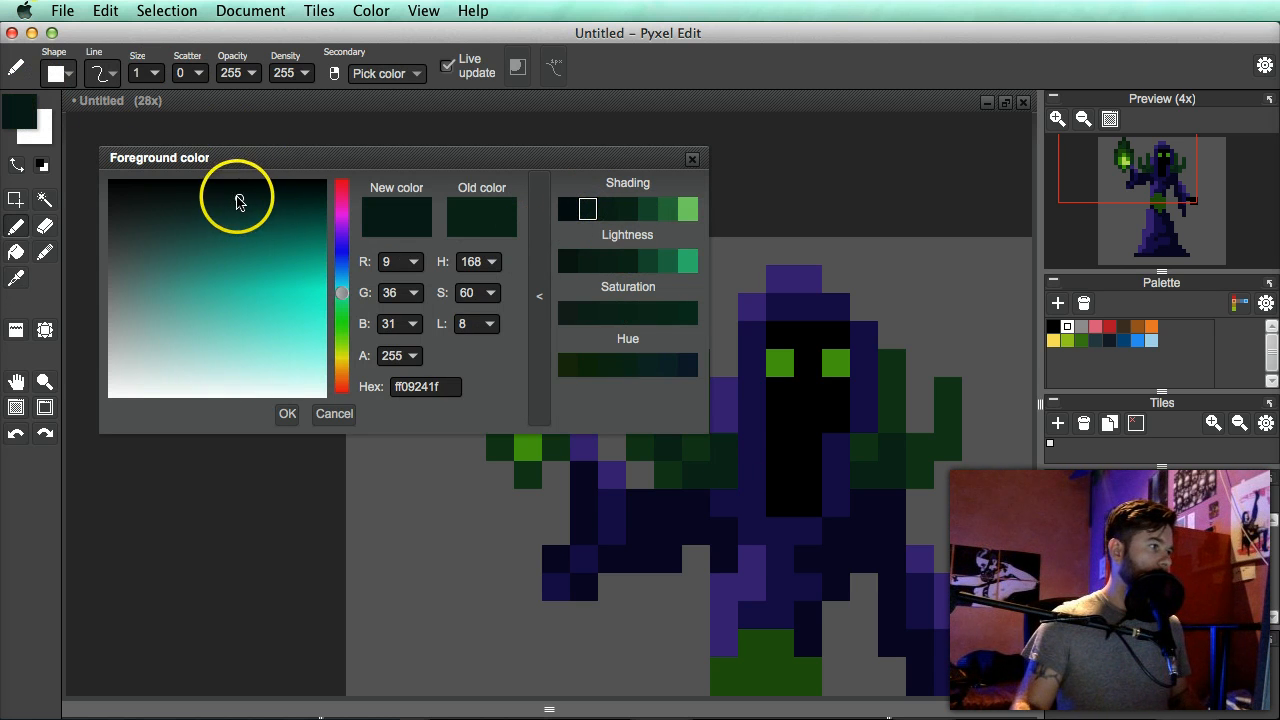
pyautogui.moveTo(238, 202); pyautogui.dragTo(224, 197)
pyautogui.click(693, 158)
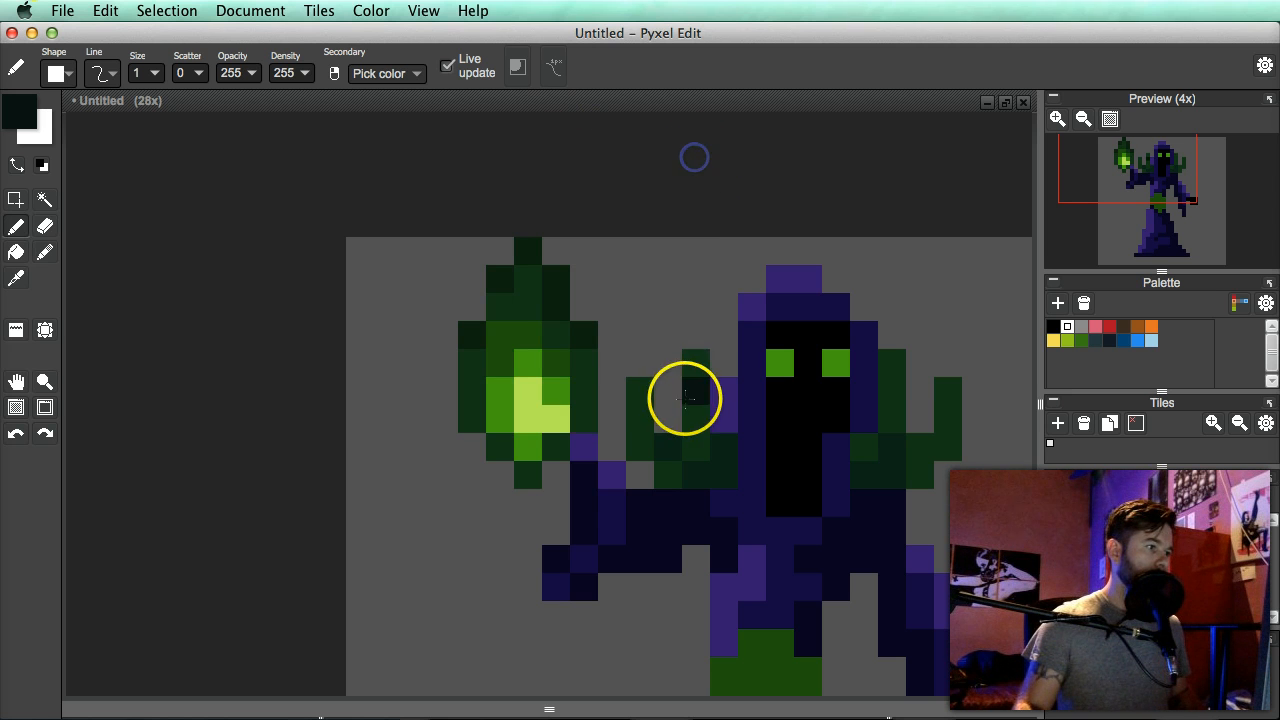
# - Repaint both shoulder pieces and all their spikes in the near-black green
pyautogui.moveTo(693, 367); pyautogui.dragTo(693, 420)
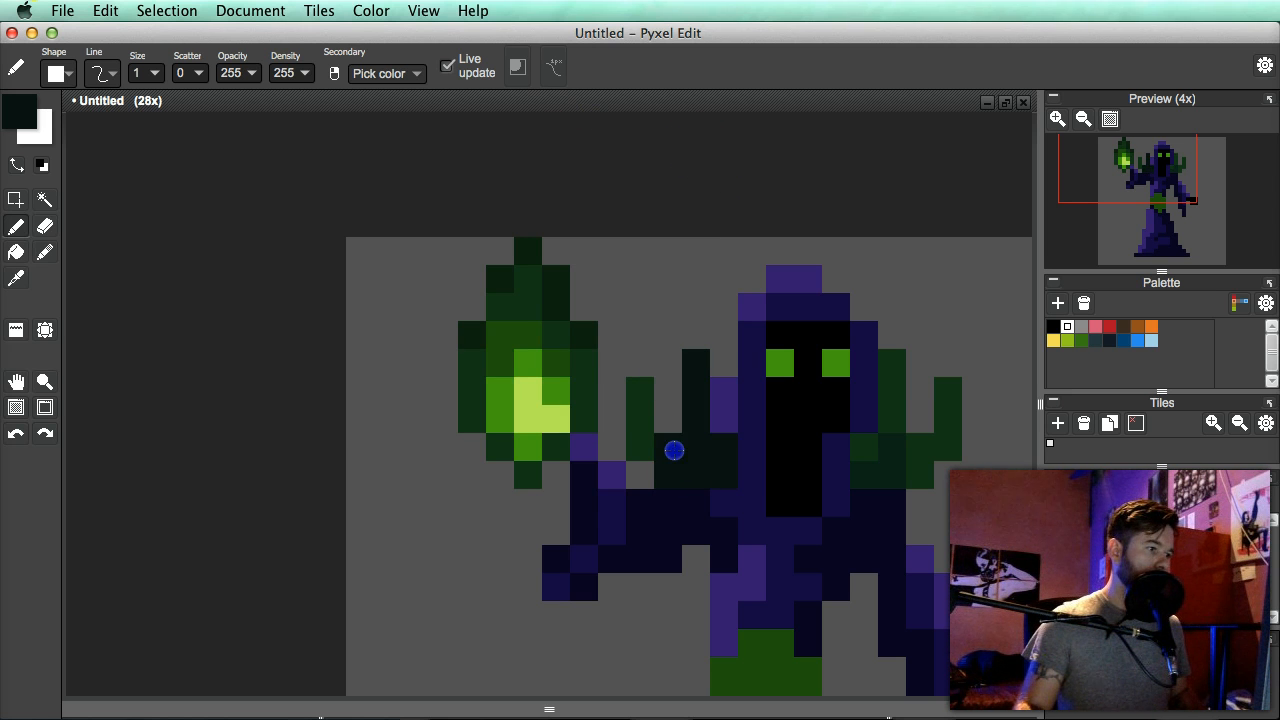
pyautogui.scroll(-5, 776, 444)
pyautogui.scroll(5, 764, 438)
pyautogui.moveTo(868, 487); pyautogui.dragTo(792, 488)
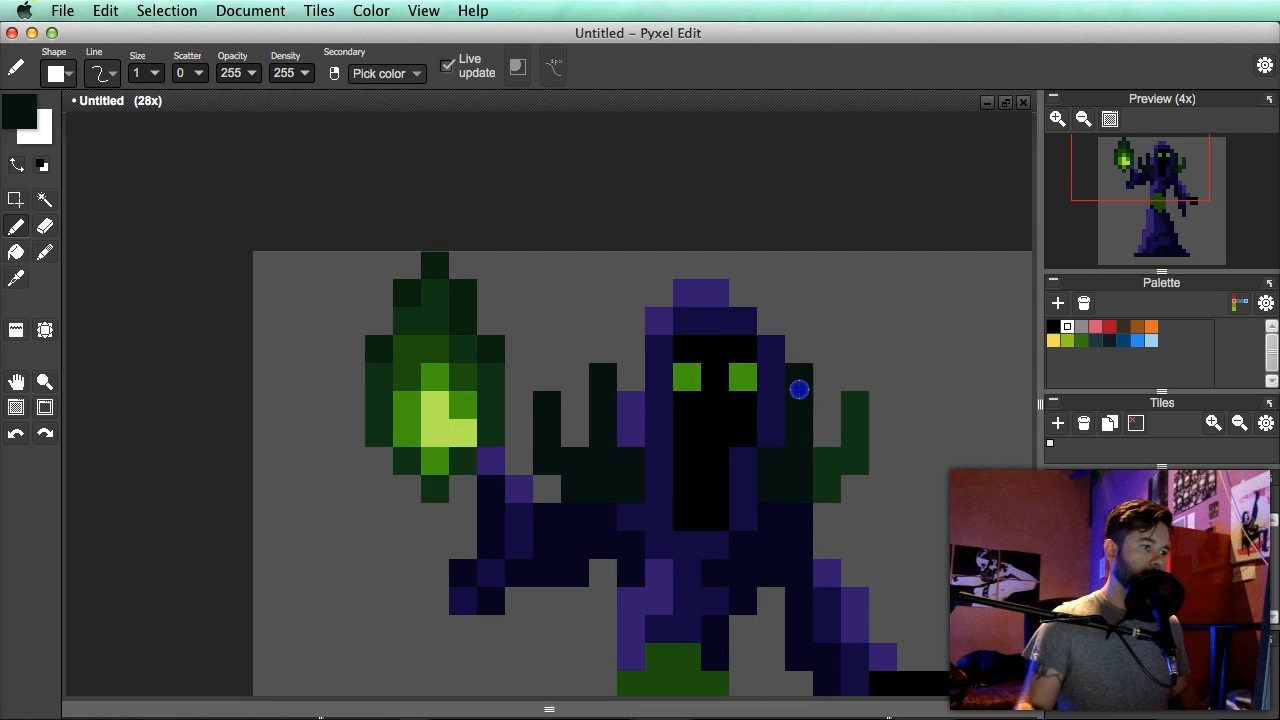
pyautogui.click(828, 477)
pyautogui.moveTo(849, 429); pyautogui.dragTo(849, 402)
pyautogui.scroll(-5, 849, 420)
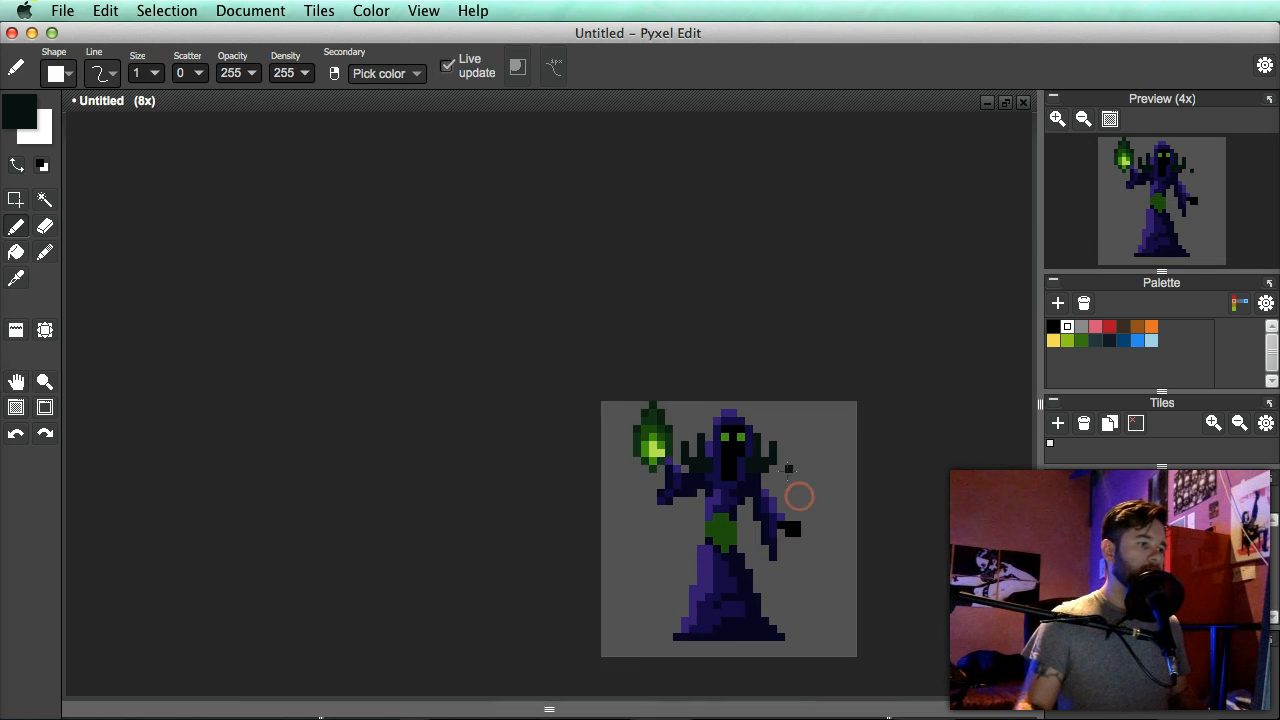
pyautogui.scroll(5, 797, 494)
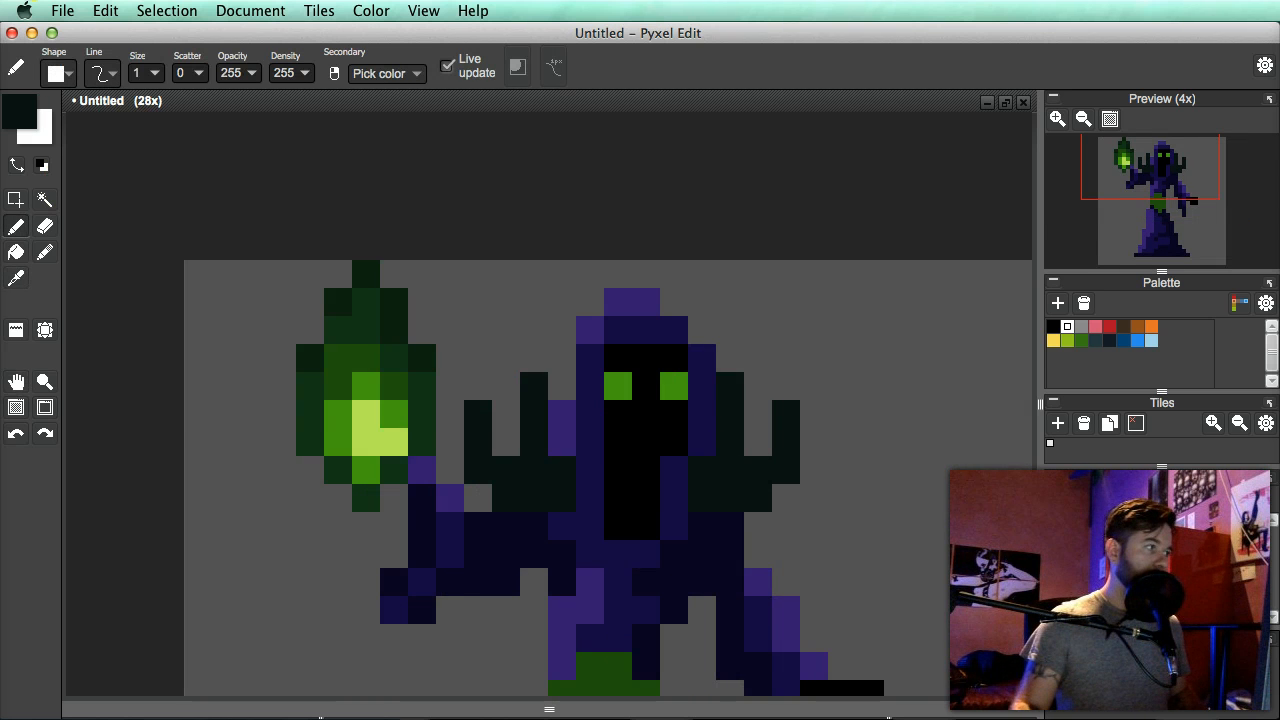
# - Set the foreground to a lighter teal of the same hue and paint the left shoulder's spikes and edge pixels
pyautogui.click(18, 110)
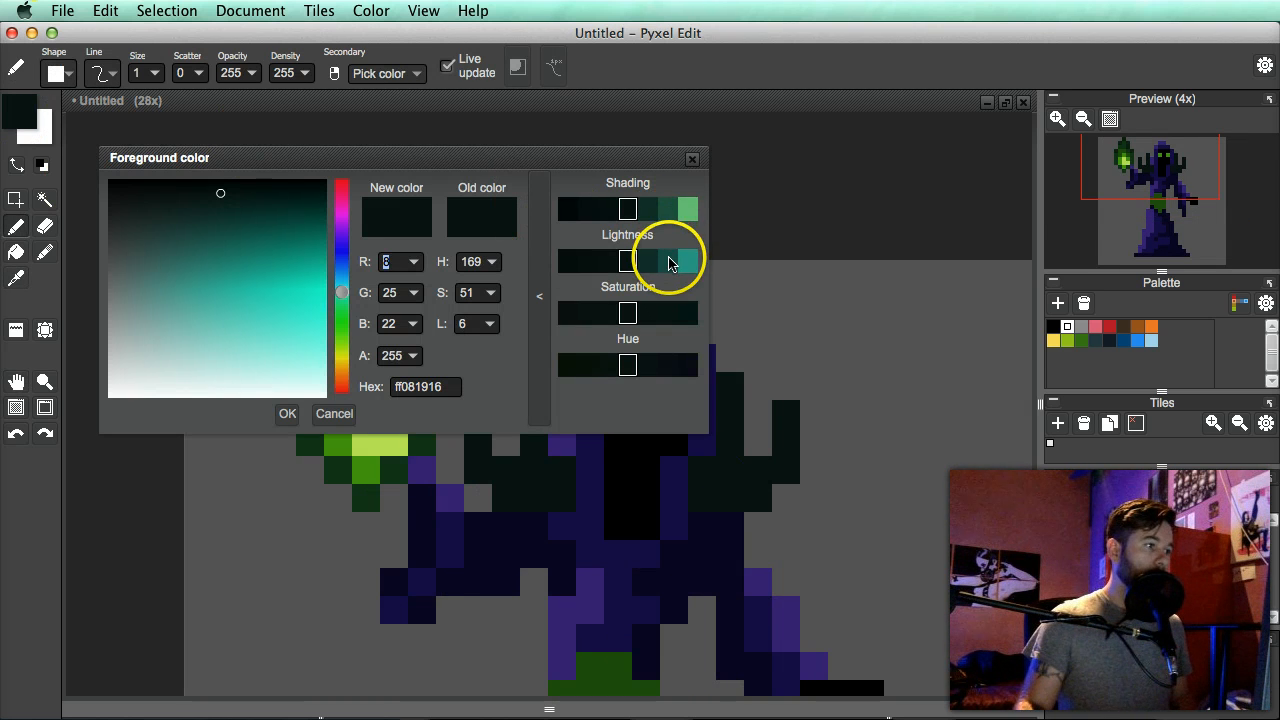
pyautogui.click(674, 258)
pyautogui.click(692, 159)
pyautogui.moveTo(534, 386); pyautogui.dragTo(552, 481)
pyautogui.moveTo(473, 450); pyautogui.dragTo(476, 466)
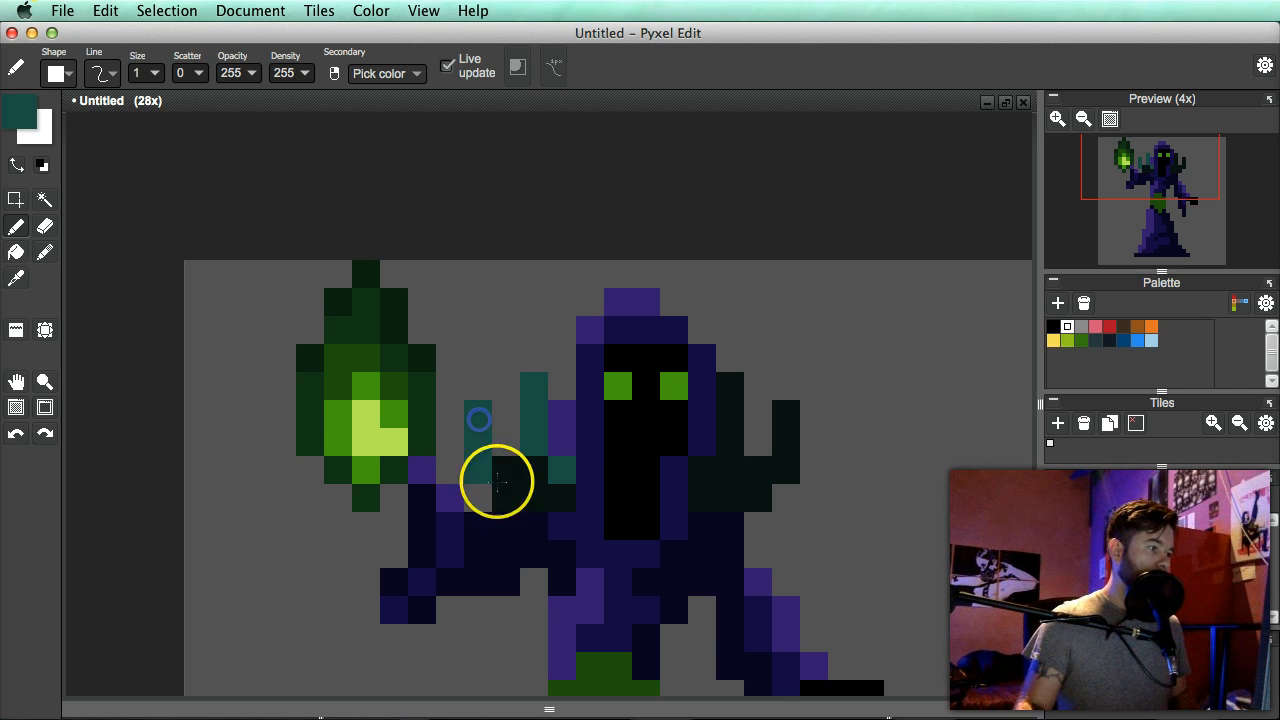
# - Paint the right shoulder's spikes and edge pixels teal, undoing the last pen stroke
pyautogui.scroll(-4, 624, 494)
pyautogui.scroll(3, 666, 491)
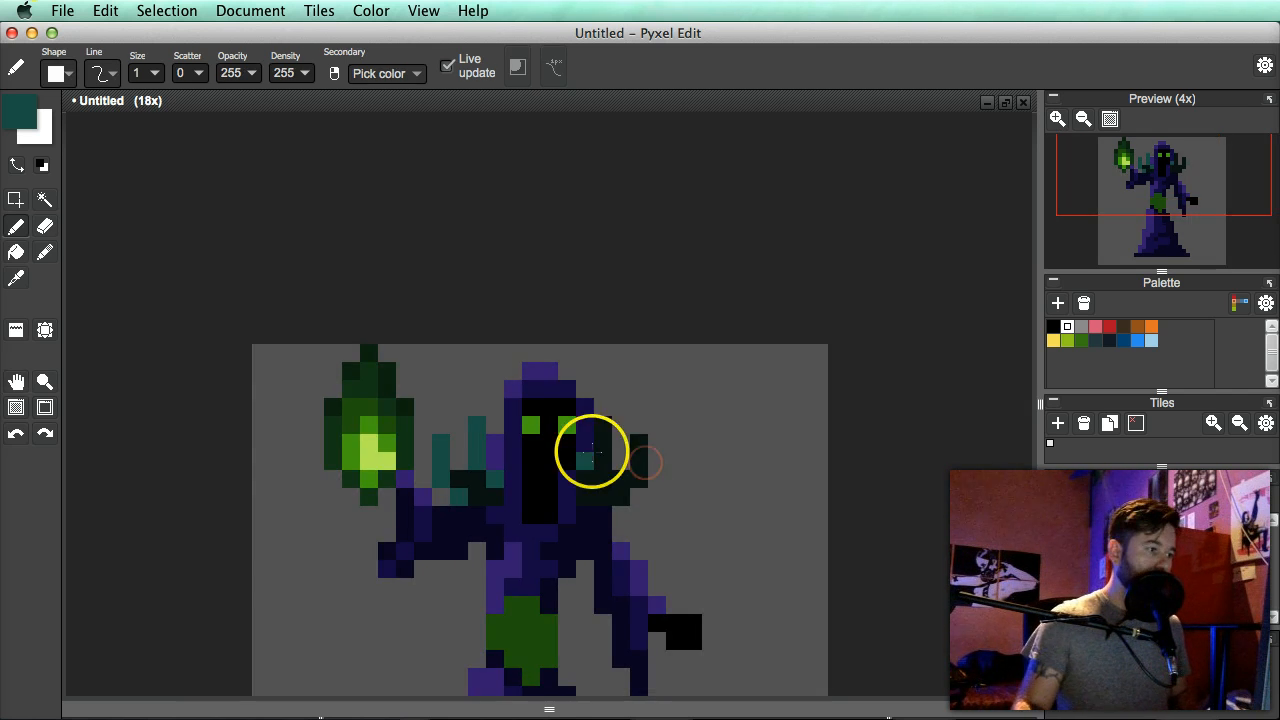
pyautogui.moveTo(639, 441); pyautogui.dragTo(638, 467)
pyautogui.press('super+z')
pyautogui.scroll(-3, 640, 505)
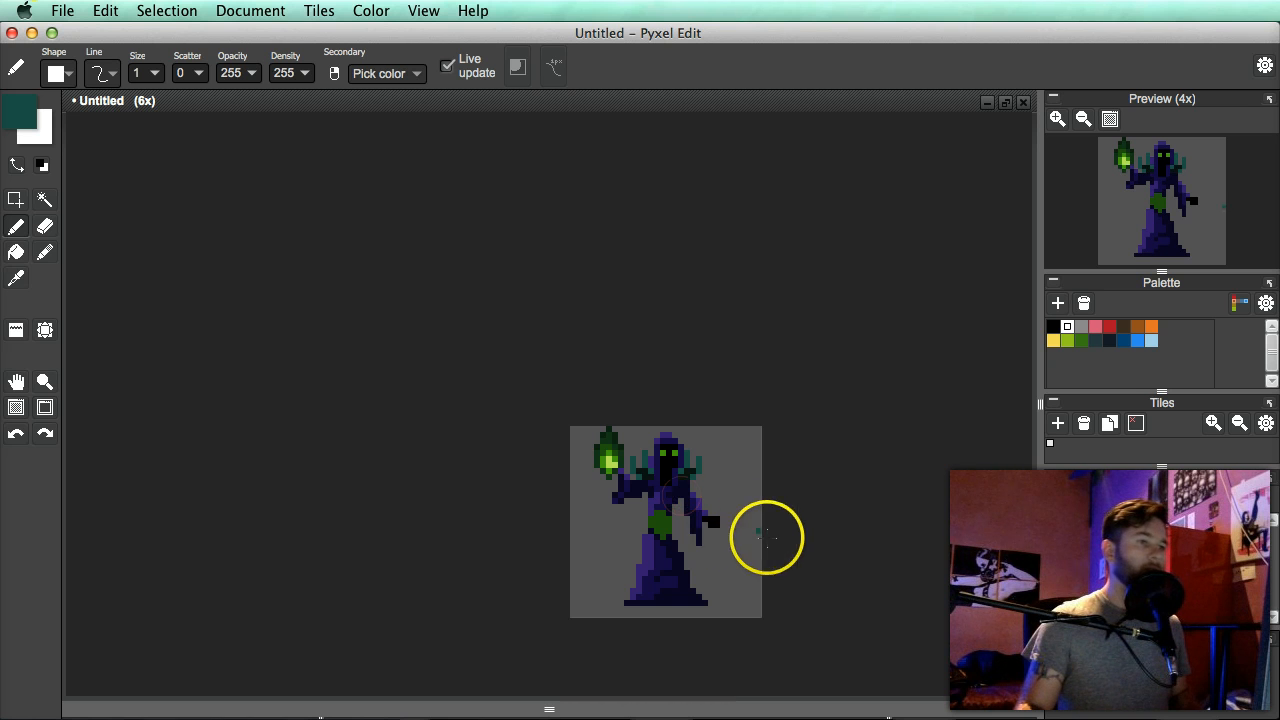
# - Sample the near-black green from the shoulder piece and fill the green belt with it
pyautogui.scroll(3, 694, 518)
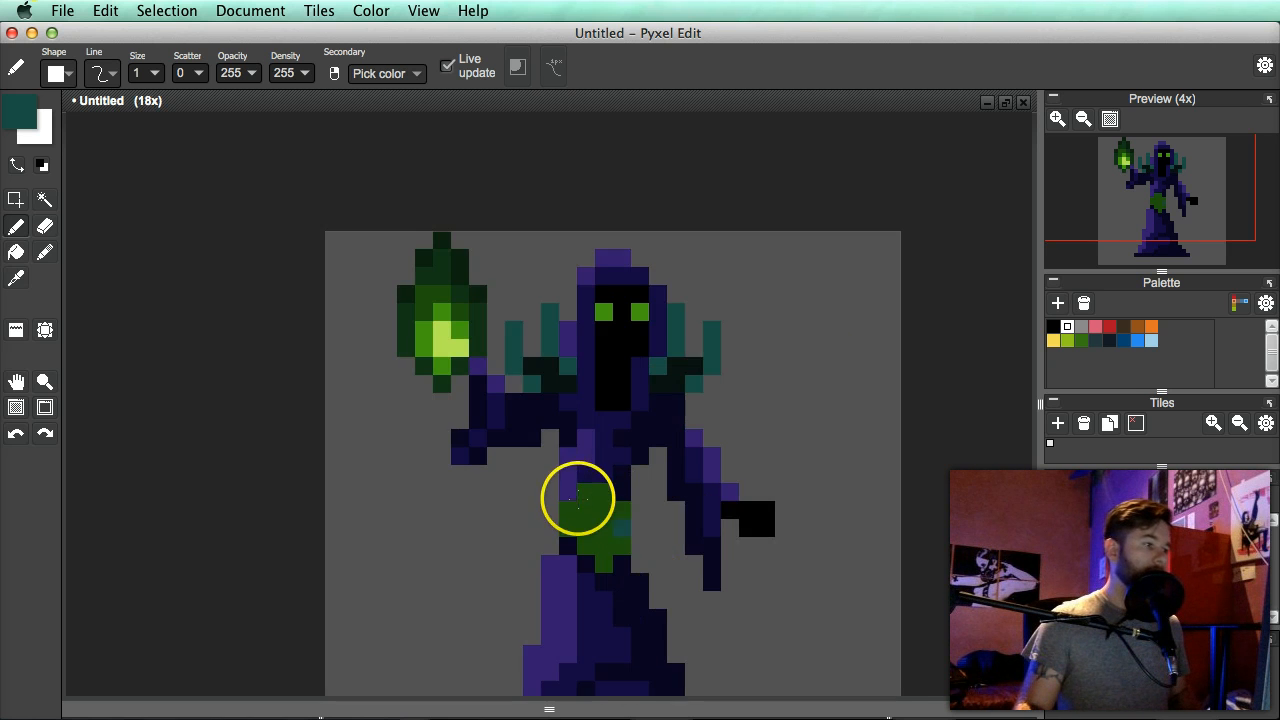
pyautogui.keyDown('alt'); pyautogui.click(548, 374); pyautogui.keyUp('alt')
pyautogui.scroll(1, 609, 540)
pyautogui.click(568, 464)
pyautogui.press('f')
pyautogui.click(600, 503)
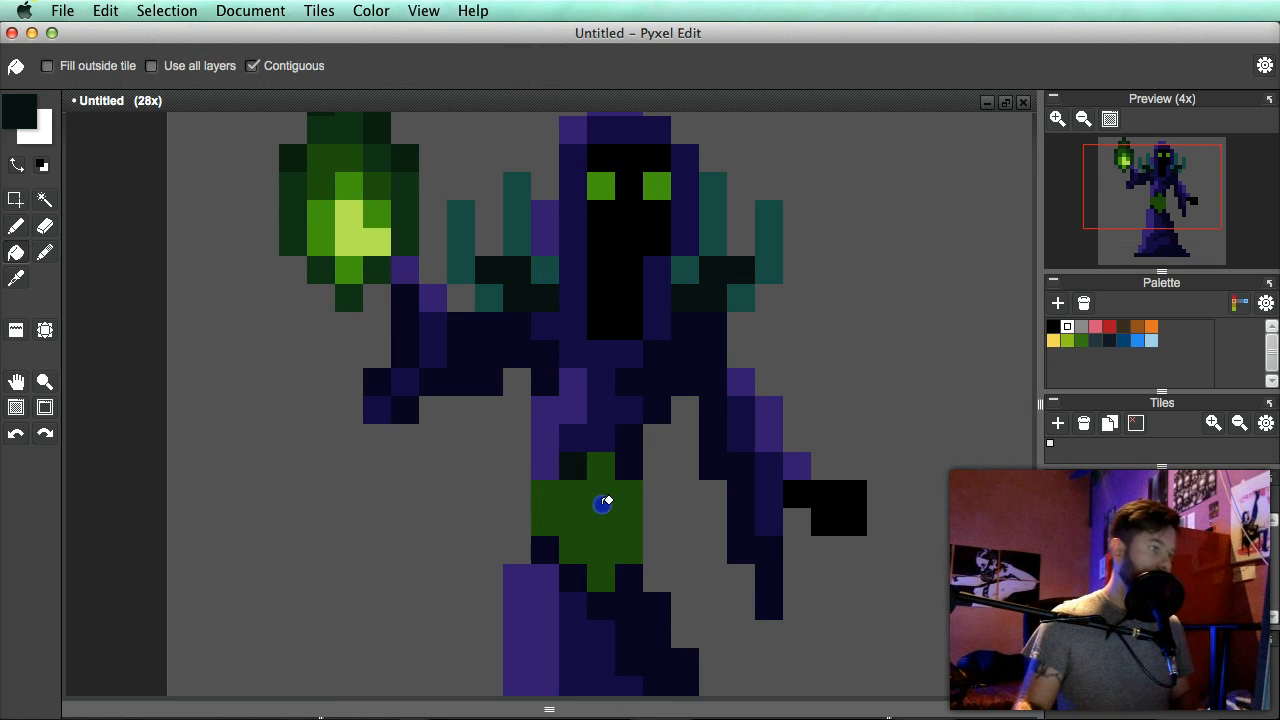
# - Sample the teal of the shoulder spikes, paint it along the belt's upper edge and undo the last pen stroke
pyautogui.keyDown('alt'); pyautogui.click(761, 265); pyautogui.keyUp('alt')
pyautogui.press('b')
pyautogui.scroll(-1, 666, 415)
pyautogui.scroll(1, 666, 415)
pyautogui.moveTo(566, 462); pyautogui.dragTo(591, 463)
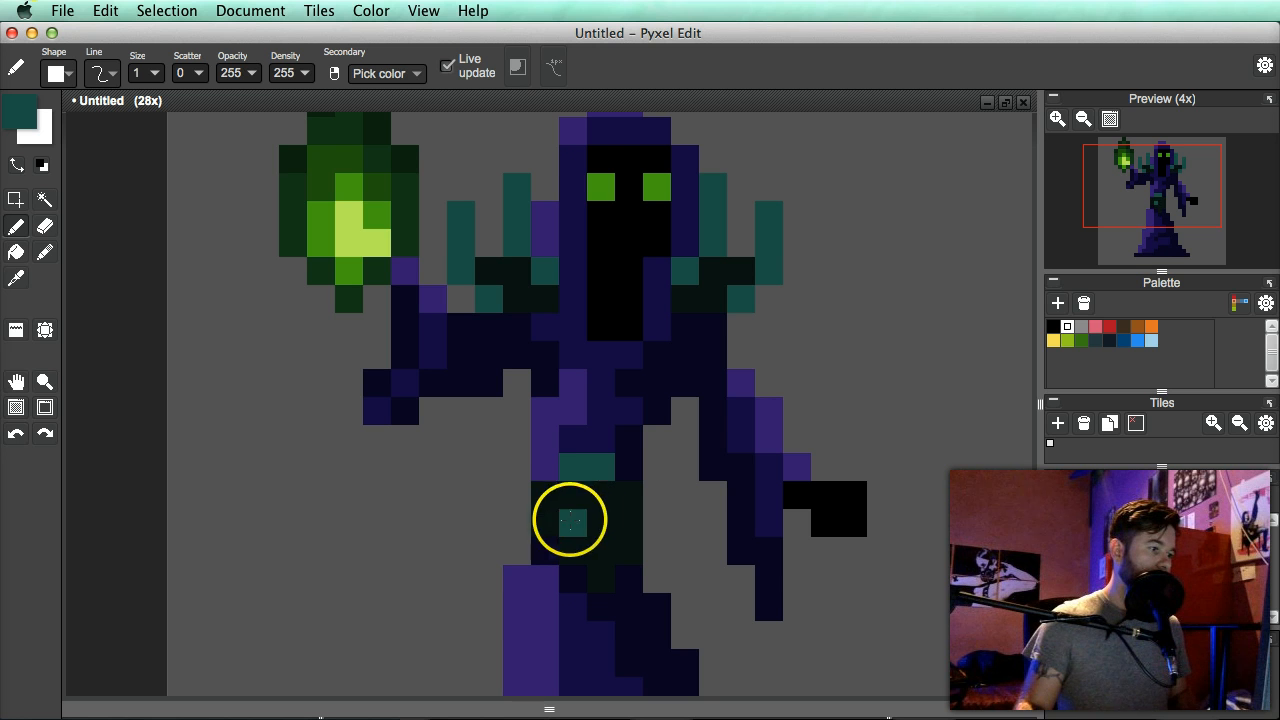
pyautogui.scroll(-4, 646, 563)
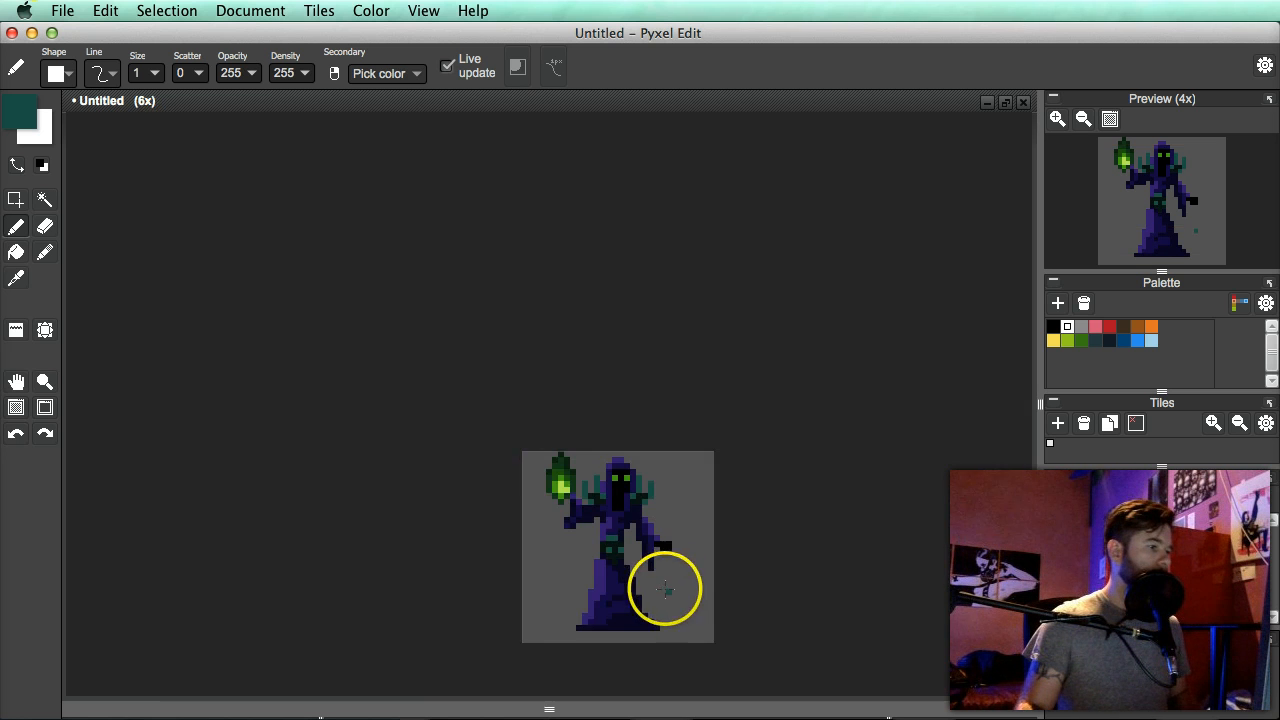
pyautogui.scroll(4, 614, 559)
pyautogui.press('super+z')
# - Paint the belt teal, leaving two near-black pixels like eye sockets in its middle
pyautogui.moveTo(571, 477); pyautogui.dragTo(629, 474)
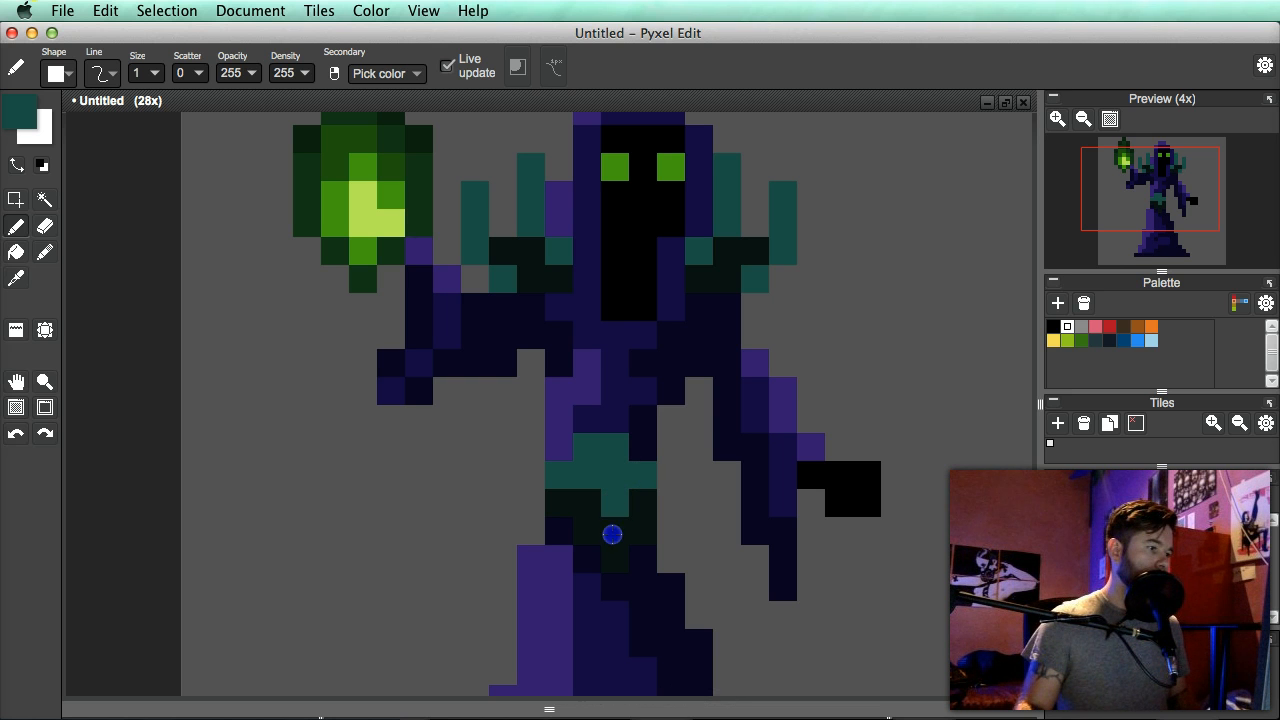
pyautogui.moveTo(631, 534); pyautogui.dragTo(569, 500)
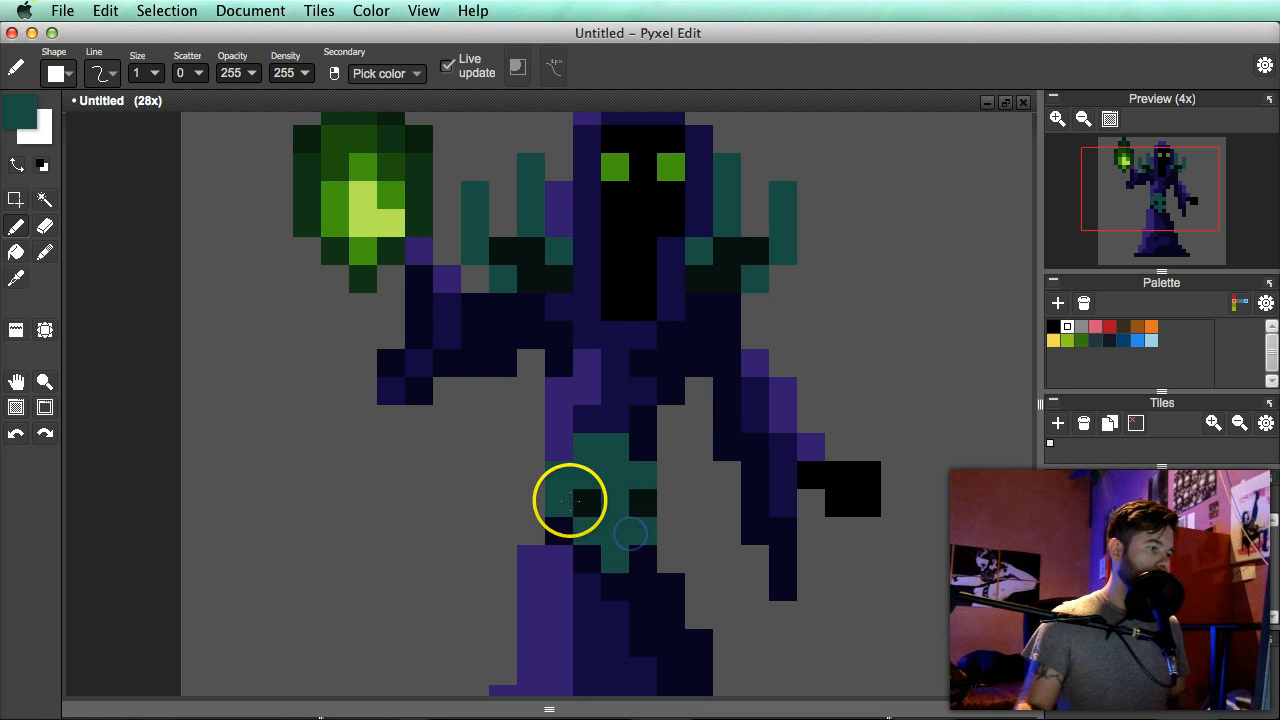
pyautogui.scroll(-4, 709, 549)
pyautogui.press('space')
pyautogui.moveTo(711, 567); pyautogui.dragTo(706, 563)
pyautogui.scroll(5, 648, 524)
# - Set the foreground to the lighter teal green 41a07c and paint highlight pixels on the belt's upper left edge, undoing a stray stroke
pyautogui.rightClick(581, 454)
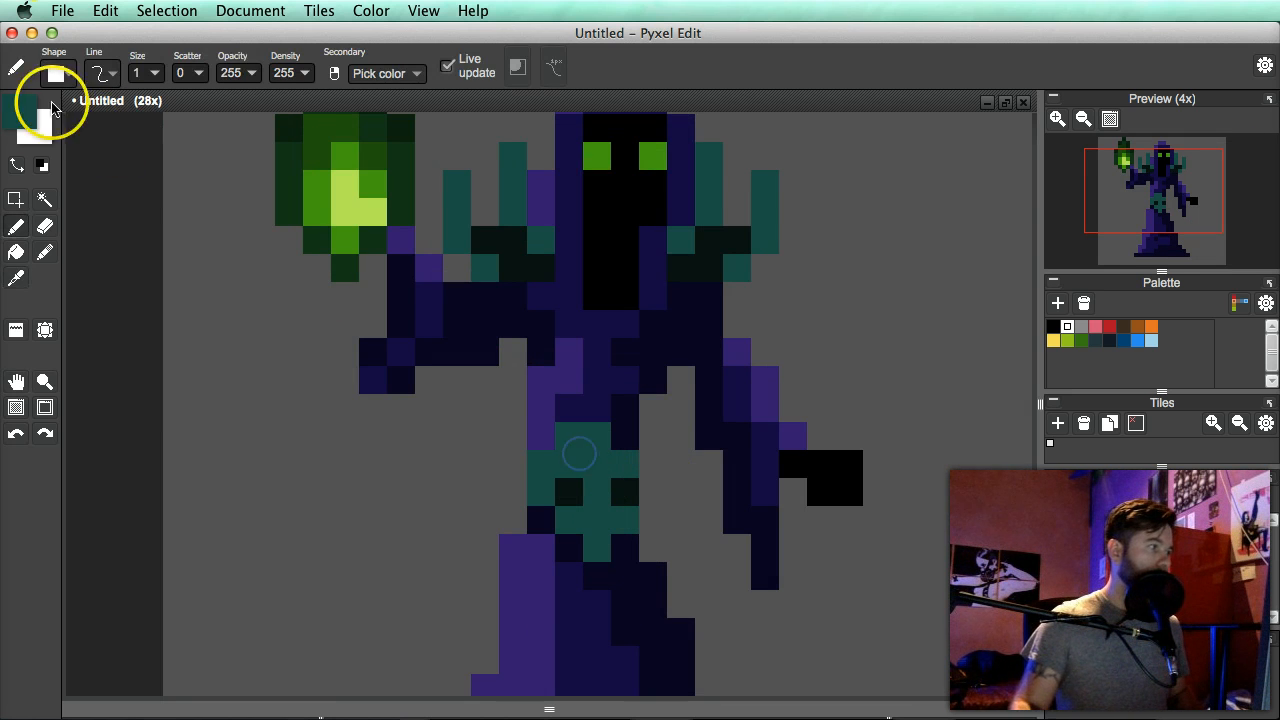
pyautogui.click(25, 112)
pyautogui.click(667, 209)
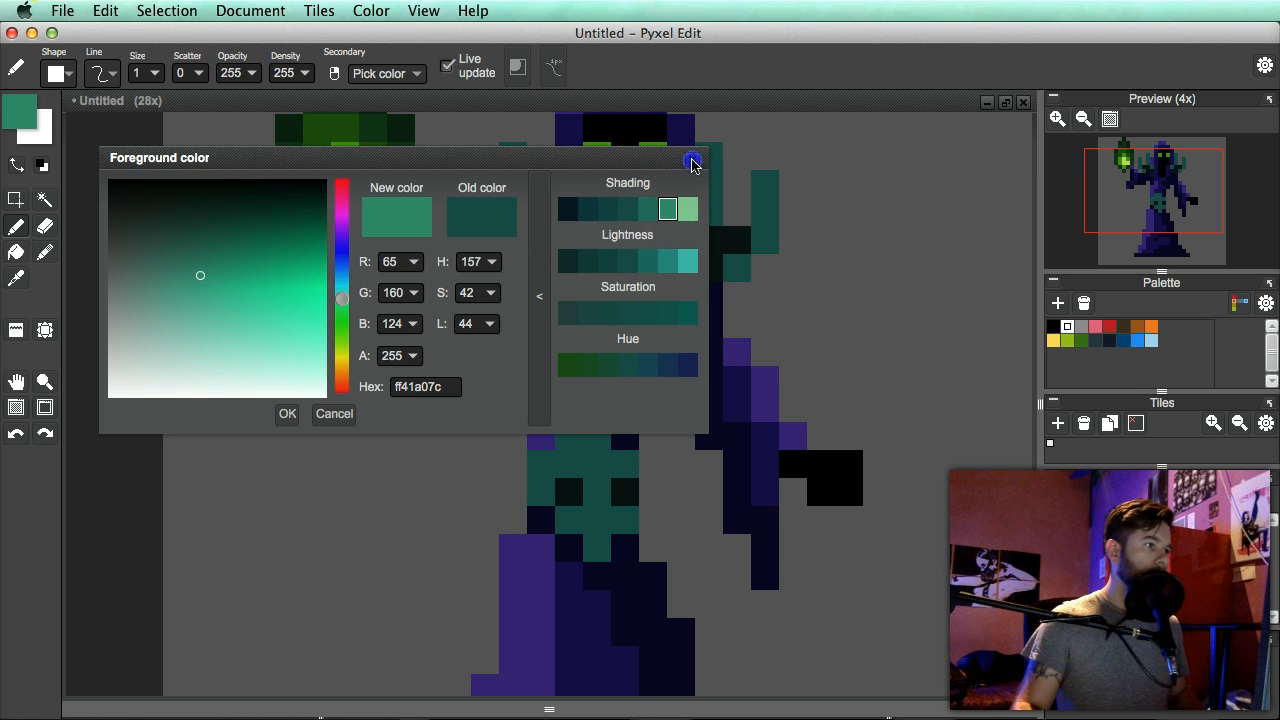
pyautogui.click(692, 162)
pyautogui.click(540, 440)
pyautogui.press('super+z')
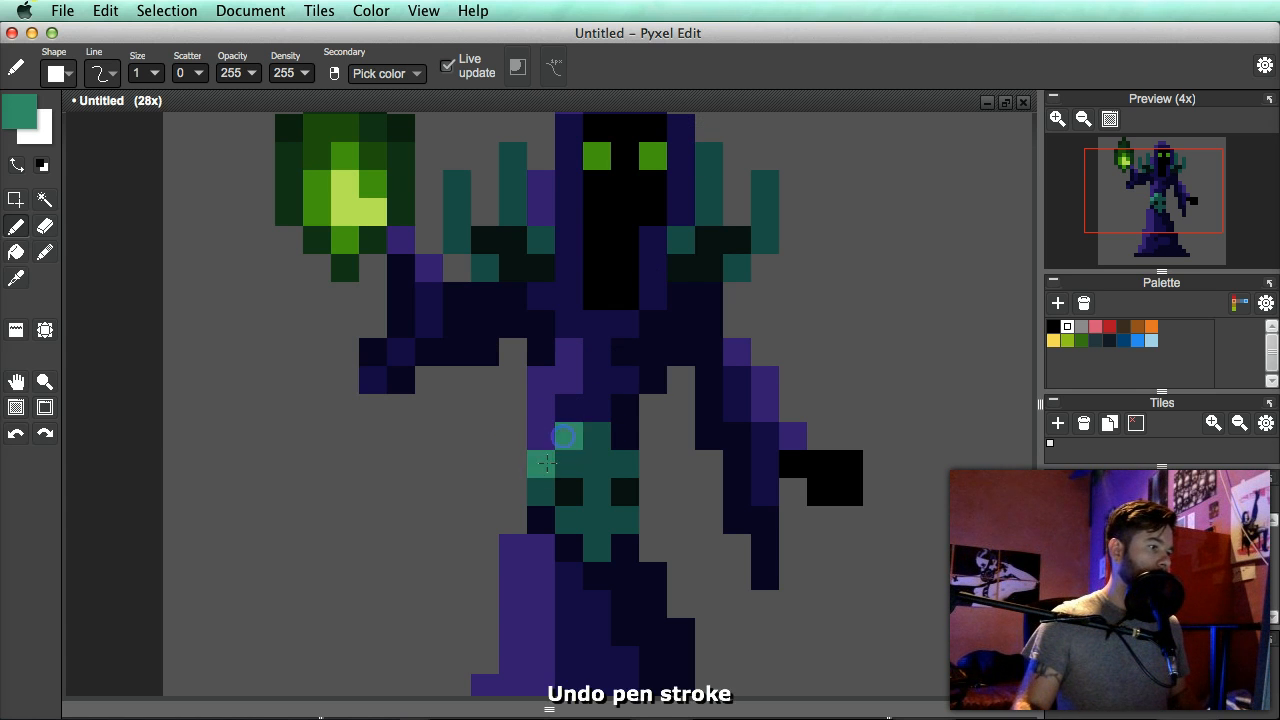
pyautogui.scroll(-5, 663, 497)
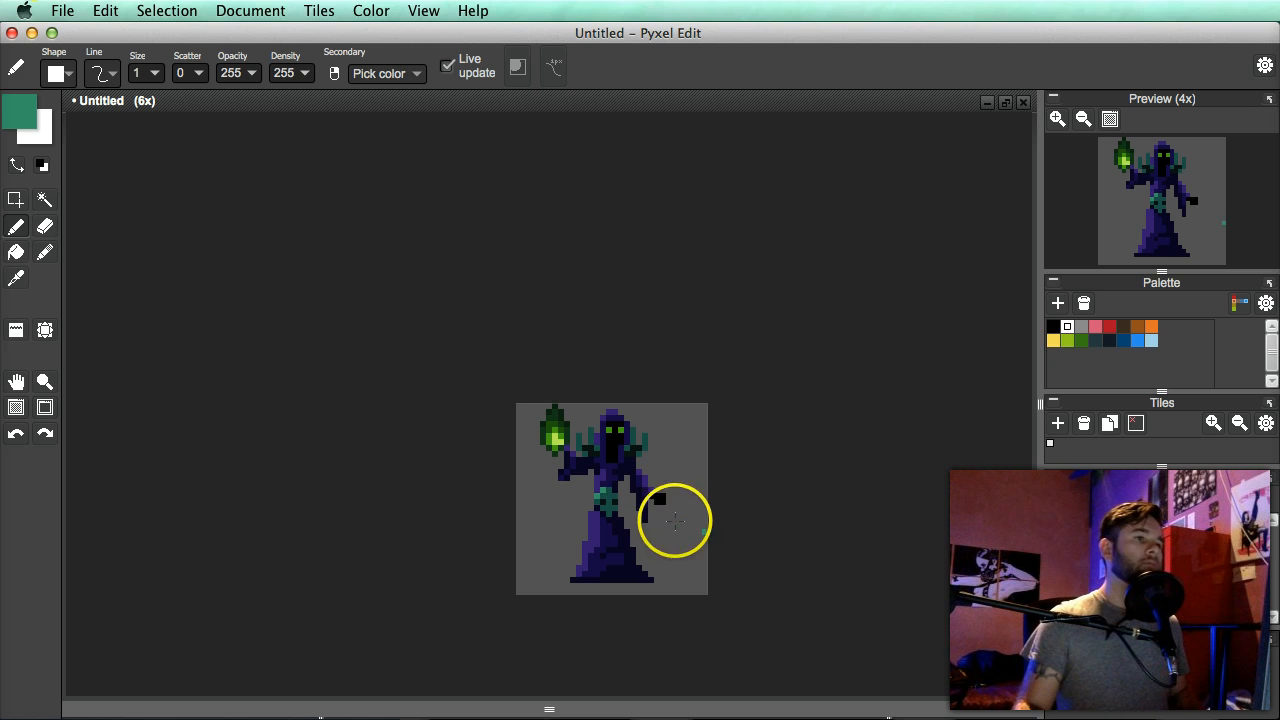
pyautogui.scroll(3, 638, 494)
pyautogui.moveTo(580, 429); pyautogui.dragTo(622, 463)
pyautogui.moveTo(534, 457); pyautogui.dragTo(572, 479)
pyautogui.scroll(1, 544, 453)
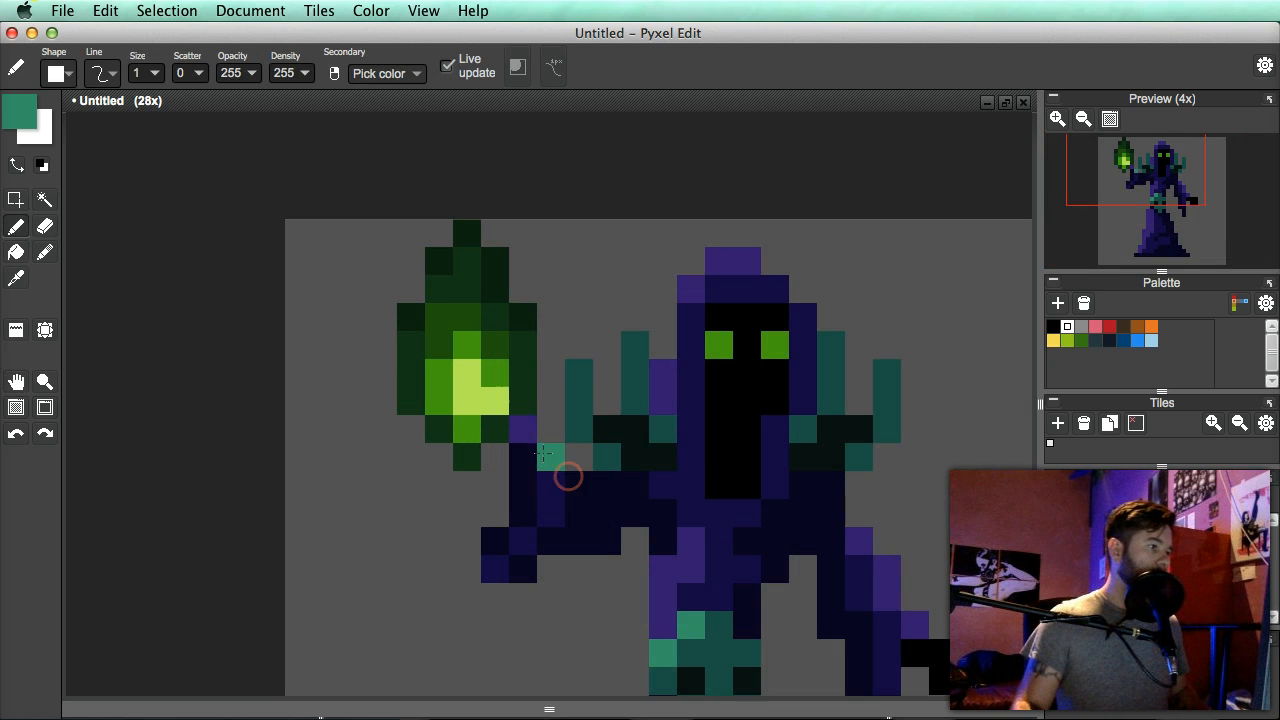
# - Sample the flame's greens and try its dark green over the purple highlights on the raised hand and hood
pyautogui.press('i')
pyautogui.click(467, 346)
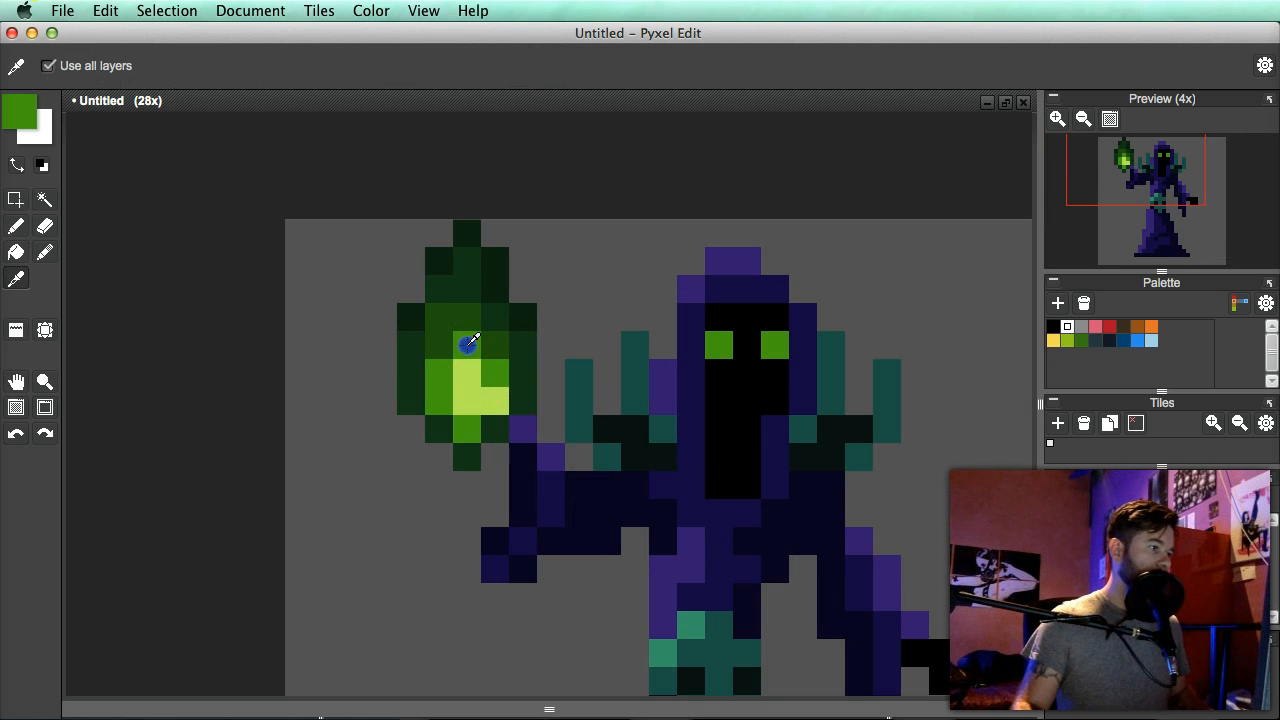
pyautogui.scroll(-4, 574, 523)
pyautogui.scroll(4, 568, 520)
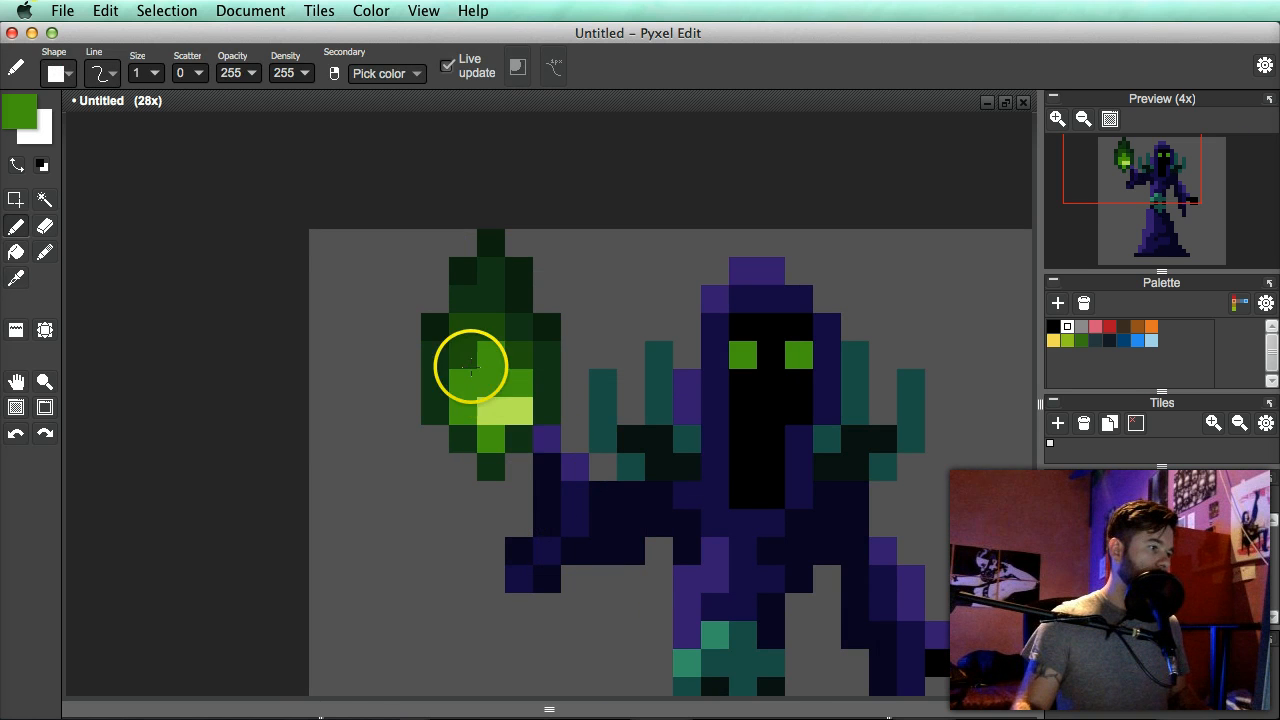
pyautogui.keyDown('alt'); pyautogui.click(474, 337); pyautogui.keyUp('alt')
pyautogui.click(549, 446)
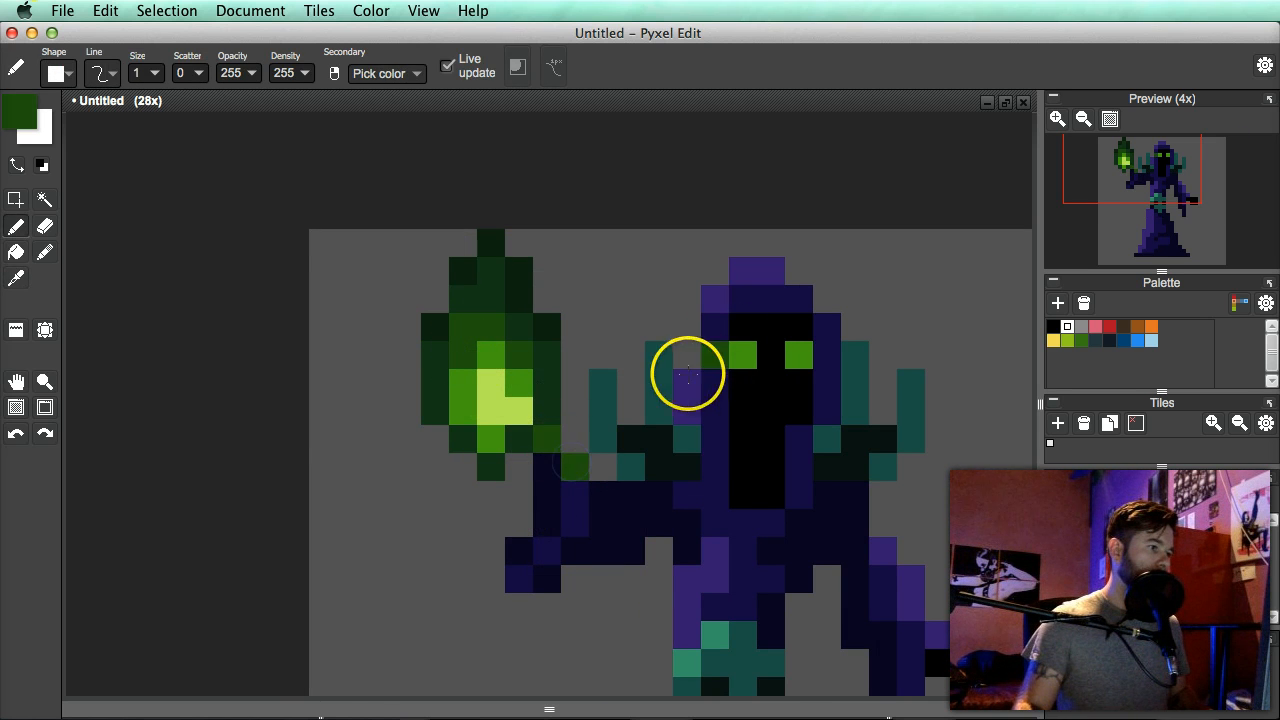
pyautogui.scroll(-6, 771, 373)
pyautogui.moveTo(800, 414); pyautogui.dragTo(753, 440)
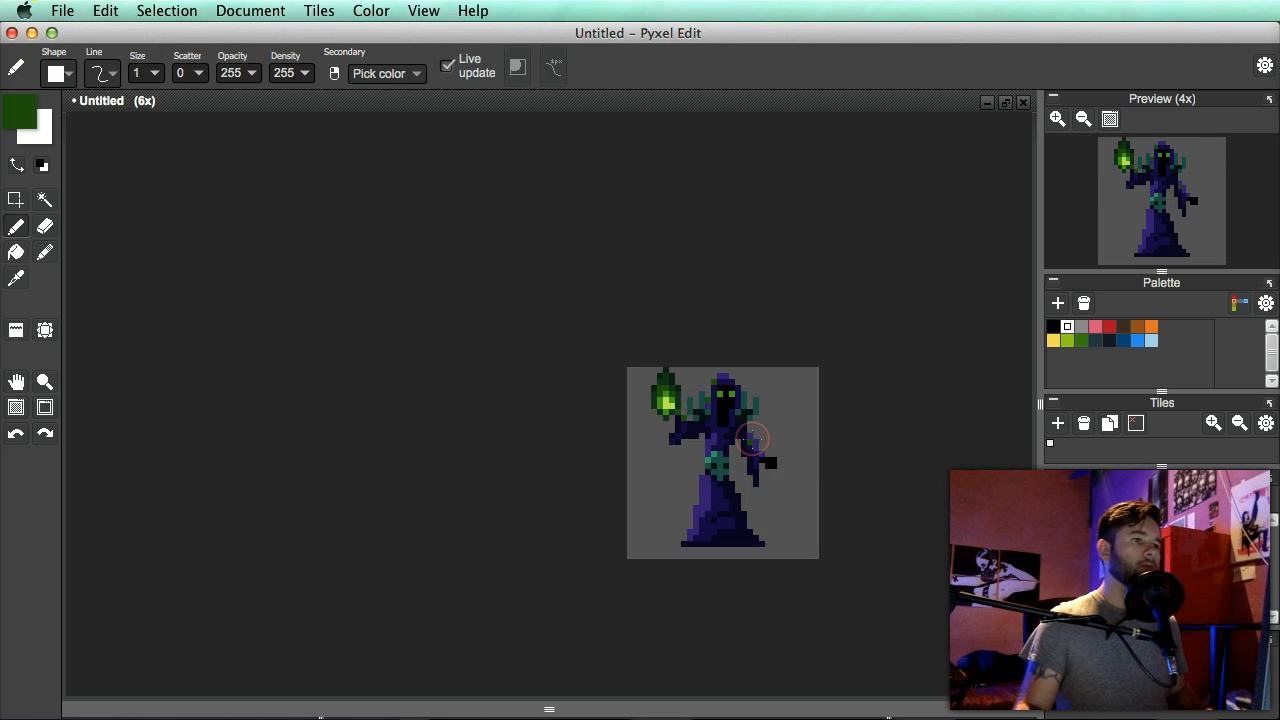
# - Sample the flame's mid green and paint rim light along the raised arm, shoulder and flame-facing edge of the hood
pyautogui.scroll(4, 733, 439)
pyautogui.keyDown('alt'); pyautogui.click(590, 353); pyautogui.keyUp('alt')
pyautogui.scroll(4, 619, 396)
pyautogui.click(559, 346)
pyautogui.click(603, 375)
pyautogui.click(671, 416)
pyautogui.click(757, 295)
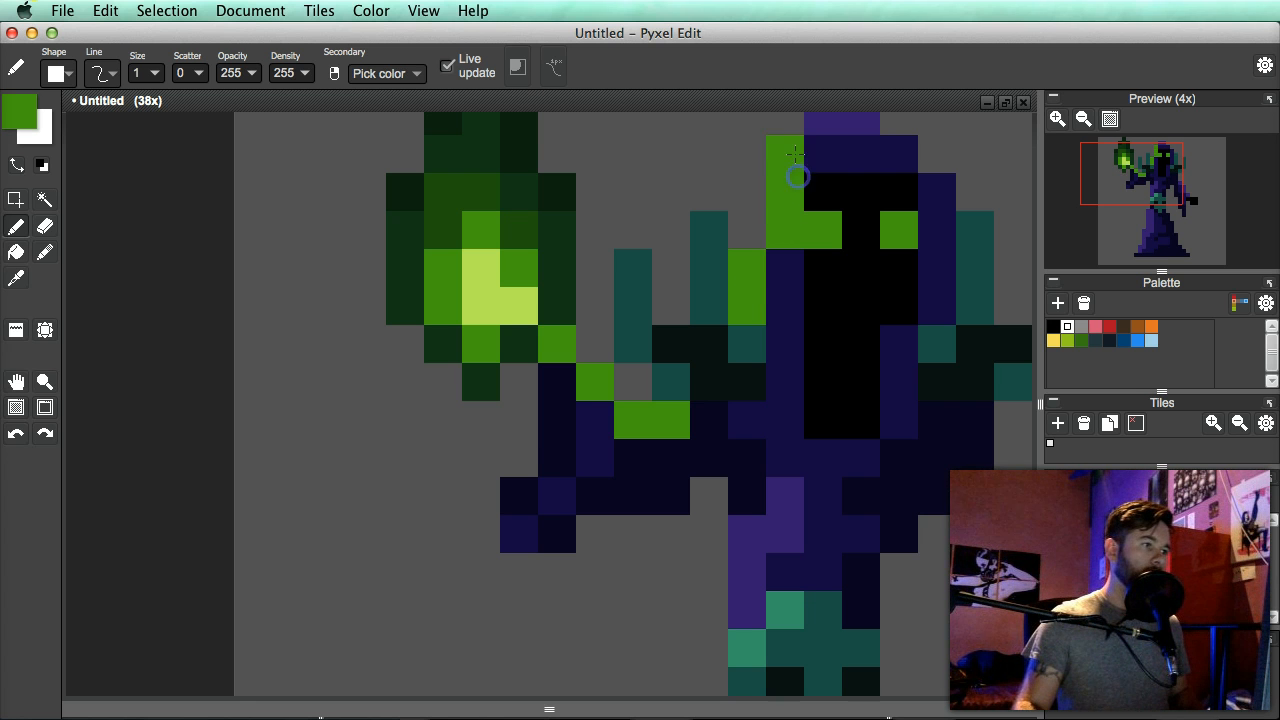
pyautogui.moveTo(796, 176); pyautogui.dragTo(766, 257)
# - Sample the flame's pale yellow-green and recolour both eyes with it, undoing a stray stroke
pyautogui.keyDown('alt'); pyautogui.click(452, 397); pyautogui.keyUp('alt')
pyautogui.click(776, 328)
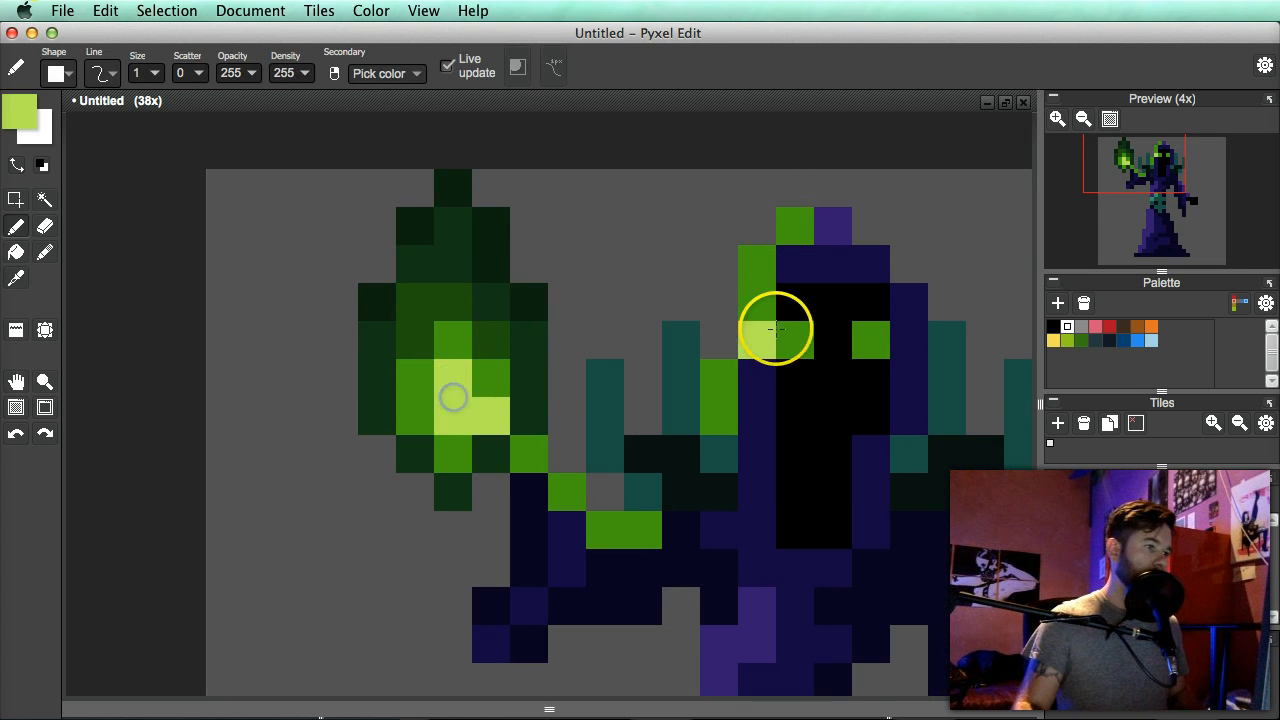
pyautogui.click(791, 328)
pyautogui.press('super+z')
pyautogui.click(881, 338)
pyautogui.scroll(-5, 879, 364)
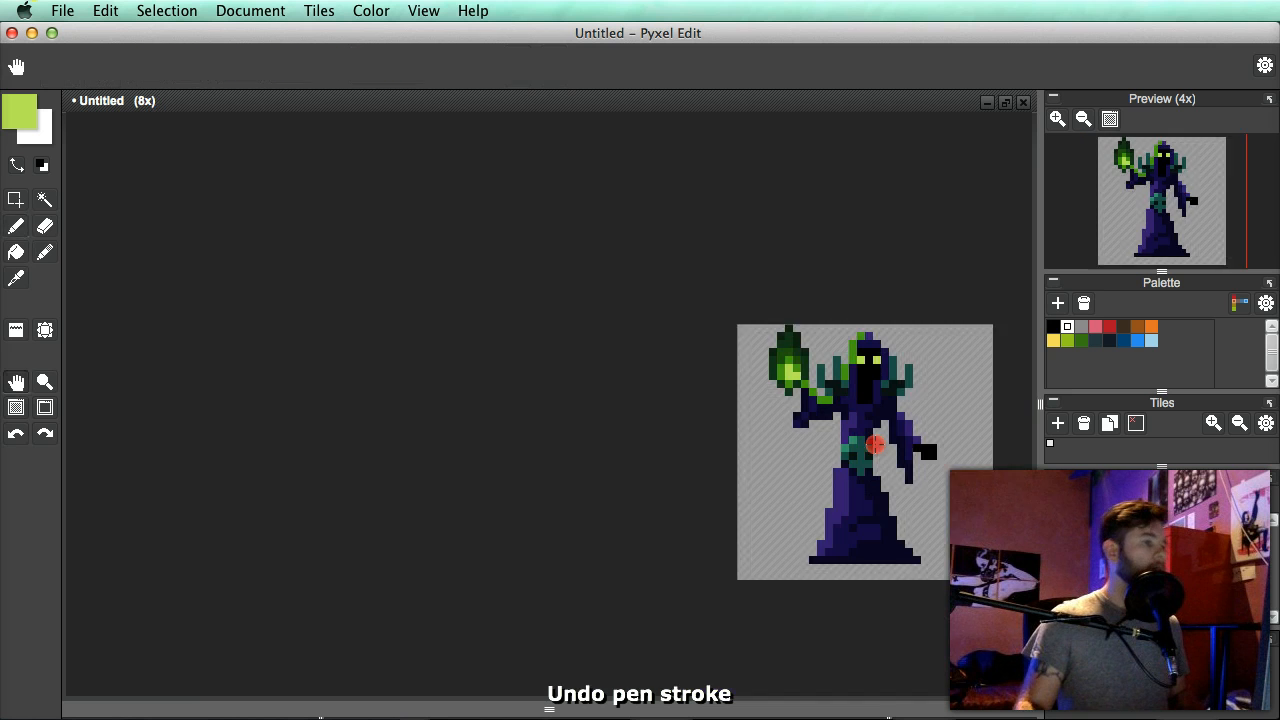
# - Sample the mid green from the rim light and paint it along the raised sleeve's outer edge, undoing one misplaced stroke
pyautogui.moveTo(874, 443); pyautogui.dragTo(817, 460)
pyautogui.scroll(5, 831, 405)
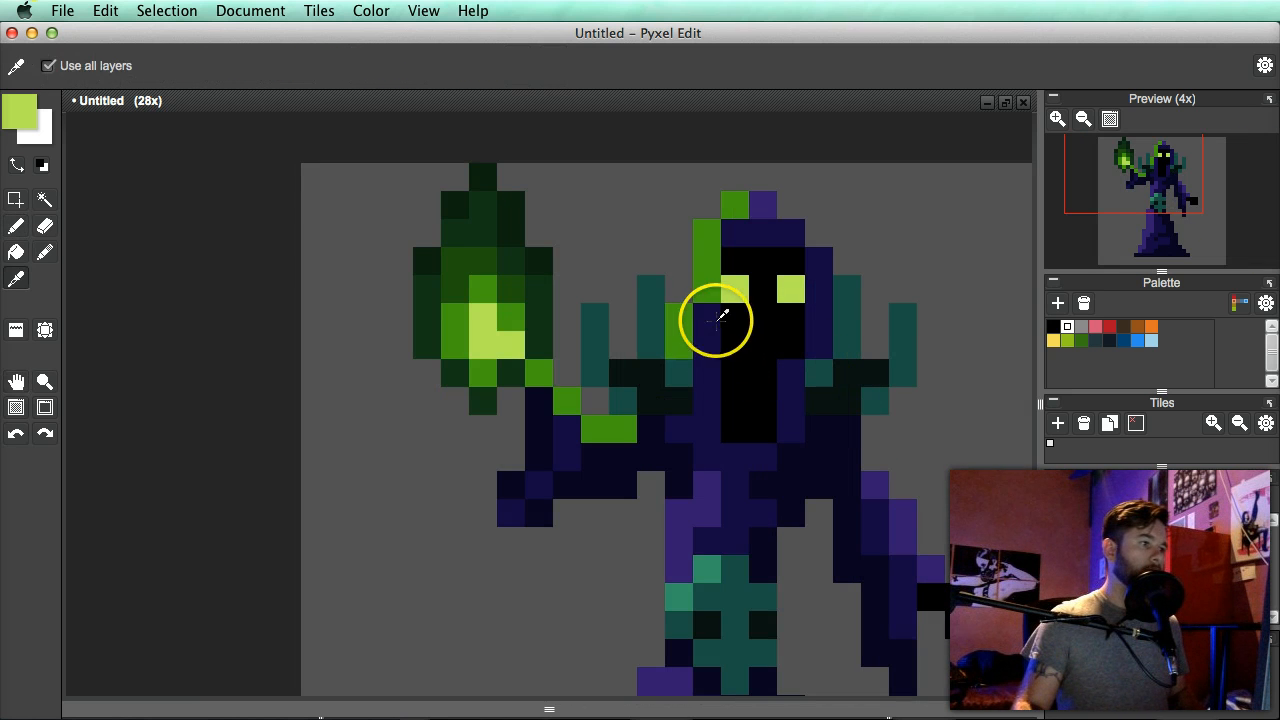
pyautogui.keyDown('alt'); pyautogui.click(688, 318); pyautogui.keyUp('alt')
pyautogui.click(512, 428)
pyautogui.click(534, 396)
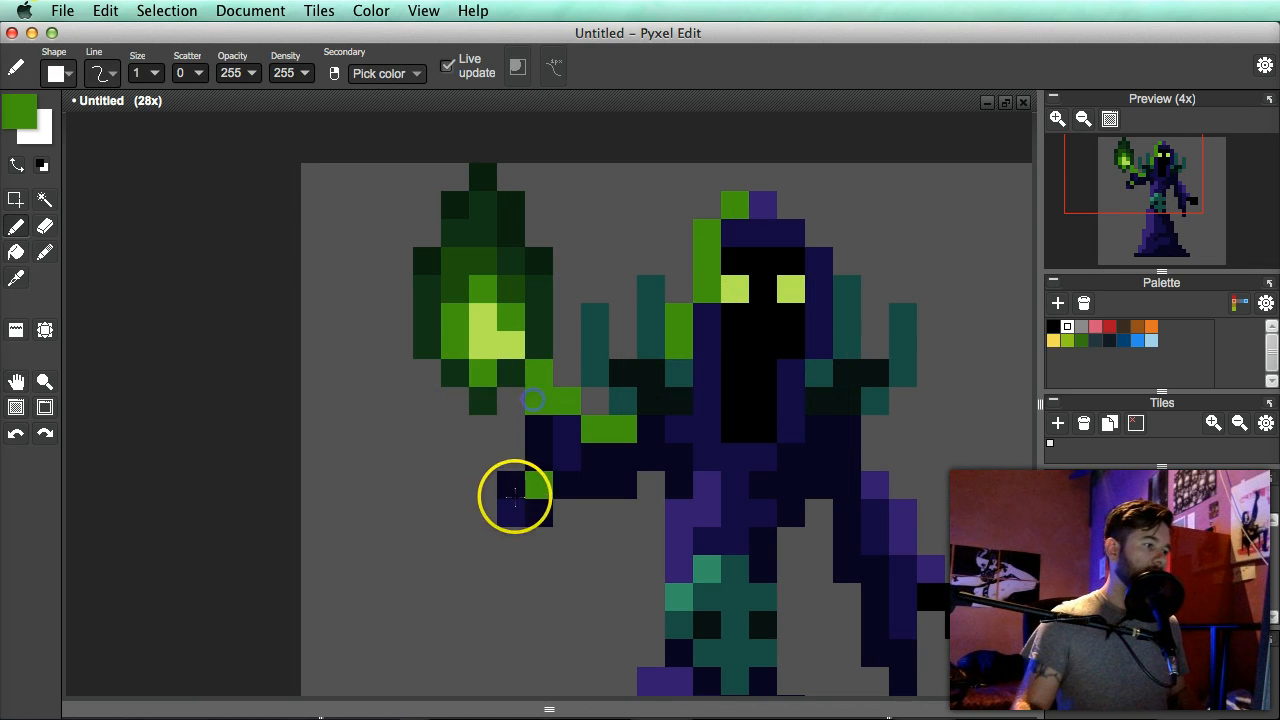
pyautogui.press('super+z')
pyautogui.click(512, 479)
pyautogui.click(540, 456)
pyautogui.click(540, 424)
pyautogui.scroll(-5, 577, 407)
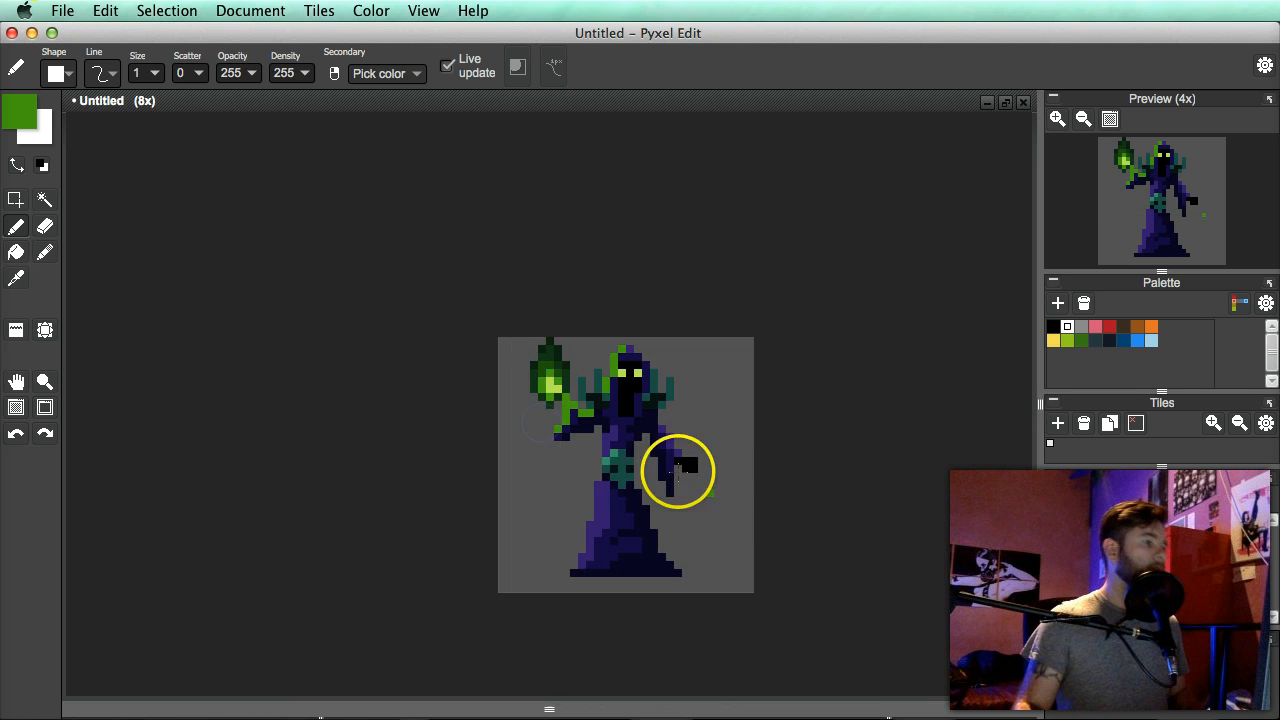
# - Paint mid-green rim light down the flame-facing edge of the torso and robe to the hem, undoing one stroke
pyautogui.scroll(5, 628, 465)
pyautogui.moveTo(545, 345); pyautogui.dragTo(549, 423)
pyautogui.press('super+z')
pyautogui.moveTo(586, 346); pyautogui.dragTo(625, 239)
pyautogui.moveTo(559, 430)
pyautogui.mouseDown()
pyautogui.moveTo(560, 538)
pyautogui.moveTo(662, 350)
pyautogui.moveTo(622, 399)
pyautogui.moveTo(621, 456)
pyautogui.mouseUp()
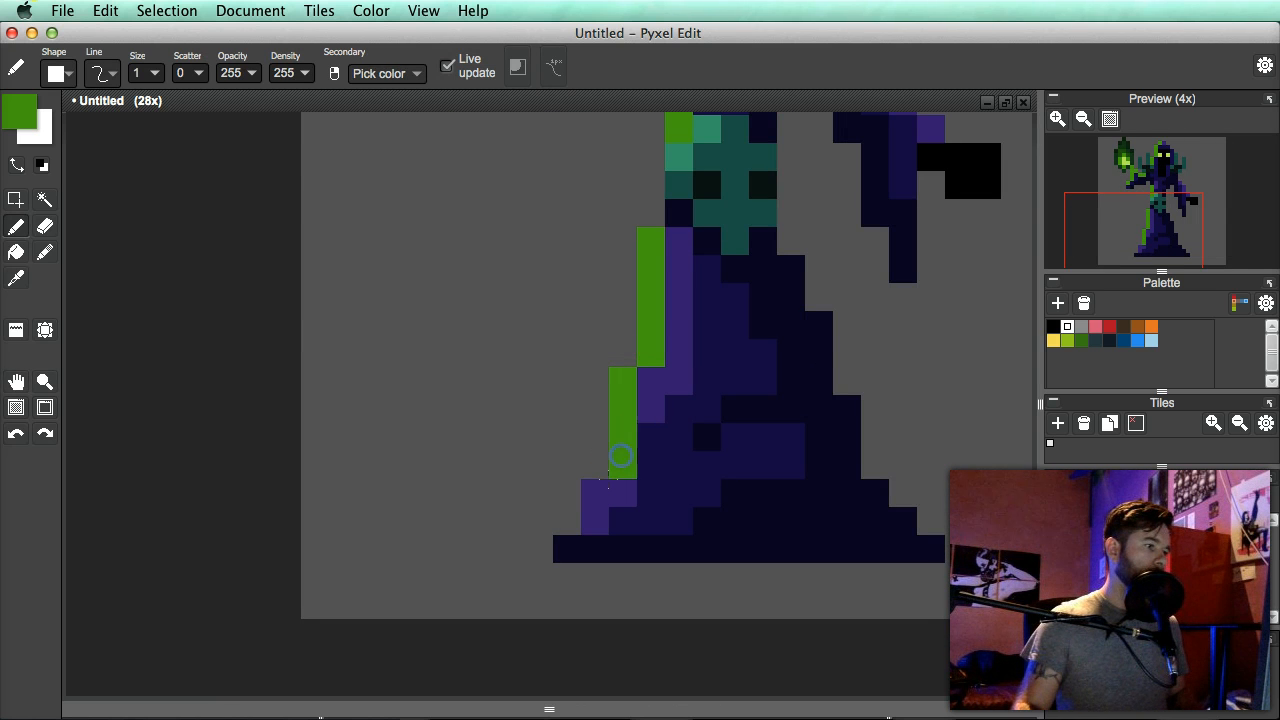
pyautogui.scroll(-5, 565, 541)
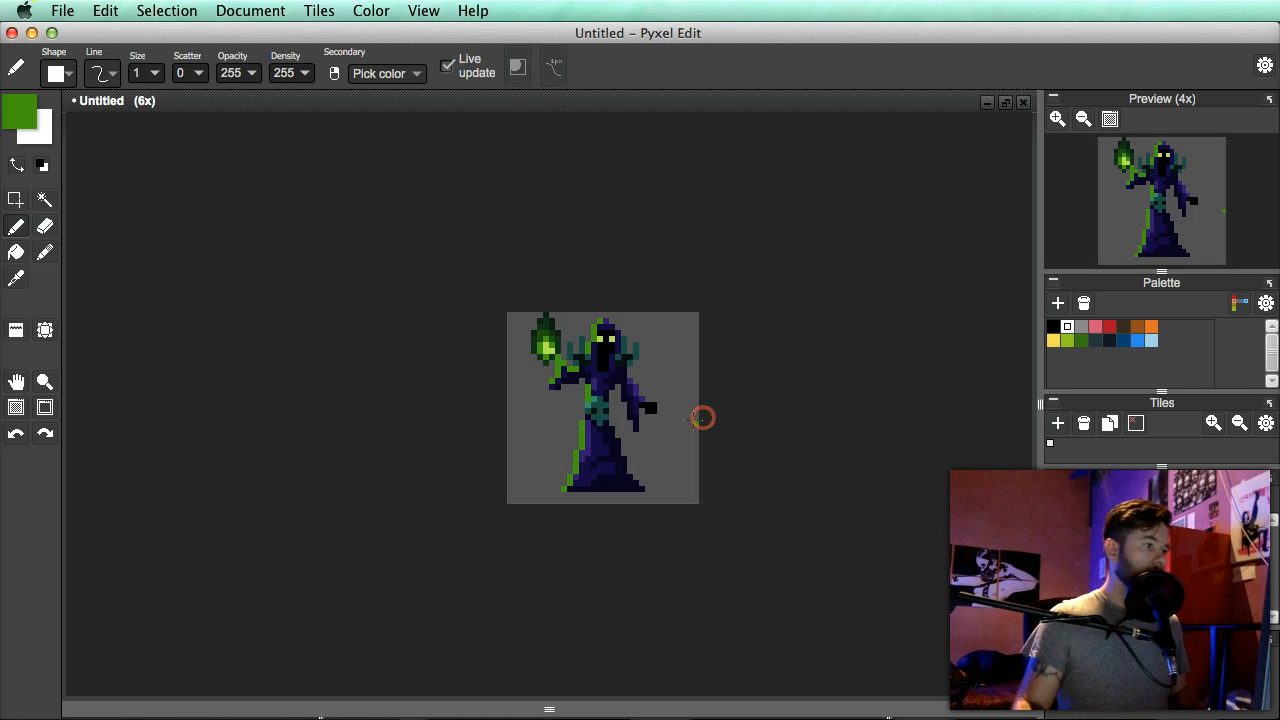
# - Select the whole sorcerer with the flame, move it one pixel down on the canvas and commit the move
pyautogui.scroll(2, 697, 420)
pyautogui.press('s')
pyautogui.click(722, 530)
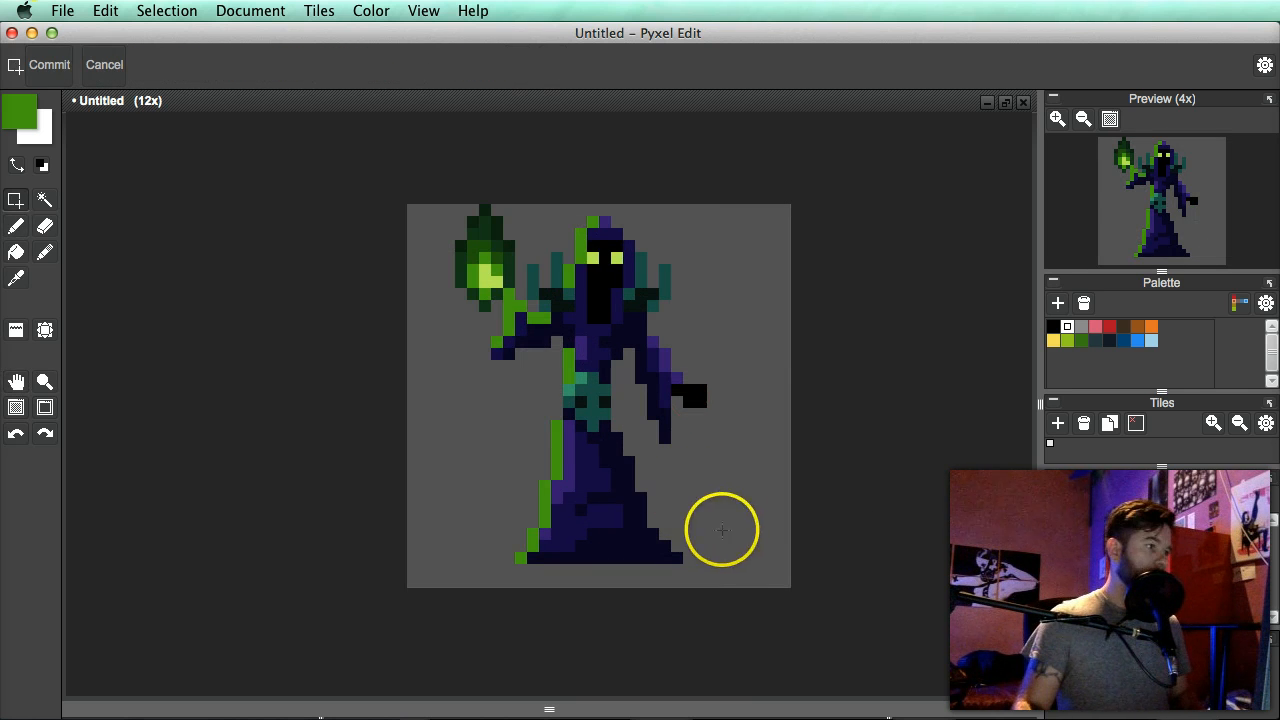
pyautogui.moveTo(400, 139); pyautogui.dragTo(369, 114)
pyautogui.moveTo(550, 270); pyautogui.dragTo(597, 285)
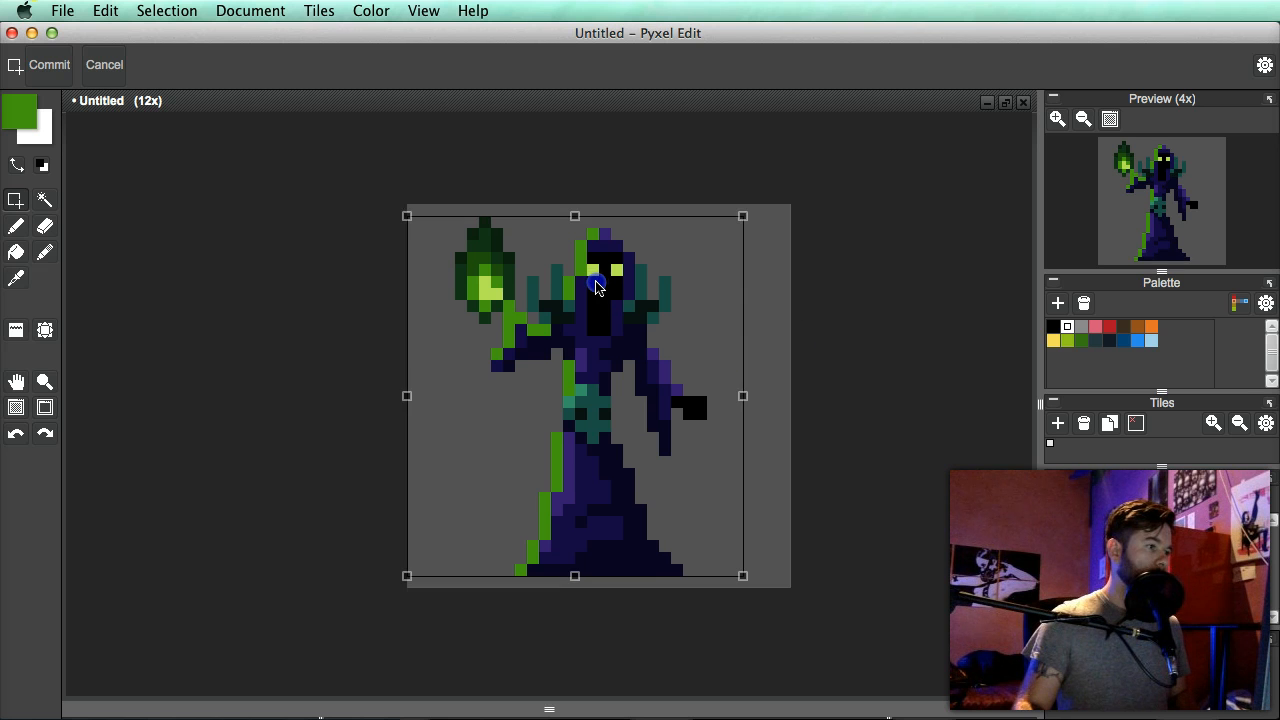
pyautogui.press('Return')
pyautogui.hscroll(3, 786, 371)
pyautogui.moveTo(763, 371); pyautogui.dragTo(765, 393)
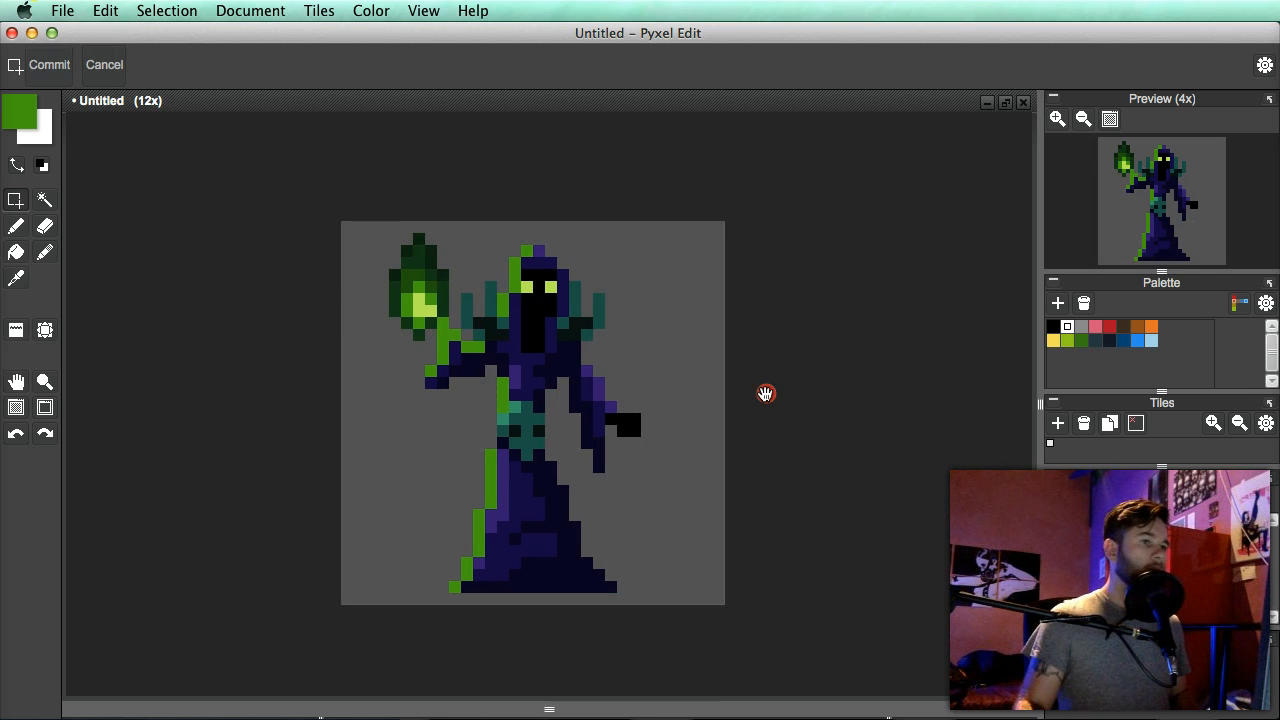